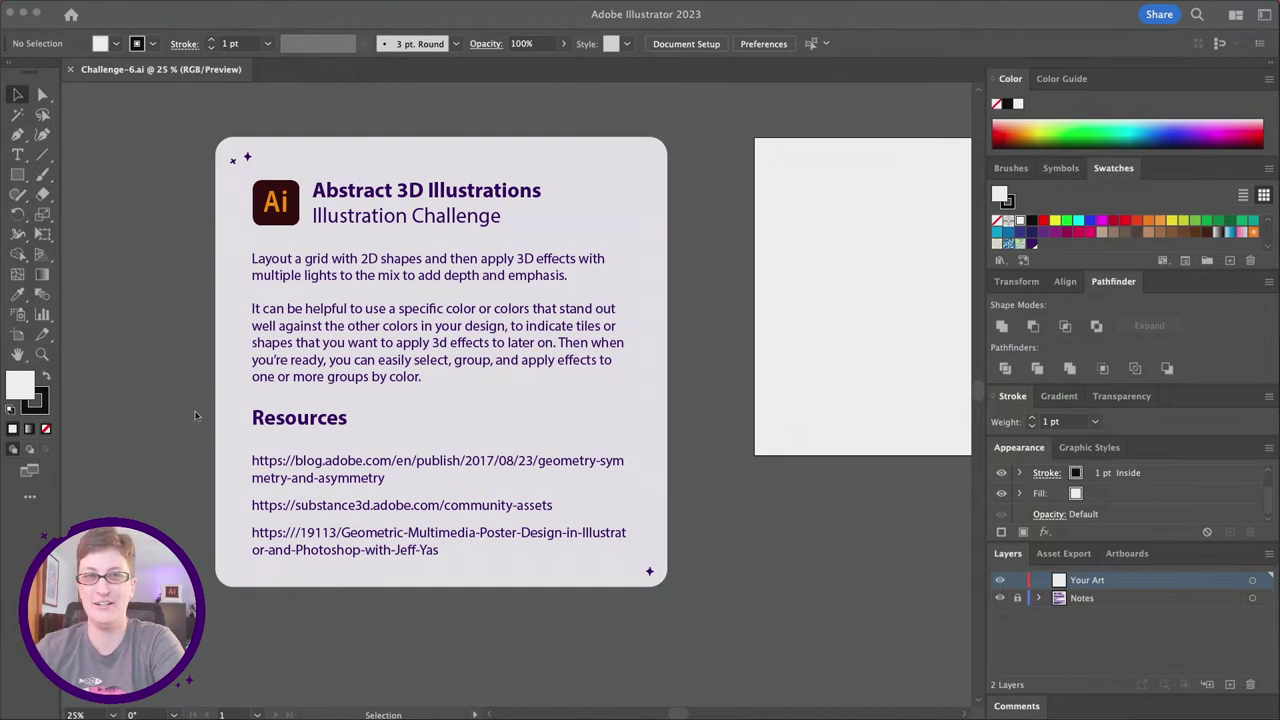
{"action": "scroll", "coordinate": [338, 353], "scroll_direction": "down", "scroll_amount": 3}
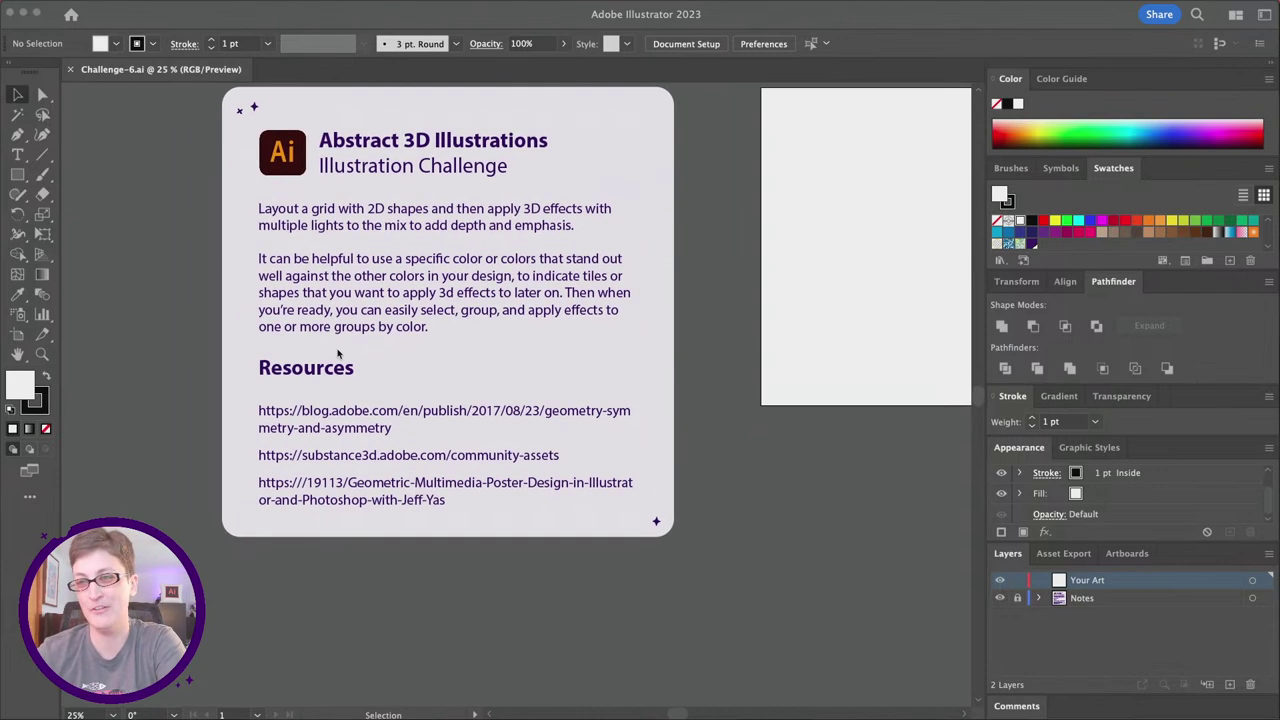
{"action": "scroll", "coordinate": [338, 353], "scroll_direction": "down", "scroll_amount": 1}
{"action": "scroll", "coordinate": [340, 355], "scroll_direction": "left", "scroll_amount": 2}
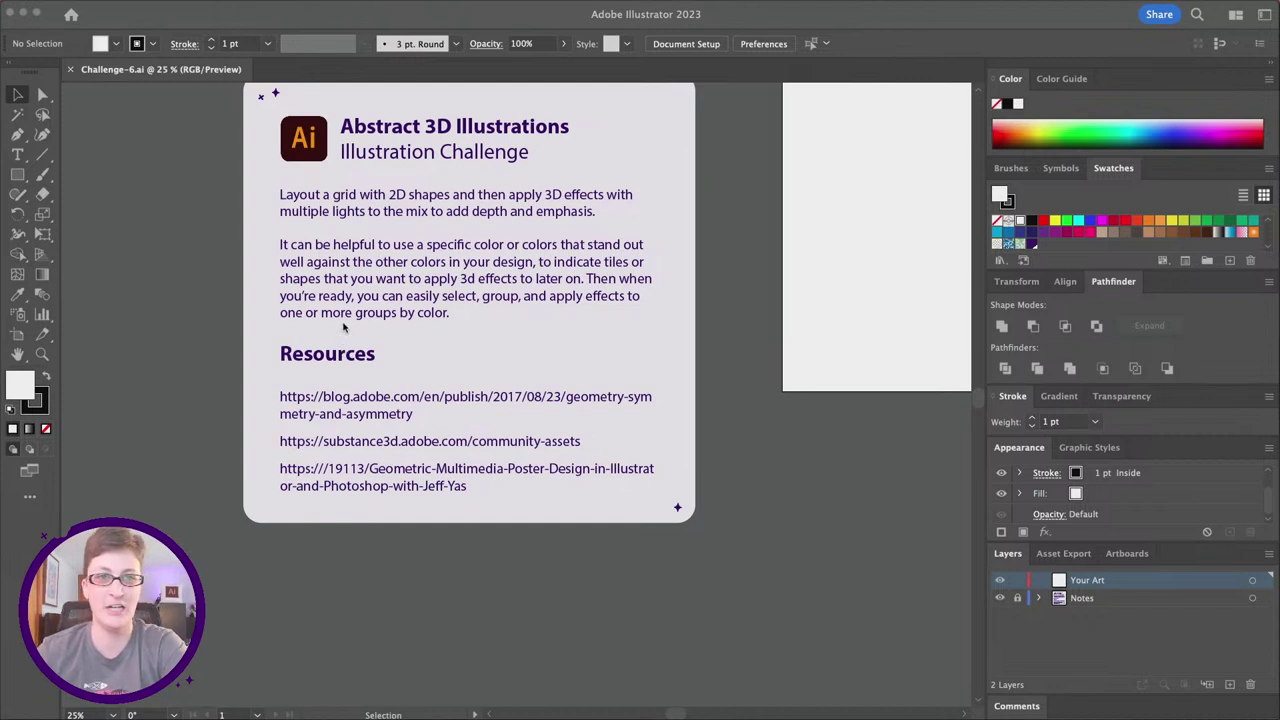
{"action": "scroll", "coordinate": [352, 294], "scroll_direction": "up", "scroll_amount": 1}
{"action": "scroll", "coordinate": [352, 294], "scroll_direction": "right", "scroll_amount": 2}
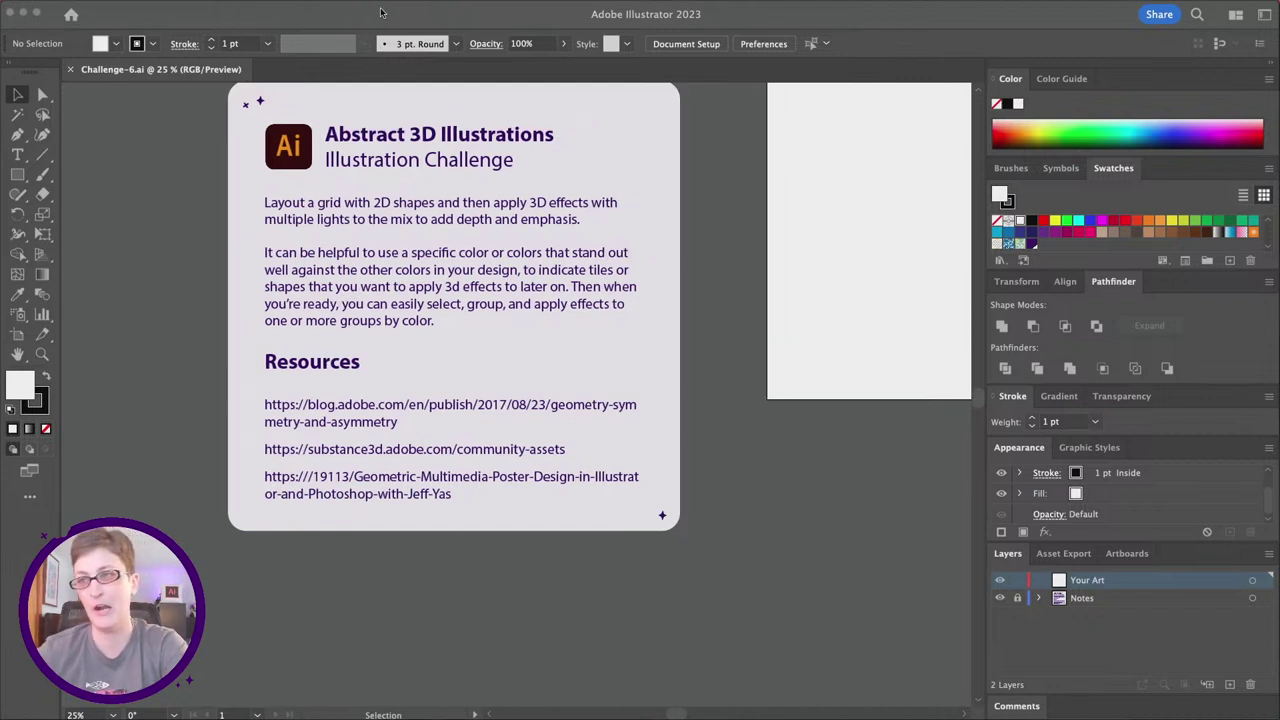
Check that Smart Guides are turned on for the document.
{"action": "mouse_move", "coordinate": [362, 6]}
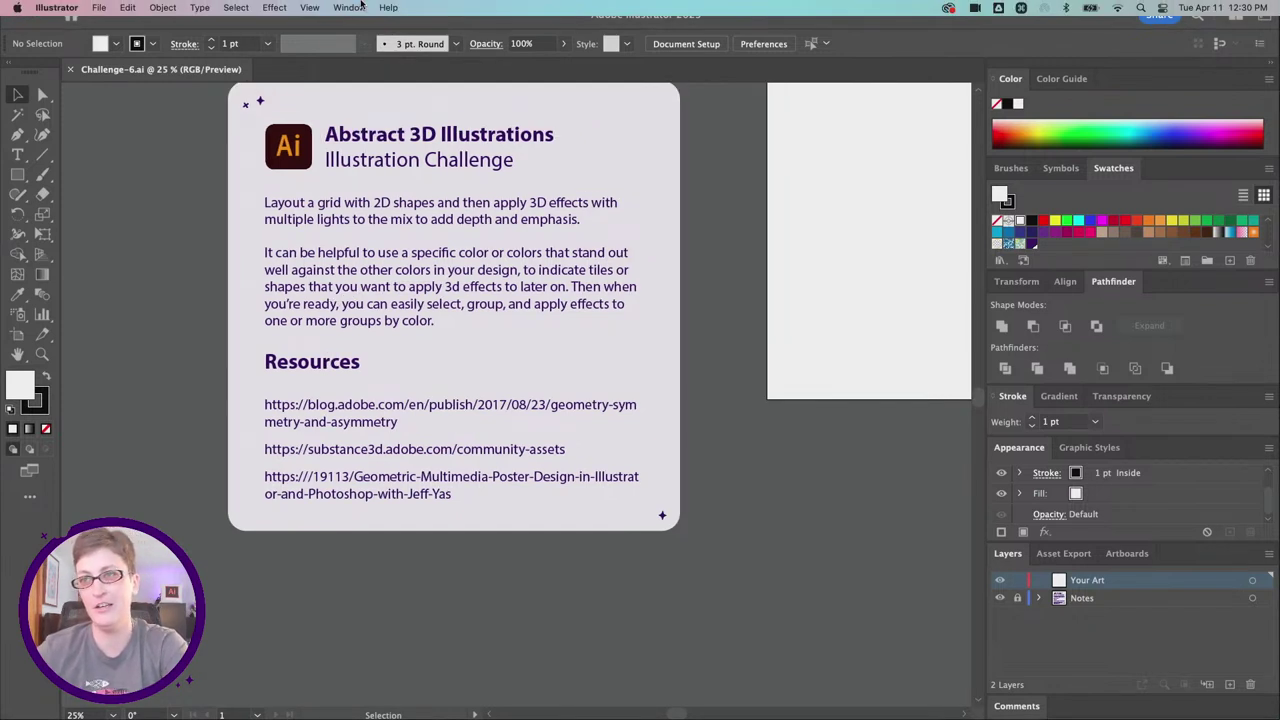
{"action": "left_click", "coordinate": [310, 8]}
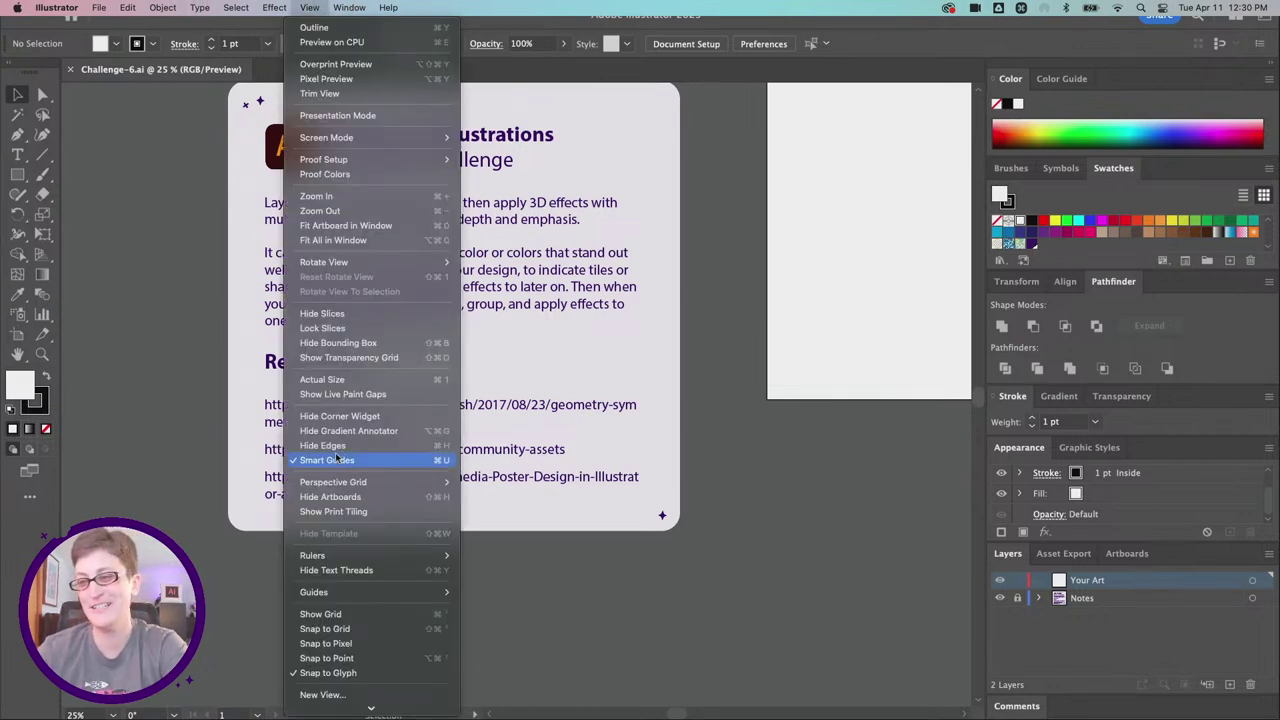
{"action": "left_click", "coordinate": [336, 459]}
{"action": "left_click", "coordinate": [310, 8]}
{"action": "left_click", "coordinate": [634, 305]}
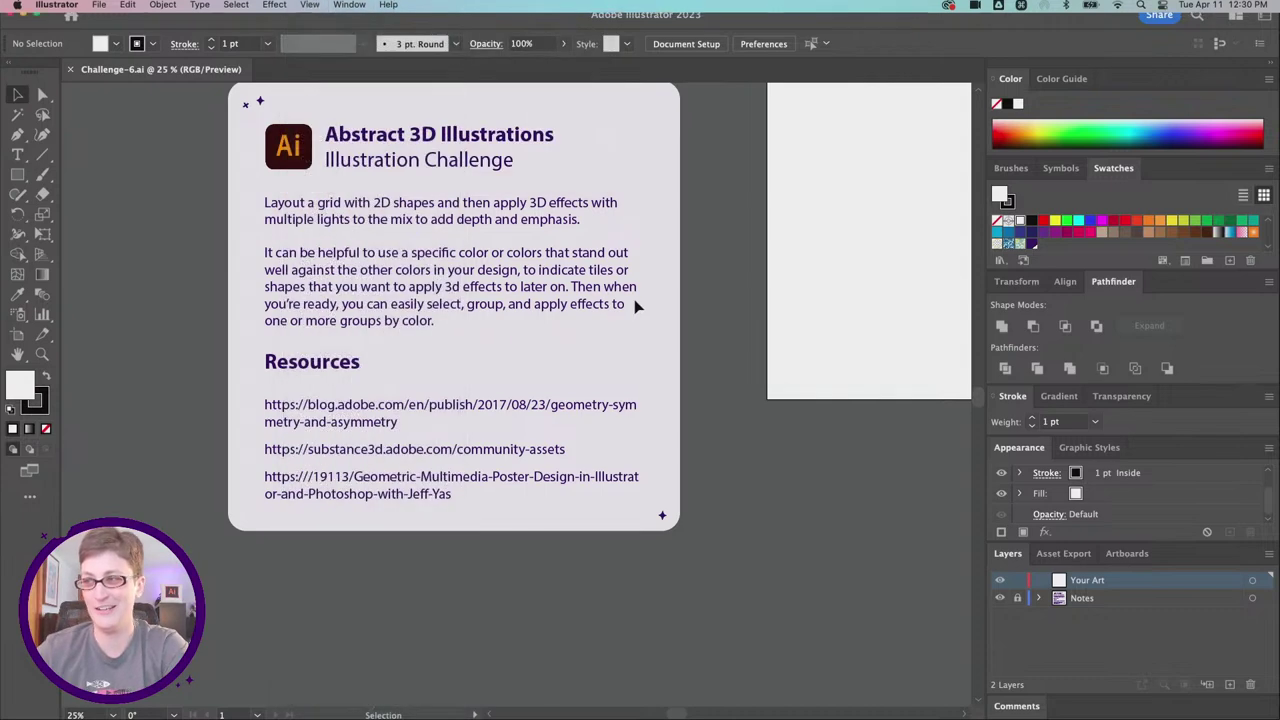
Choose the Rectangular Grid tool from the line tools and switch back to the Selection tool.
{"action": "scroll", "coordinate": [634, 305], "scroll_direction": "right", "scroll_amount": 10}
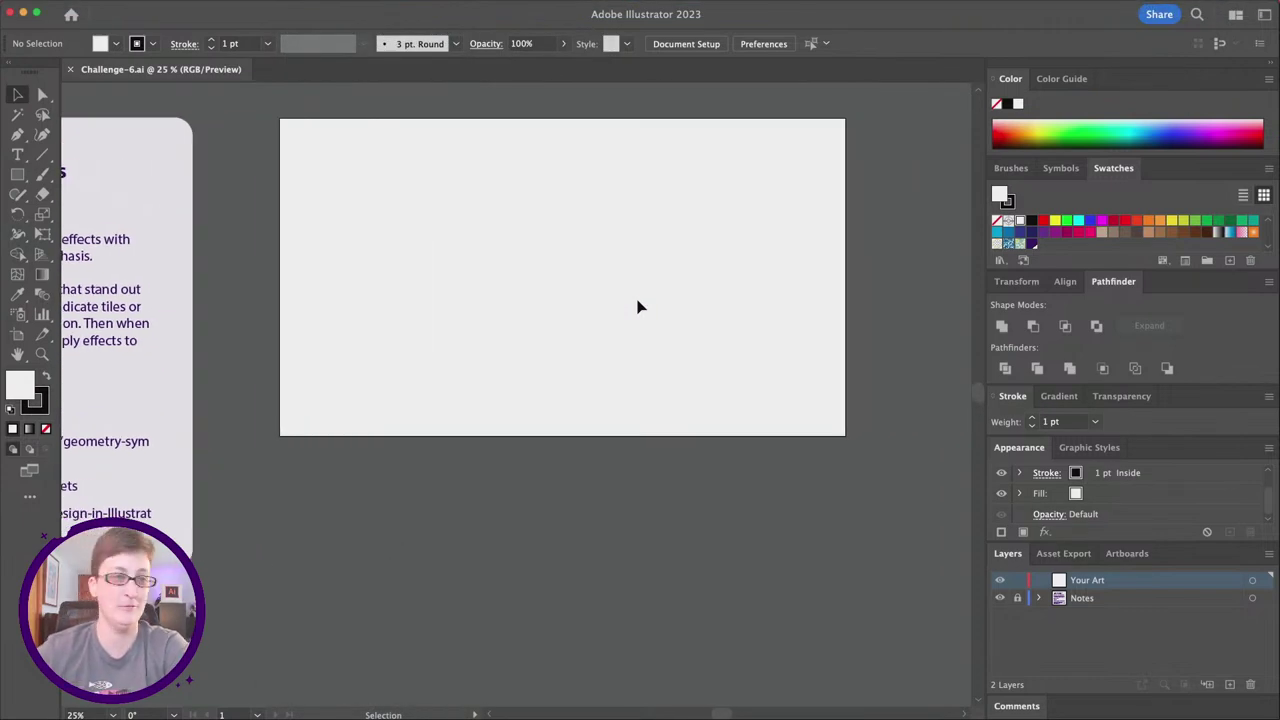
{"action": "scroll", "coordinate": [640, 307], "scroll_direction": "down", "scroll_amount": 2}
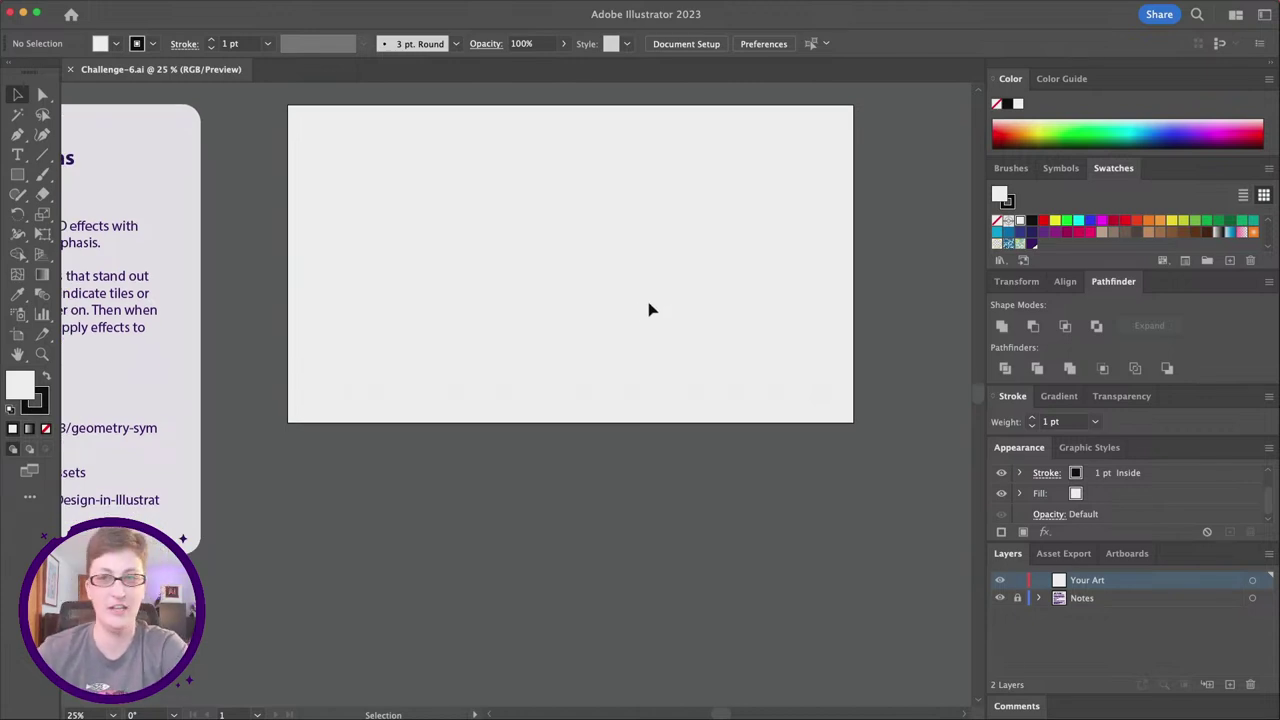
{"action": "left_click", "coordinate": [40, 157]}
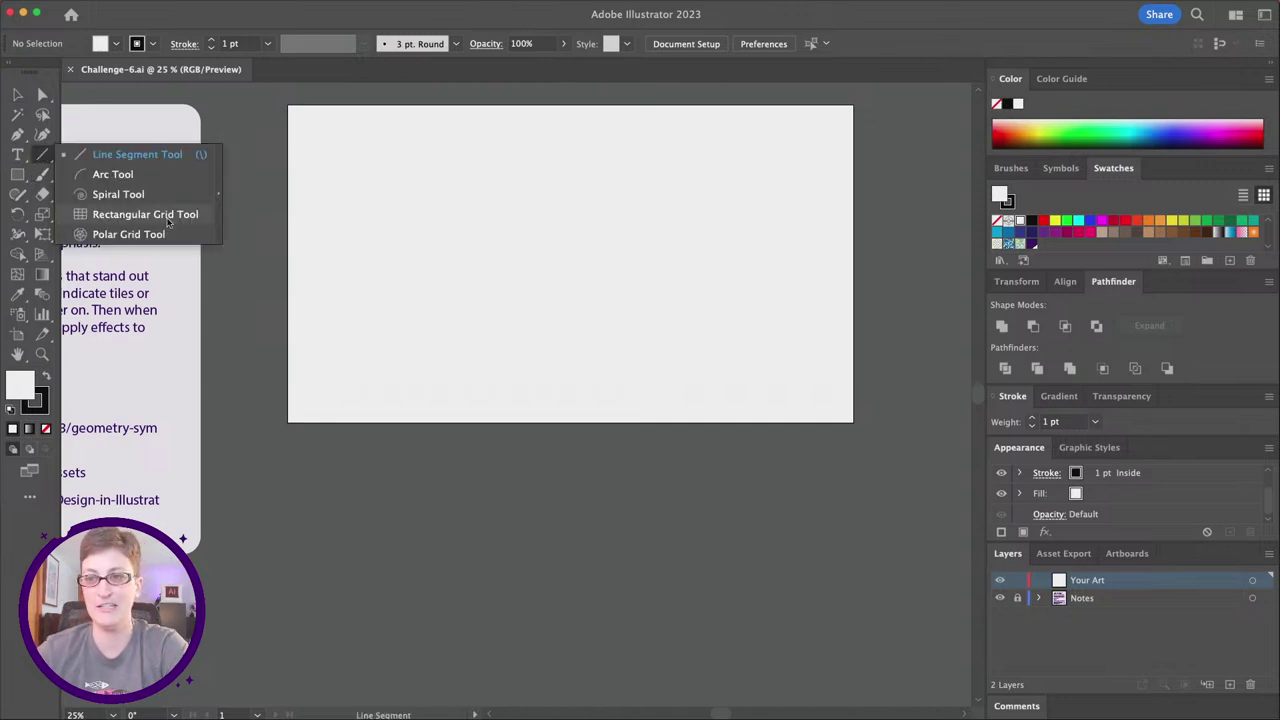
{"action": "left_click", "coordinate": [168, 216]}
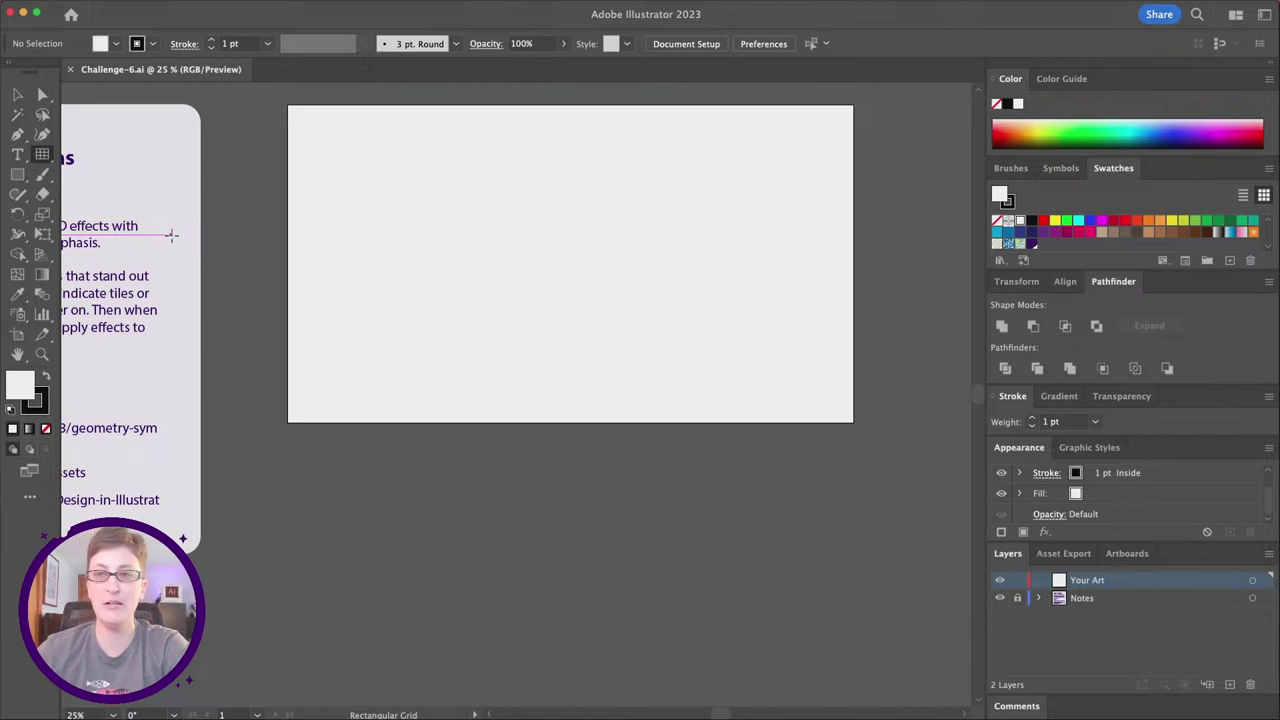
{"action": "left_click", "coordinate": [17, 94]}
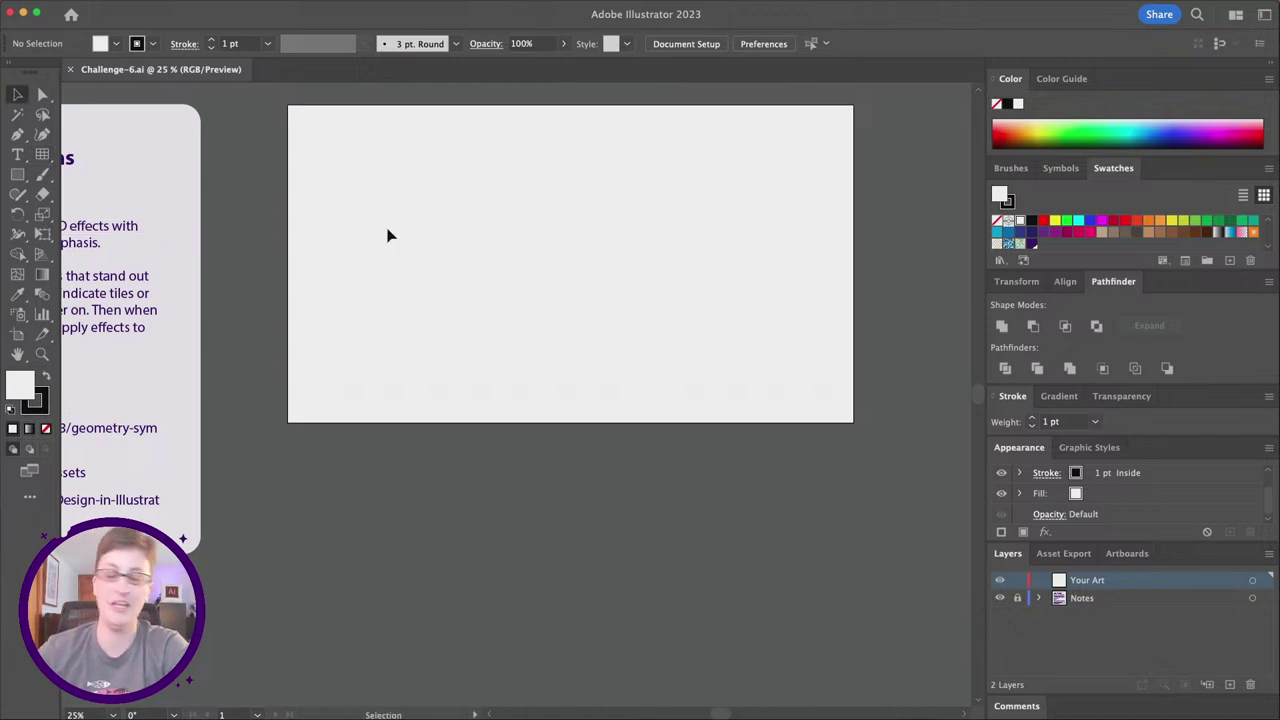
Search the Discover help for "polar grid tool" and activate the Polar Grid tool from the results.
{"action": "left_click", "coordinate": [1197, 16]}
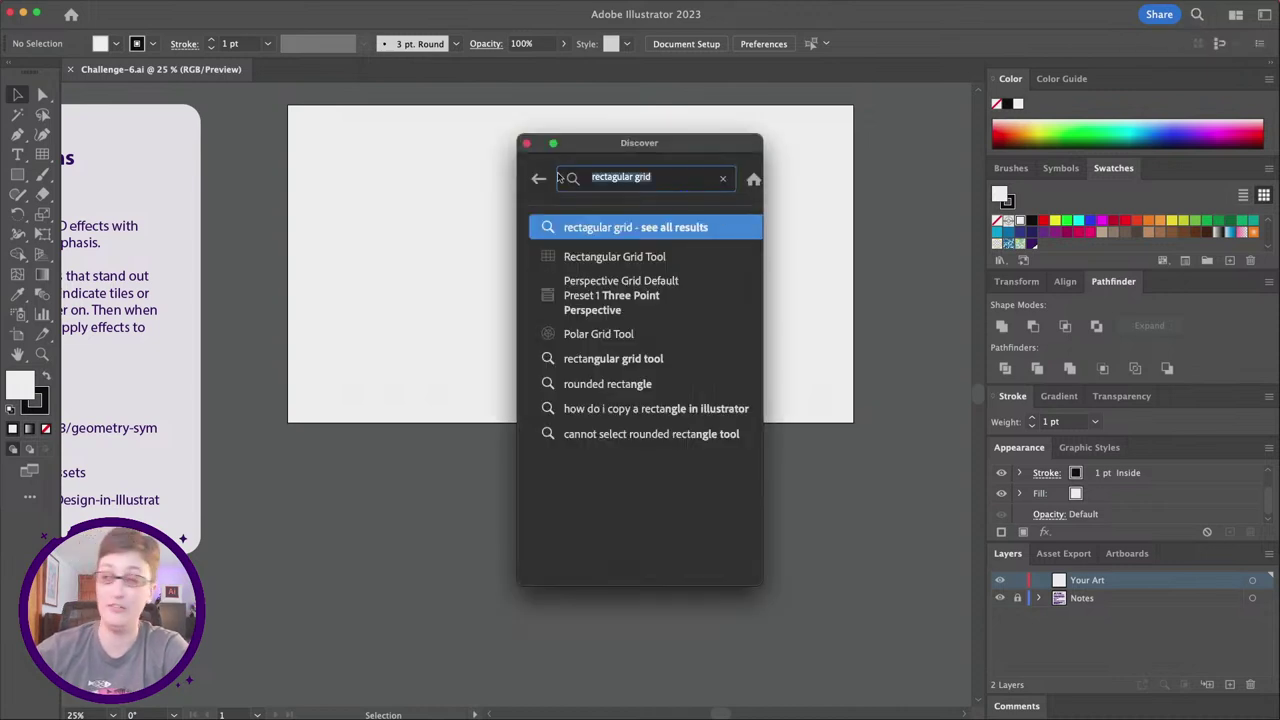
{"action": "key", "text": "BackSpace"}
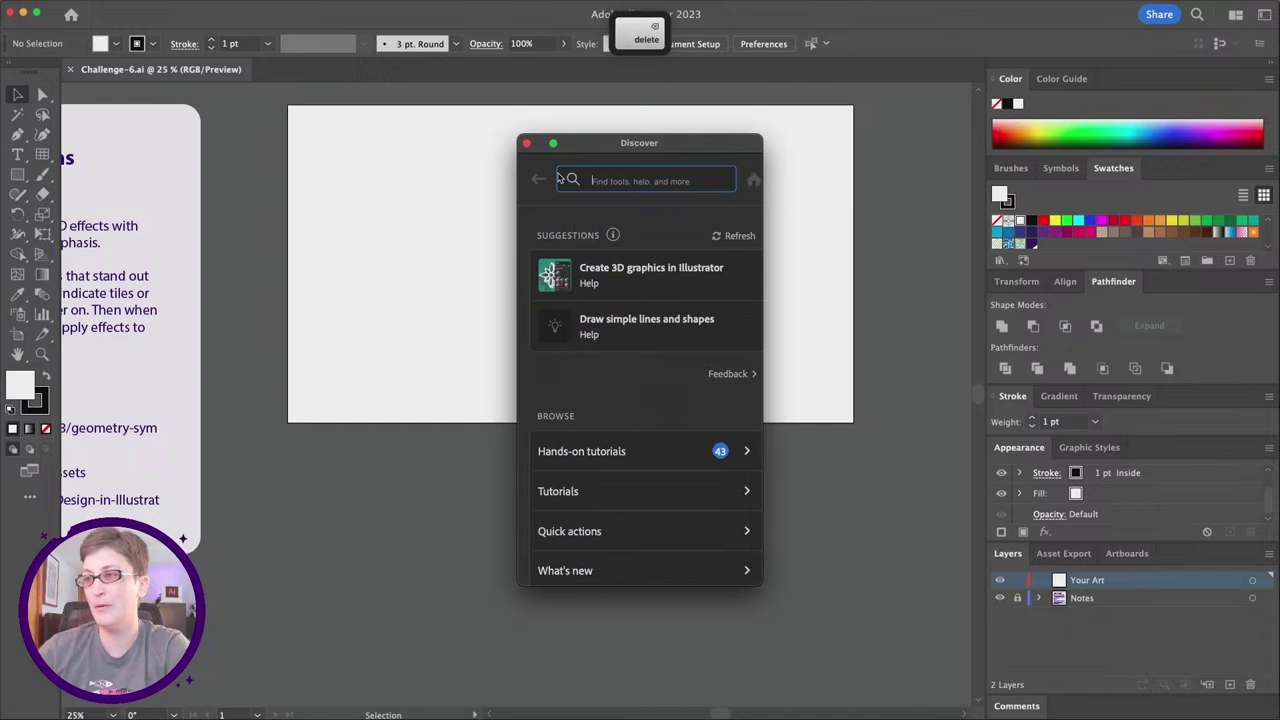
{"action": "left_click_drag", "start_coordinate": [559, 141], "coordinate": [669, 144]}
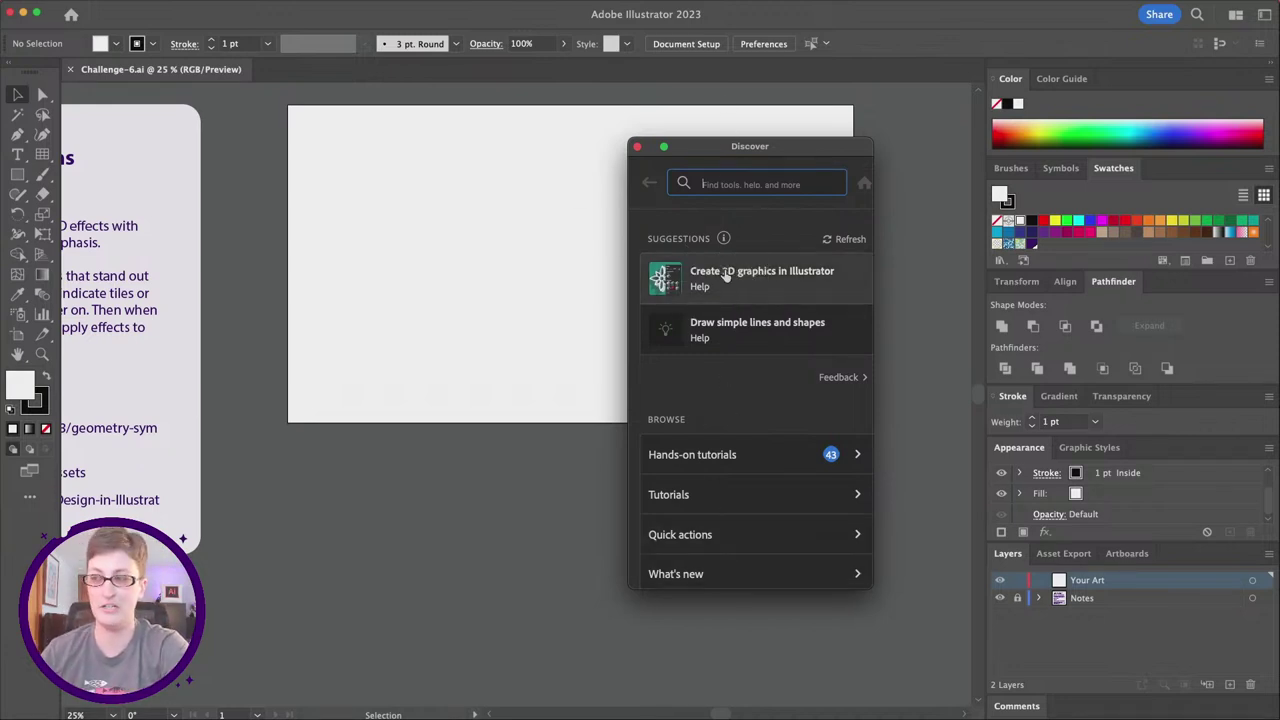
{"action": "mouse_move", "coordinate": [670, 712]}
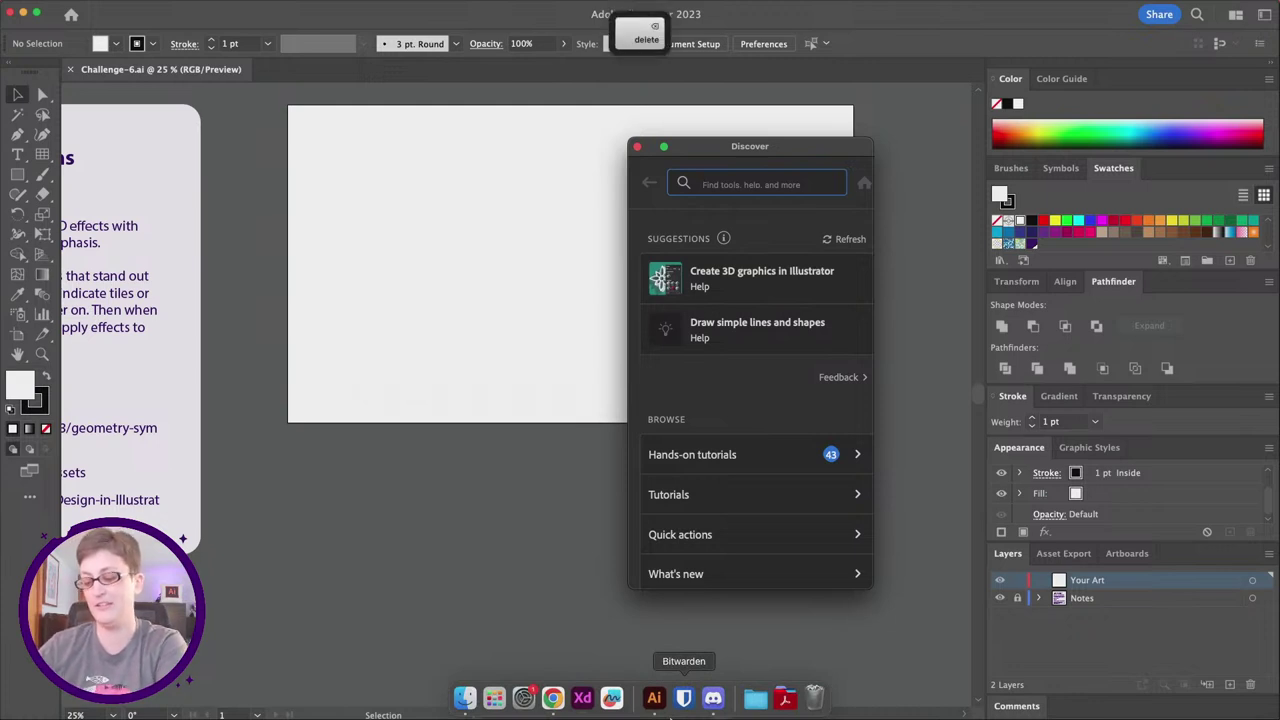
{"action": "type", "text": "pol"}
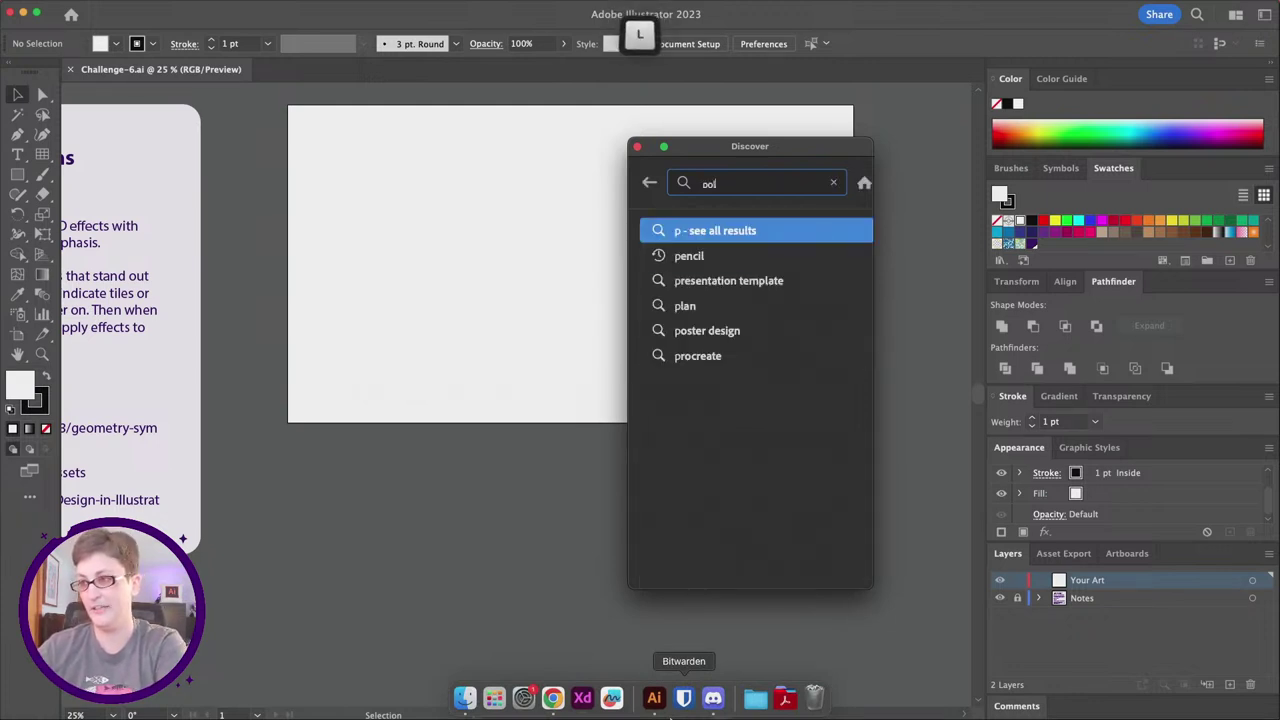
{"action": "type", "text": "ar grid tool"}
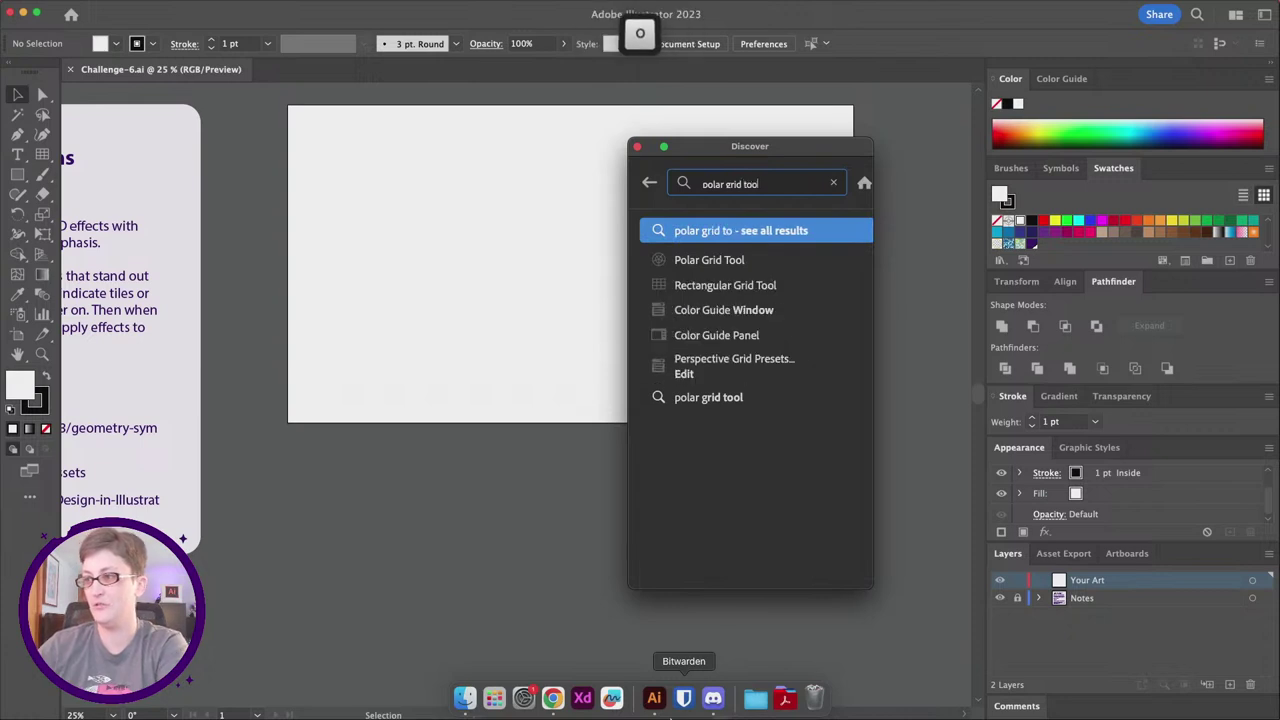
{"action": "key", "text": "Return"}
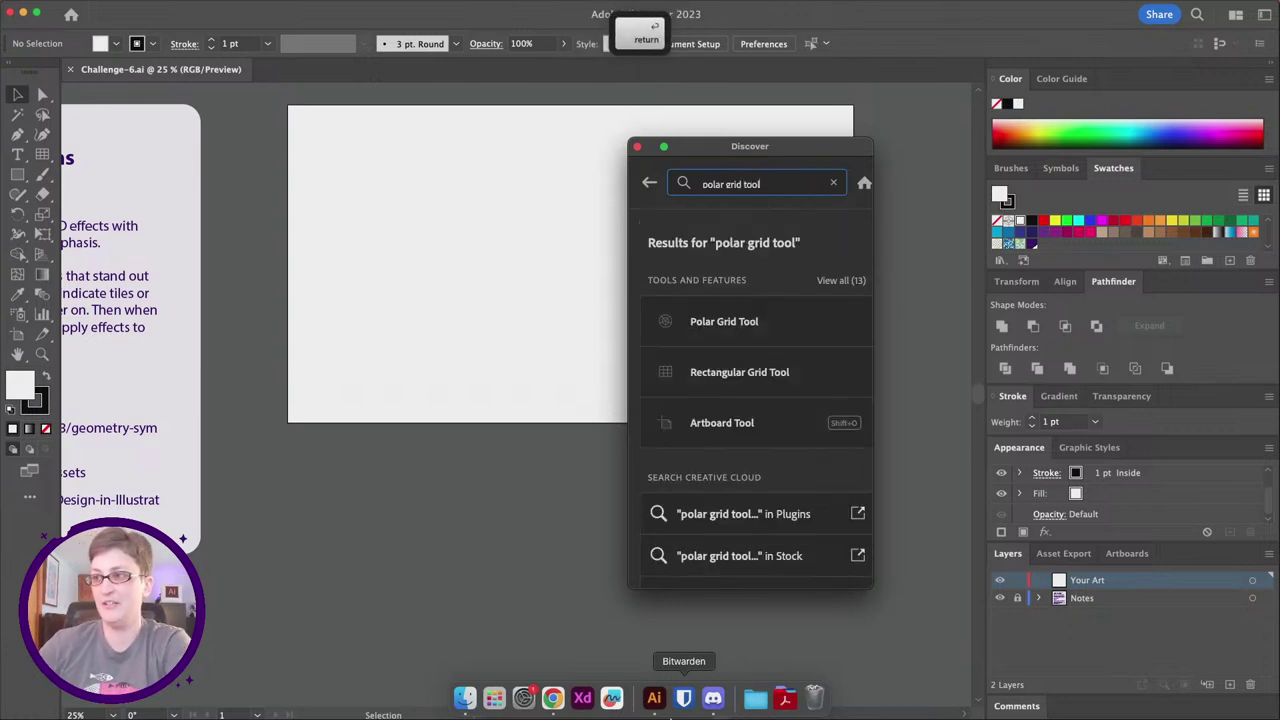
{"action": "left_click", "coordinate": [766, 322]}
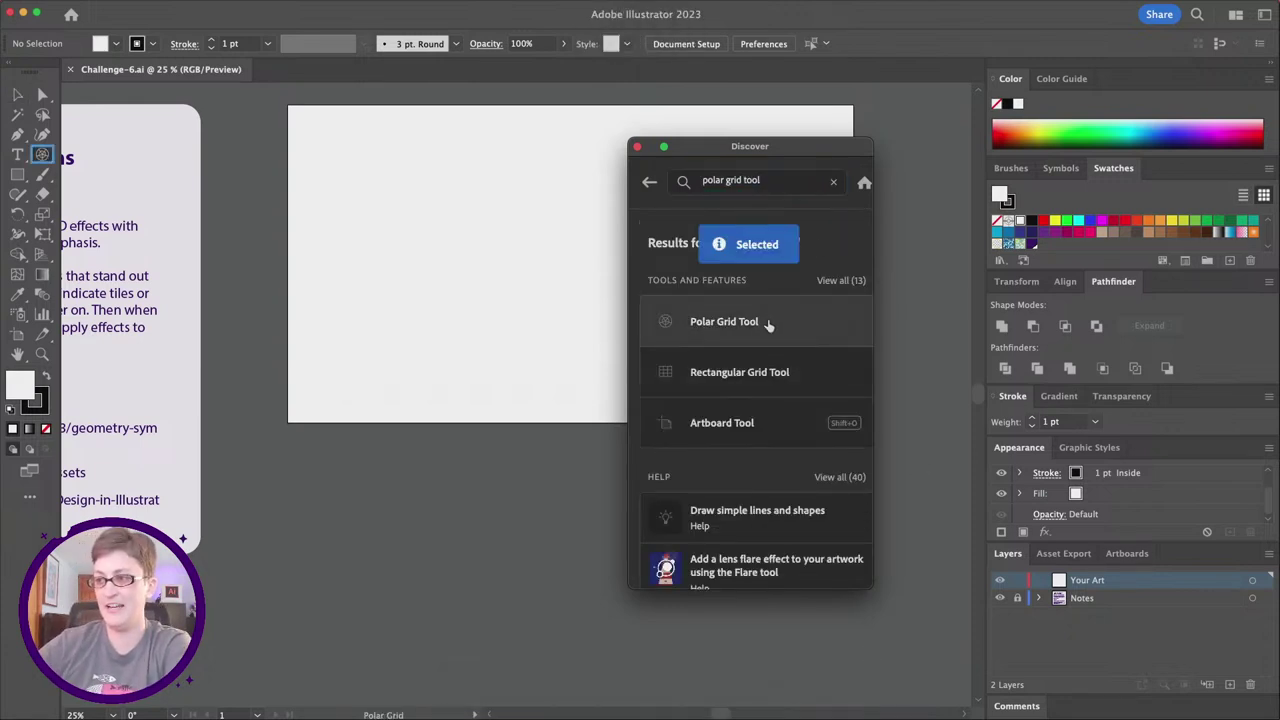
{"action": "left_click", "coordinate": [638, 148]}
Start a rectangular grid about 1634 by 762 px from the blank artboard's upper-left corner, trying different numbers of rows.
{"action": "left_click", "coordinate": [38, 156]}
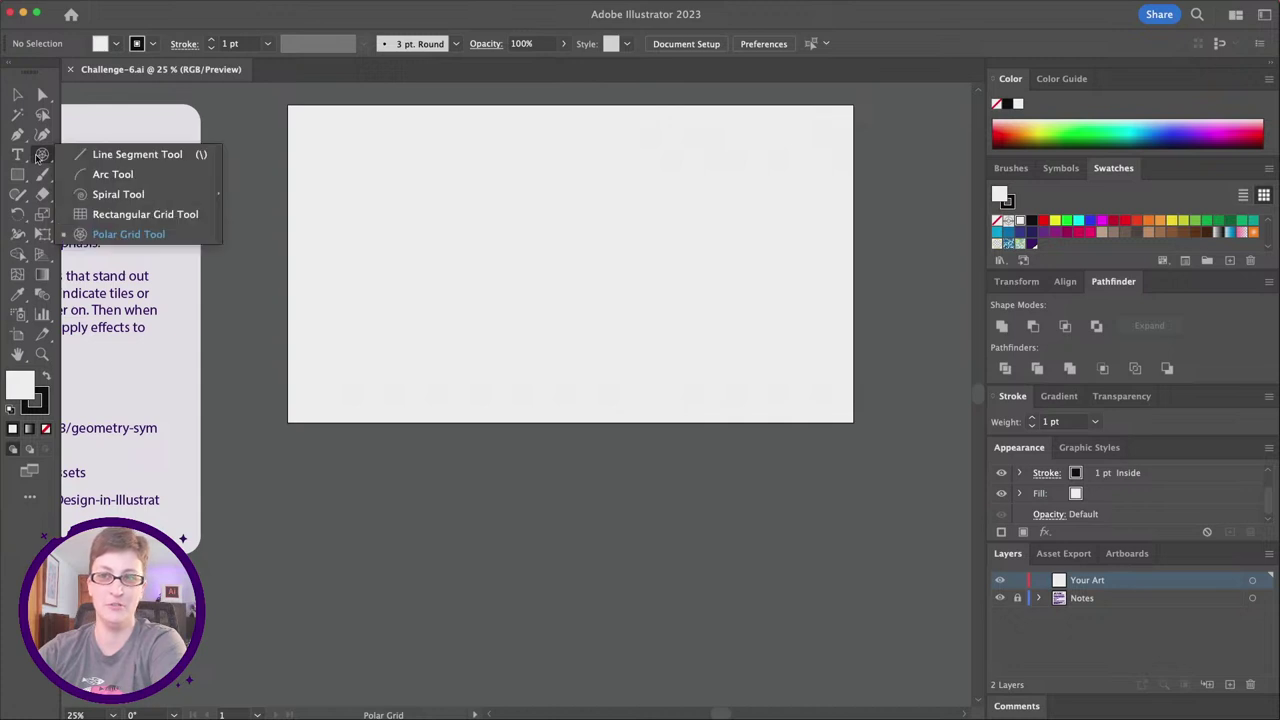
{"action": "left_click", "coordinate": [165, 219]}
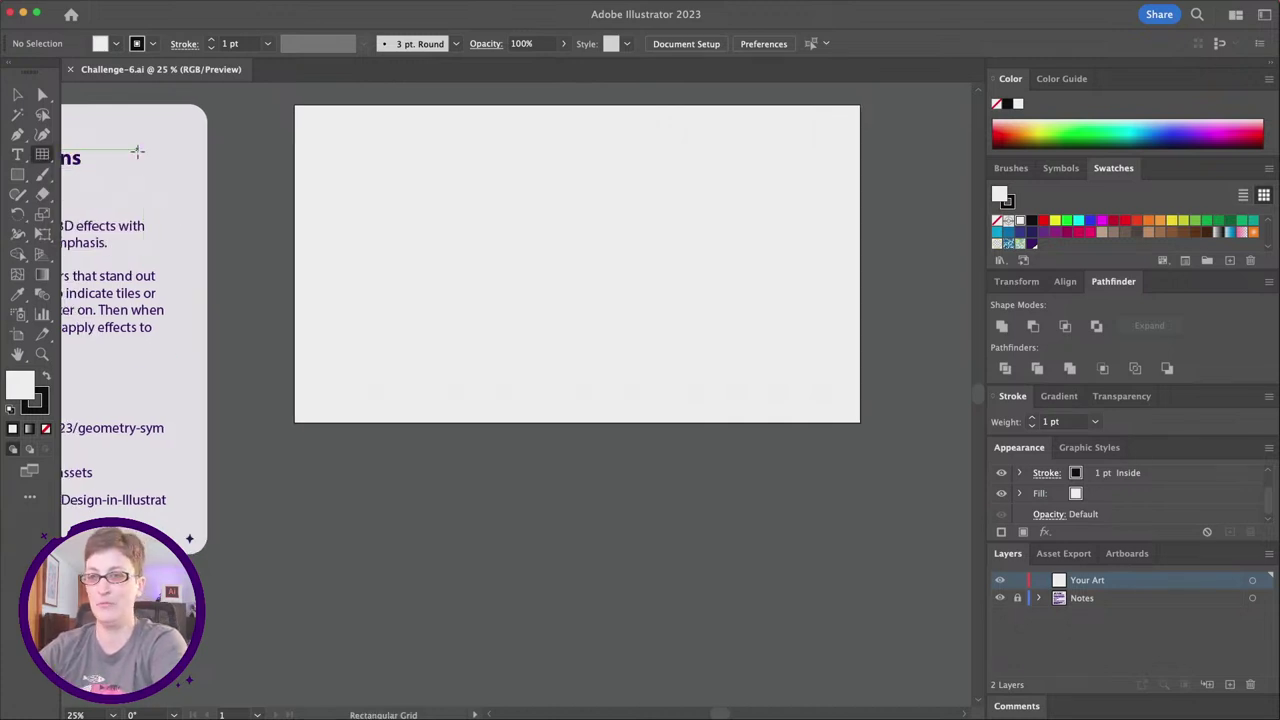
{"action": "scroll", "coordinate": [138, 152], "scroll_direction": "right", "scroll_amount": 2}
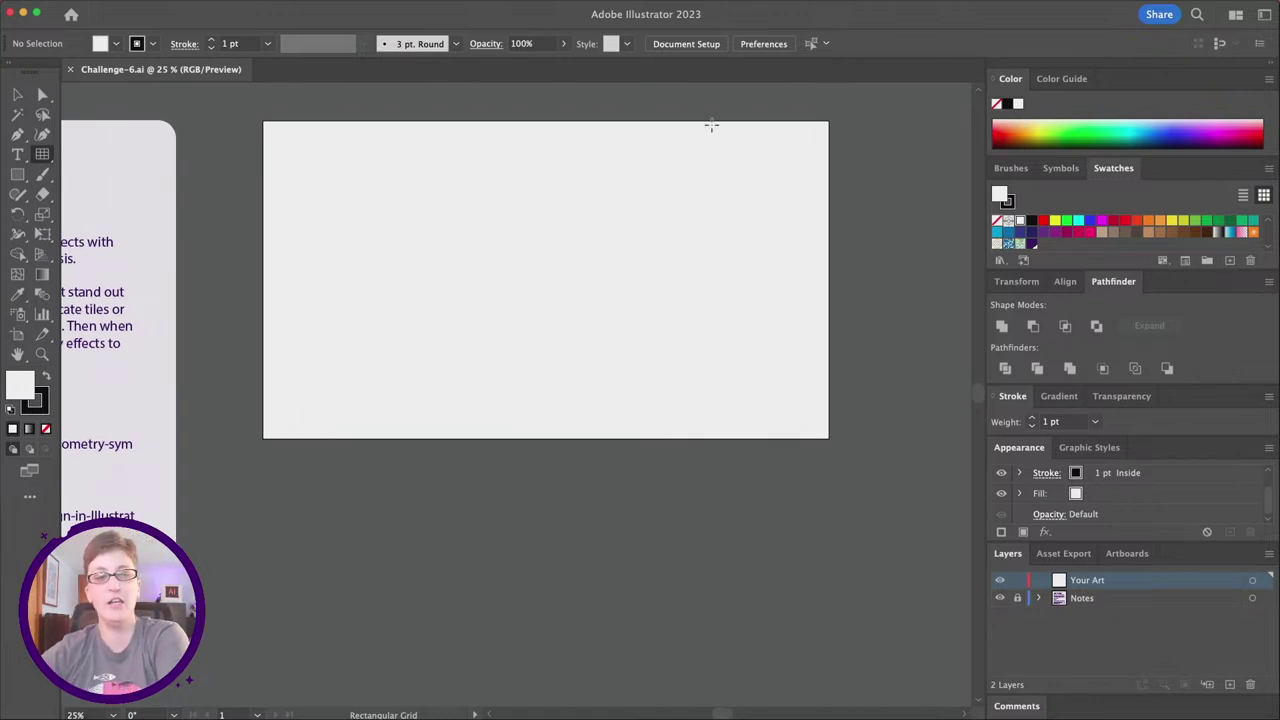
{"action": "left_click_drag", "start_coordinate": [264, 121], "coordinate": [745, 346]}
{"action": "key", "text": "Up"}
{"action": "key", "text": "Up"}
{"action": "key", "text": "Up"}
{"action": "key", "text": "Up"}
{"action": "key", "text": "Up"}
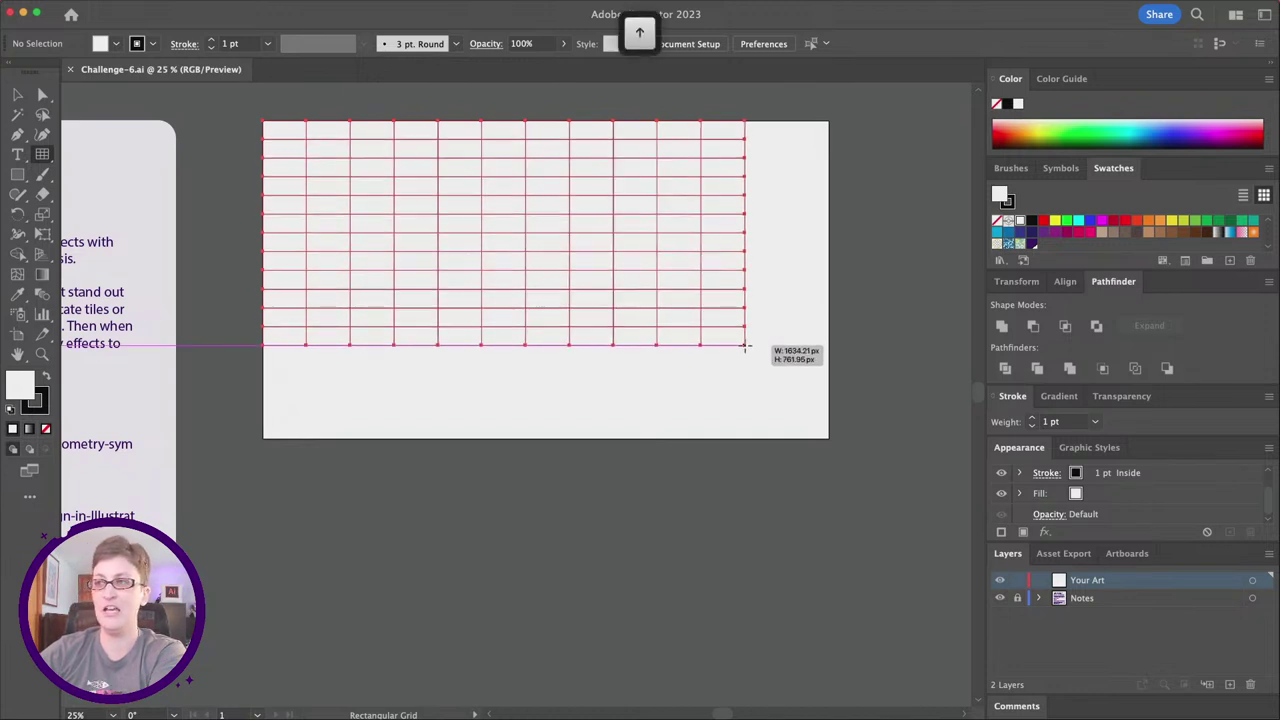
{"action": "key", "text": "Down"}
{"action": "key", "text": "Down"}
{"action": "key", "text": "Down"}
{"action": "key", "text": "Down"}
{"action": "key", "text": "Down"}
{"action": "key", "text": "Down"}
{"action": "key", "text": "Down"}
{"action": "key", "text": "Down"}
{"action": "key", "text": "Down"}
{"action": "key", "text": "Down"}
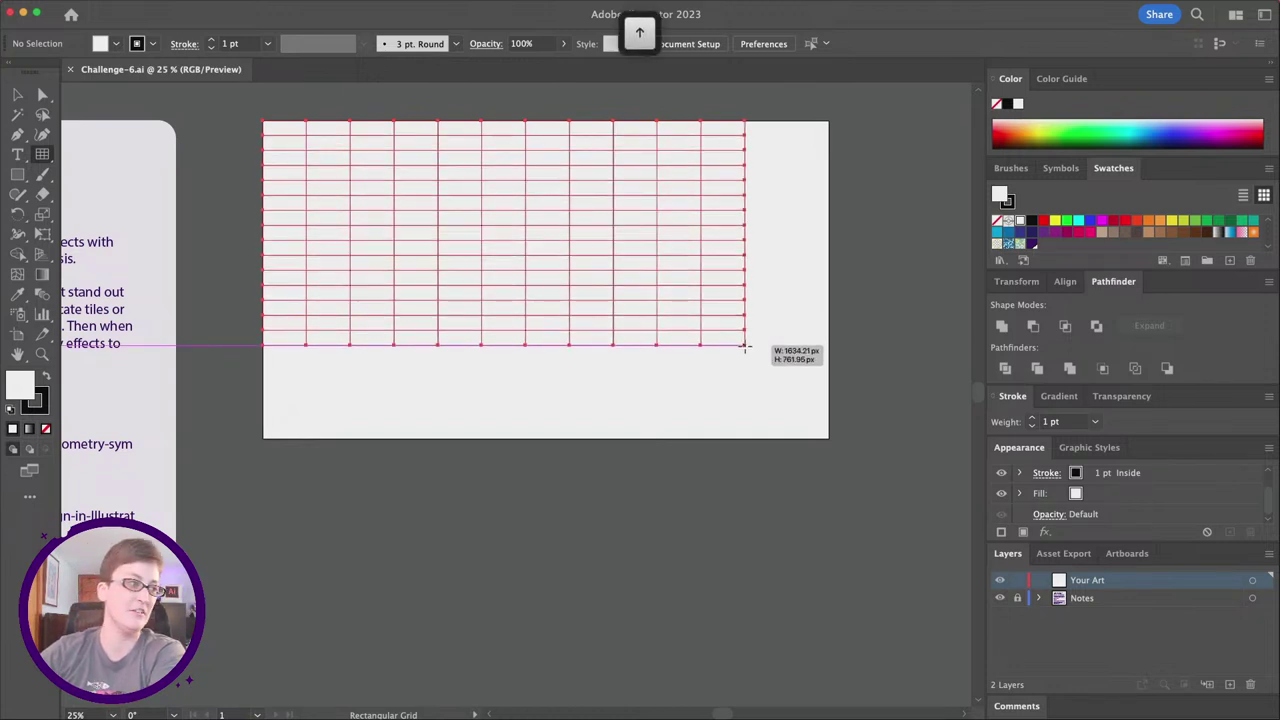
{"action": "key", "text": "Down"}
{"action": "key", "text": "Down"}
Reshape the grid being drawn to about 1015 by 902 px with seven rows and eight columns.
{"action": "left_click_drag", "start_coordinate": [745, 346], "coordinate": [562, 388]}
{"action": "key", "text": "Down"}
{"action": "key", "text": "Down"}
{"action": "key", "text": "Down"}
{"action": "key", "text": "Left"}
{"action": "key", "text": "Left"}
{"action": "key", "text": "Left"}
{"action": "key", "text": "Right"}
{"action": "key", "text": "Left"}
{"action": "key", "text": "Left"}
{"action": "key", "text": "Left"}
{"action": "key", "text": "Right"}
{"action": "key", "text": "Right"}
{"action": "key", "text": "Left"}
{"action": "key", "text": "Left"}
{"action": "key", "text": "Left"}
{"action": "key", "text": "Left"}
{"action": "key", "text": "Right"}
{"action": "key", "text": "Right"}
{"action": "key", "text": "Right"}
{"action": "key", "text": "Right"}
{"action": "key", "text": "shift"}
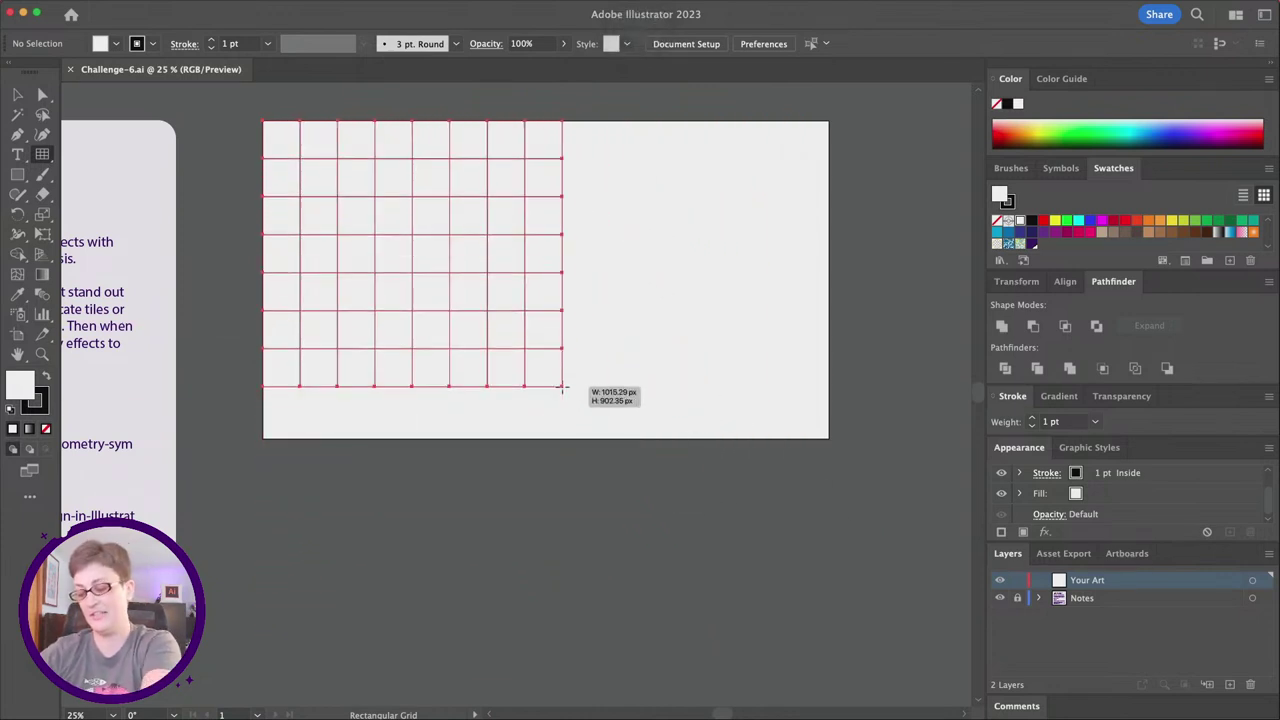
Finish the grid as a 1920 px square with 8 horizontal and 9 vertical dividers, and delete it.
{"action": "key", "text": "shift"}
{"action": "left_click_drag", "start_coordinate": [562, 388], "coordinate": [826, 626]}
{"action": "key", "text": "Up"}
{"action": "key", "text": "Up"}
{"action": "key", "text": "Right"}
{"action": "key", "text": "Right"}
{"action": "key", "text": "shift"}
{"action": "key", "text": "Delete"}
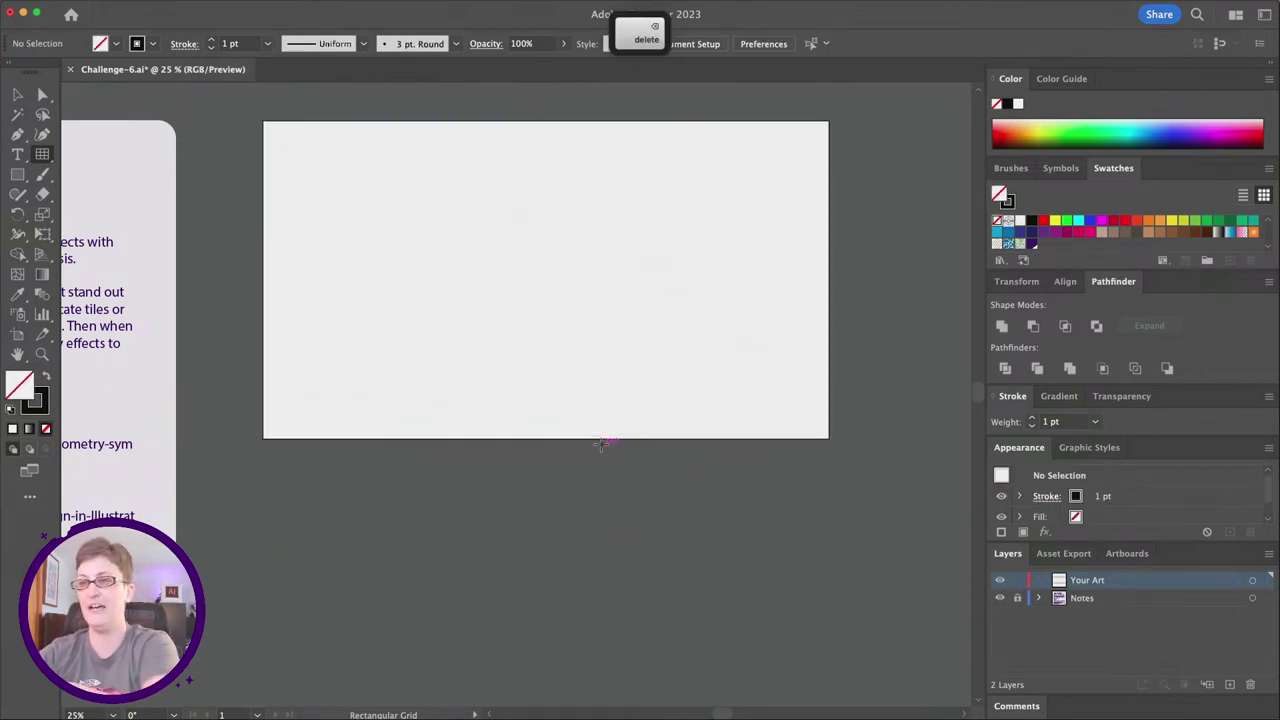
{"action": "left_click", "coordinate": [405, 250]}
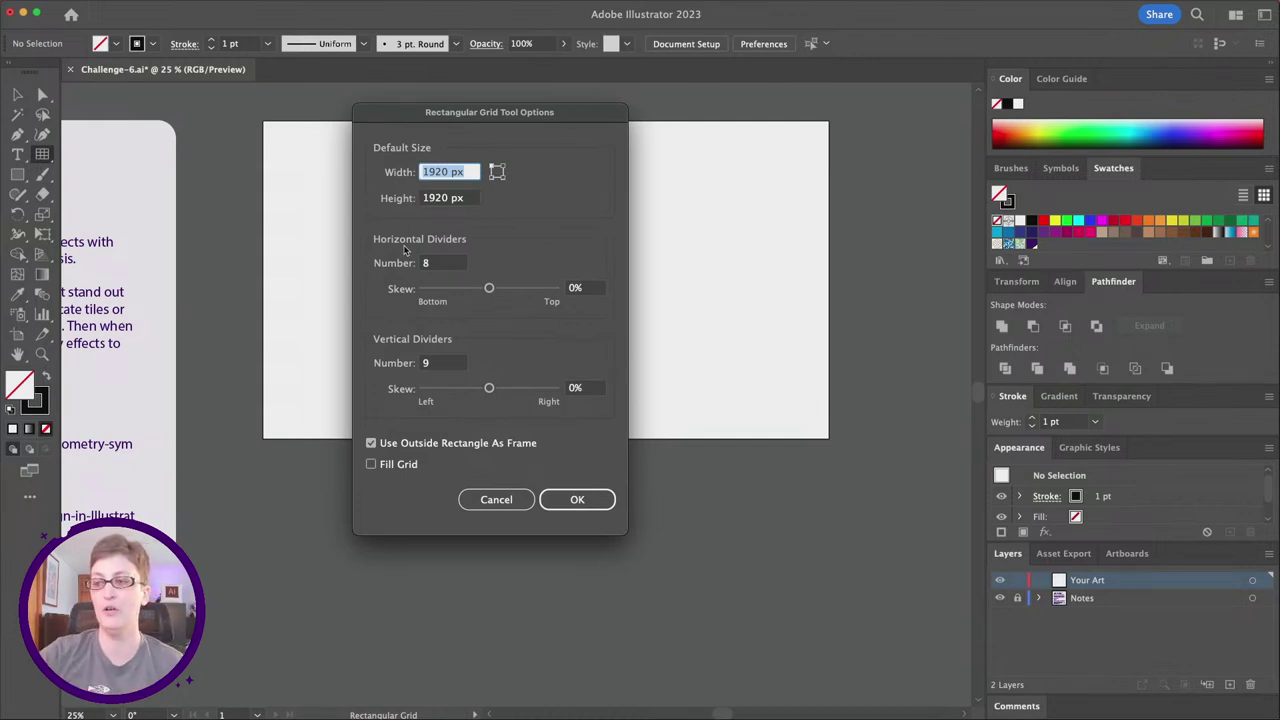
{"action": "left_click", "coordinate": [492, 501]}
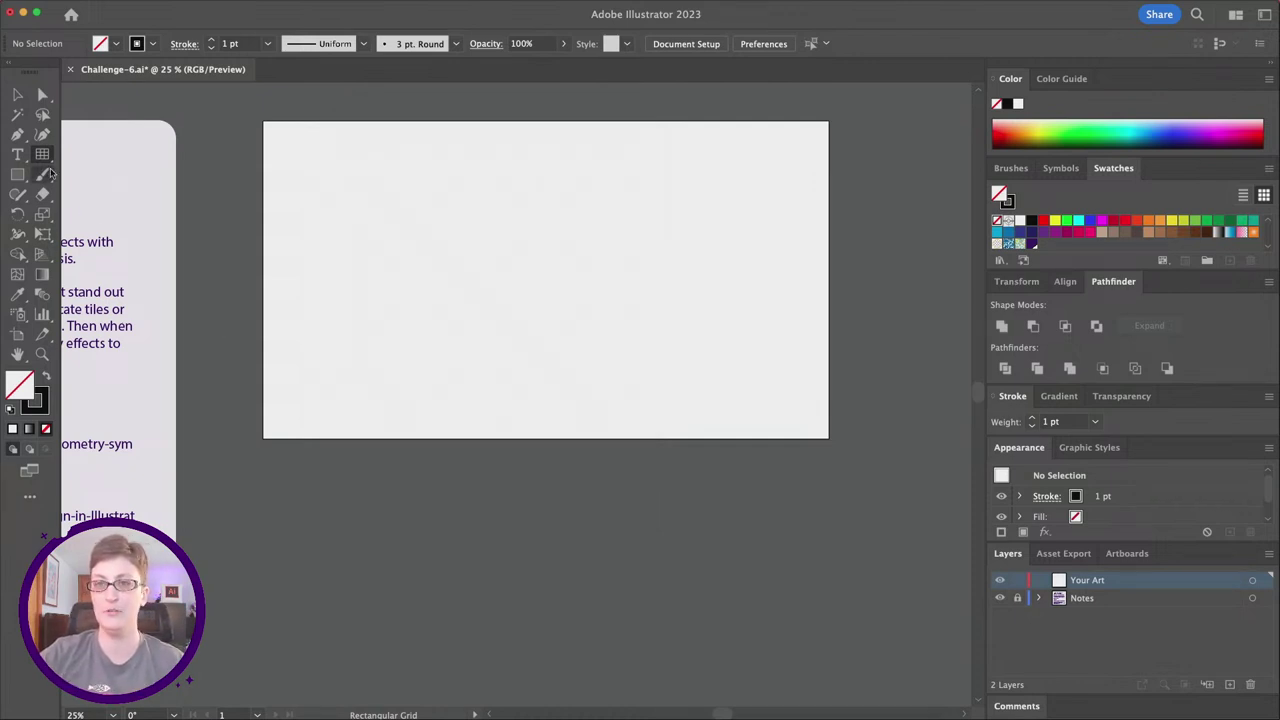
{"action": "double_click", "coordinate": [46, 158]}
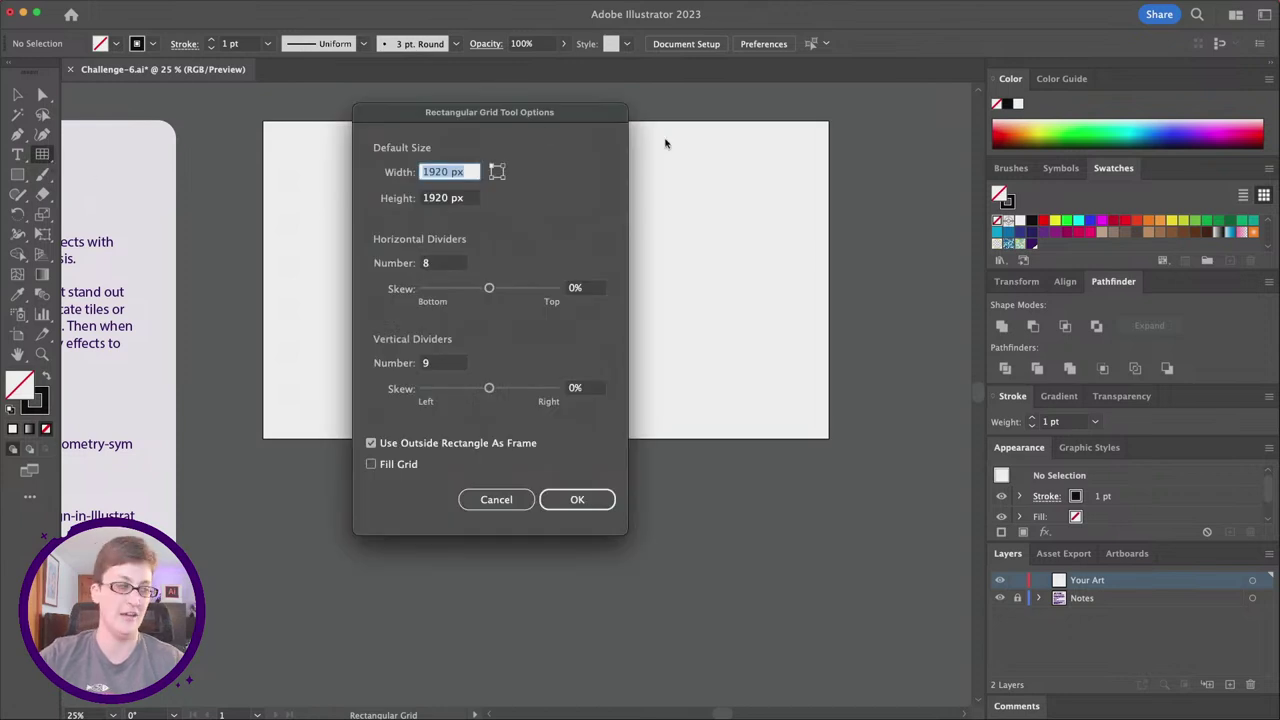
{"action": "left_click", "coordinate": [503, 500]}
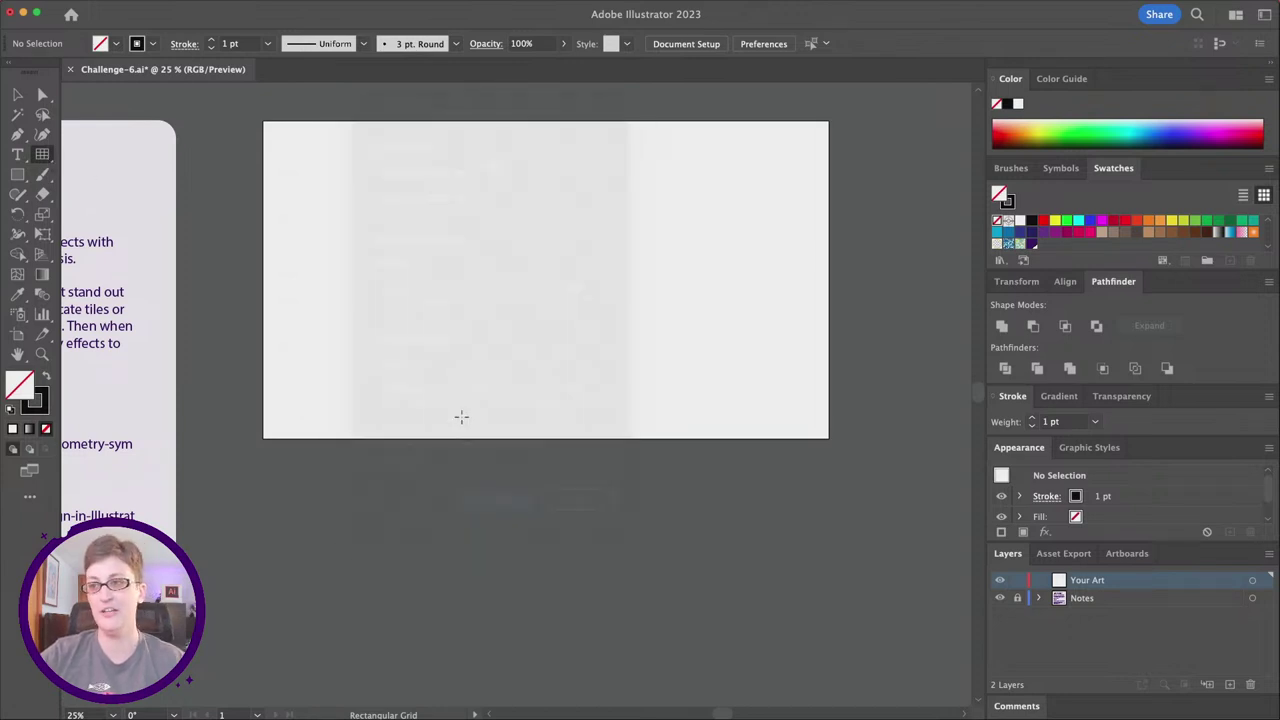
Create a 1920 by 1920 px rectangular grid with 10 horizontal and 10 vertical dividers.
{"action": "left_click", "coordinate": [355, 212]}
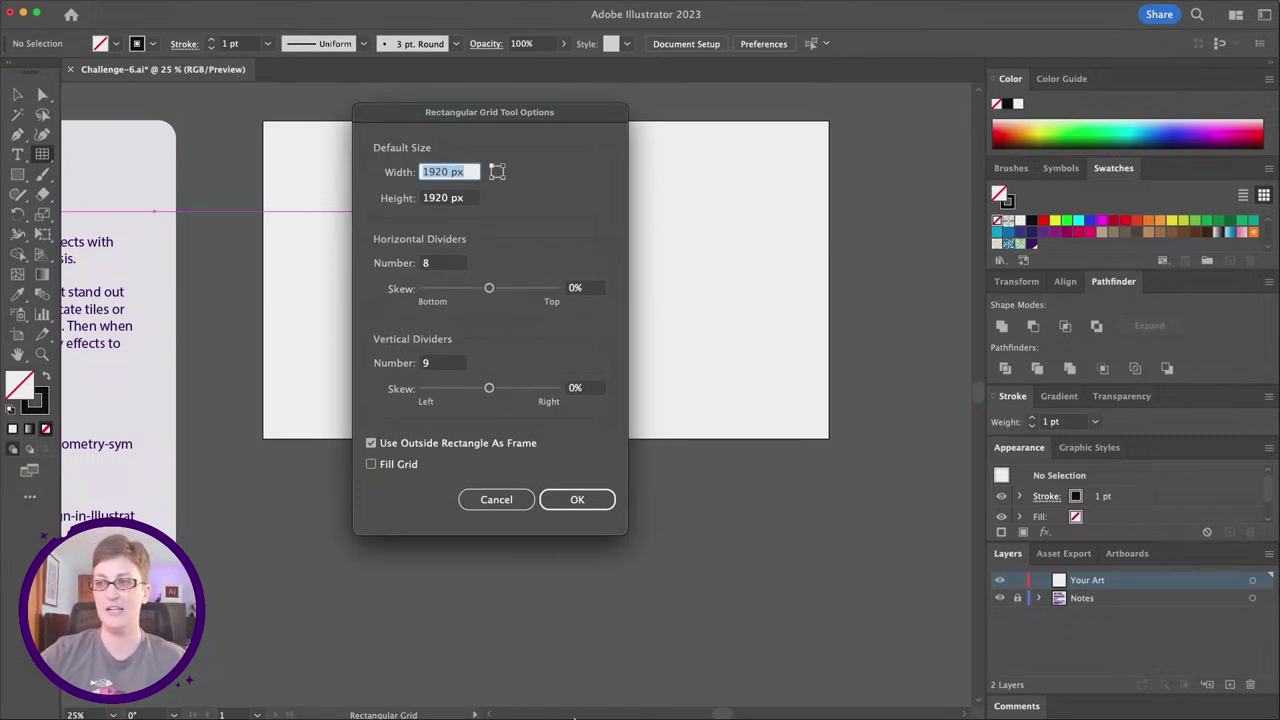
{"action": "mouse_move", "coordinate": [497, 714]}
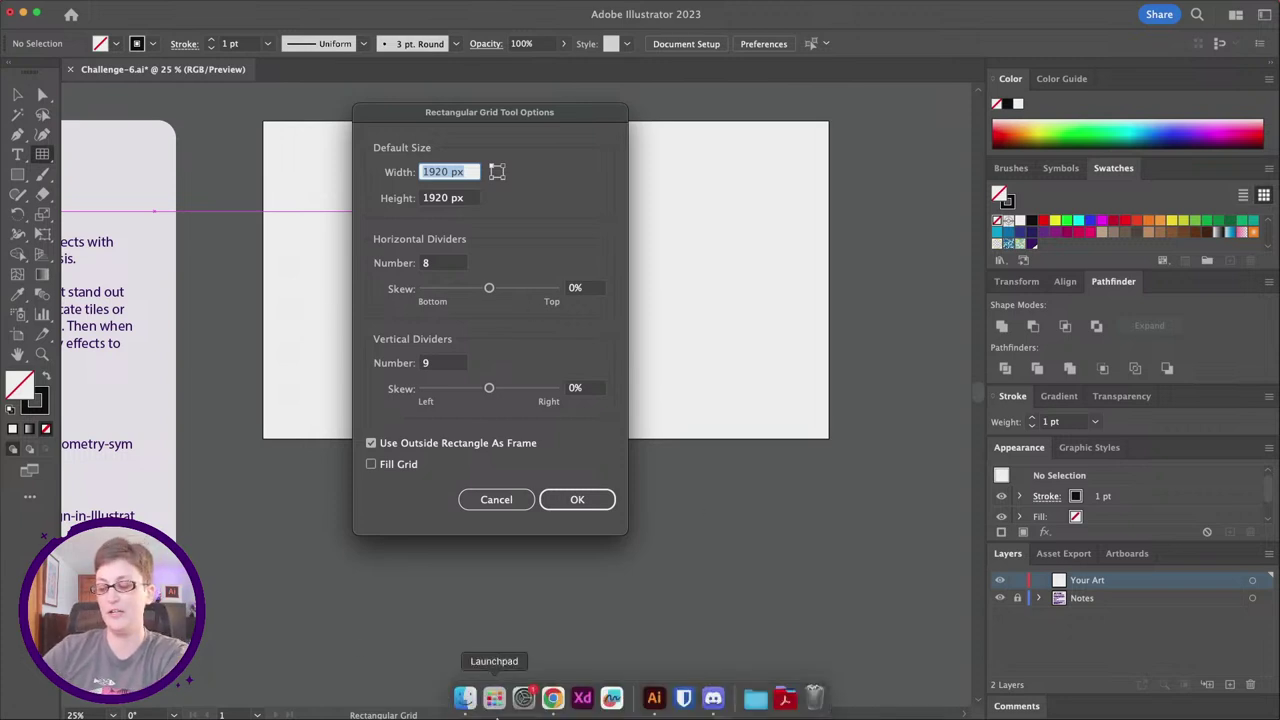
{"action": "type", "text": "1920"}
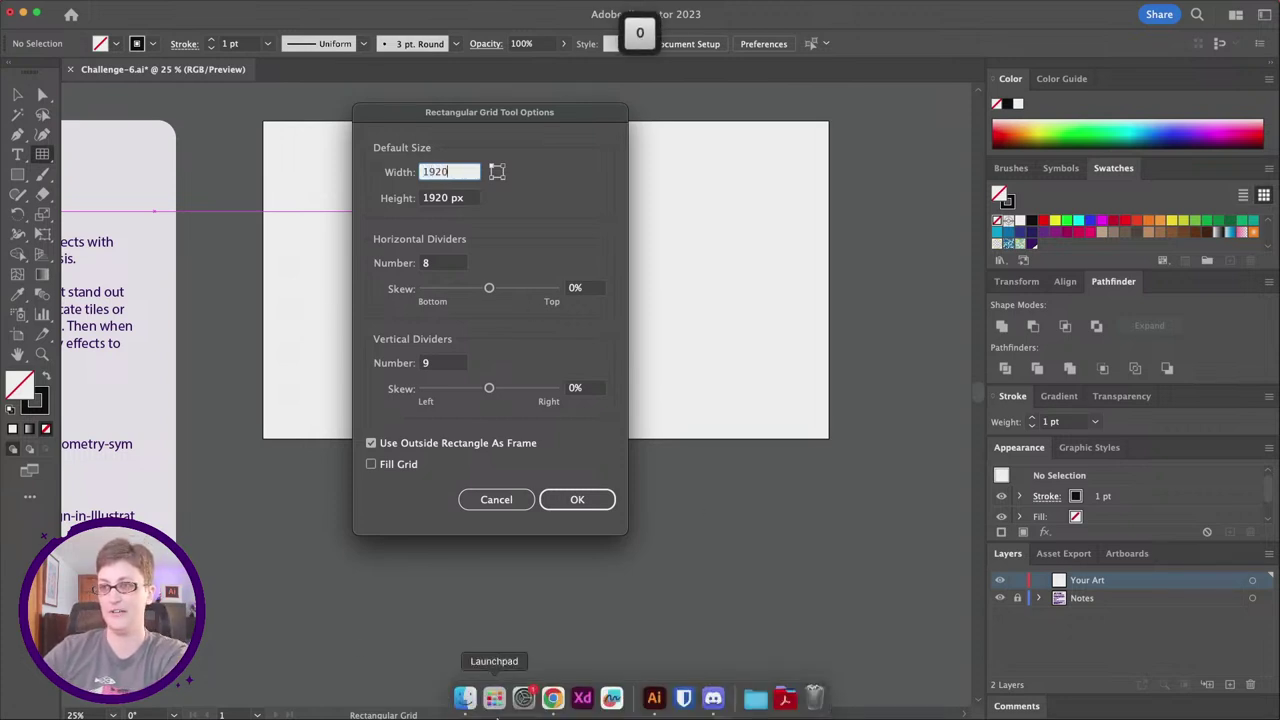
{"action": "key", "text": "Tab"}
{"action": "type", "text": "1920"}
{"action": "key", "text": "Tab"}
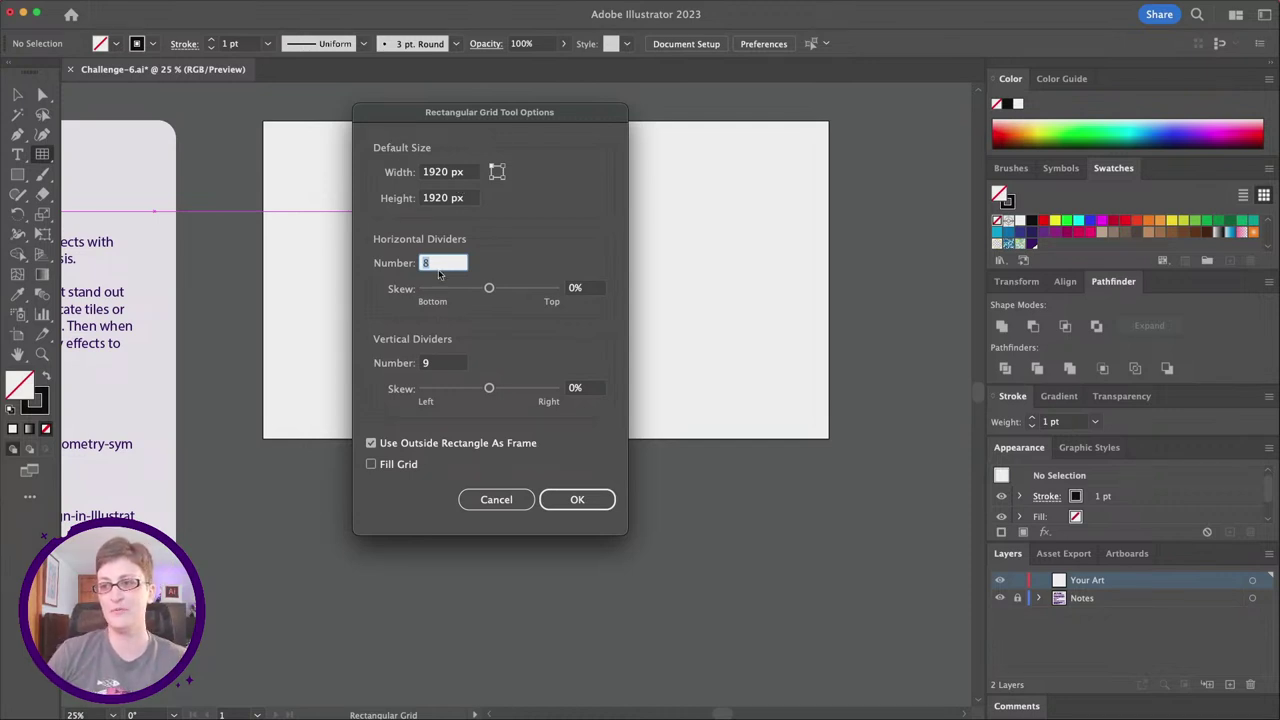
{"action": "type", "text": "10"}
{"action": "key", "text": "Tab"}
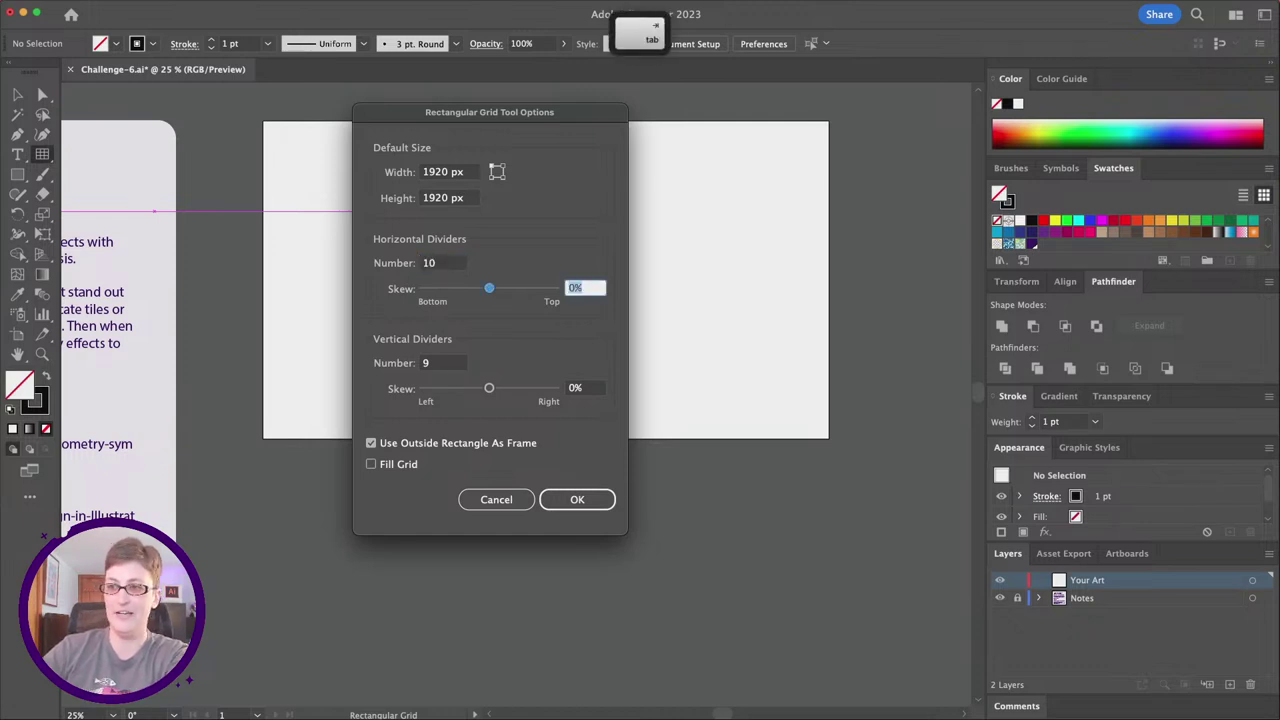
{"action": "key", "text": "Tab"}
{"action": "type", "text": "10"}
{"action": "key", "text": "Tab"}
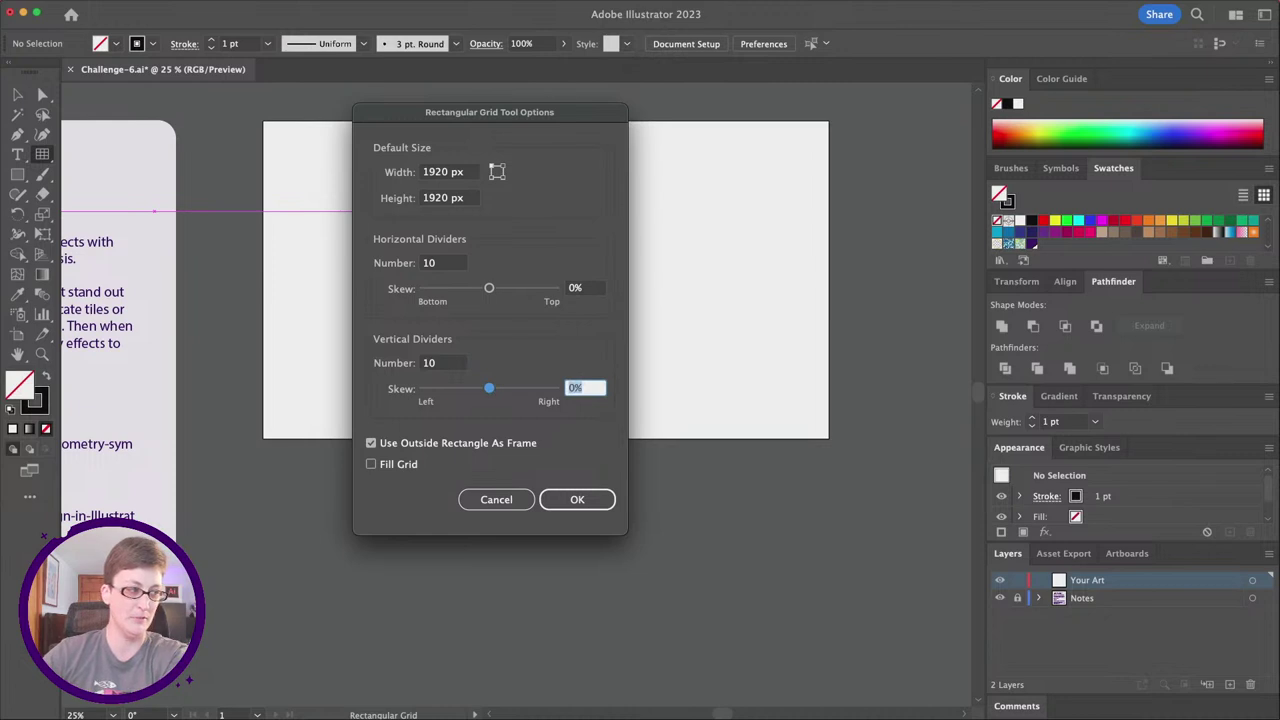
{"action": "left_click", "coordinate": [588, 501]}
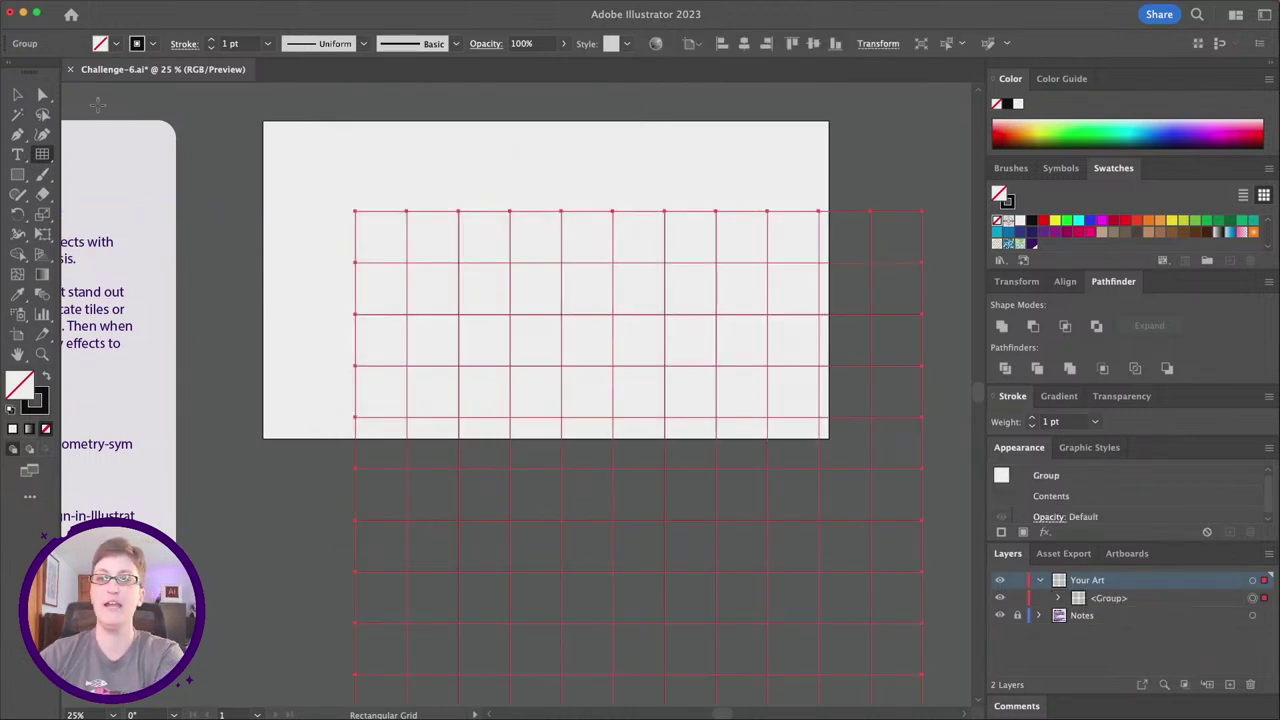
Move the new grid so its upper-left corner snaps to the artboard's upper-left corner.
{"action": "left_click", "coordinate": [17, 94]}
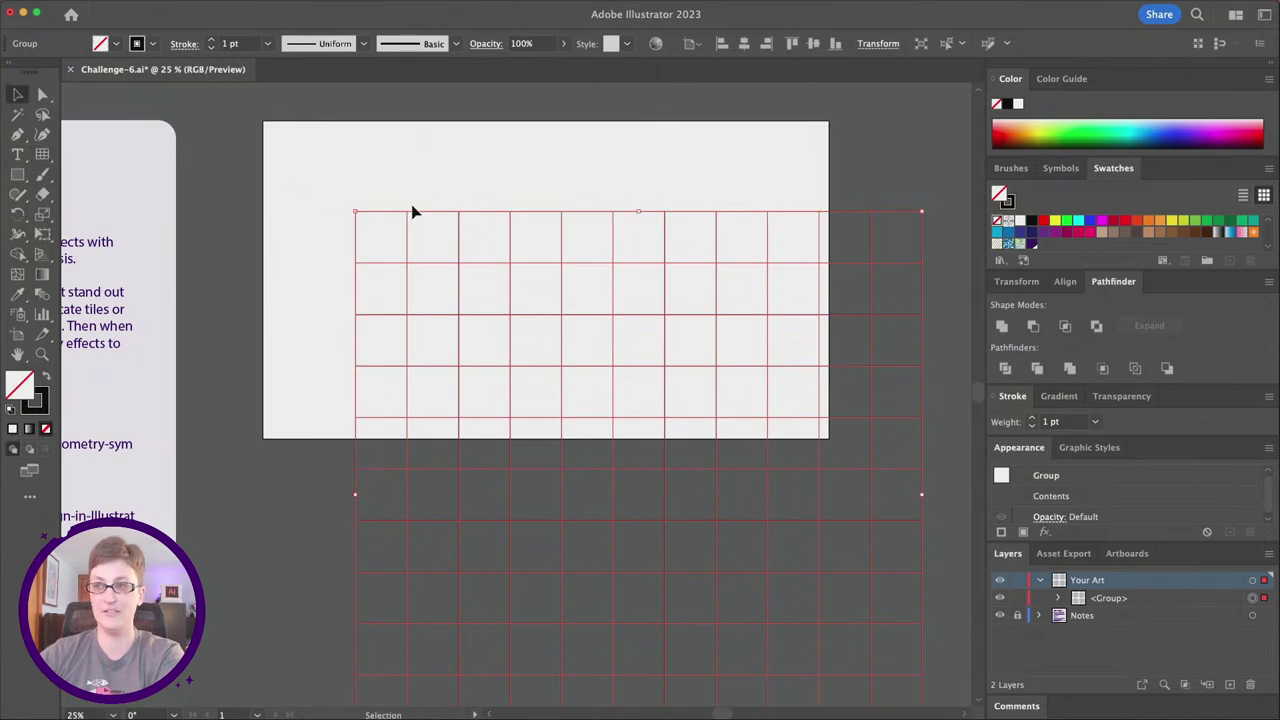
{"action": "left_click_drag", "start_coordinate": [421, 218], "coordinate": [326, 128]}
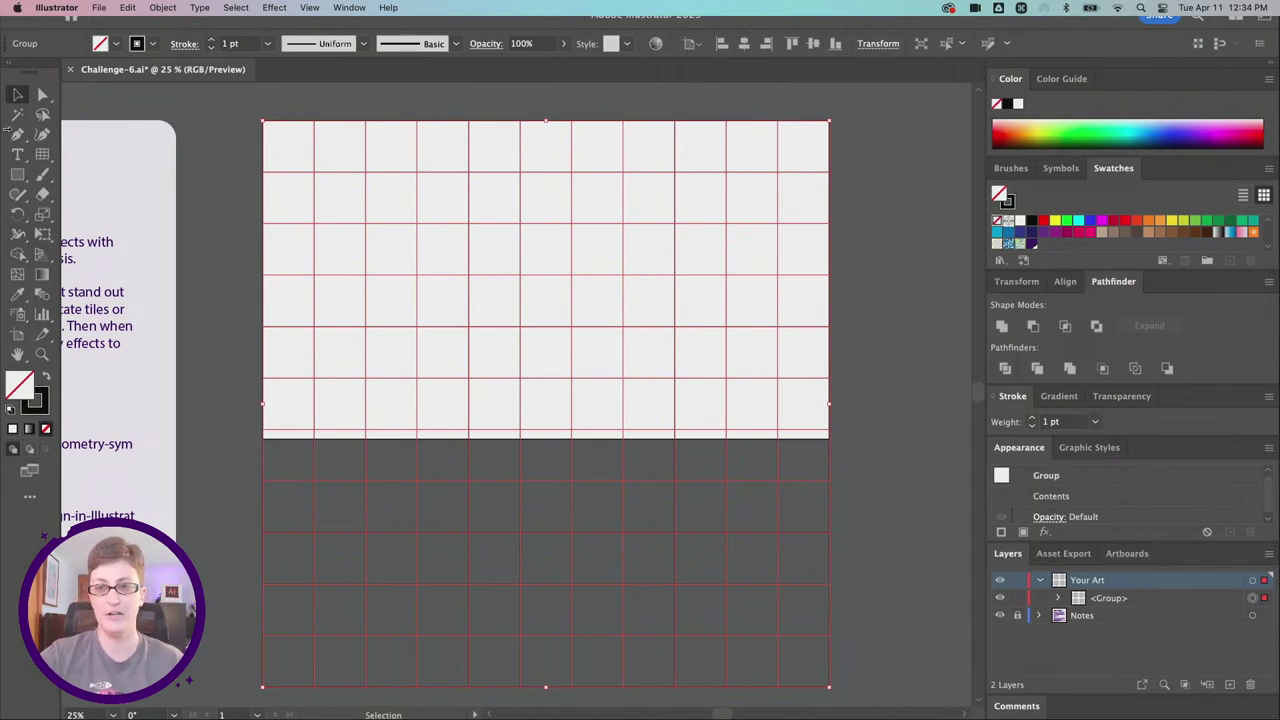
{"action": "scroll", "coordinate": [753, 563], "scroll_direction": "down", "scroll_amount": 3}
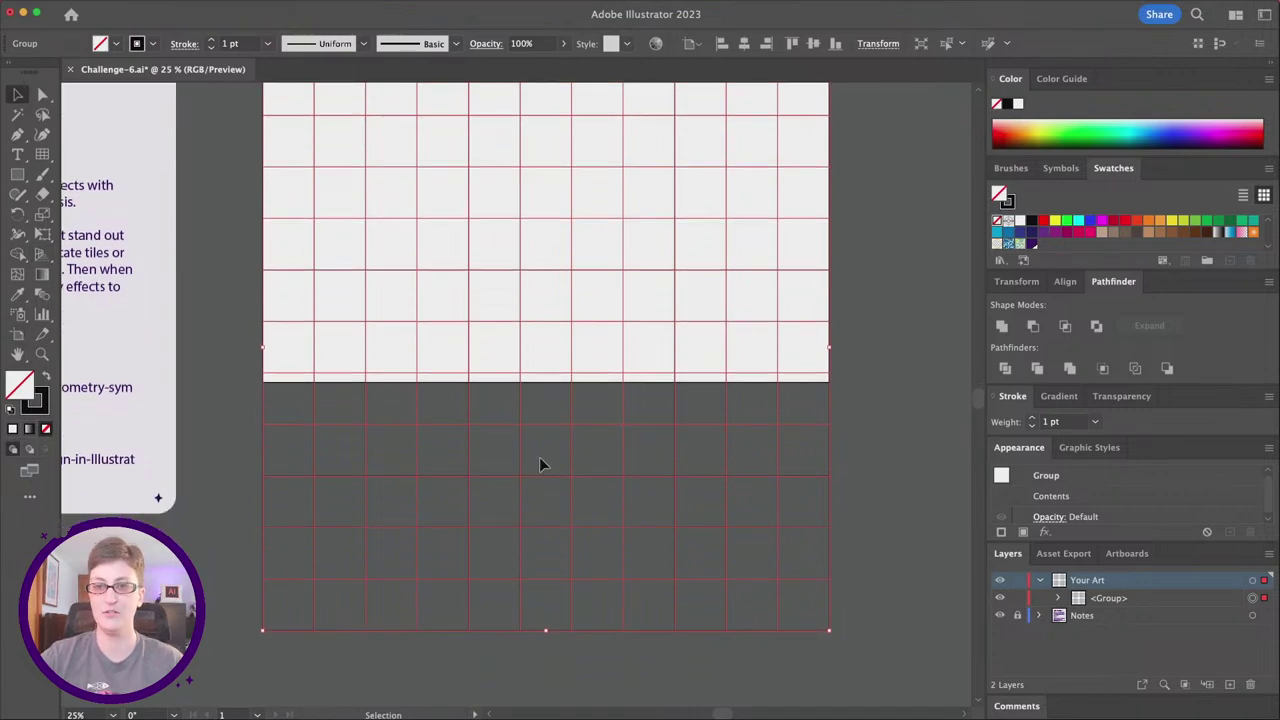
Try extending the artboard's lower edge to the grid's bottom for a 1920 px square artboard, and undo it.
{"action": "left_click", "coordinate": [225, 363]}
{"action": "key", "text": "shift+o"}
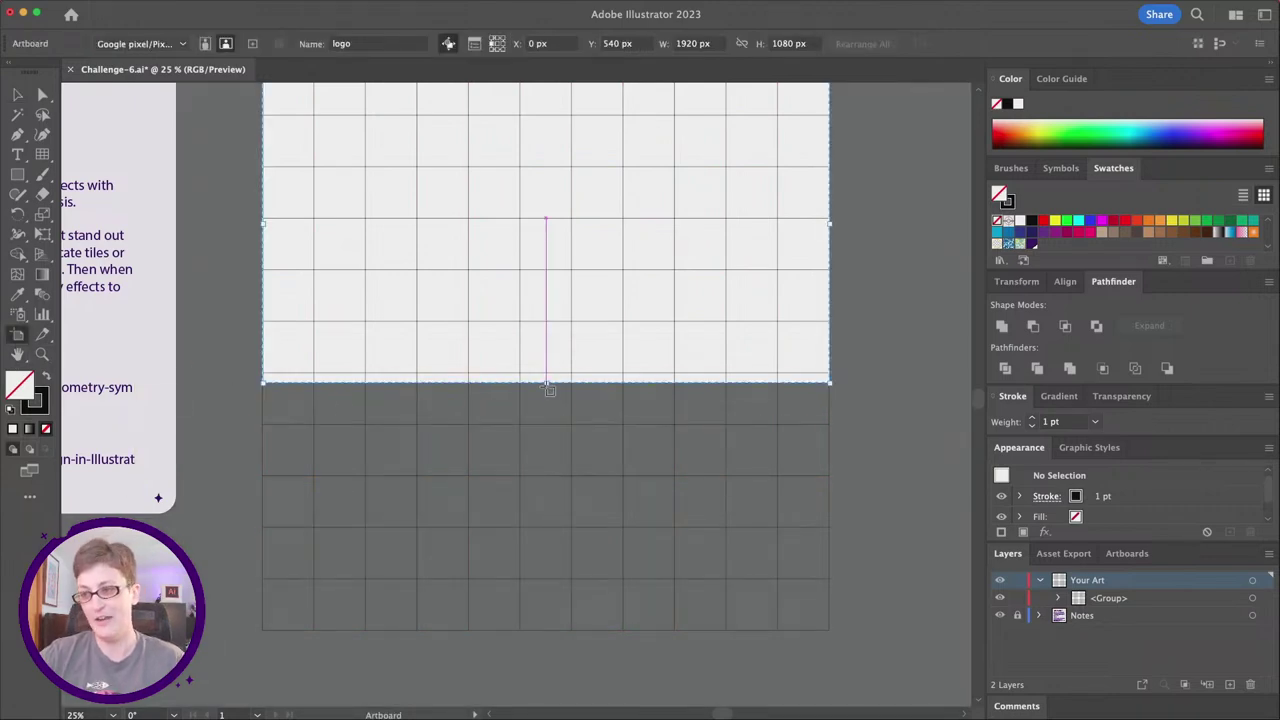
{"action": "left_click_drag", "start_coordinate": [546, 384], "coordinate": [568, 635]}
{"action": "scroll", "coordinate": [557, 523], "scroll_direction": "down", "scroll_amount": 3}
{"action": "scroll", "coordinate": [557, 523], "scroll_direction": "up", "scroll_amount": 2}
{"action": "scroll", "coordinate": [557, 528], "scroll_direction": "down", "scroll_amount": 1}
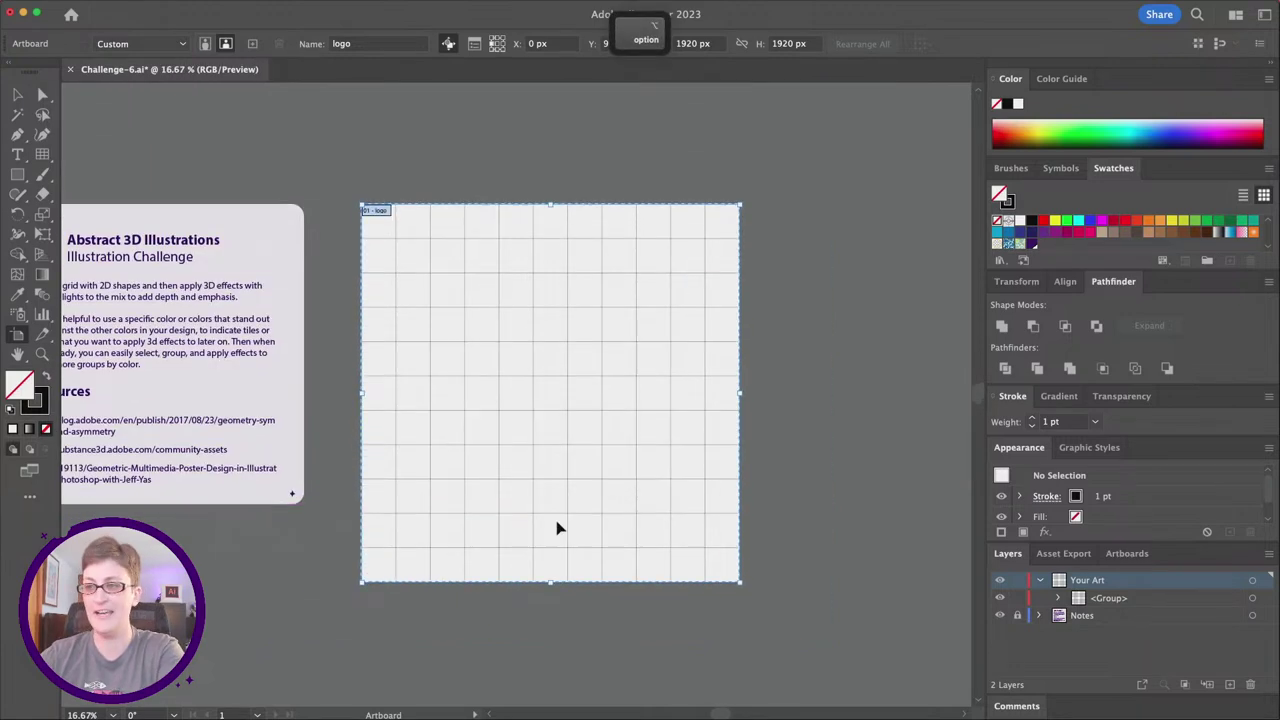
{"action": "key", "text": "cmd+z"}
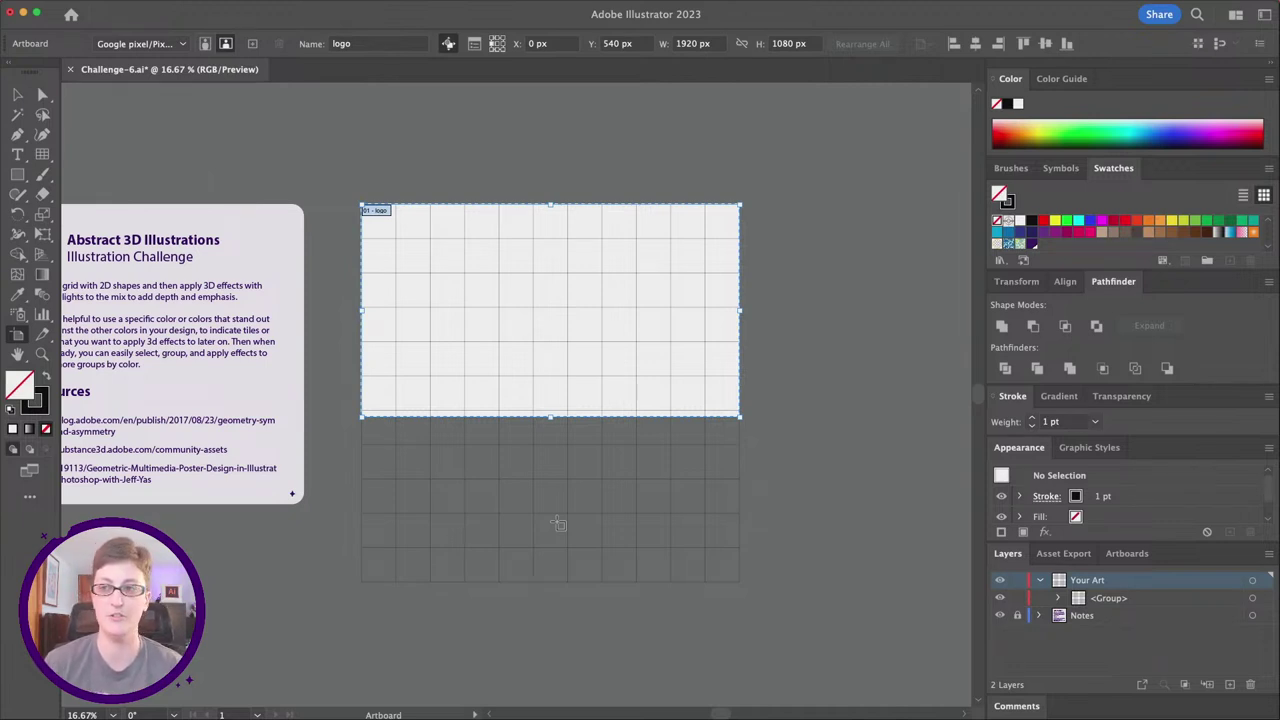
{"action": "key", "text": "v"}
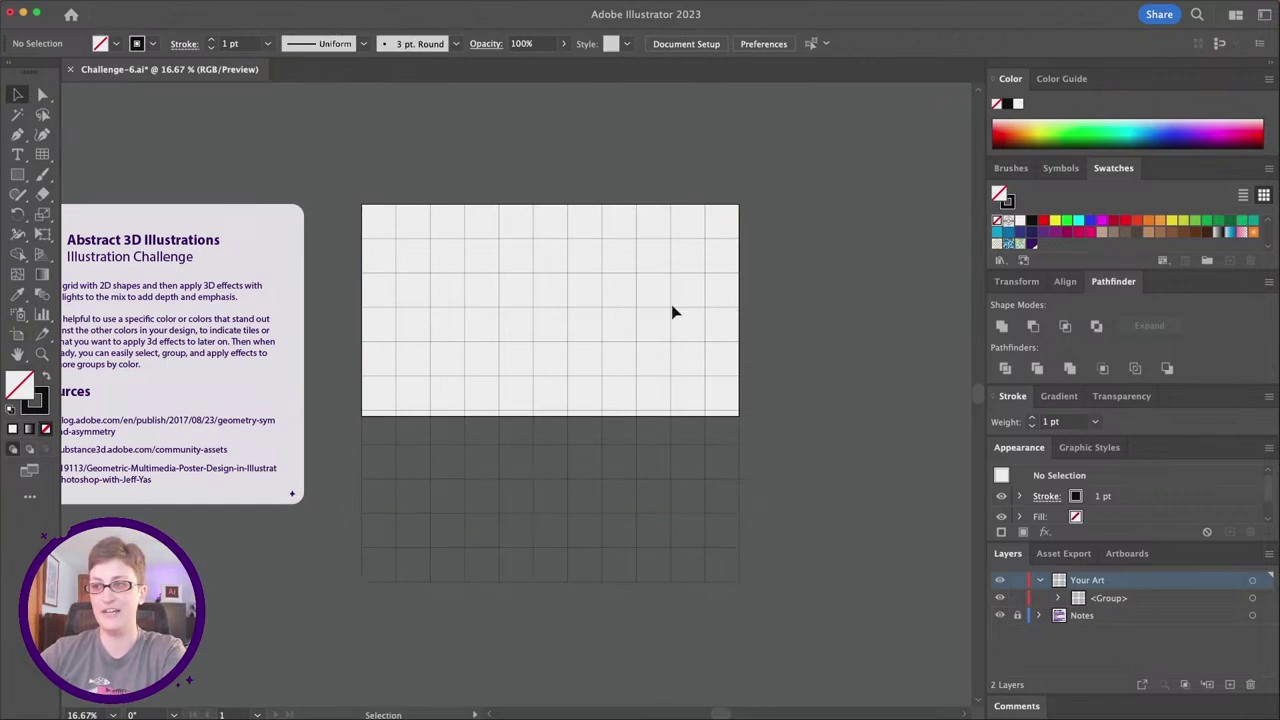
{"action": "key", "text": "alt"}
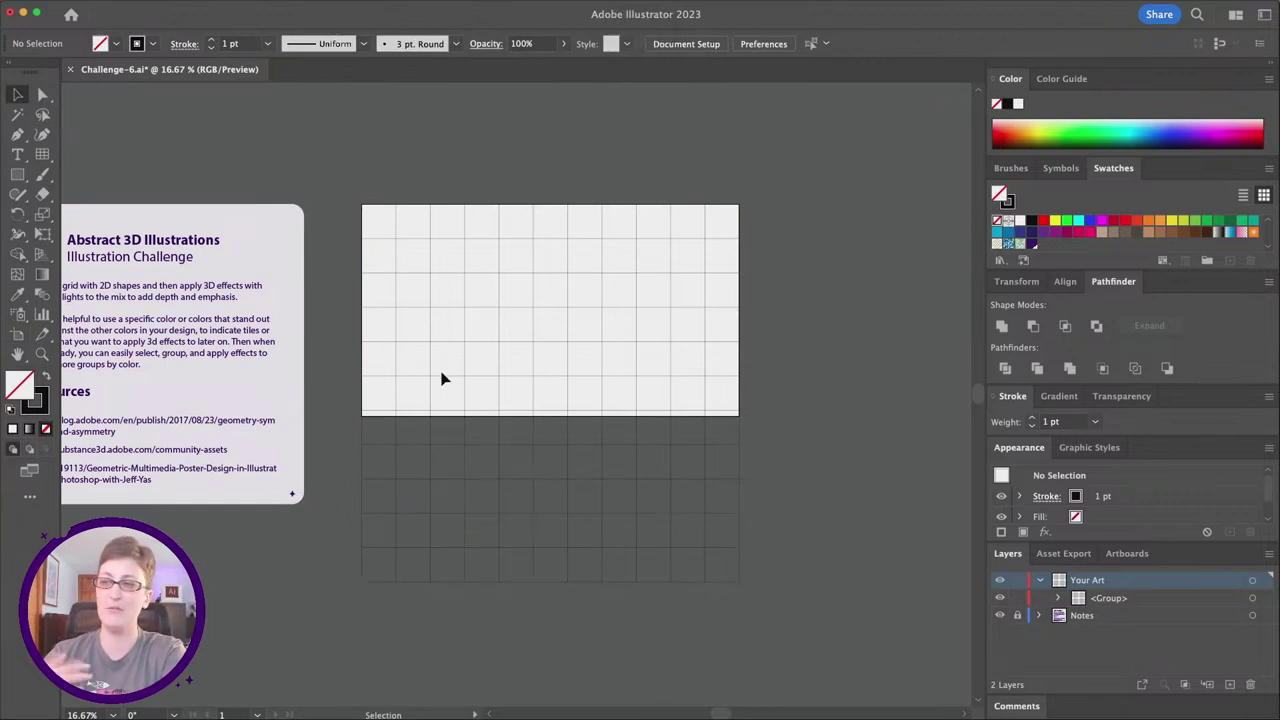
{"action": "scroll", "coordinate": [503, 360], "scroll_direction": "down", "scroll_amount": 1}
{"action": "key", "text": "alt"}
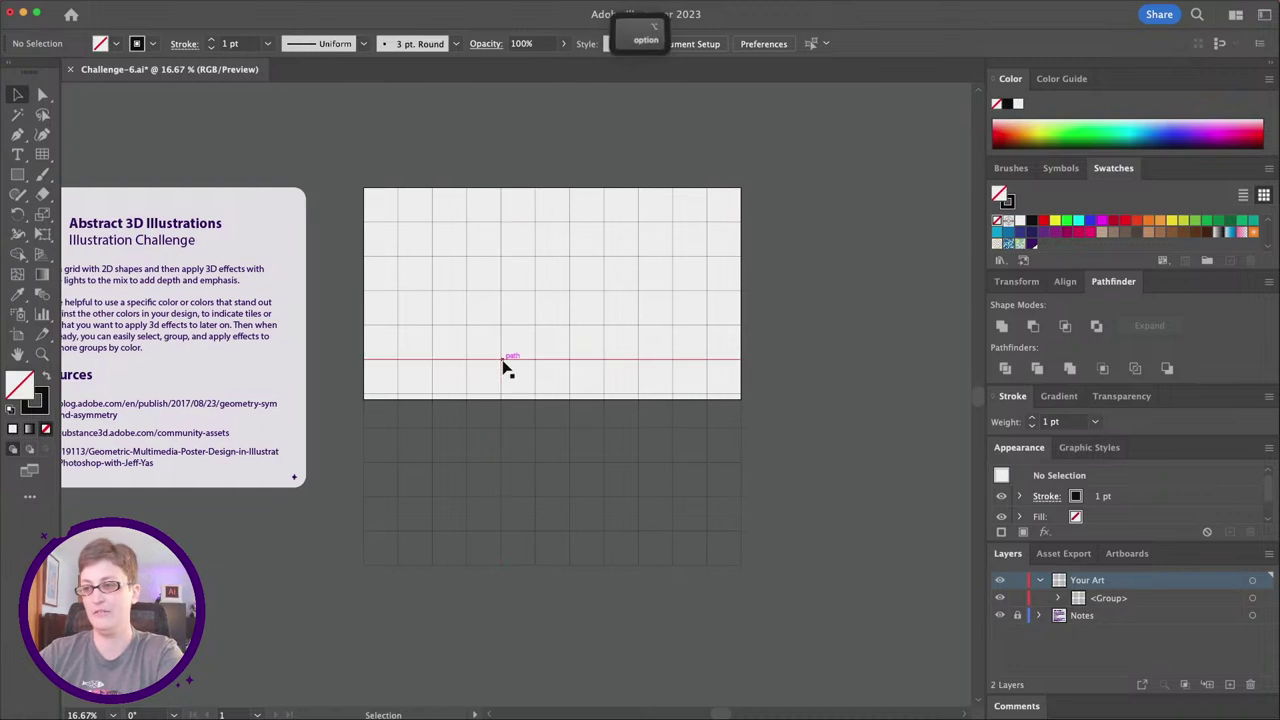
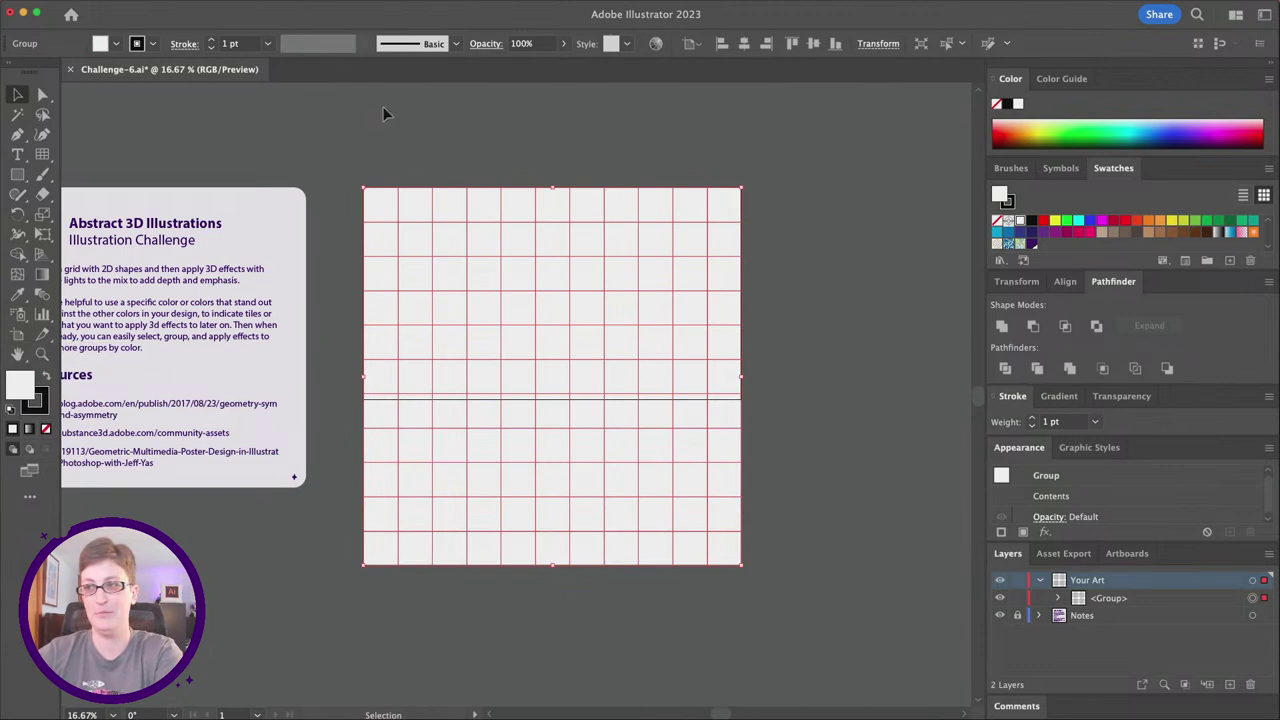
Try moving individual lines of the grid with the Direct Selection tool, undoing each move.
{"action": "scroll", "coordinate": [278, 383], "scroll_direction": "left", "scroll_amount": 2}
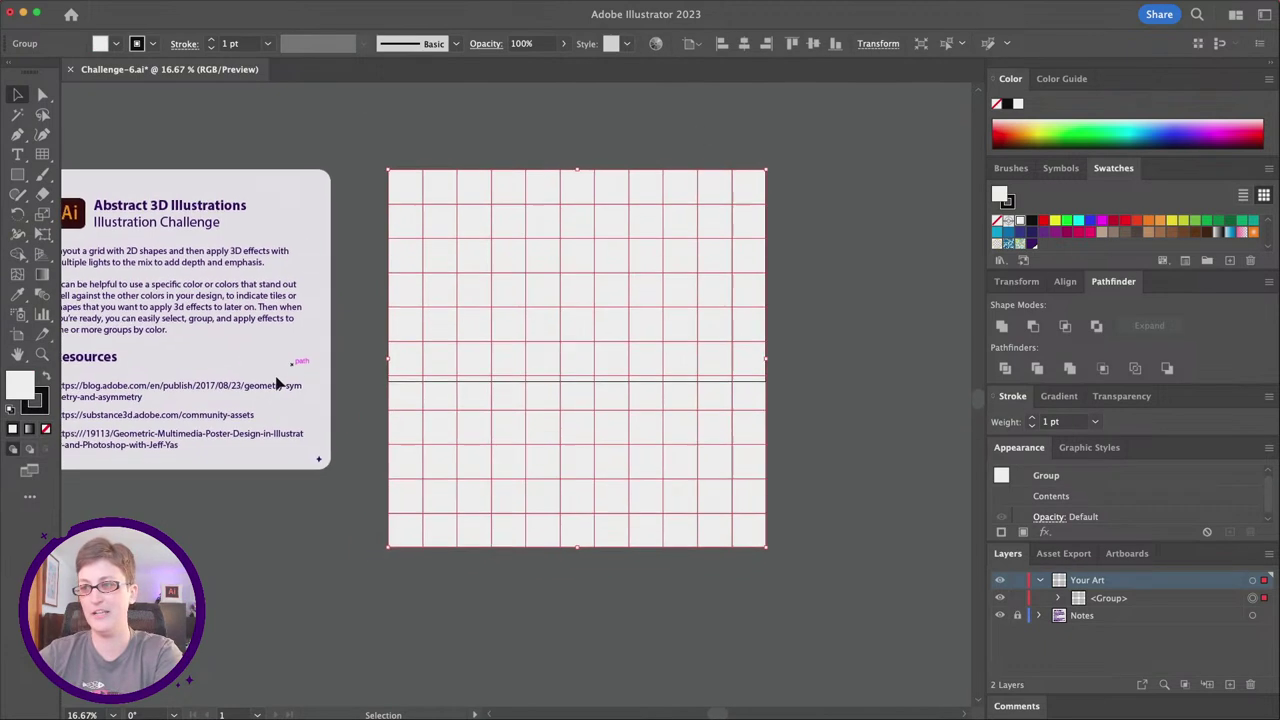
{"action": "left_click", "coordinate": [43, 94]}
{"action": "left_click", "coordinate": [435, 138]}
{"action": "left_click_drag", "start_coordinate": [425, 190], "coordinate": [617, 196]}
{"action": "key", "text": "super+z"}
{"action": "left_click_drag", "start_coordinate": [471, 207], "coordinate": [466, 354]}
{"action": "key", "text": "super+z"}
{"action": "left_click_drag", "start_coordinate": [466, 242], "coordinate": [465, 294]}
{"action": "key", "text": "super+z"}
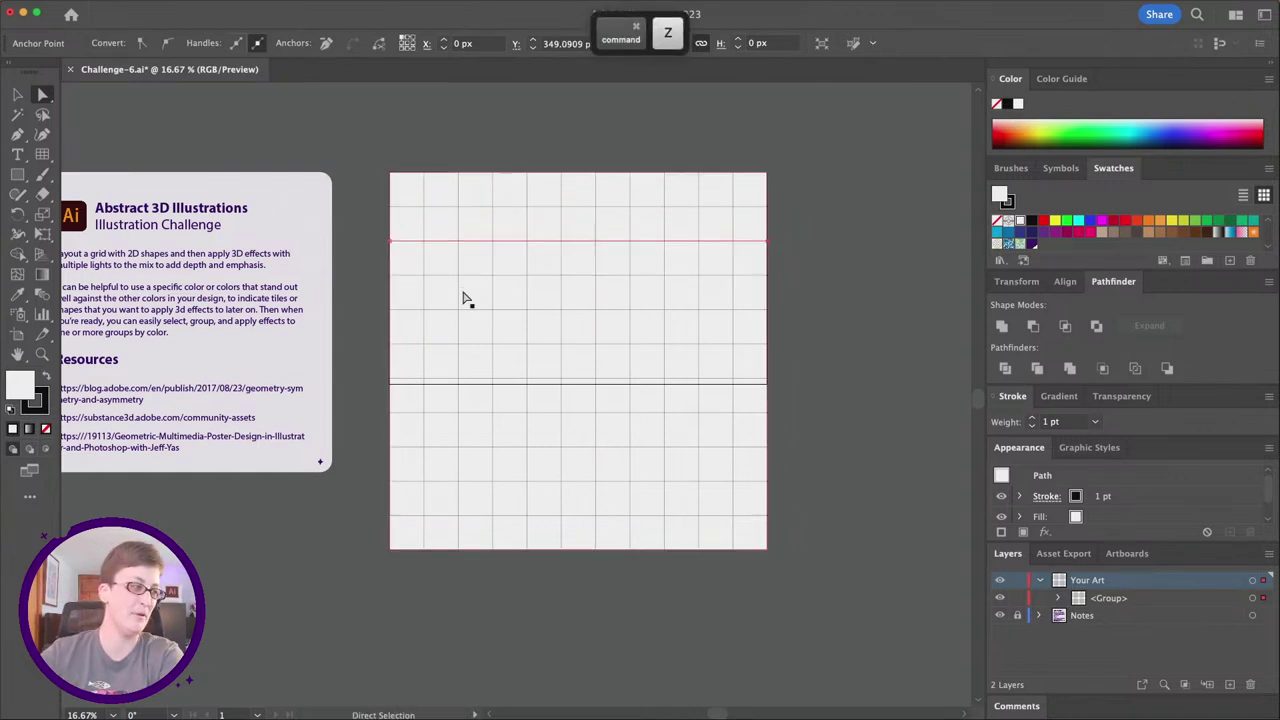
Select the whole grid and split it into separate squares with the Divide pathfinder.
{"action": "left_click", "coordinate": [18, 95]}
{"action": "left_click", "coordinate": [520, 163]}
{"action": "left_click", "coordinate": [531, 234]}
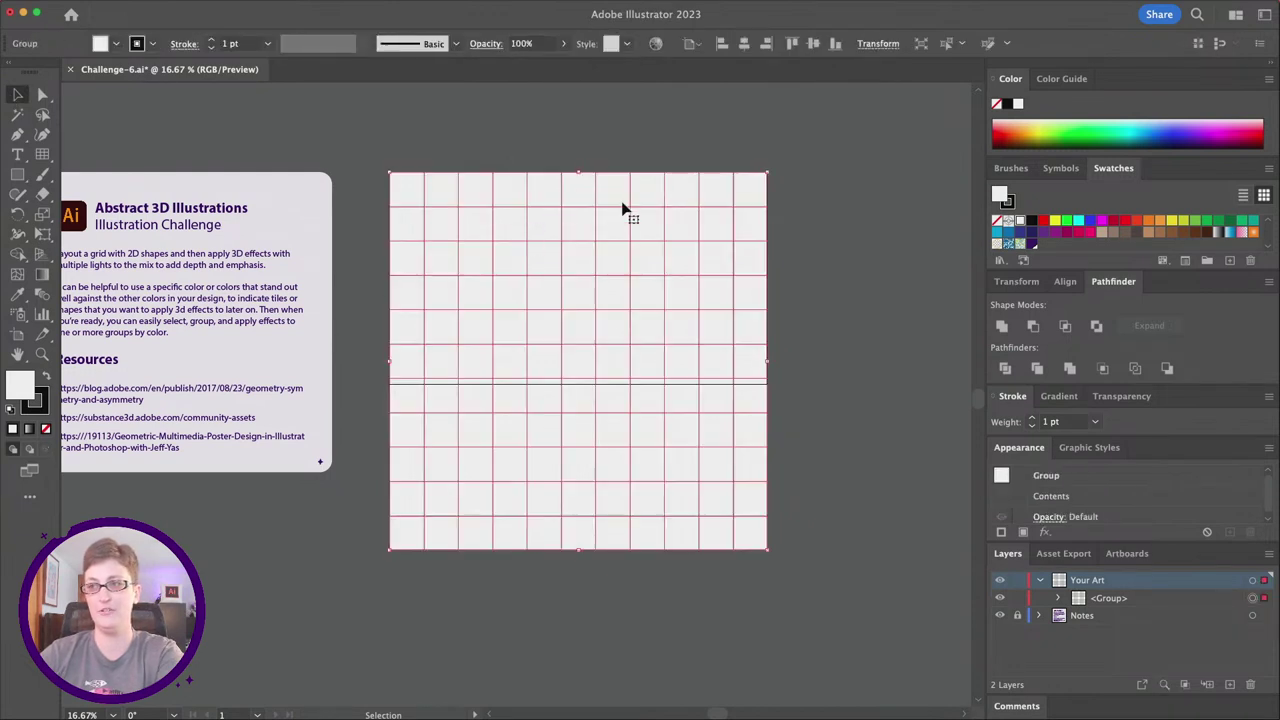
{"action": "left_click", "coordinate": [1005, 369]}
{"action": "mouse_move", "coordinate": [293, 5]}
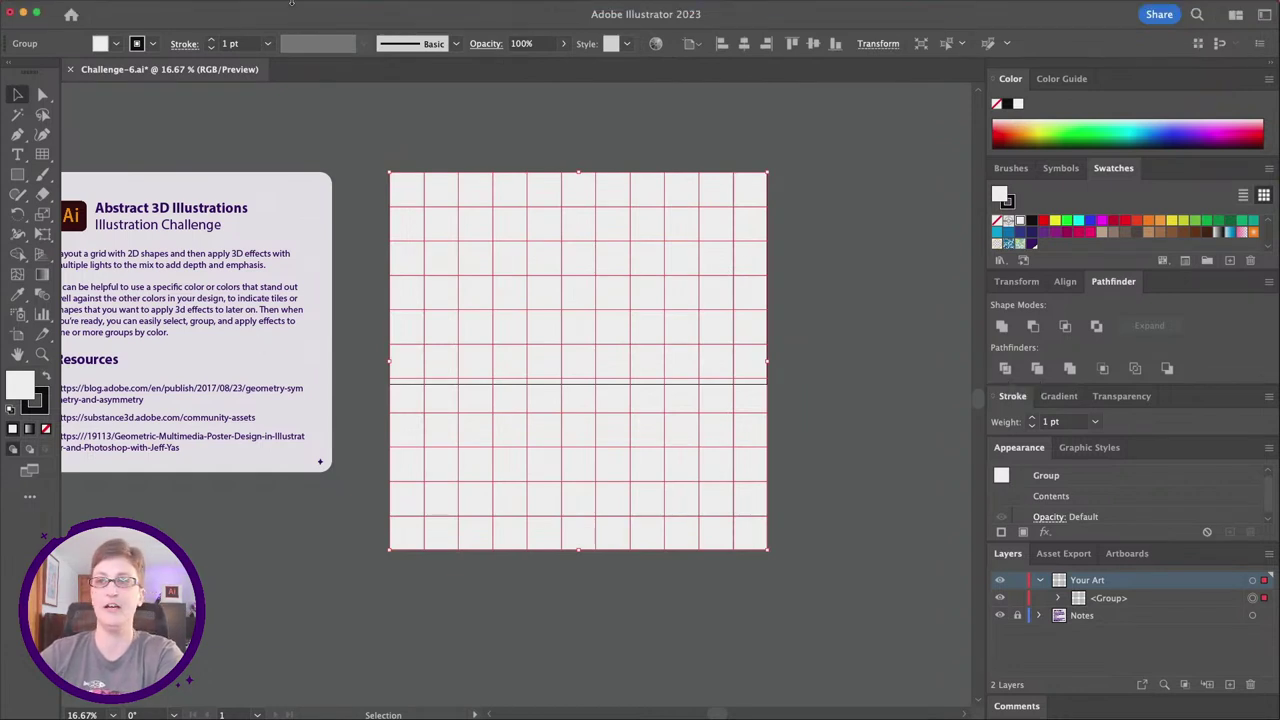
{"action": "left_click", "coordinate": [349, 7]}
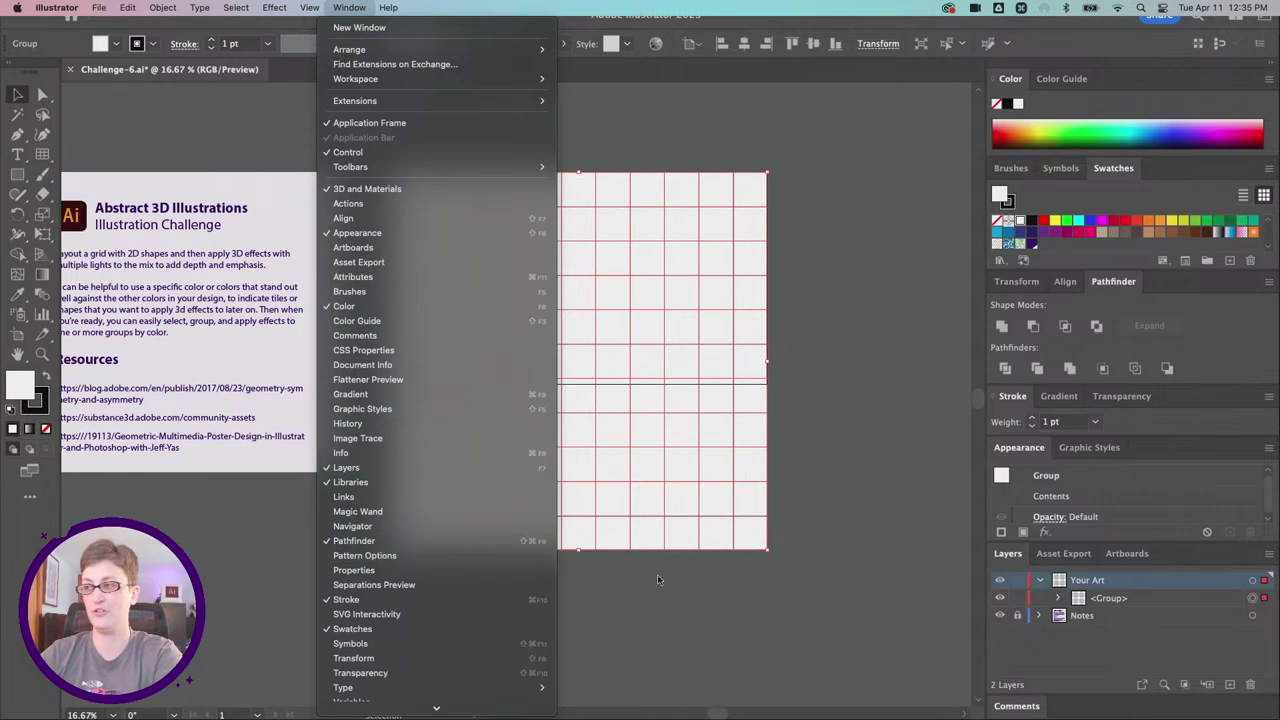
{"action": "mouse_move", "coordinate": [310, 7]}
{"action": "left_click", "coordinate": [349, 7]}
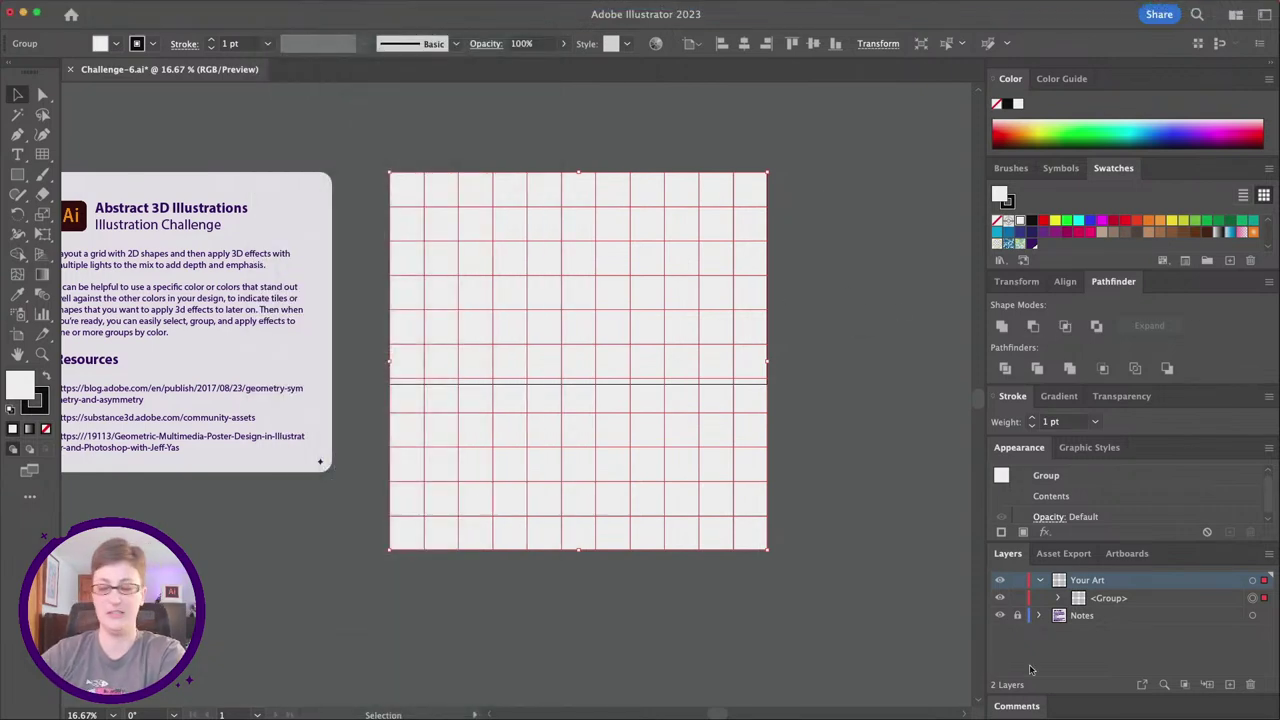
{"action": "left_click", "coordinate": [1006, 369]}
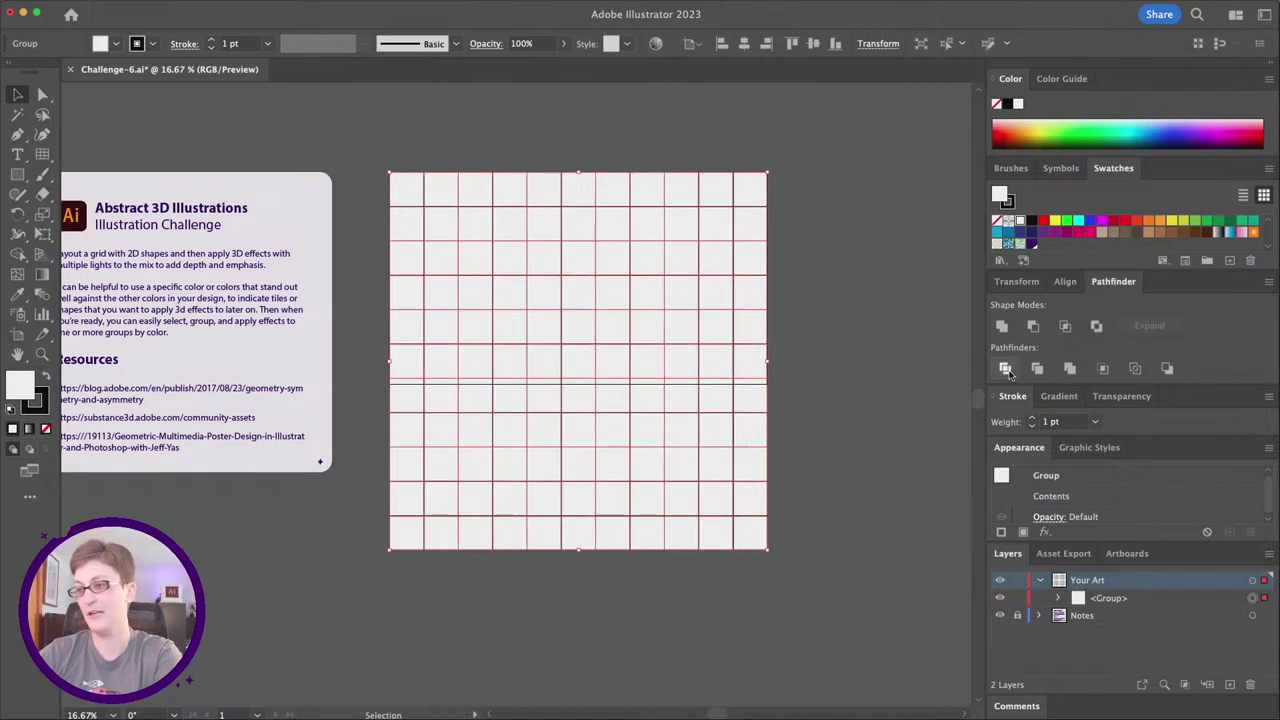
Pull the two squares at the grid's lower-left corner out of the grid and place them below it.
{"action": "left_click", "coordinate": [41, 94]}
{"action": "key", "text": "super+shift+a"}
{"action": "scroll", "coordinate": [418, 520], "scroll_direction": "down", "scroll_amount": 1}
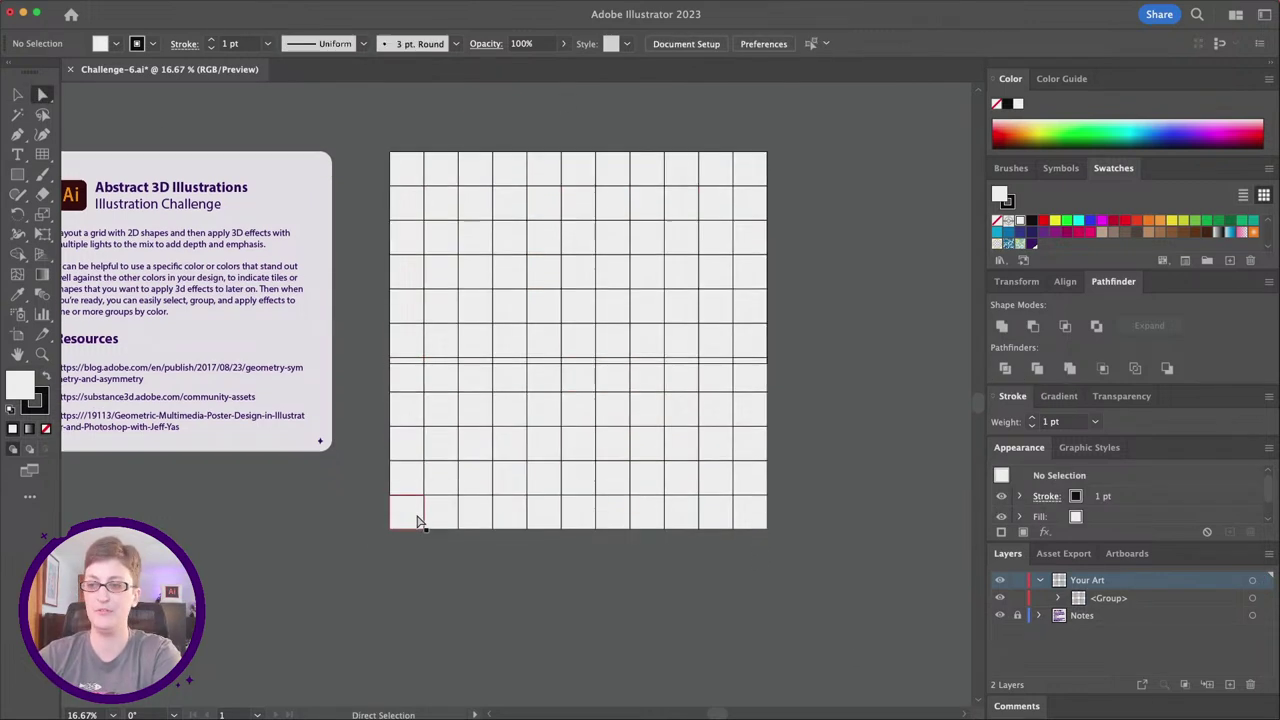
{"action": "left_click_drag", "start_coordinate": [409, 517], "coordinate": [312, 578]}
{"action": "left_click_drag", "start_coordinate": [429, 509], "coordinate": [355, 617]}
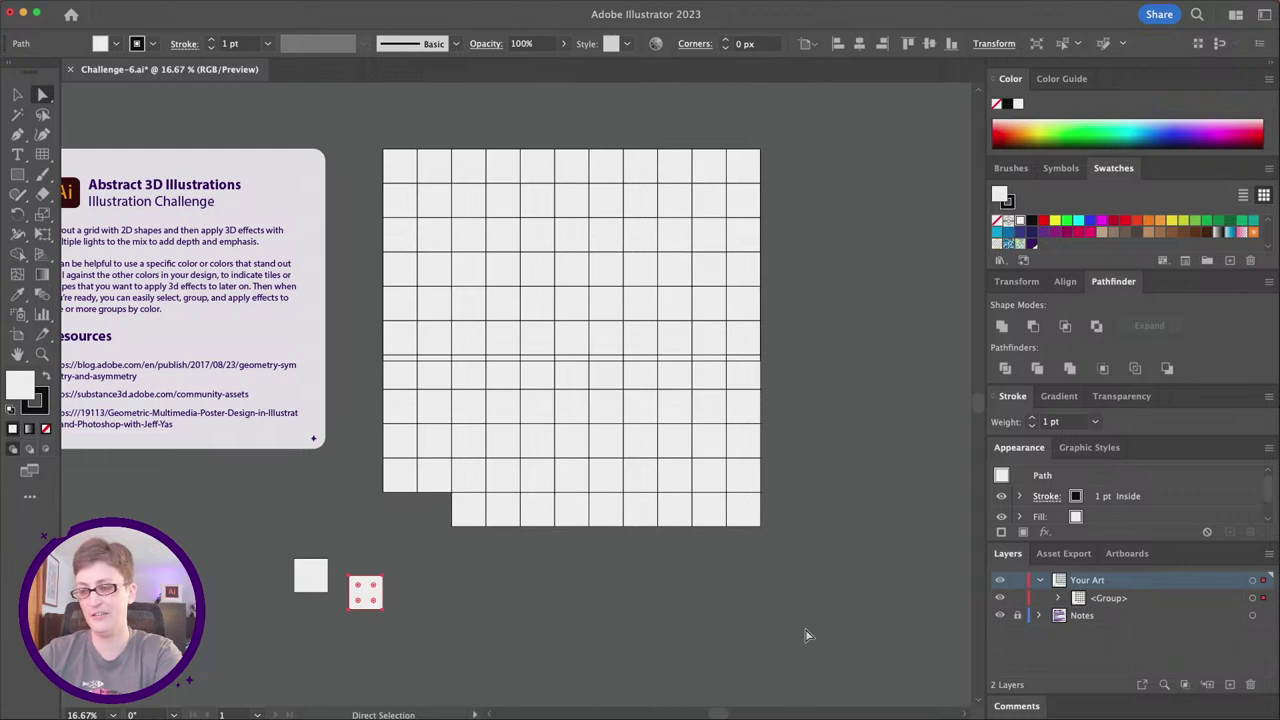
{"action": "scroll", "coordinate": [802, 647], "scroll_direction": "right", "scroll_amount": 2}
{"action": "left_click_drag", "start_coordinate": [290, 577], "coordinate": [465, 577]}
{"action": "left_click_drag", "start_coordinate": [343, 591], "coordinate": [413, 552]}
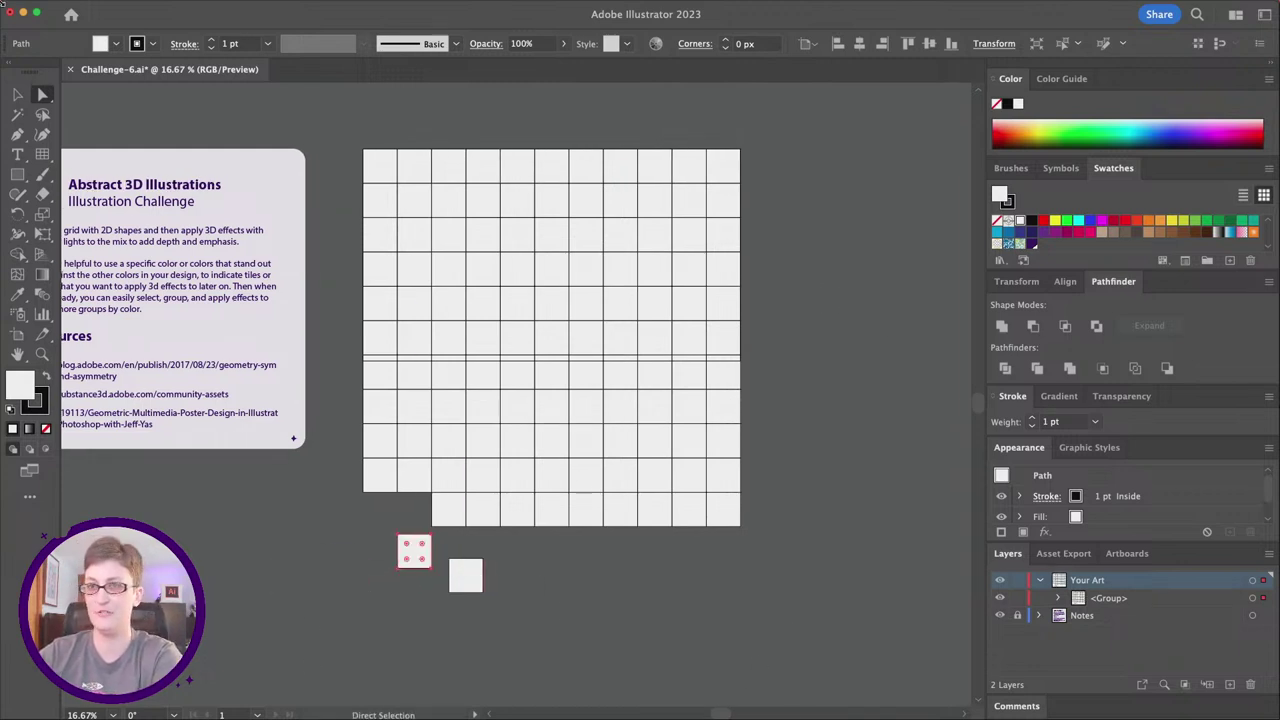
Ungroup the divided grid into individual squares and clear the selection.
{"action": "left_click", "coordinate": [18, 94]}
{"action": "left_click", "coordinate": [482, 474]}
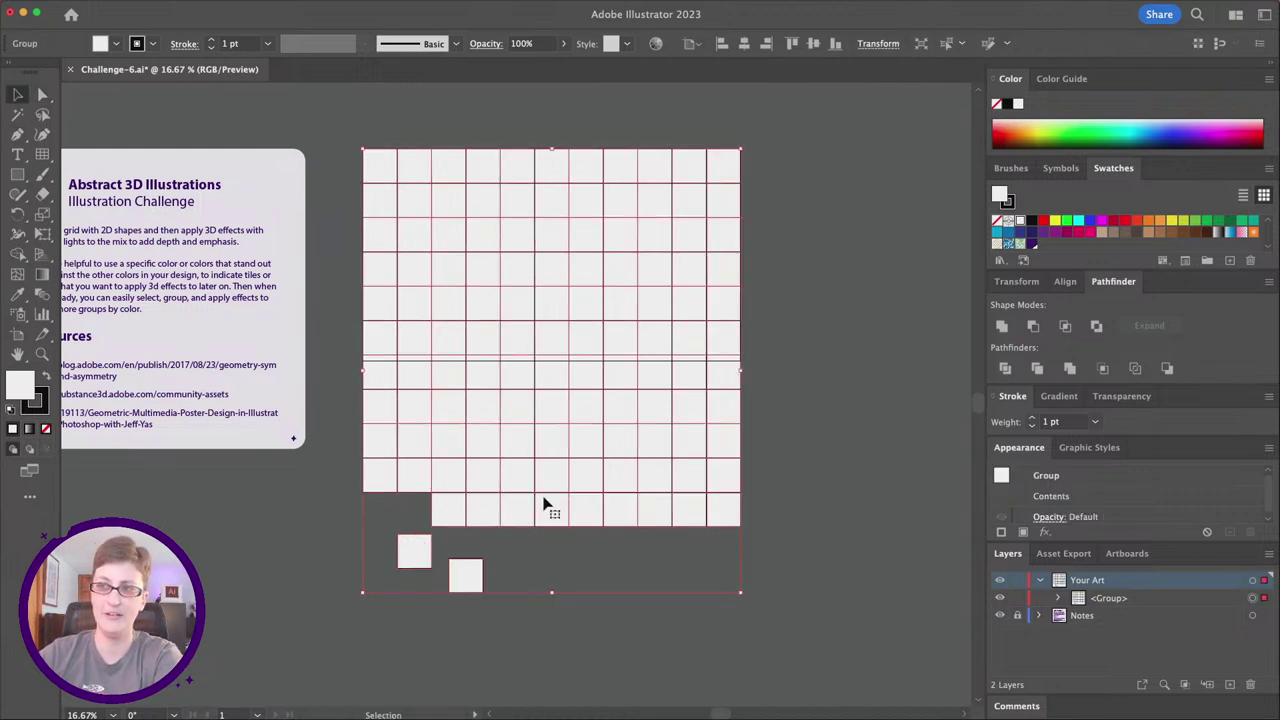
{"action": "left_click", "coordinate": [163, 7]}
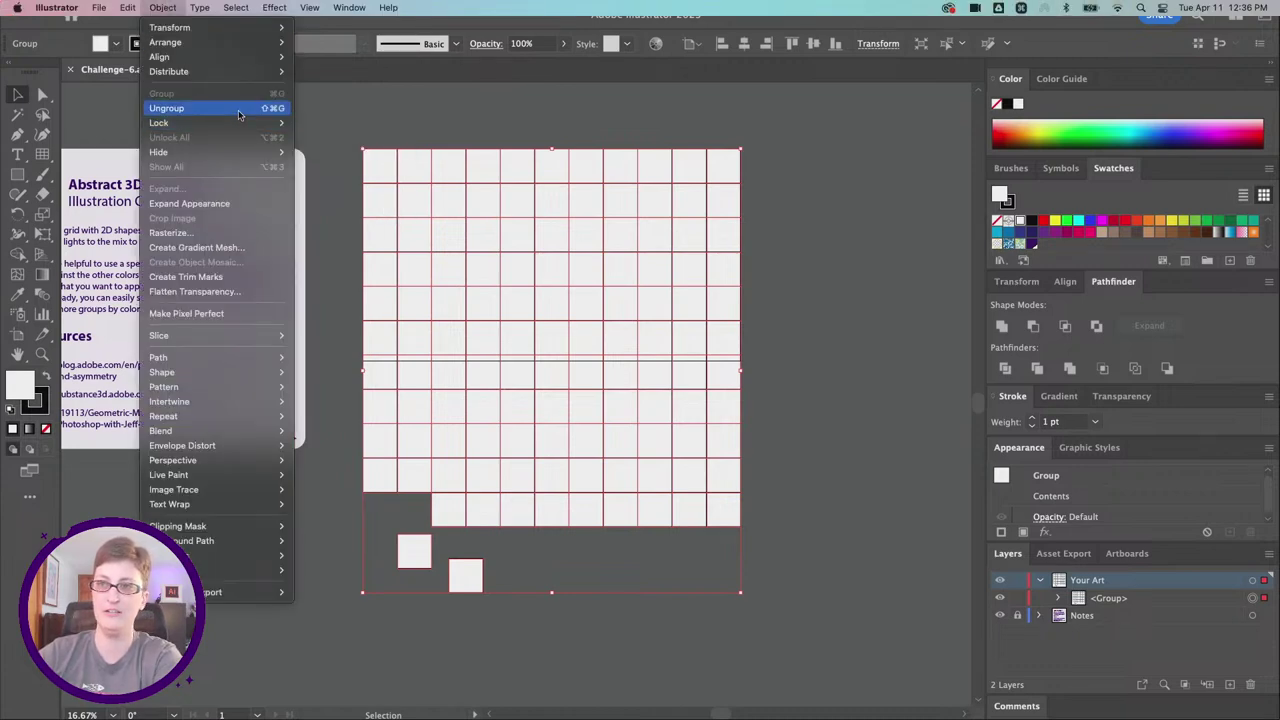
{"action": "left_click", "coordinate": [238, 108]}
{"action": "left_click", "coordinate": [800, 638]}
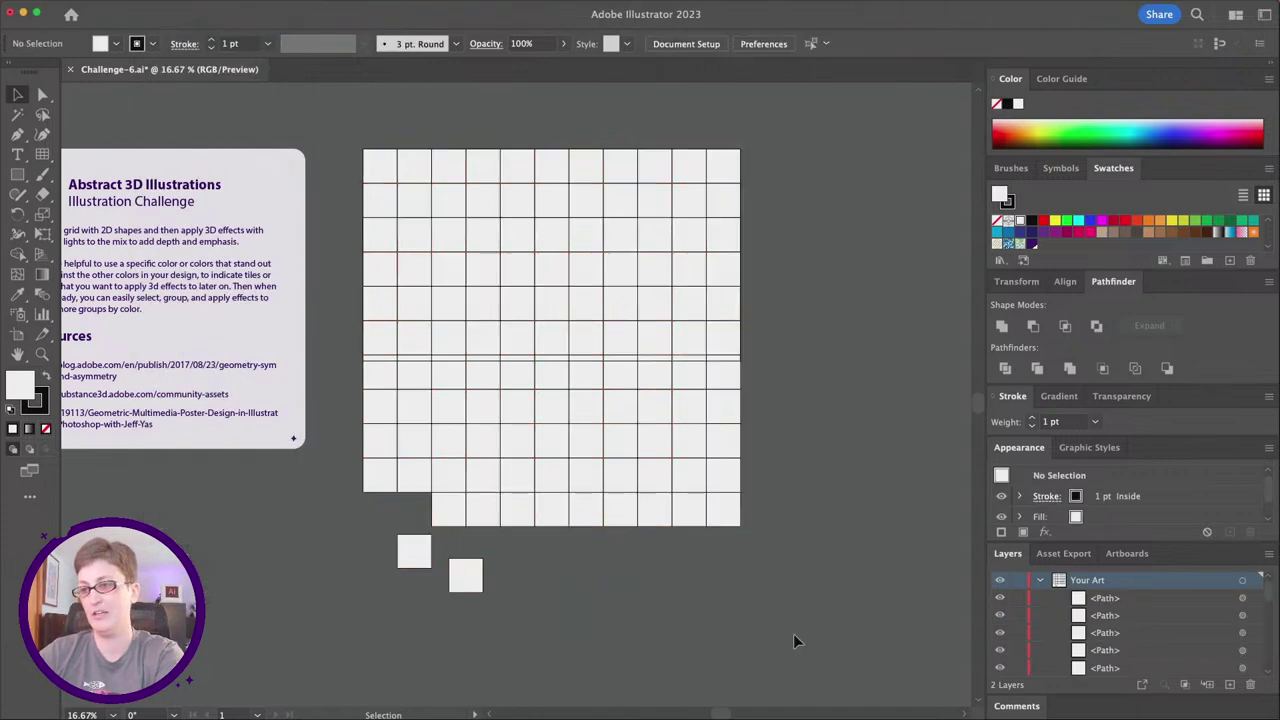
Delete all squares below the grid's fifth row, including the two detached ones.
{"action": "left_click", "coordinate": [377, 382]}
{"action": "key", "text": "Delete"}
{"action": "left_click", "coordinate": [391, 343]}
{"action": "key", "text": "Delete"}
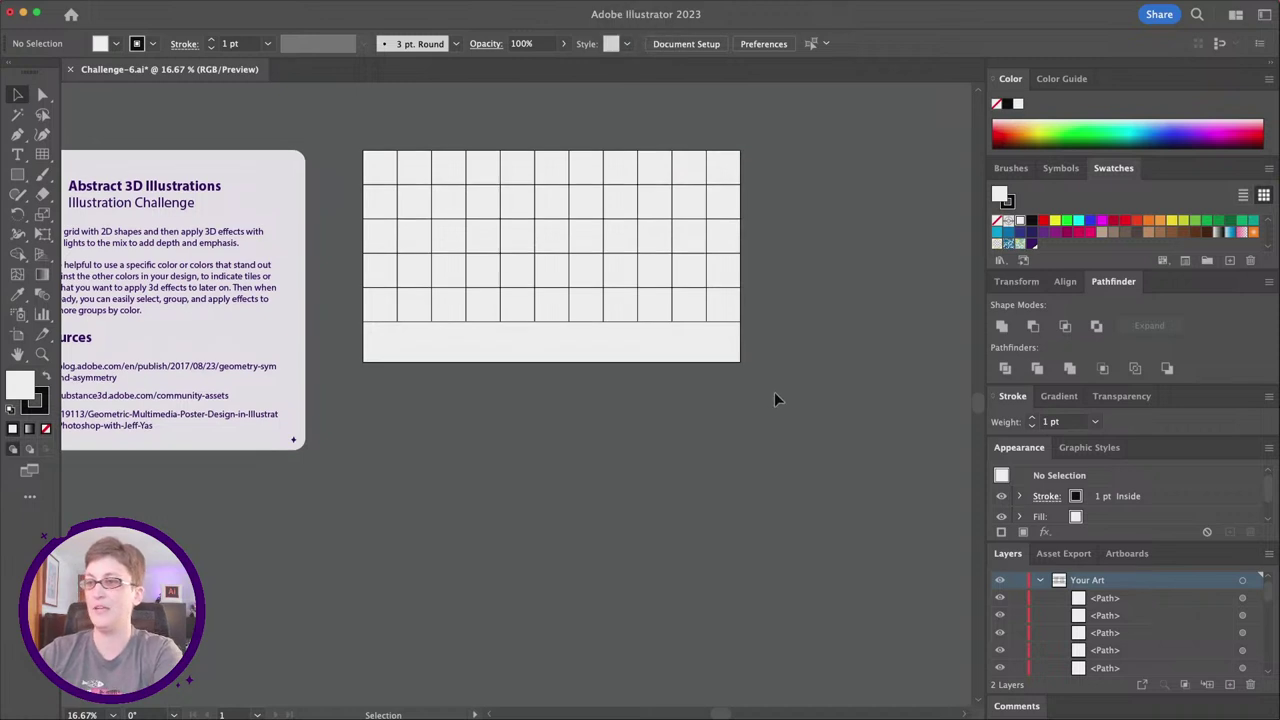
Move the remaining five rows down to leave a narrow gap above and below them on the artboard.
{"action": "left_click_drag", "start_coordinate": [397, 174], "coordinate": [437, 200]}
{"action": "left_click", "coordinate": [519, 157]}
{"action": "key", "text": "super+equal"}
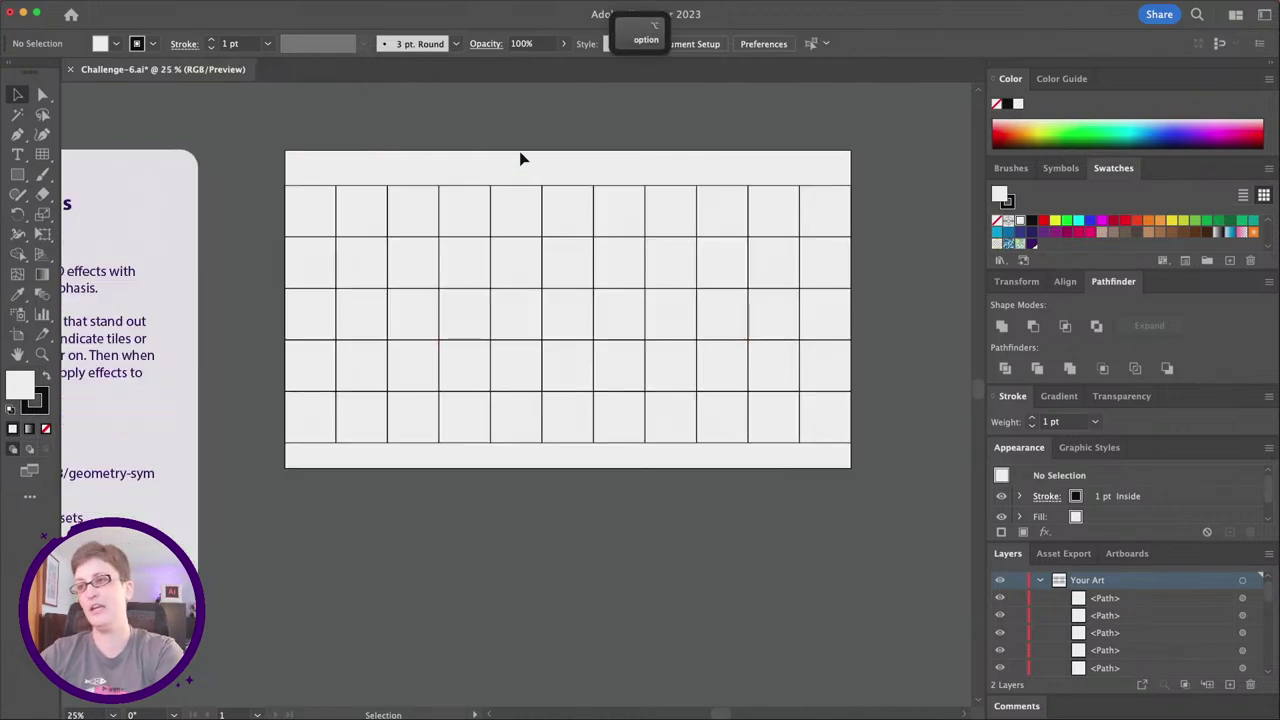
Try placing the rows against the artboard's lower edge, and try deleting the five leftmost columns, undoing both changes.
{"action": "left_click_drag", "start_coordinate": [308, 157], "coordinate": [810, 467]}
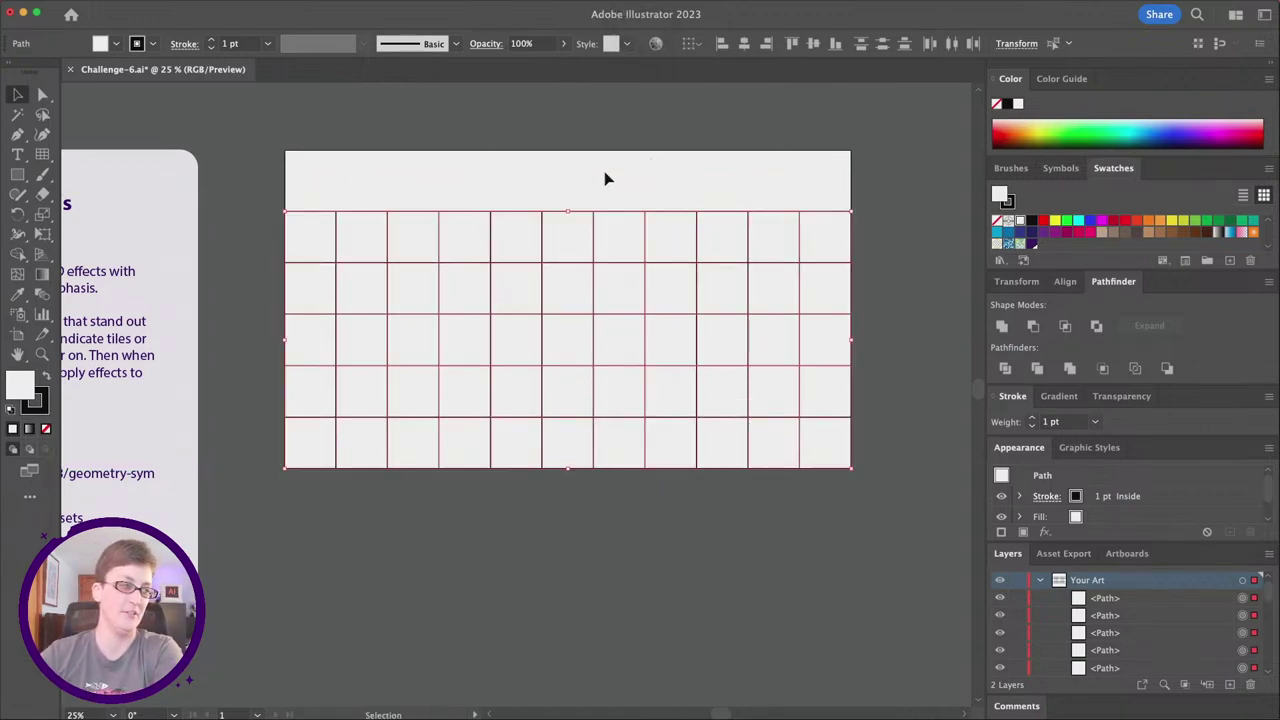
{"action": "key", "text": "cmd+z"}
{"action": "left_click", "coordinate": [271, 157]}
{"action": "left_click_drag", "start_coordinate": [278, 172], "coordinate": [520, 470]}
{"action": "key", "text": "Delete"}
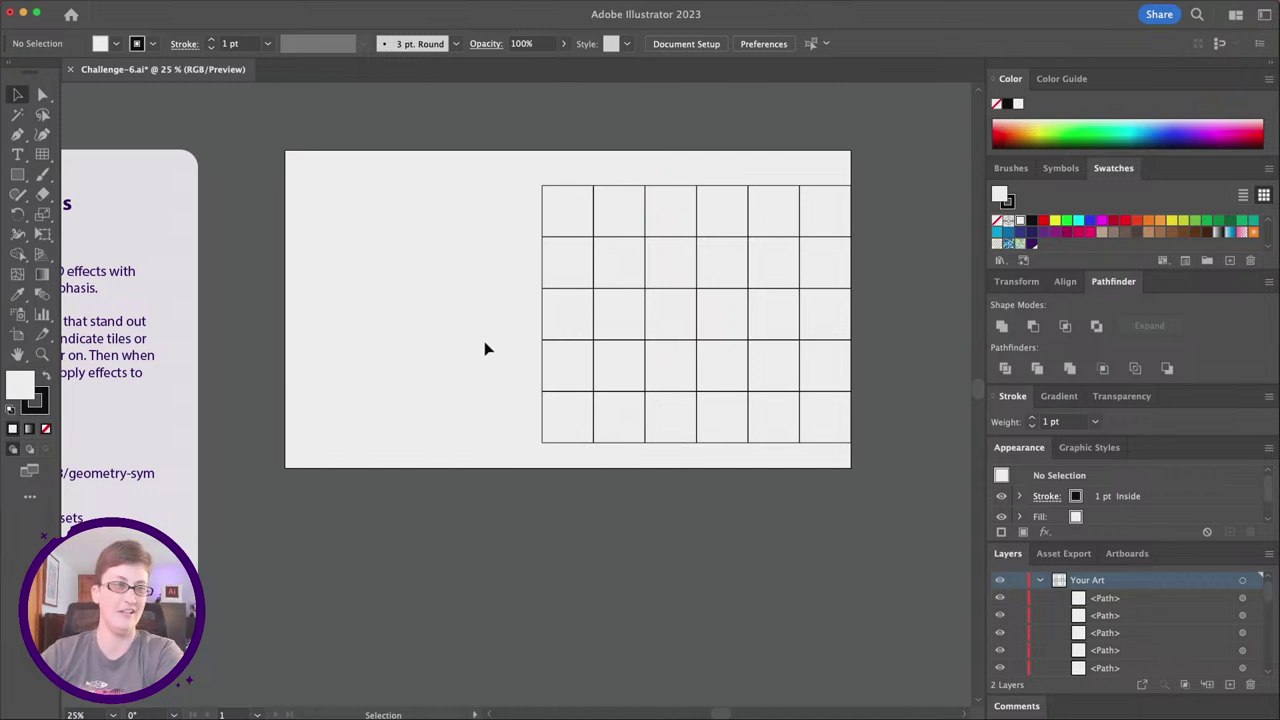
{"action": "key", "text": "super+z"}
{"action": "left_click", "coordinate": [723, 449]}
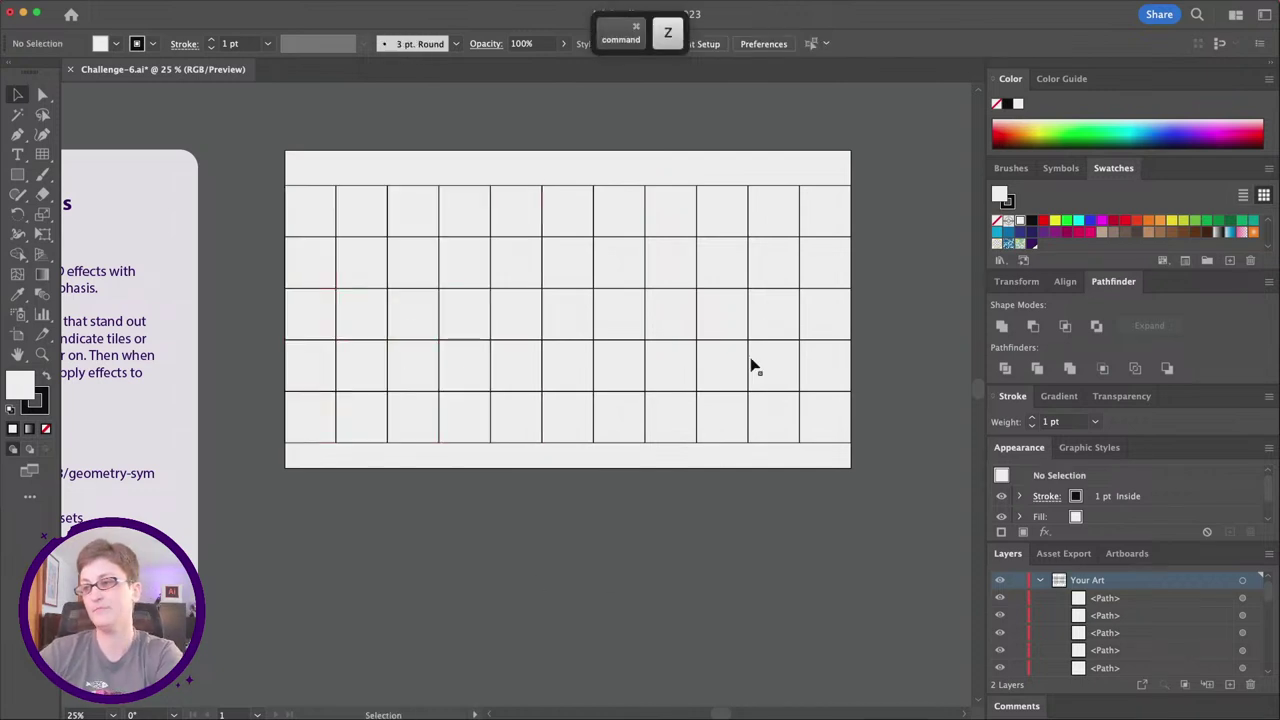
Select the whole grid and use Shape Builder to merge the first two columns across rows two to four.
{"action": "scroll", "coordinate": [497, 307], "scroll_direction": "down", "scroll_amount": 1}
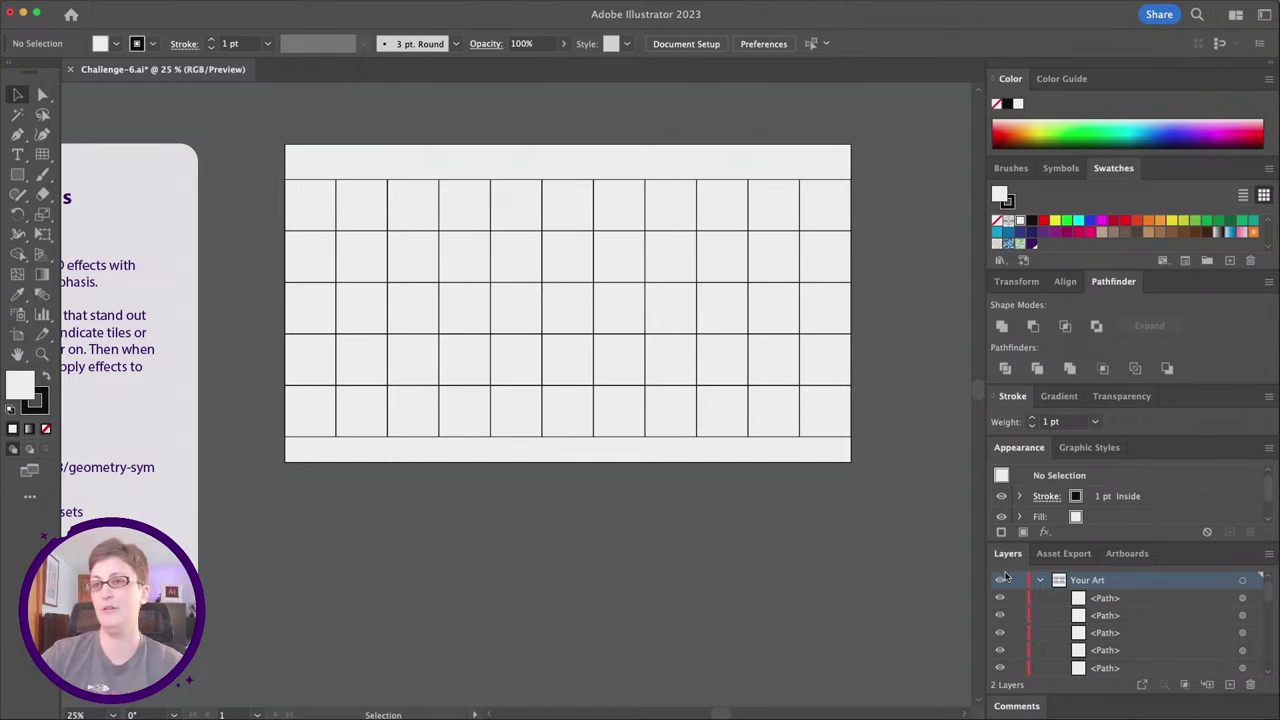
{"action": "left_click_drag", "start_coordinate": [334, 194], "coordinate": [798, 466]}
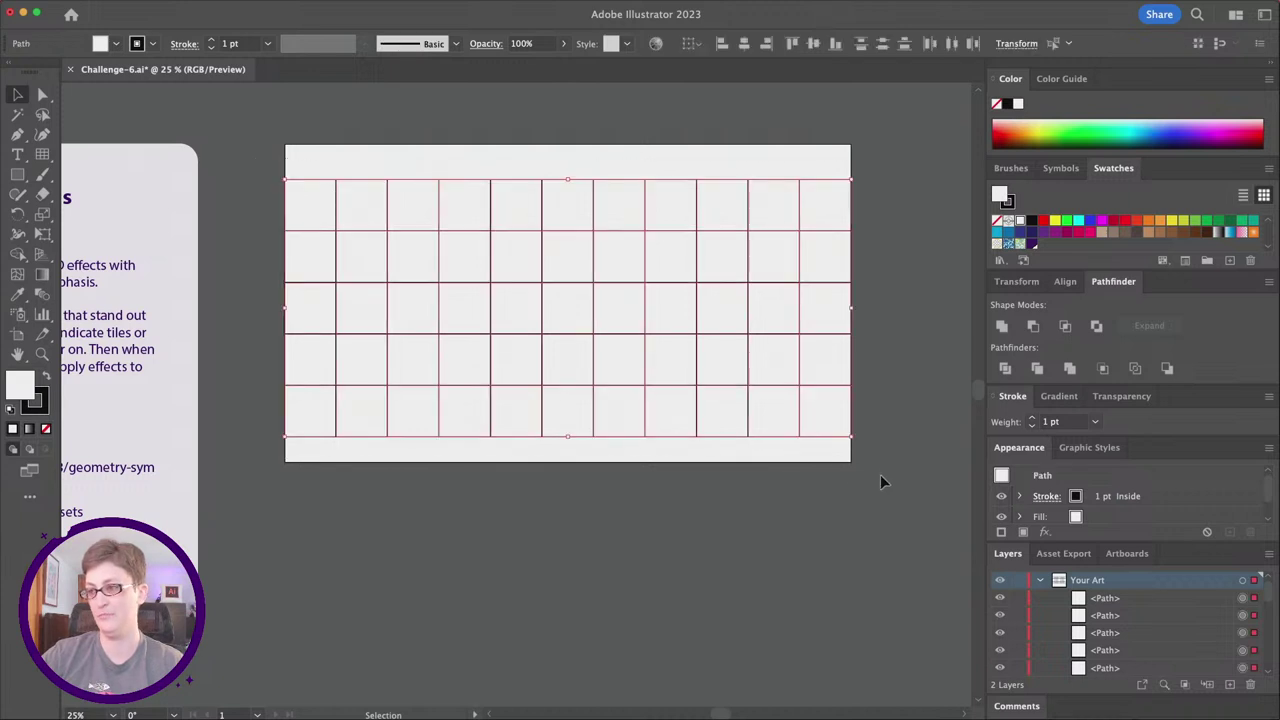
{"action": "left_click", "coordinate": [17, 255]}
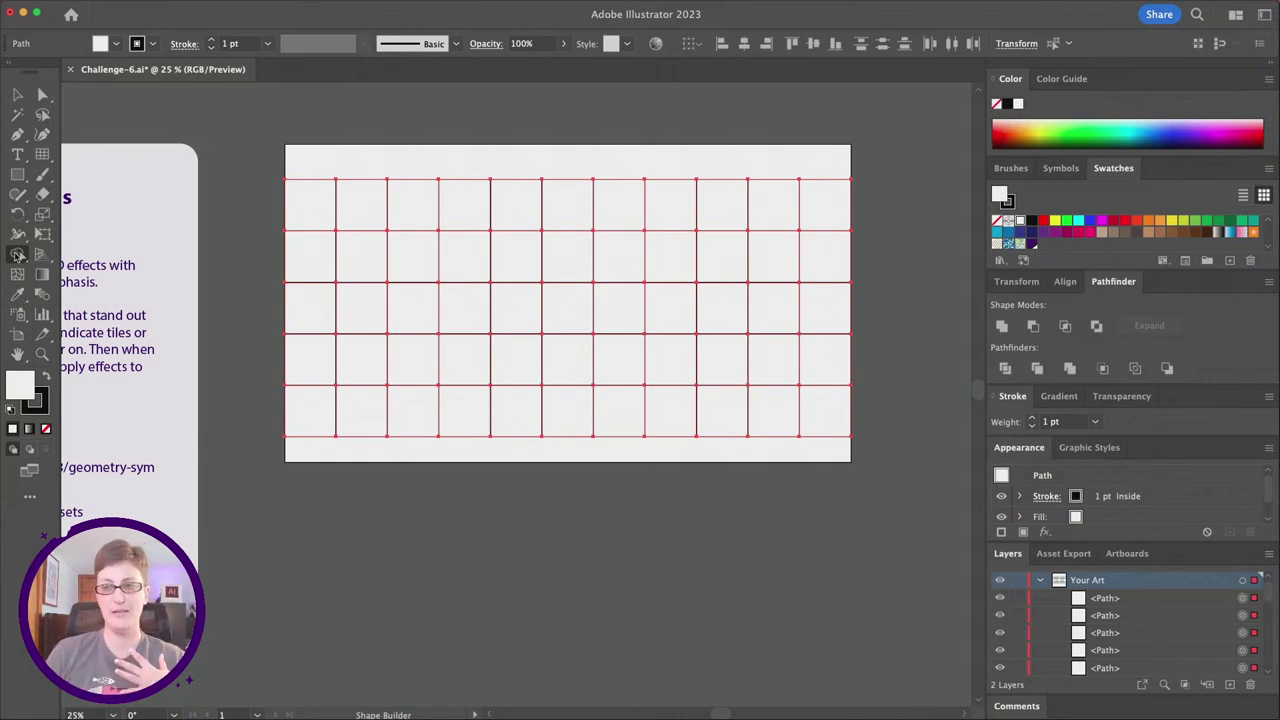
{"action": "left_click", "coordinate": [17, 255]}
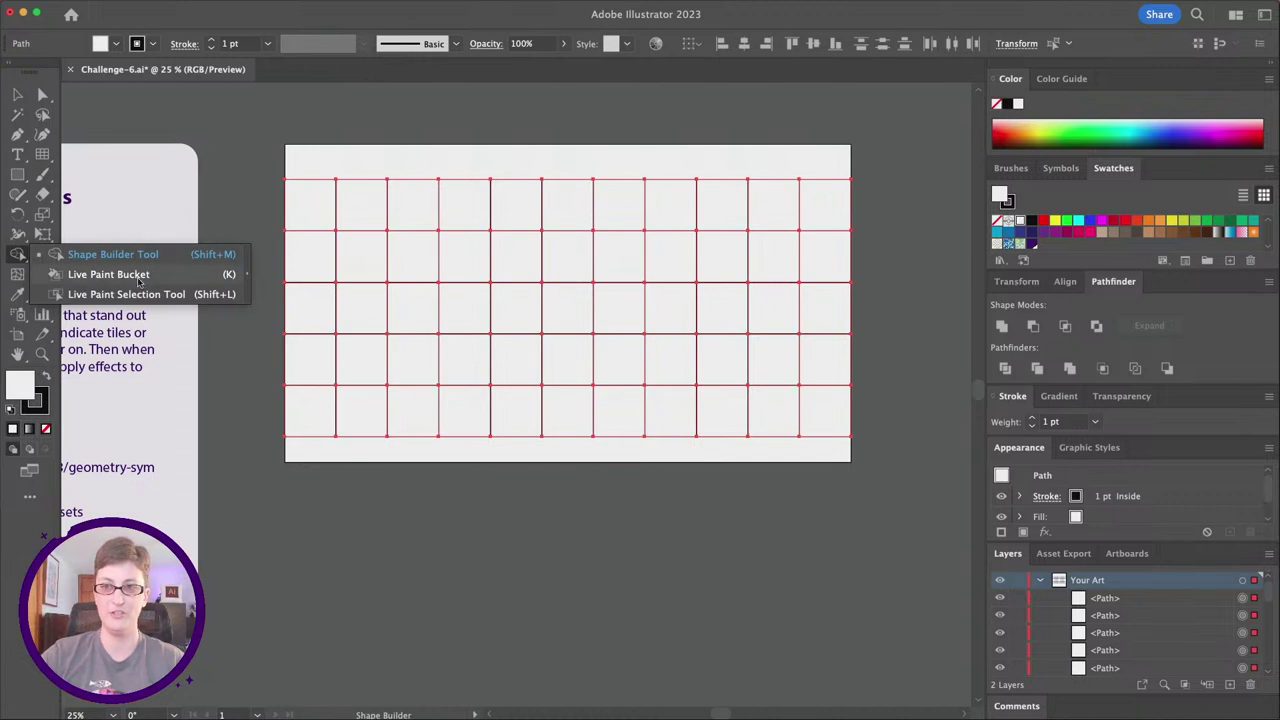
{"action": "left_click", "coordinate": [12, 258]}
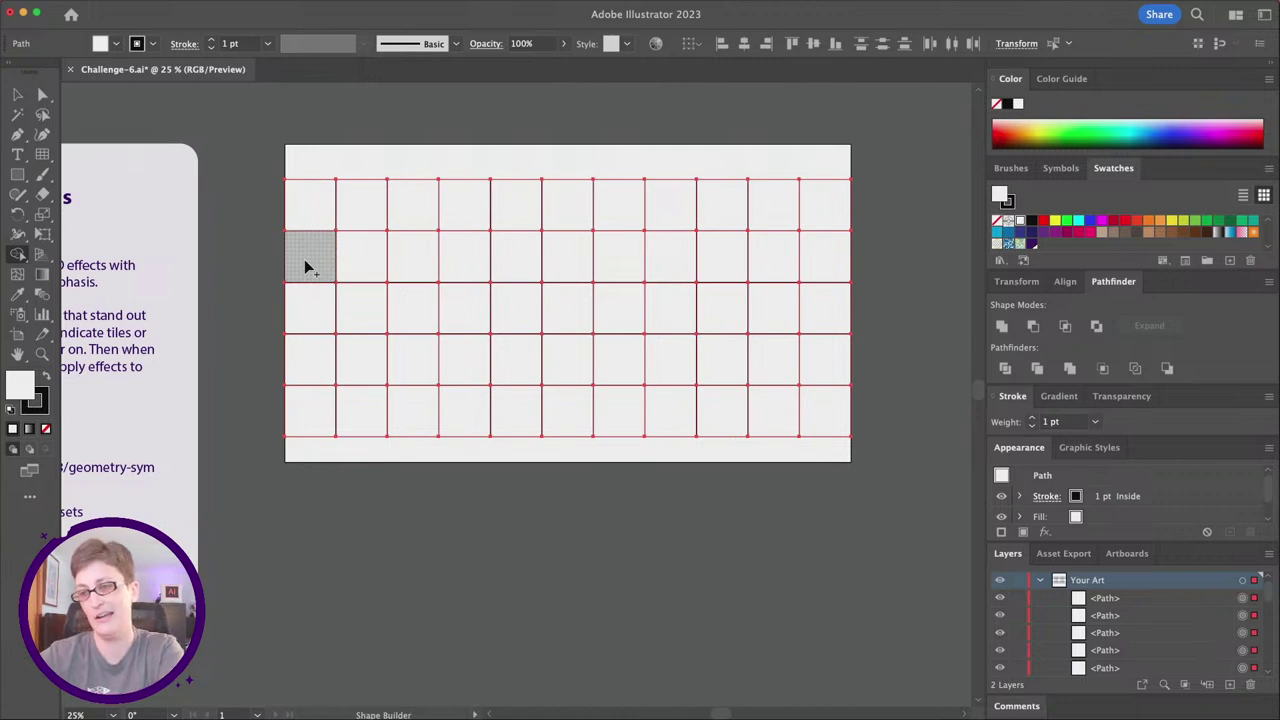
{"action": "mouse_move", "coordinate": [316, 262]}
{"action": "left_mouse_down"}
{"action": "mouse_move", "coordinate": [355, 258]}
{"action": "mouse_move", "coordinate": [363, 348]}
{"action": "mouse_move", "coordinate": [301, 349]}
{"action": "mouse_move", "coordinate": [302, 318]}
{"action": "left_mouse_up"}
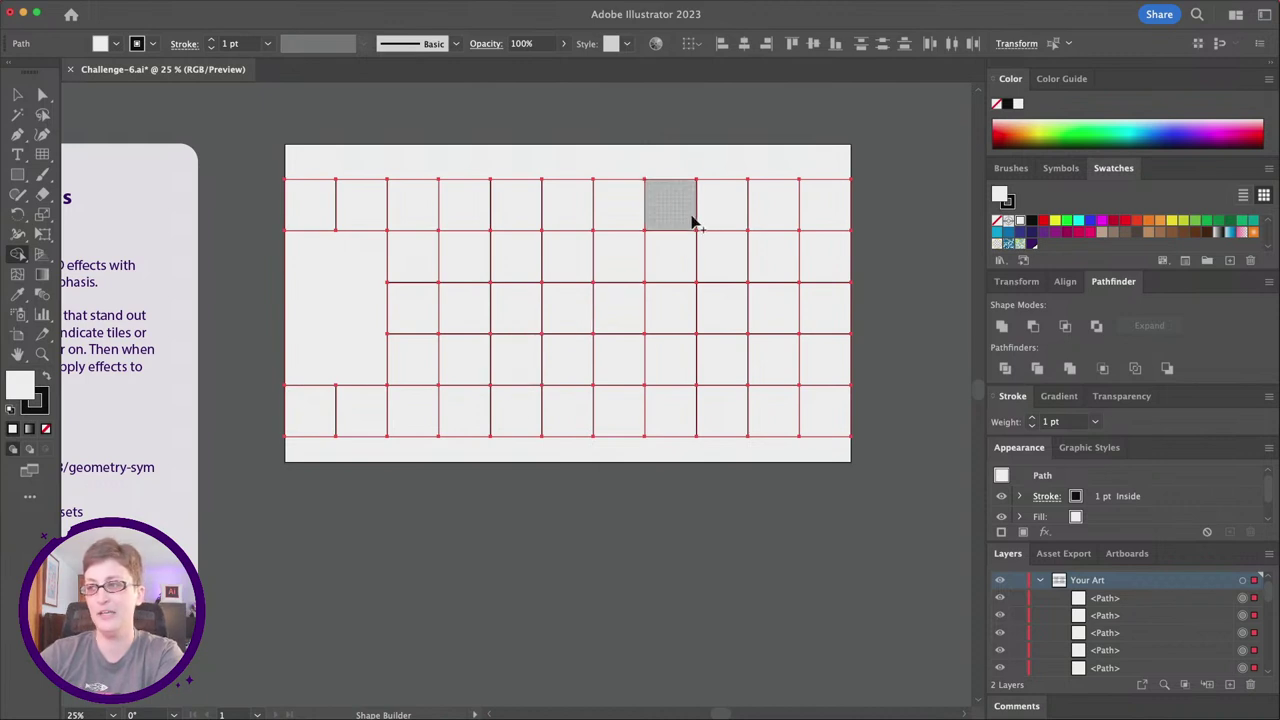
Merge columns eight and nine in rows one and two, the last three squares of row five, and columns five and six in rows four and five.
{"action": "mouse_move", "coordinate": [722, 212]}
{"action": "left_mouse_down"}
{"action": "mouse_move", "coordinate": [706, 248]}
{"action": "mouse_move", "coordinate": [681, 247]}
{"action": "mouse_move", "coordinate": [676, 213]}
{"action": "left_mouse_up"}
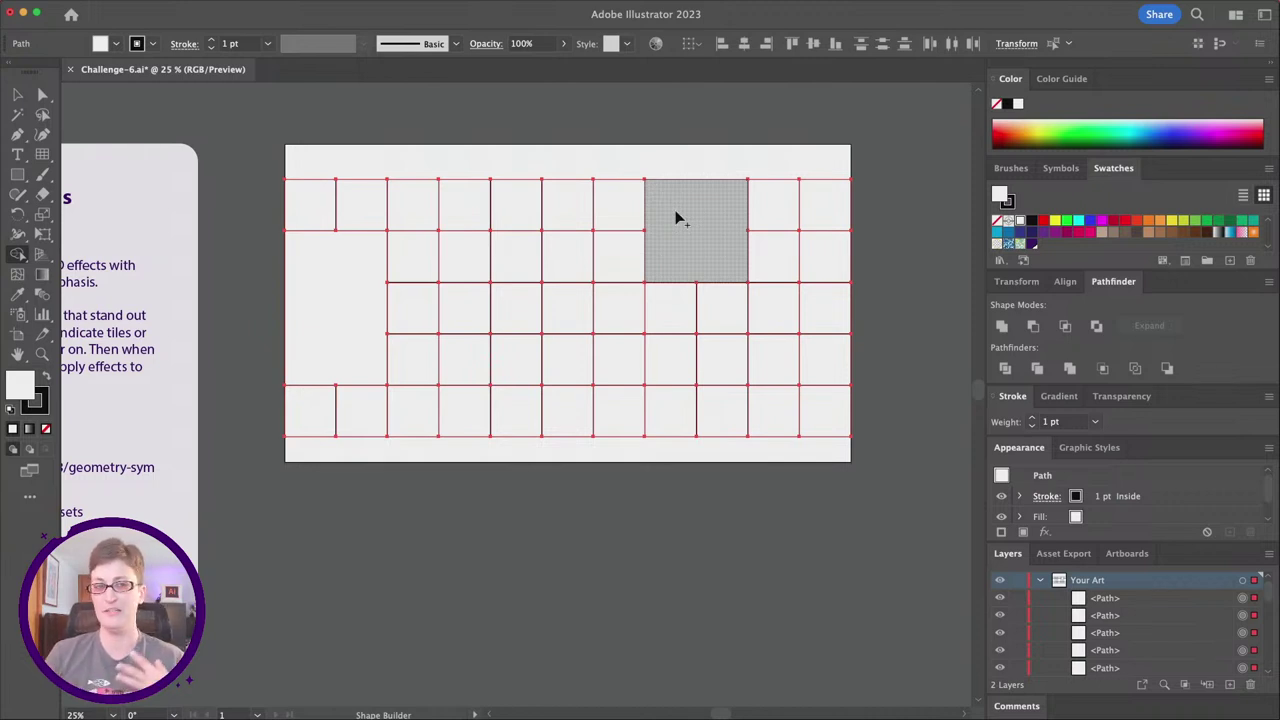
{"action": "left_click", "coordinate": [676, 218]}
{"action": "mouse_move", "coordinate": [735, 368]}
{"action": "left_mouse_down"}
{"action": "mouse_move", "coordinate": [780, 400]}
{"action": "mouse_move", "coordinate": [743, 417]}
{"action": "left_mouse_up"}
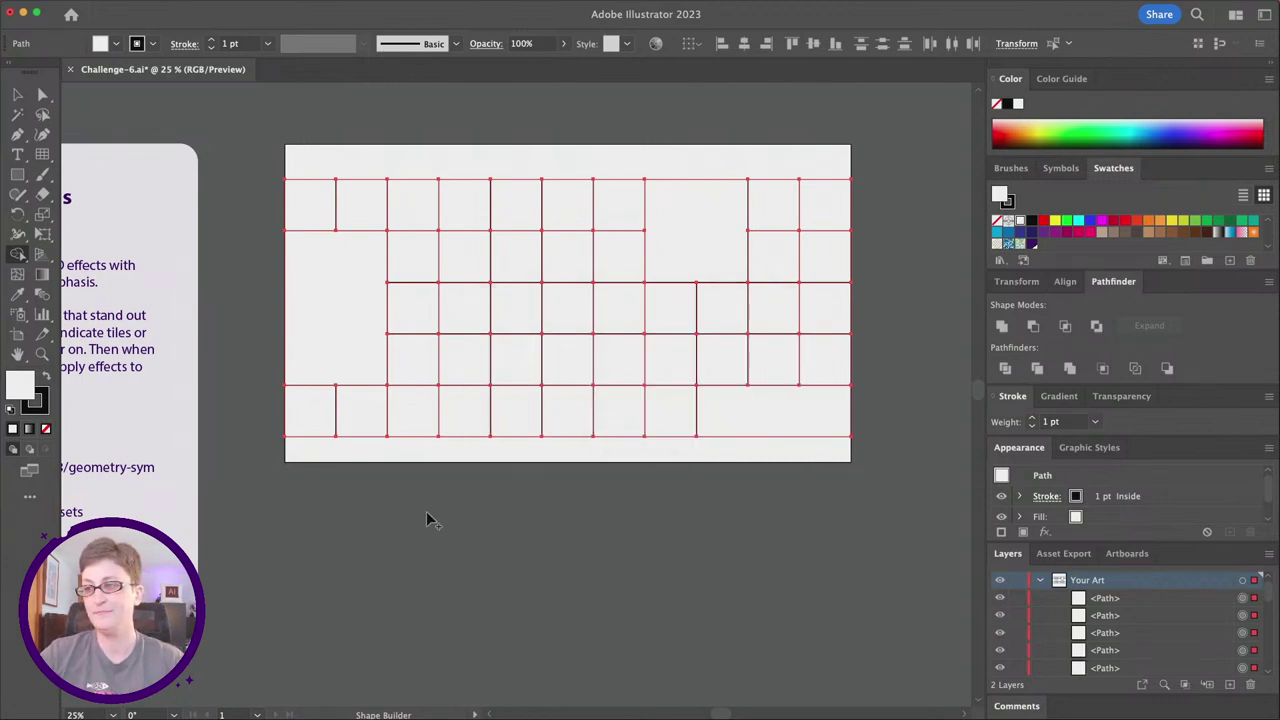
{"action": "mouse_move", "coordinate": [550, 366]}
{"action": "left_mouse_down"}
{"action": "mouse_move", "coordinate": [542, 418]}
{"action": "mouse_move", "coordinate": [519, 399]}
{"action": "mouse_move", "coordinate": [515, 369]}
{"action": "left_mouse_up"}
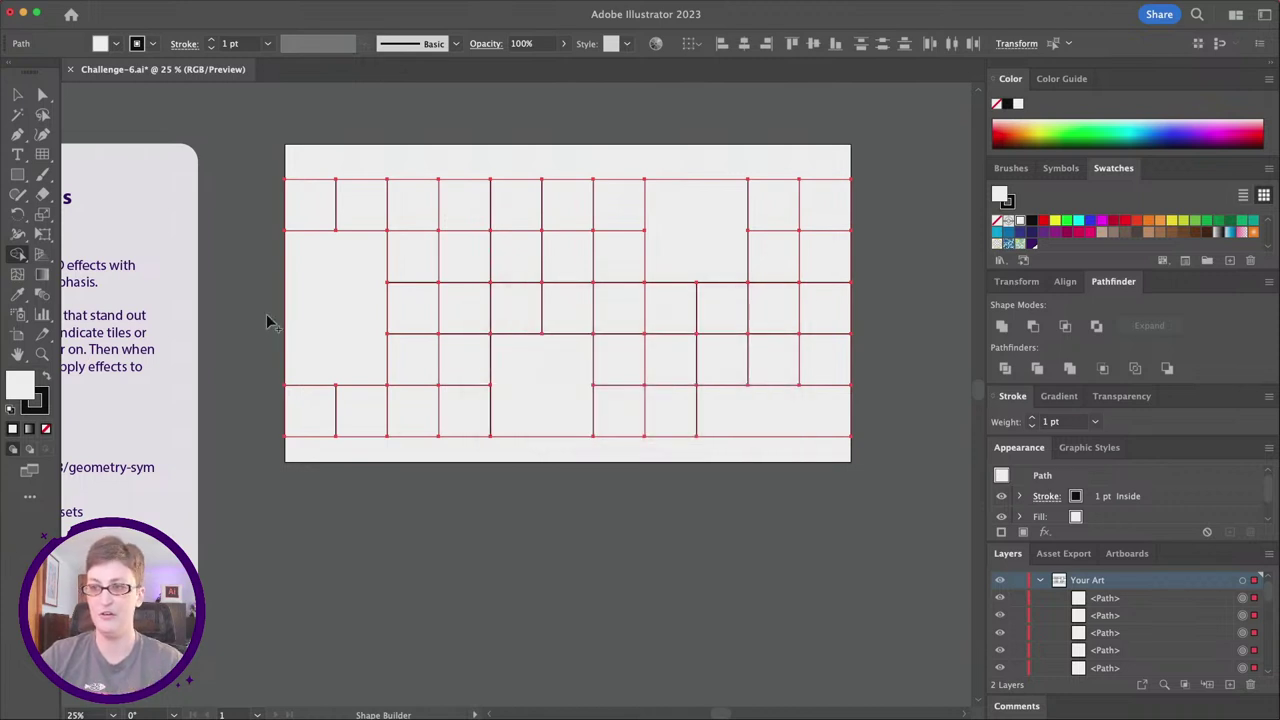
{"action": "left_click_drag", "start_coordinate": [314, 297], "coordinate": [316, 360]}
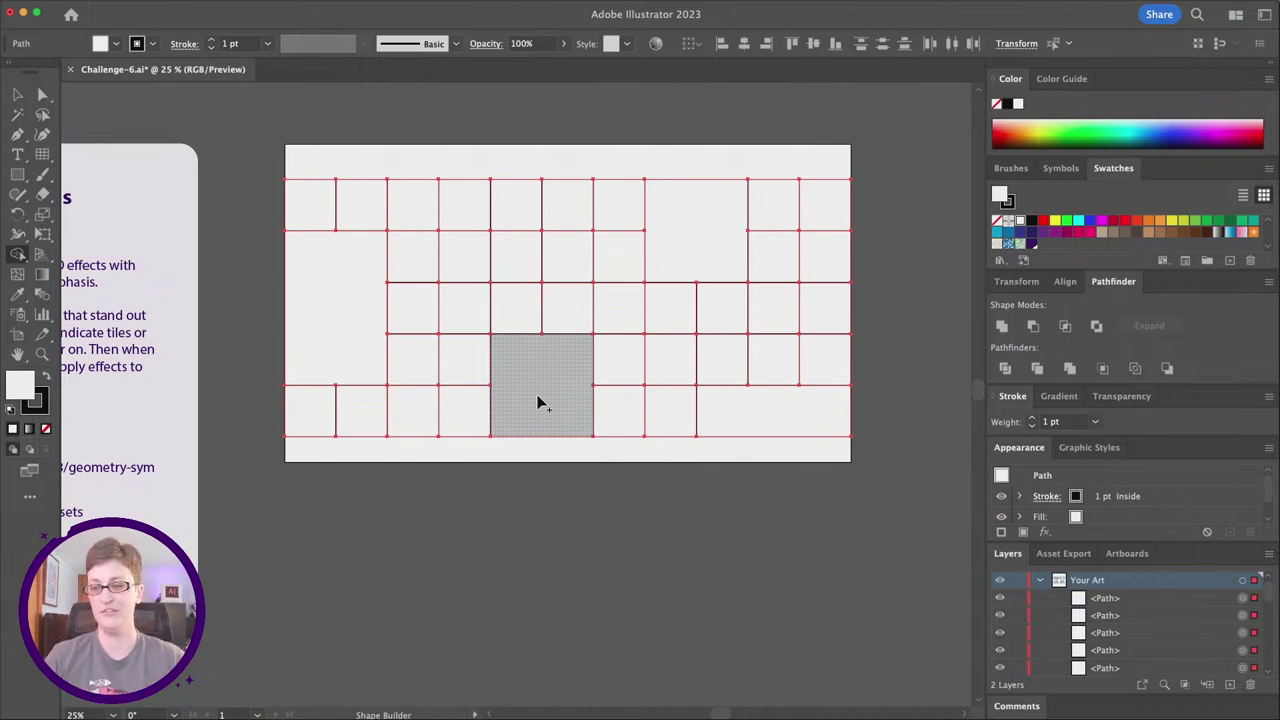
Merge columns 2-3 in row one, an L-shape across rows four and five, columns 5-6 in row two, and columns 7-8 in row three.
{"action": "left_click_drag", "start_coordinate": [370, 213], "coordinate": [370, 213]}
{"action": "mouse_move", "coordinate": [419, 363]}
{"action": "left_mouse_down"}
{"action": "mouse_move", "coordinate": [412, 400]}
{"action": "mouse_move", "coordinate": [379, 407]}
{"action": "left_mouse_up"}
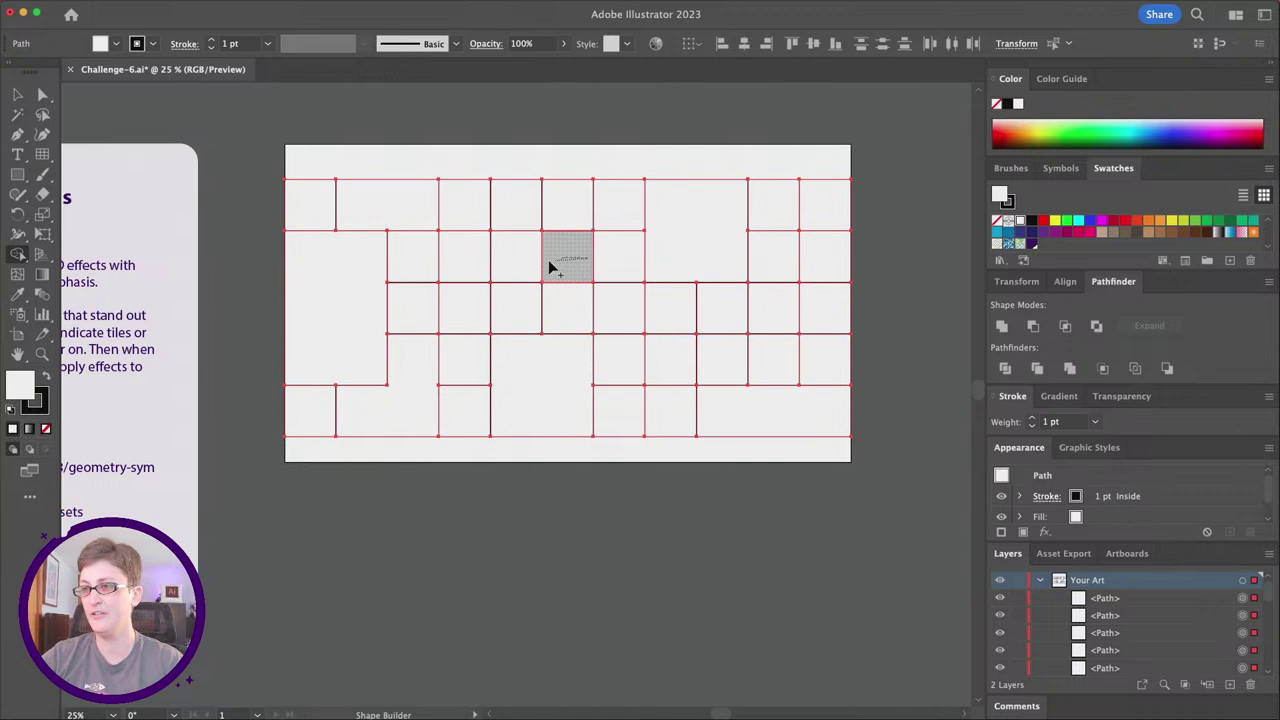
{"action": "left_click_drag", "start_coordinate": [560, 266], "coordinate": [515, 263]}
{"action": "left_click_drag", "start_coordinate": [628, 327], "coordinate": [657, 322]}
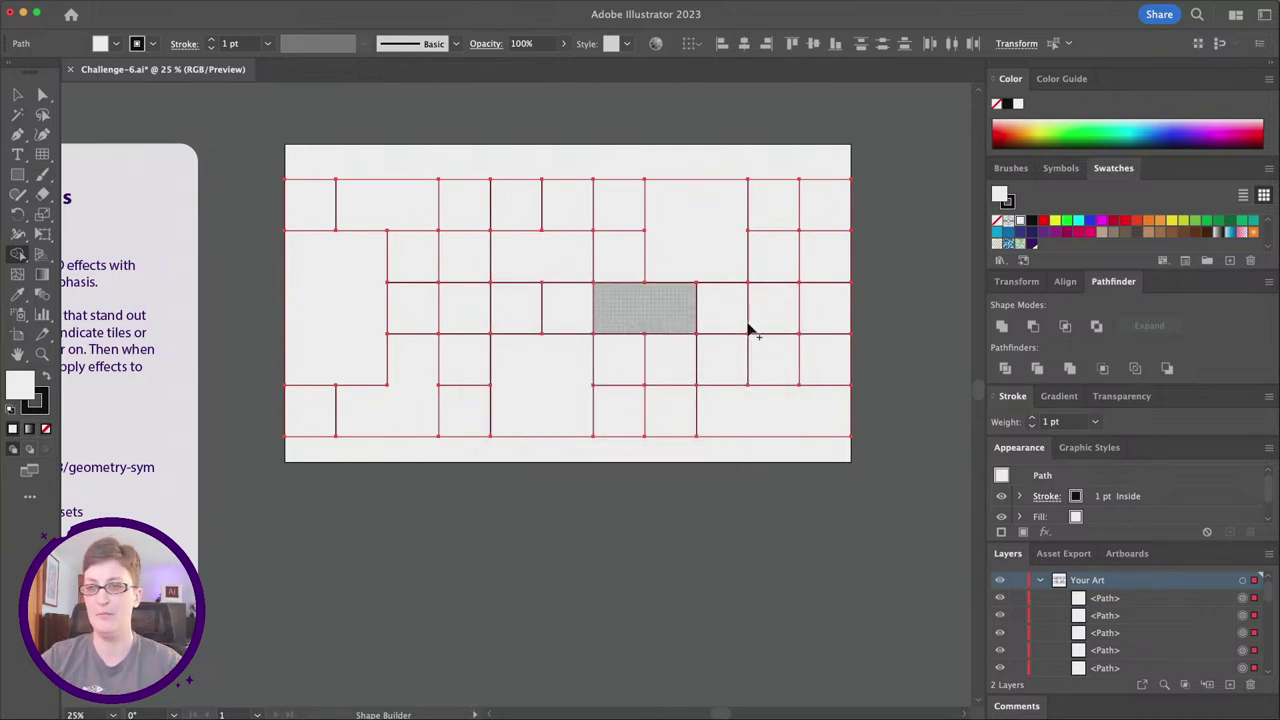
Merge column 10 in rows 3-4, column 11 in rows 1-2 and column 4 in rows 2-3, and clear the selection.
{"action": "left_click_drag", "start_coordinate": [785, 307], "coordinate": [778, 334]}
{"action": "left_click_drag", "start_coordinate": [809, 194], "coordinate": [811, 244]}
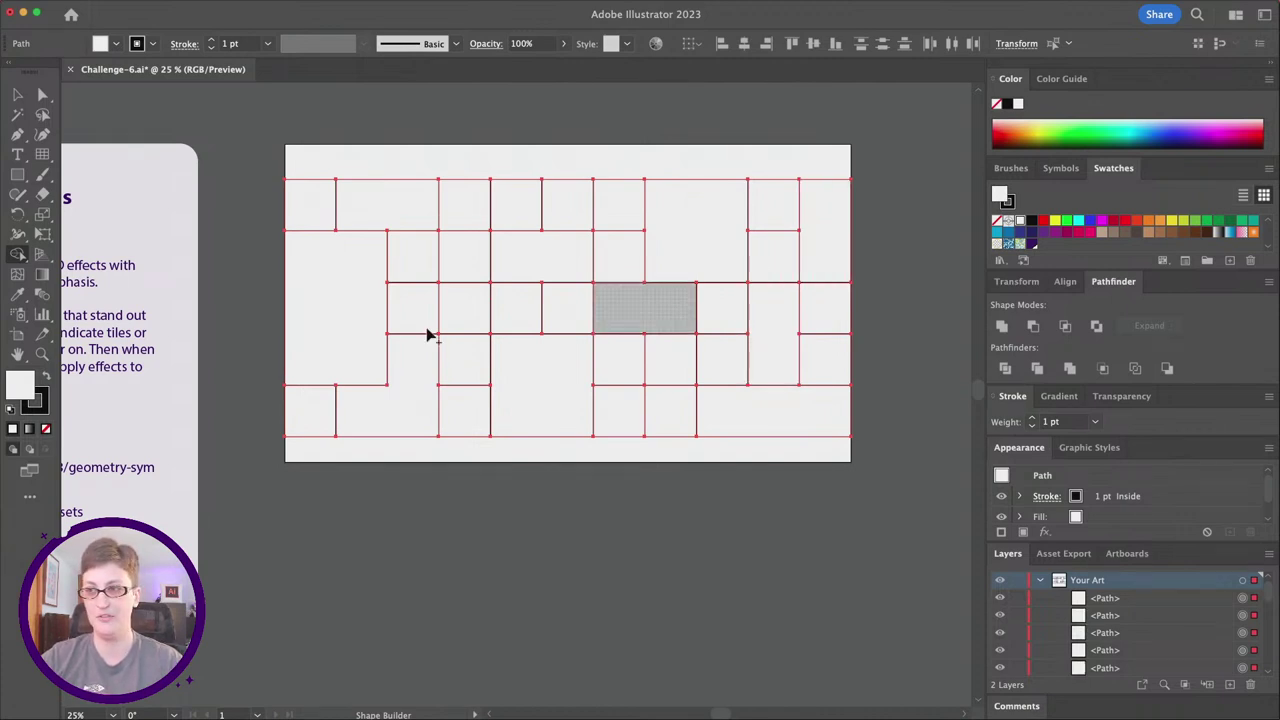
{"action": "left_click_drag", "start_coordinate": [460, 257], "coordinate": [463, 300]}
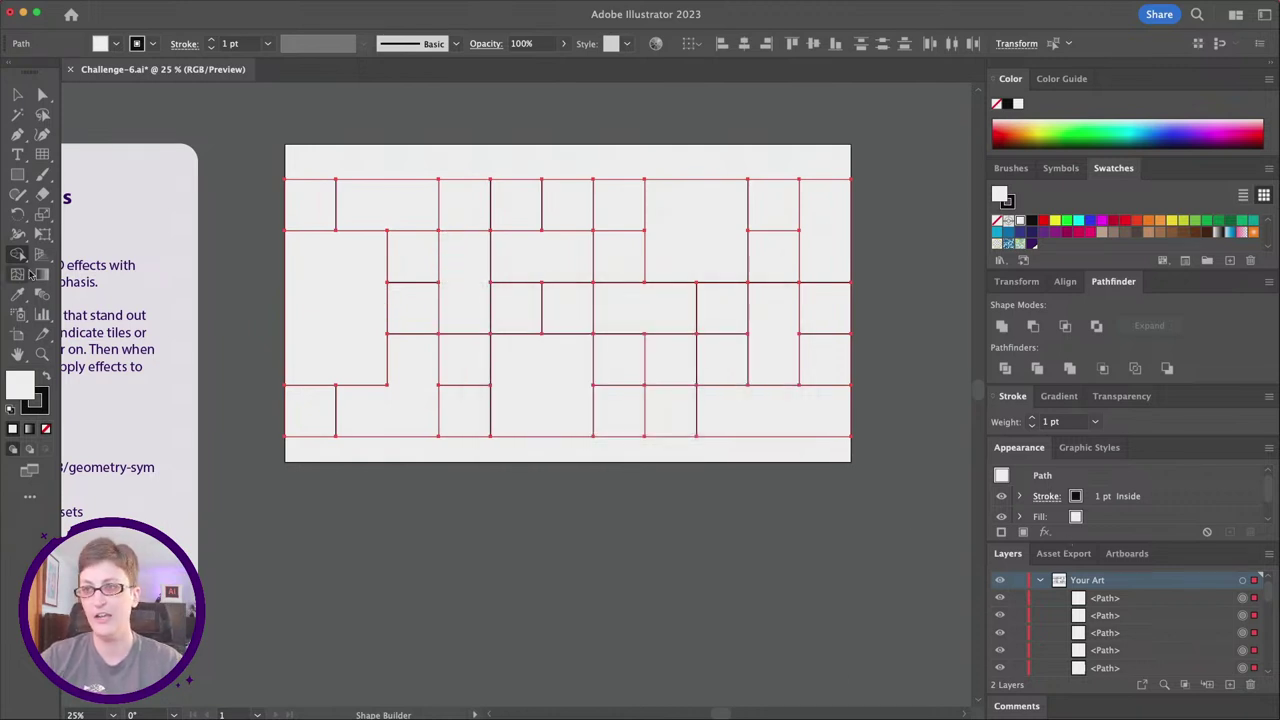
{"action": "left_click", "coordinate": [17, 94]}
{"action": "left_click", "coordinate": [323, 153]}
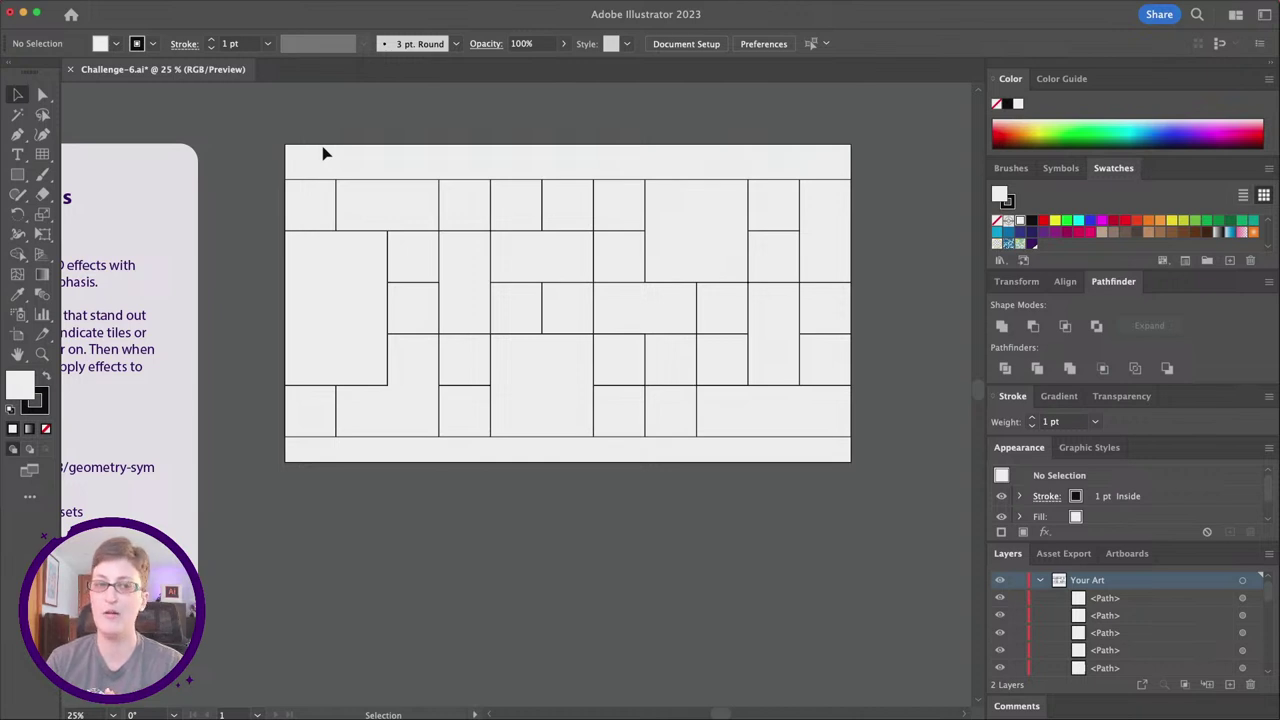
Select the large two-by-three rectangle on the grid's left edge with the Direct Selection tool.
{"action": "left_click", "coordinate": [48, 96]}
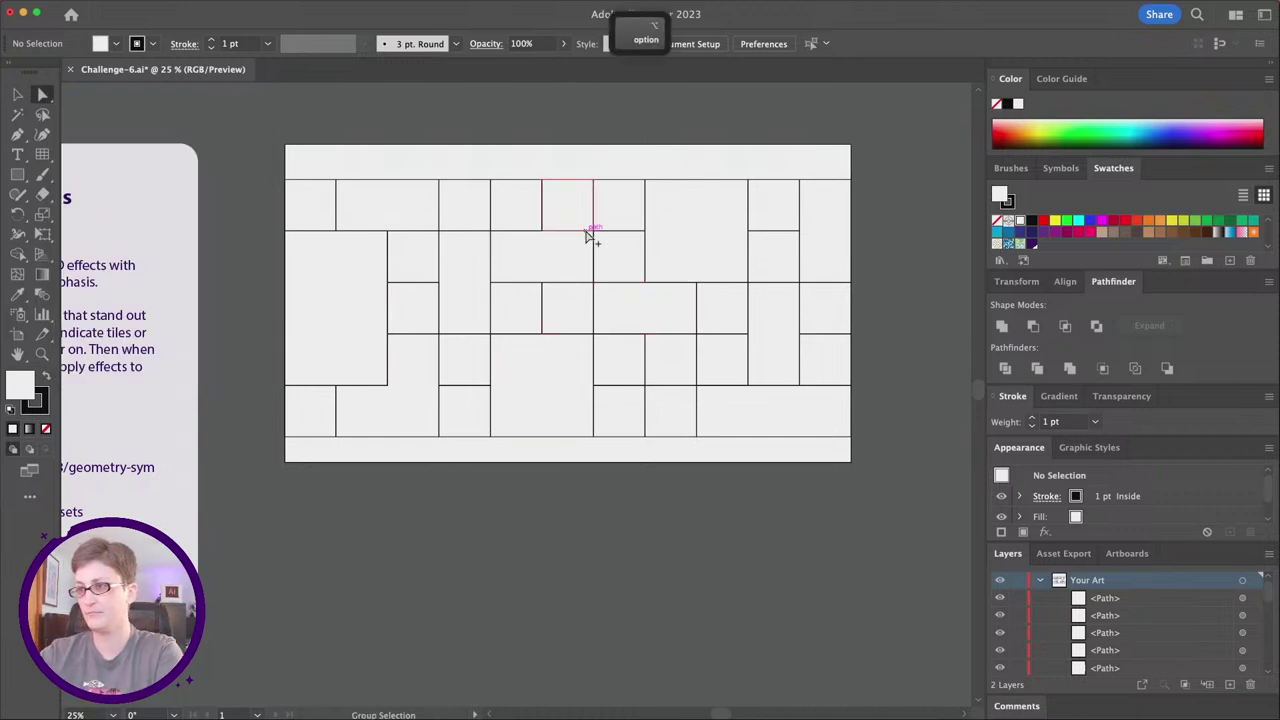
{"action": "scroll", "coordinate": [591, 234], "scroll_direction": "up", "scroll_amount": 1}
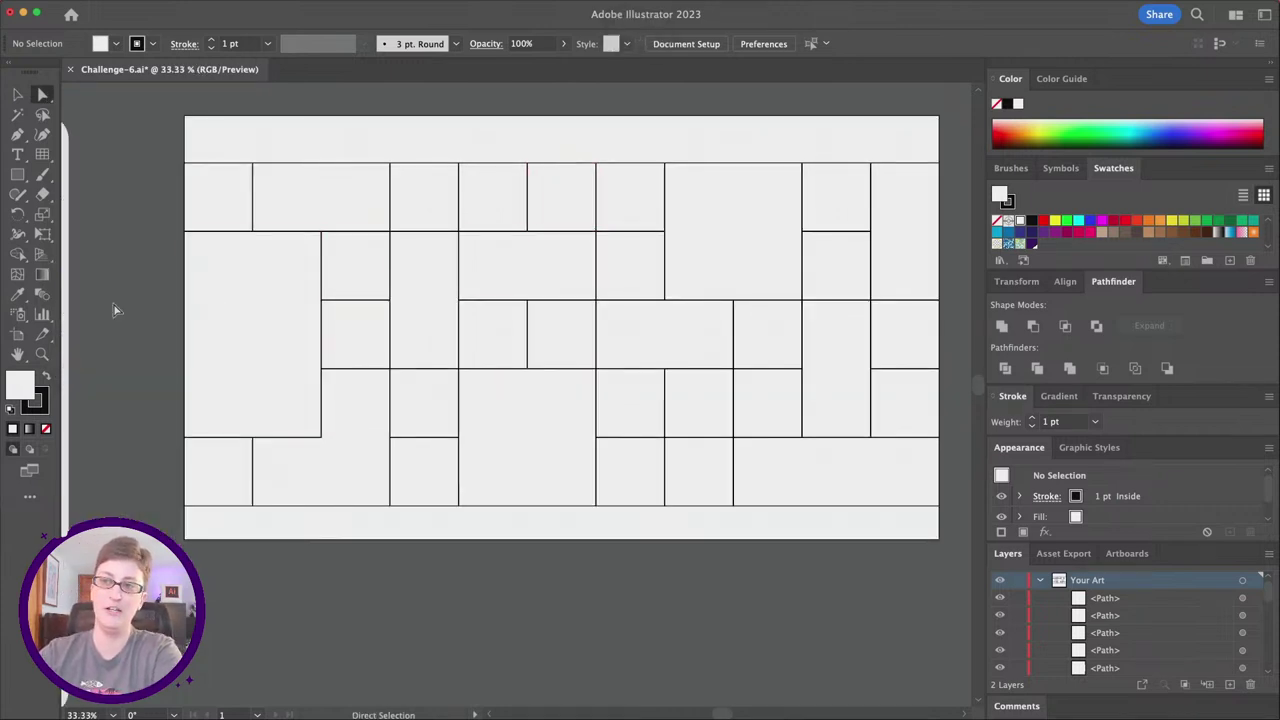
{"action": "left_click", "coordinate": [202, 272]}
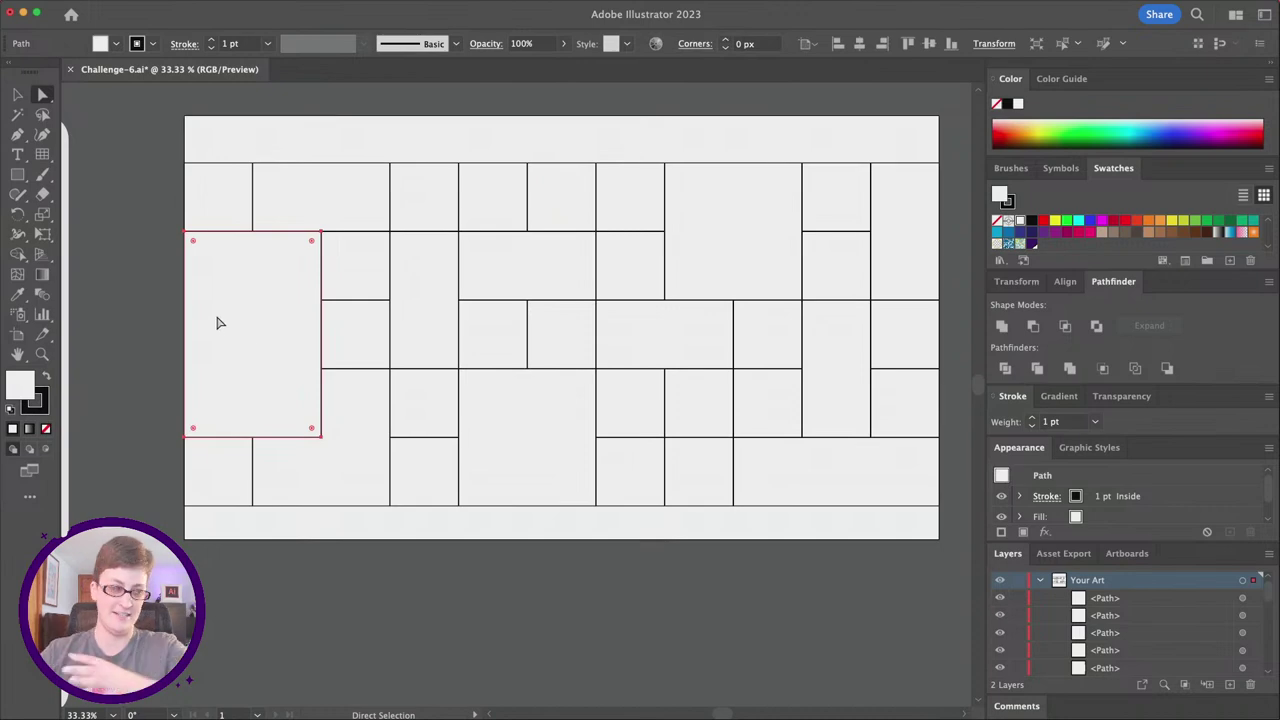
{"action": "left_click", "coordinate": [330, 168]}
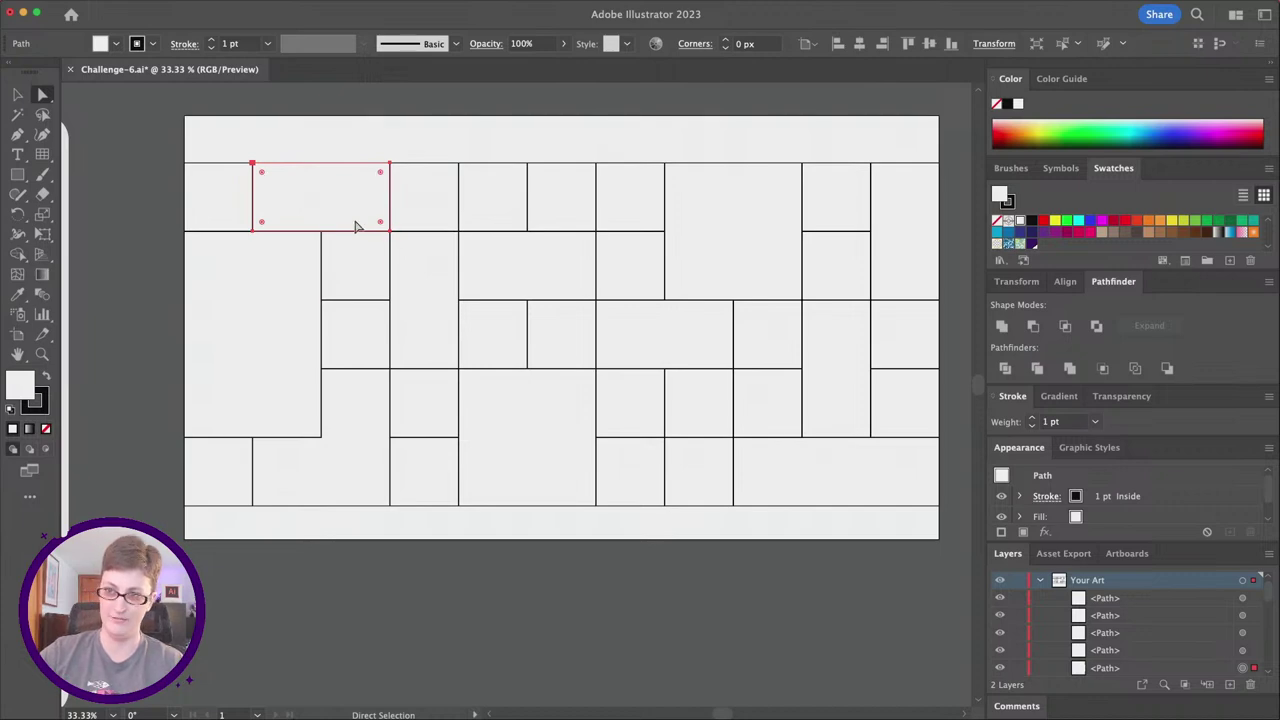
{"action": "left_click", "coordinate": [352, 283]}
{"action": "left_click", "coordinate": [247, 290]}
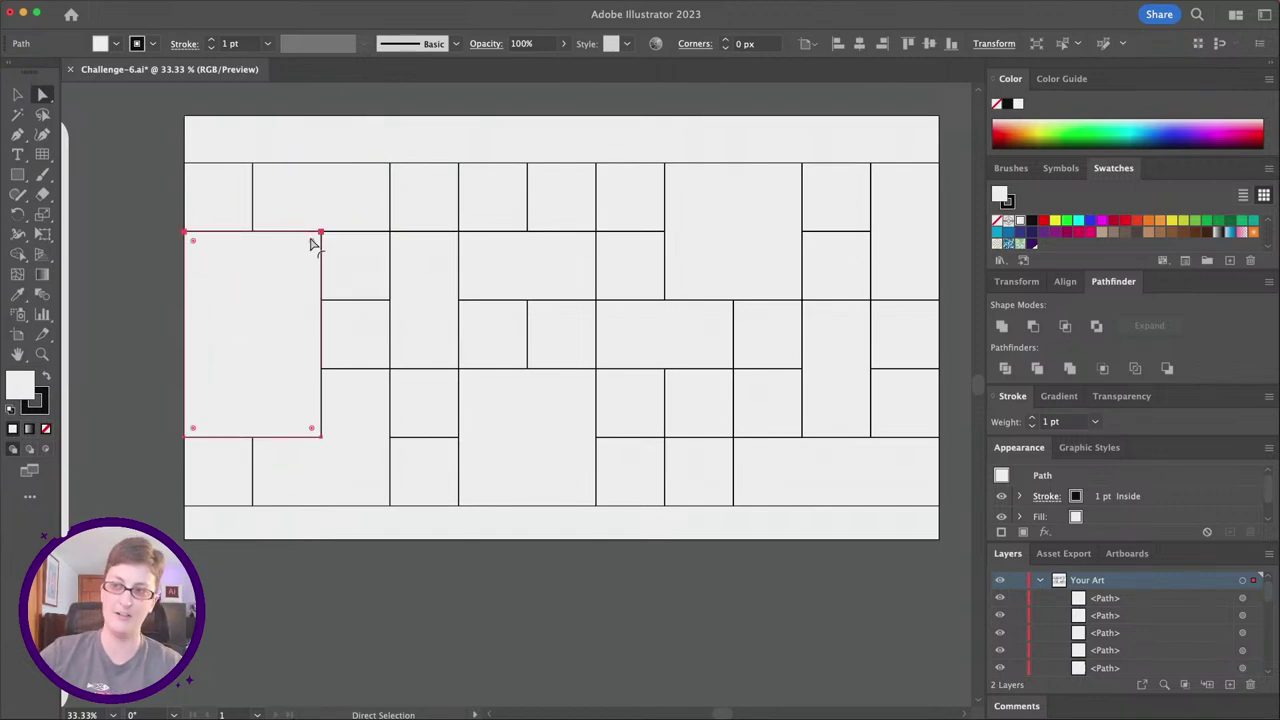
Select only the large rectangle's upper-right anchor point and try rounding that single corner.
{"action": "left_click_drag", "start_coordinate": [321, 232], "coordinate": [323, 236]}
{"action": "left_click", "coordinate": [320, 233]}
{"action": "left_click", "coordinate": [320, 240]}
{"action": "left_click", "coordinate": [320, 234]}
{"action": "left_click", "coordinate": [322, 236]}
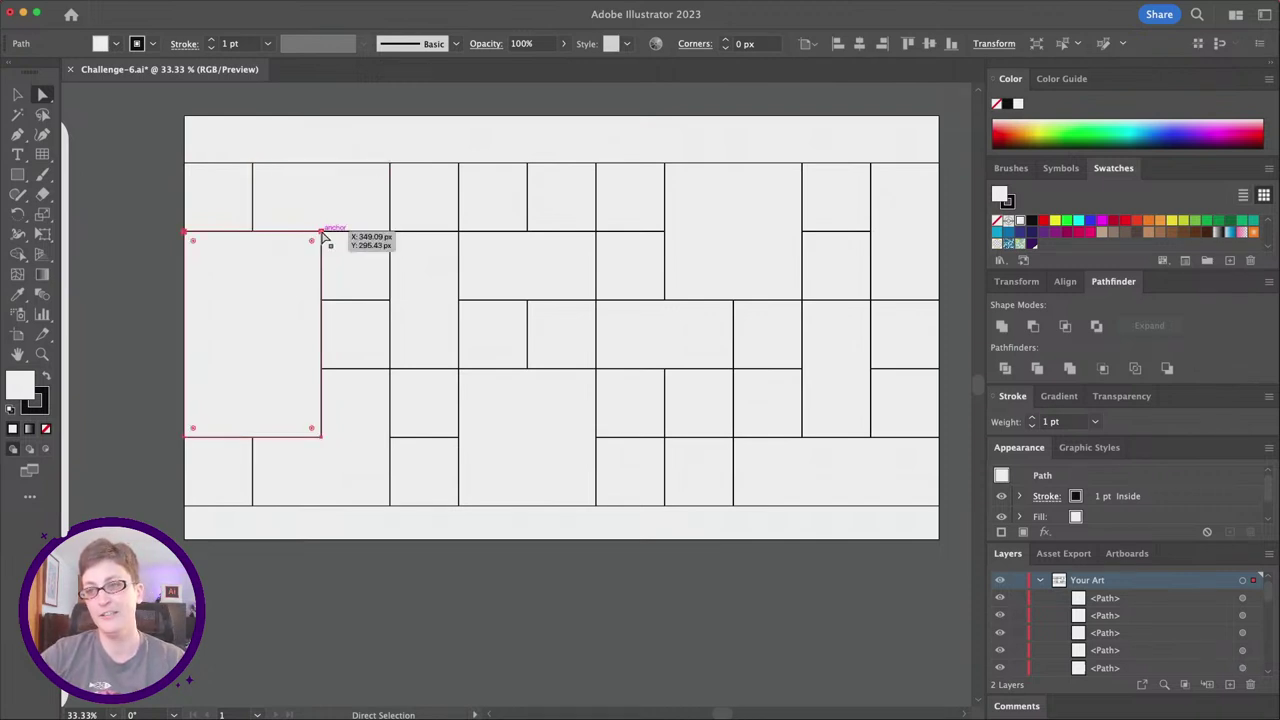
{"action": "left_click", "coordinate": [321, 233]}
{"action": "left_click_drag", "start_coordinate": [315, 242], "coordinate": [323, 300]}
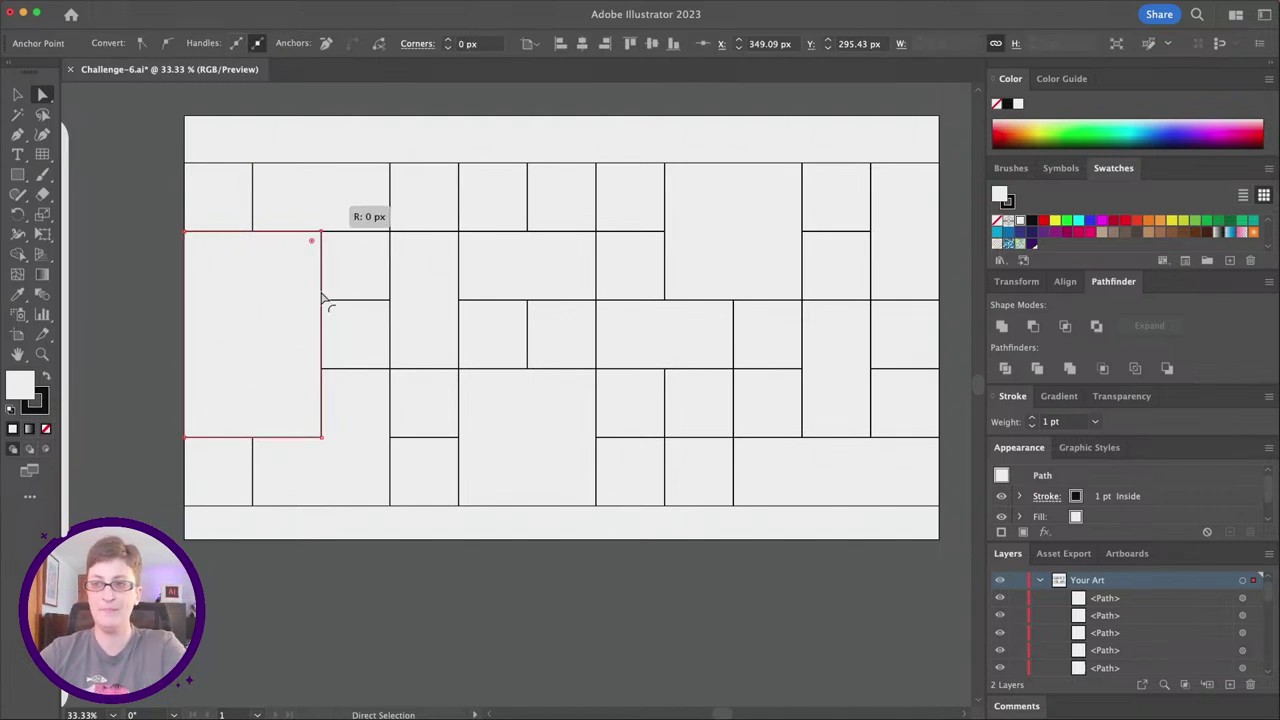
Add the large rectangle's lower-right anchor to the selection and round both right corners to the maximum, about 261.8 px.
{"action": "left_click", "coordinate": [321, 437], "text": "shift"}
{"action": "left_click_drag", "start_coordinate": [314, 434], "coordinate": [429, 536]}
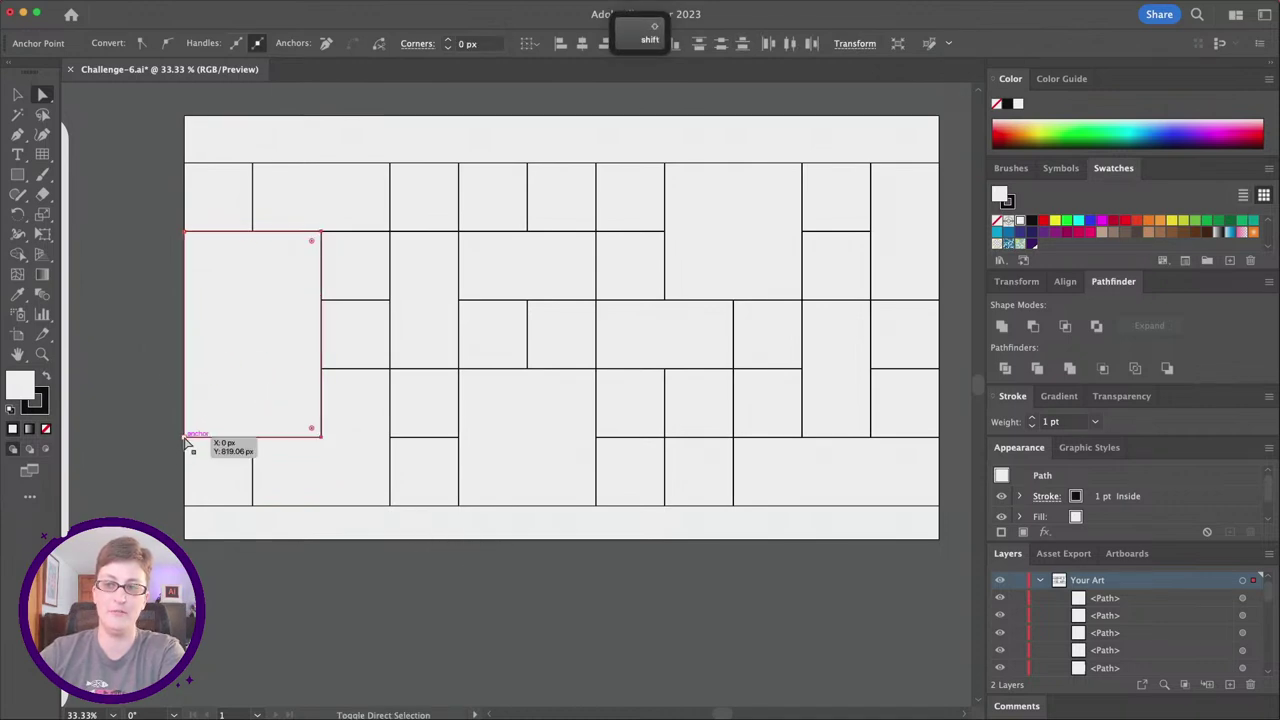
{"action": "left_click_drag", "start_coordinate": [311, 428], "coordinate": [164, 444]}
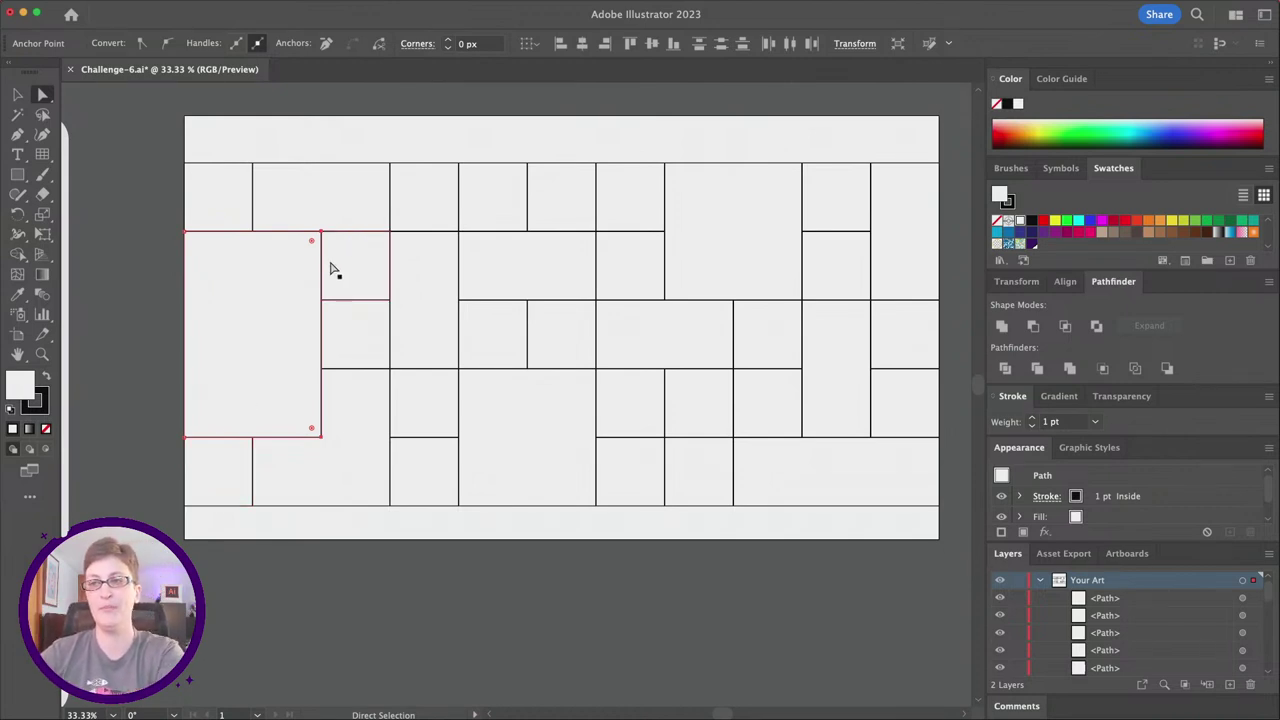
{"action": "left_click_drag", "start_coordinate": [313, 245], "coordinate": [183, 388]}
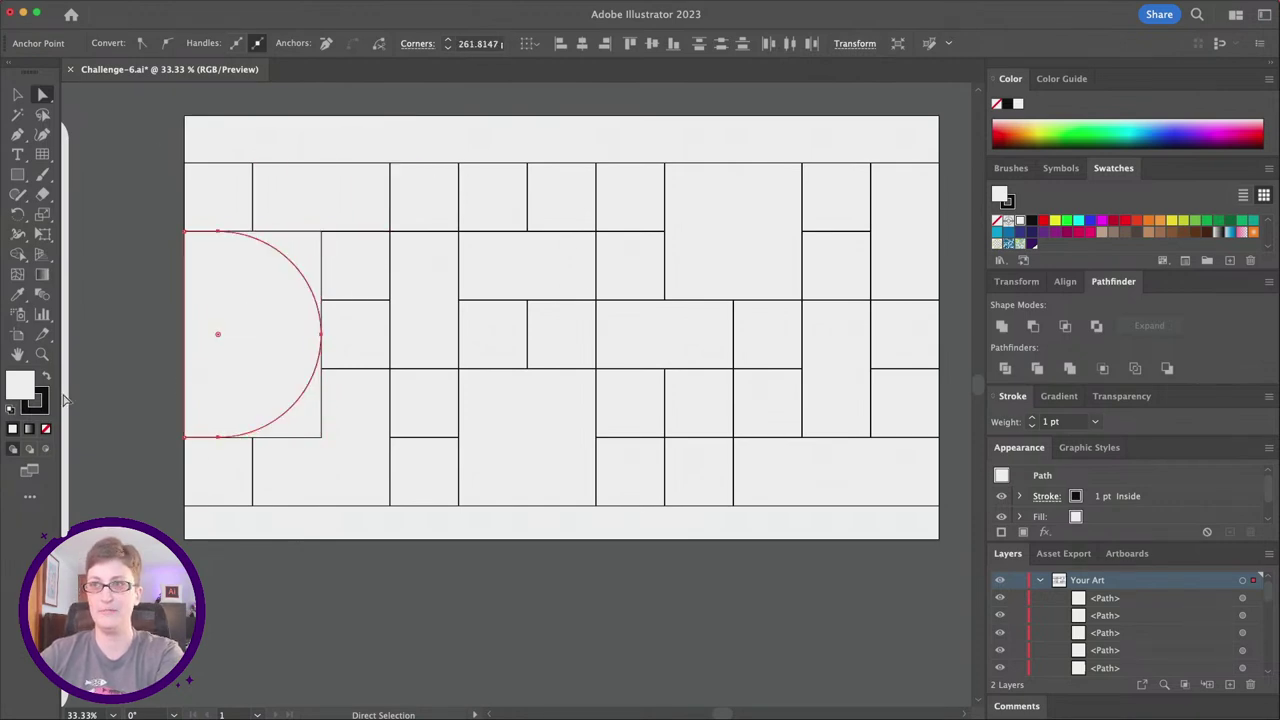
Try a 200 px radius on the two rounded corners, and restore their maximum radius.
{"action": "left_click", "coordinate": [480, 43]}
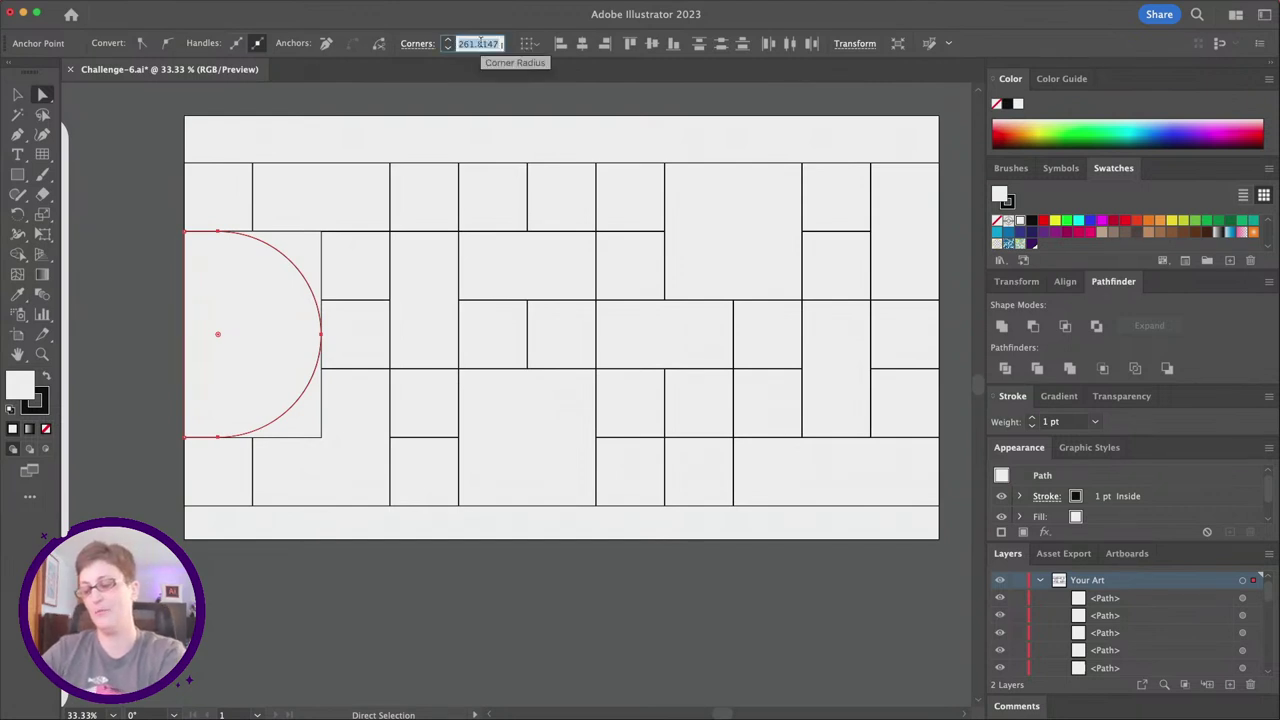
{"action": "type", "text": "200"}
{"action": "key", "text": "Tab"}
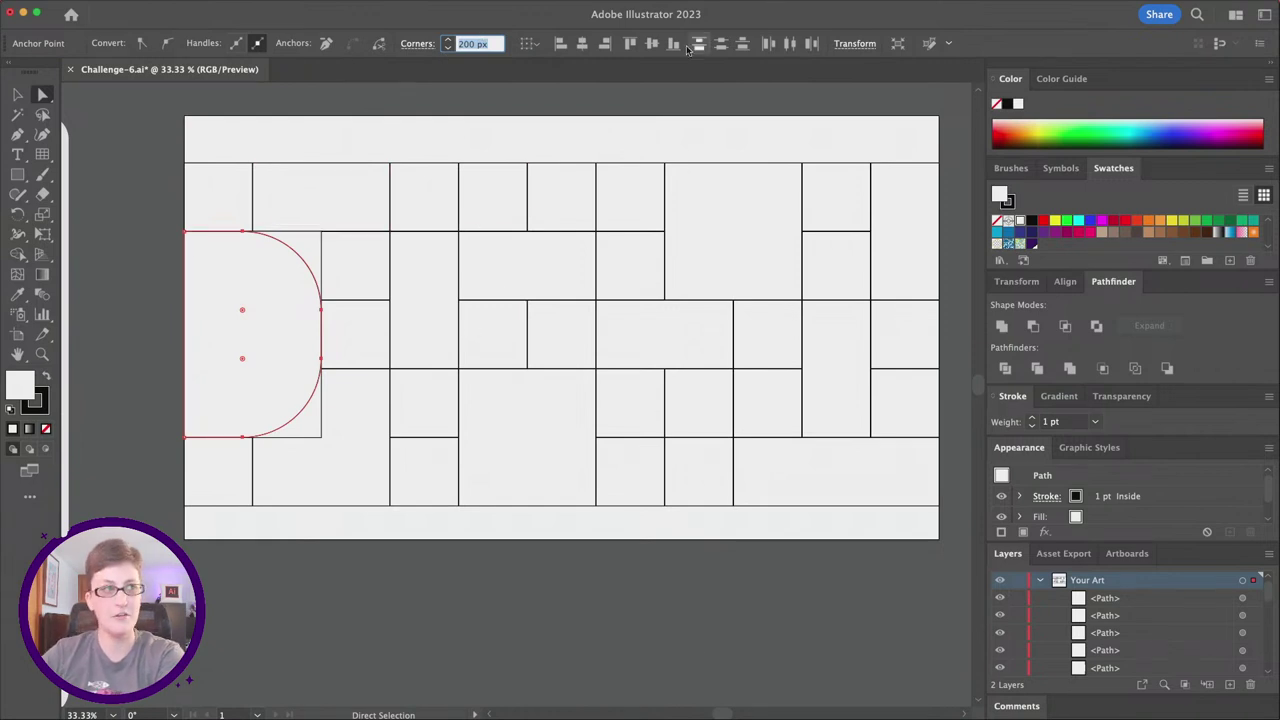
{"action": "left_click_drag", "start_coordinate": [243, 314], "coordinate": [231, 364]}
Compare the Inverted Round and Round corner types on the two corners, and set them to Chamfer.
{"action": "left_click", "coordinate": [410, 46]}
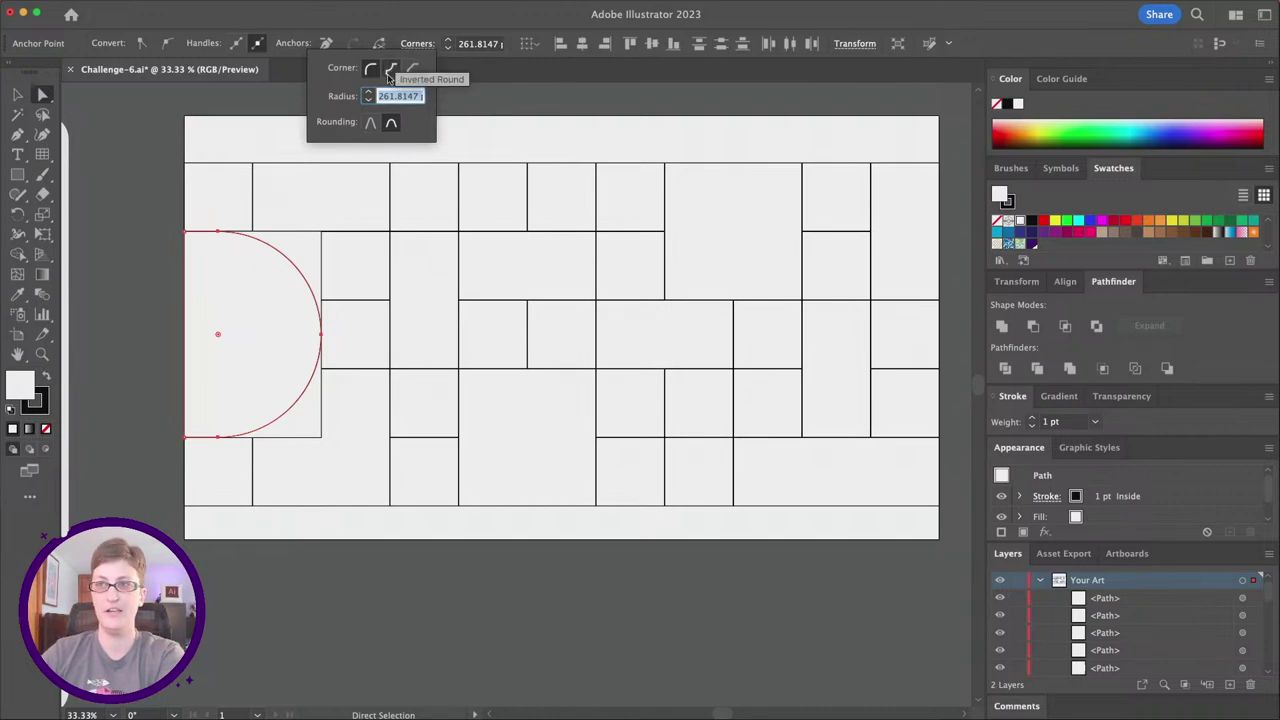
{"action": "left_click", "coordinate": [389, 70]}
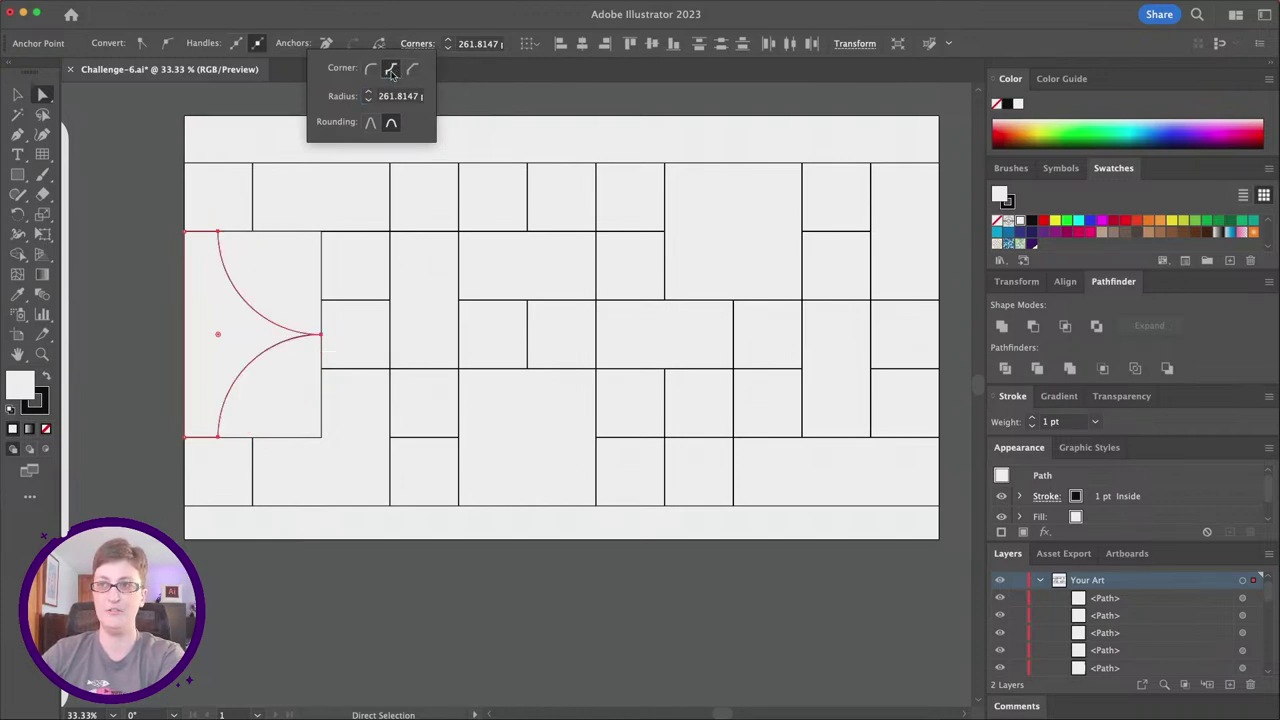
{"action": "left_click", "coordinate": [375, 71]}
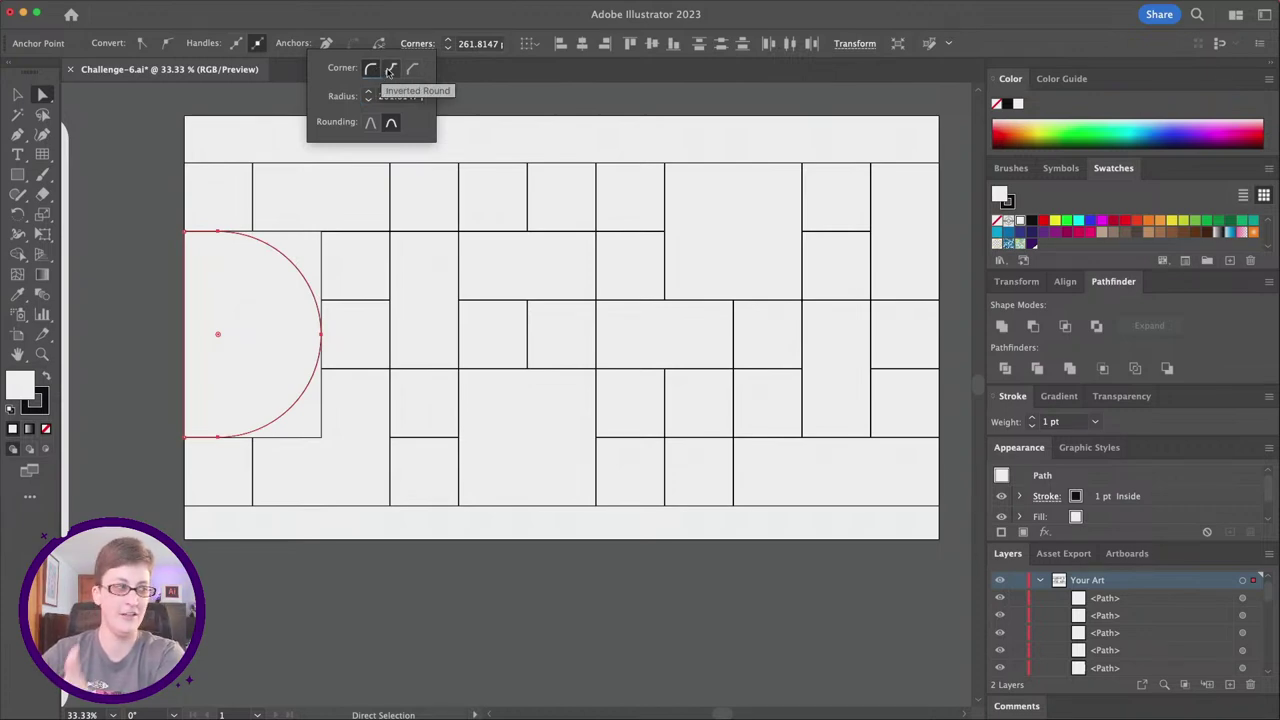
{"action": "left_click", "coordinate": [389, 71]}
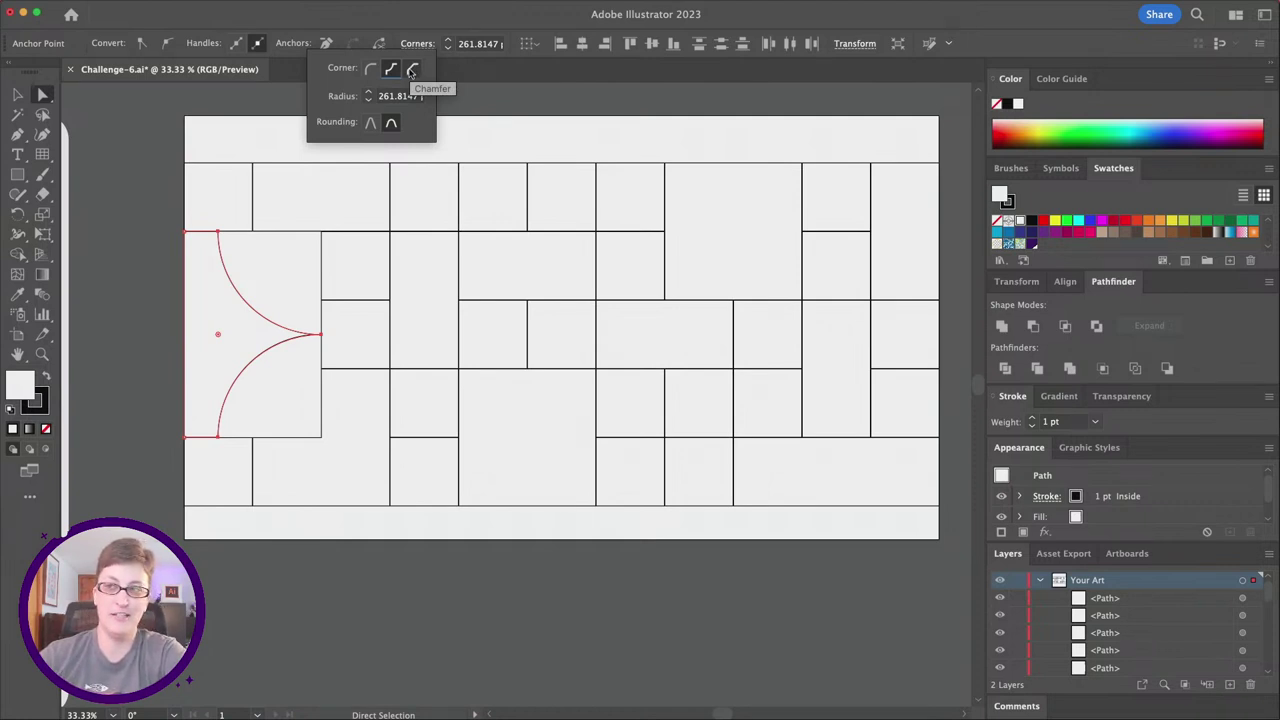
{"action": "left_click", "coordinate": [412, 72]}
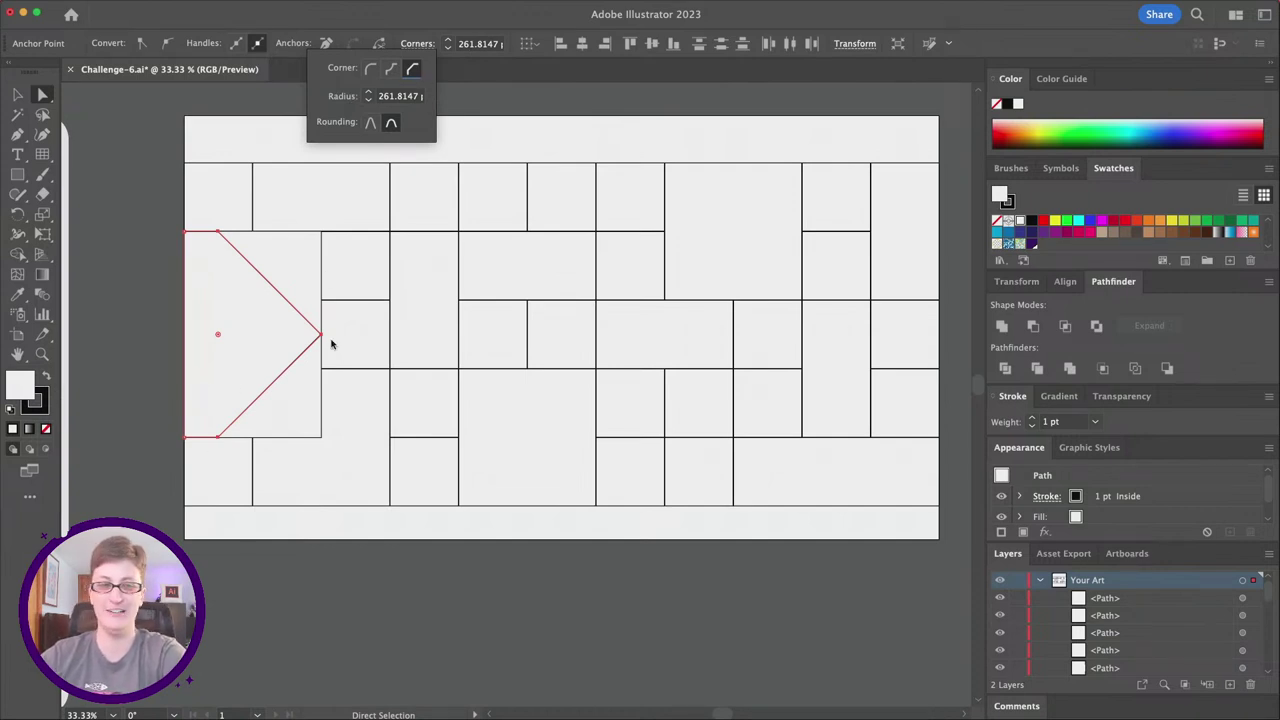
Round all four corners of the grid's upper-left square to about 87.3 px and set their type to Inverted Round.
{"action": "left_click", "coordinate": [227, 198]}
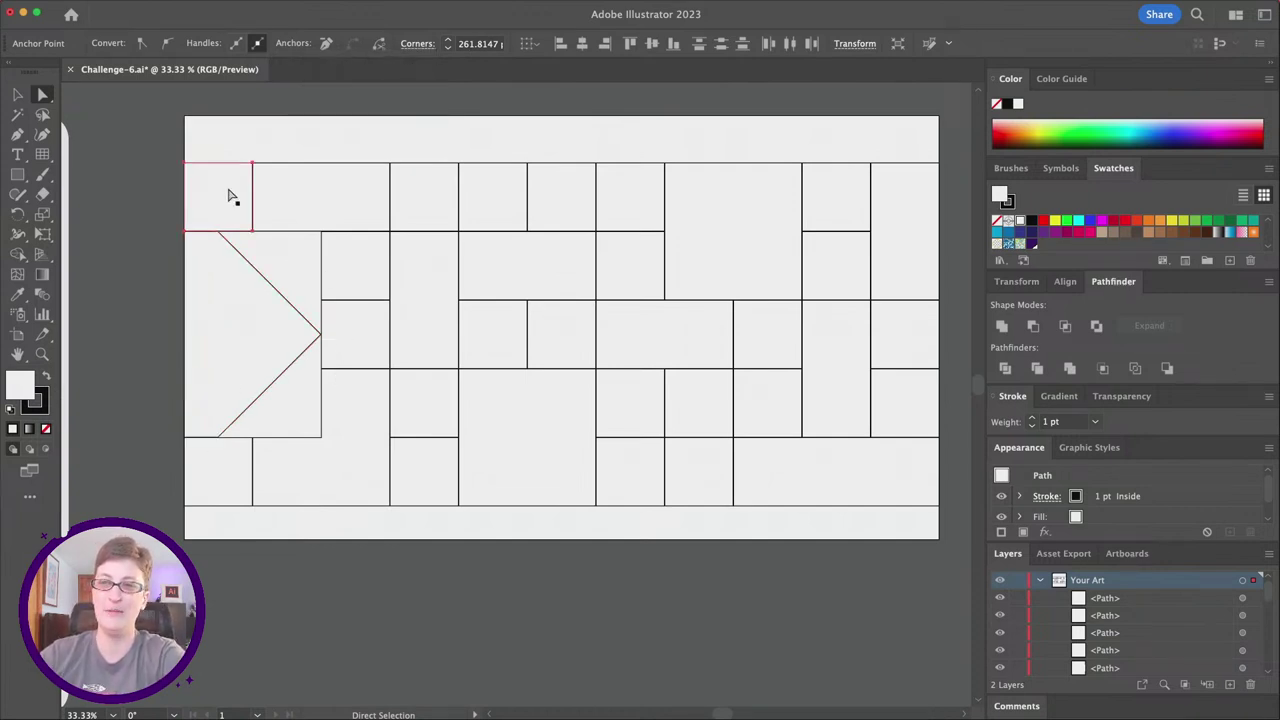
{"action": "left_click_drag", "start_coordinate": [193, 173], "coordinate": [606, 451]}
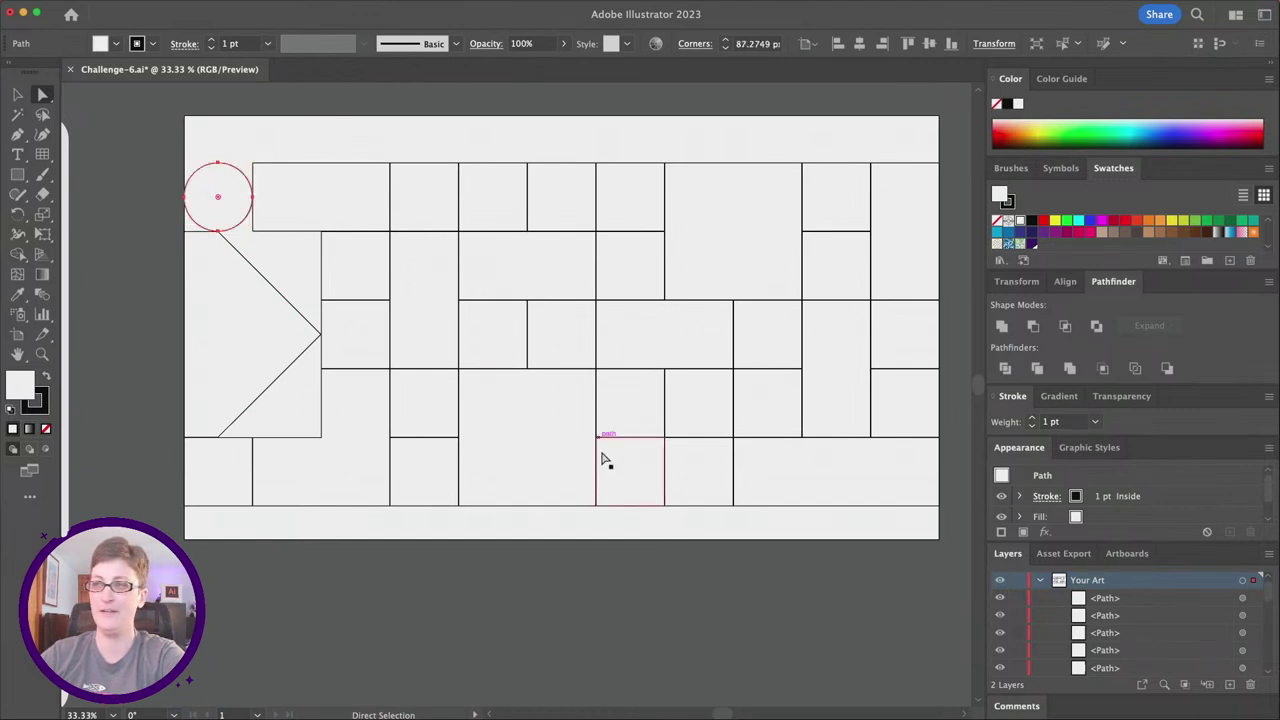
{"action": "left_click", "coordinate": [696, 45]}
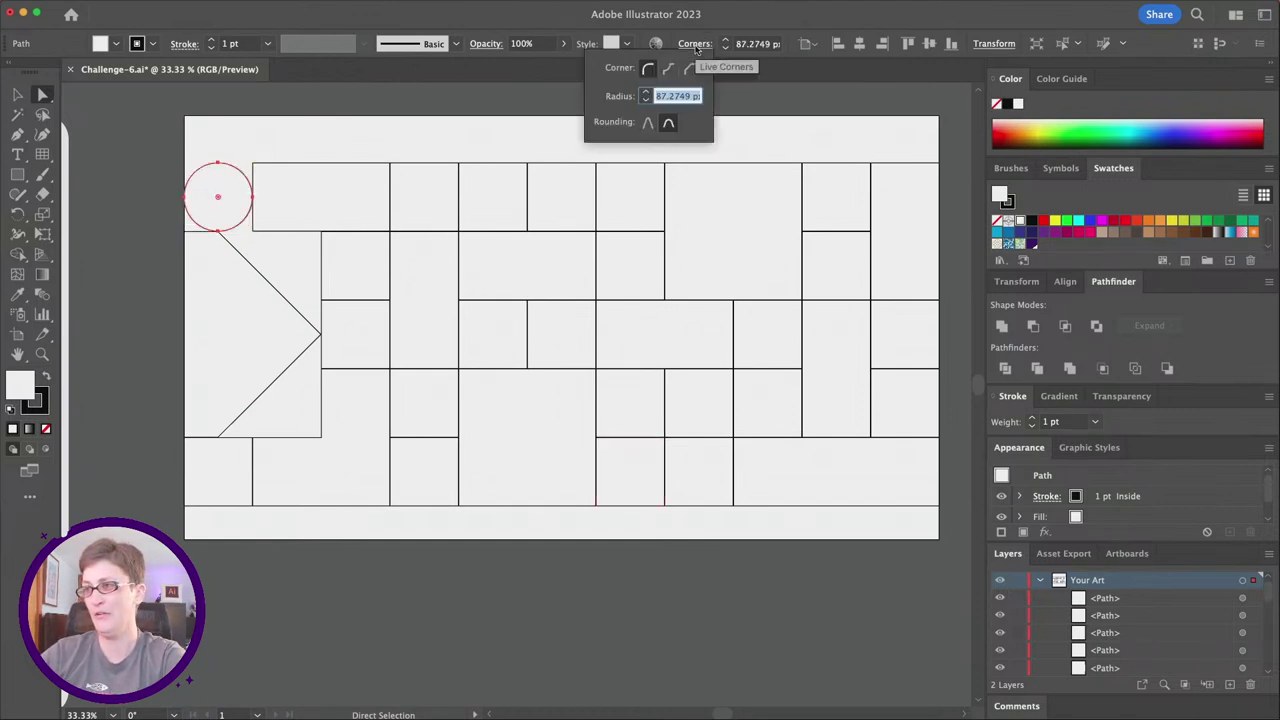
{"action": "left_click", "coordinate": [670, 71]}
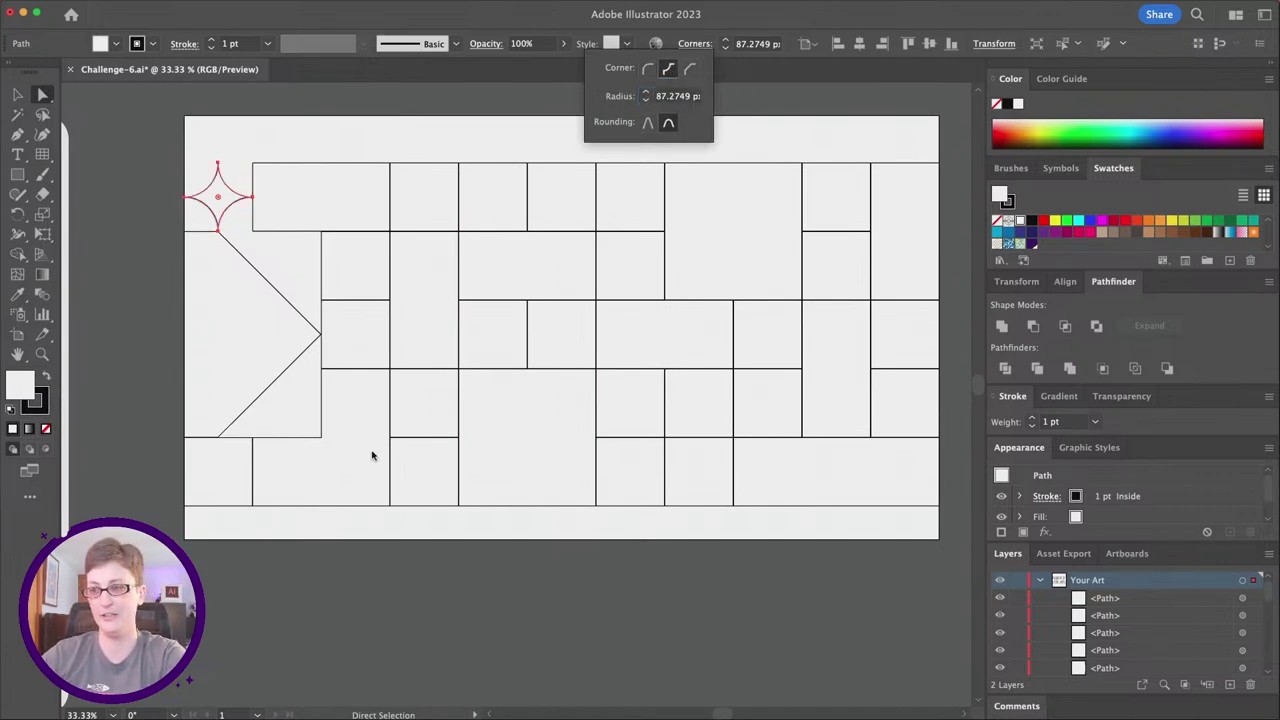
Make a four-pointed star of the small square above the large square, with Inverted Round corners at about 87.3 px.
{"action": "left_click", "coordinate": [492, 347]}
{"action": "left_click_drag", "start_coordinate": [468, 310], "coordinate": [573, 400]}
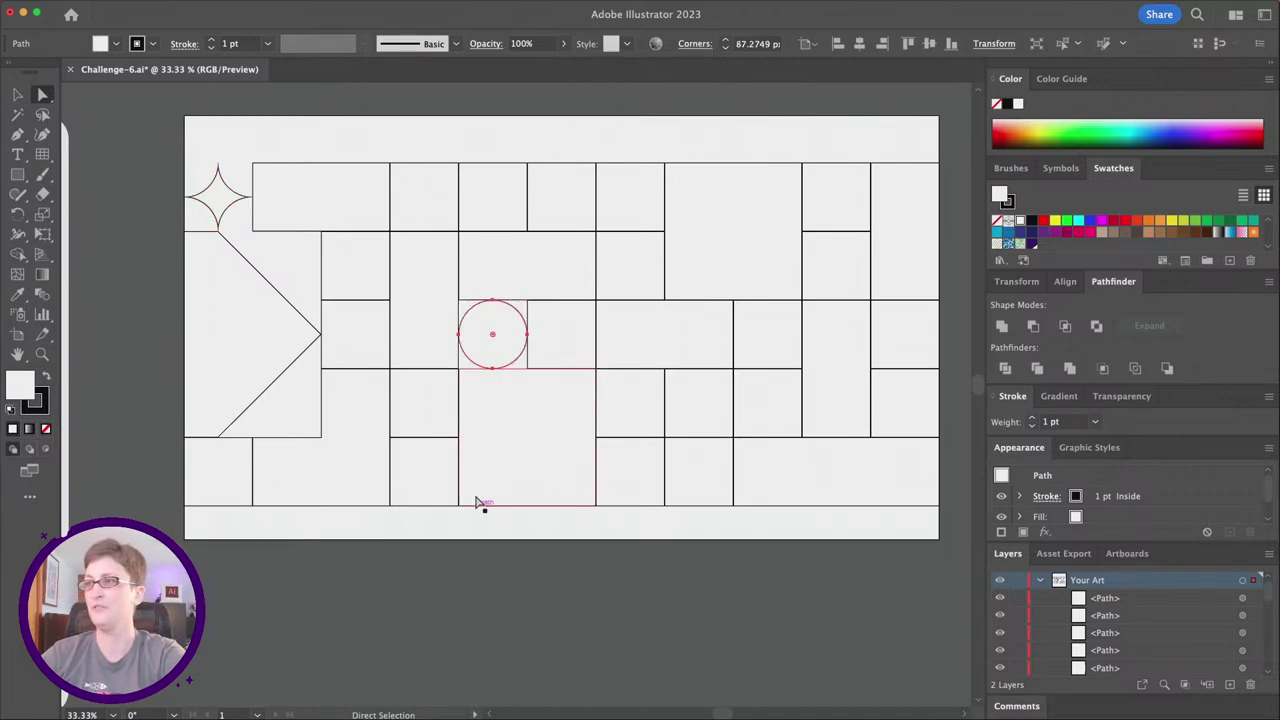
{"action": "left_click", "coordinate": [689, 46]}
{"action": "left_click", "coordinate": [668, 68]}
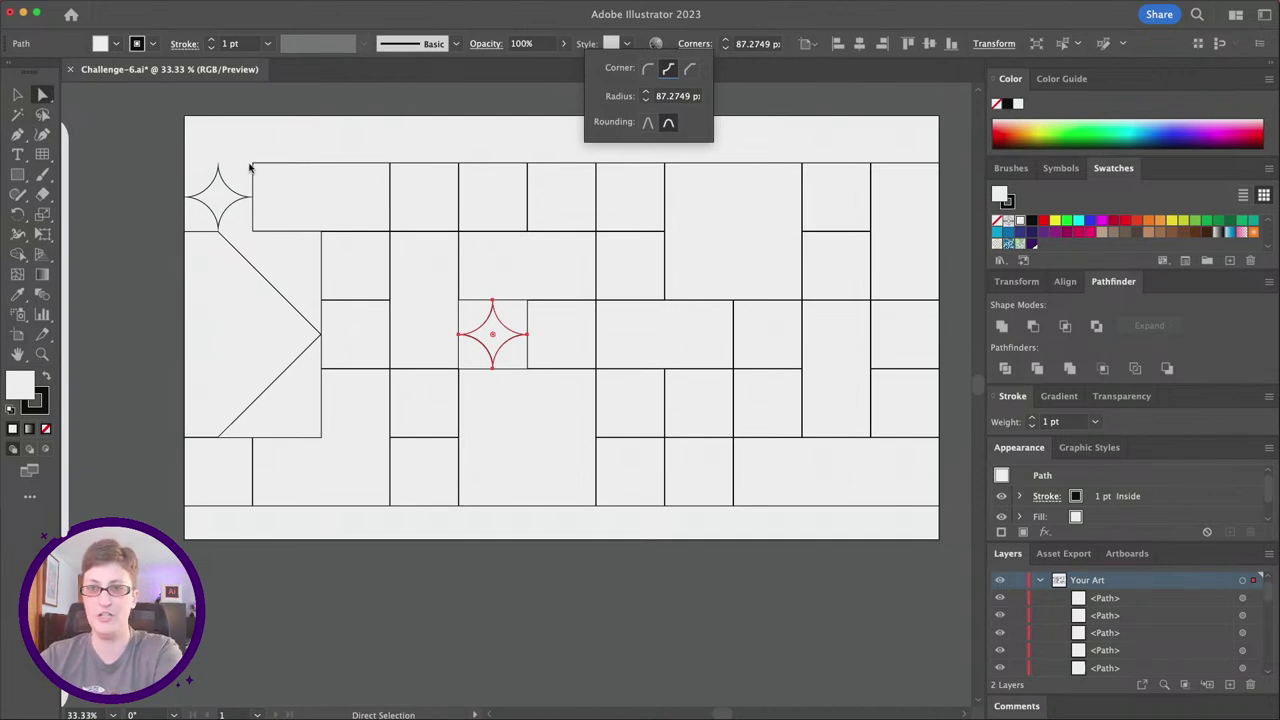
{"action": "key", "text": "Escape"}
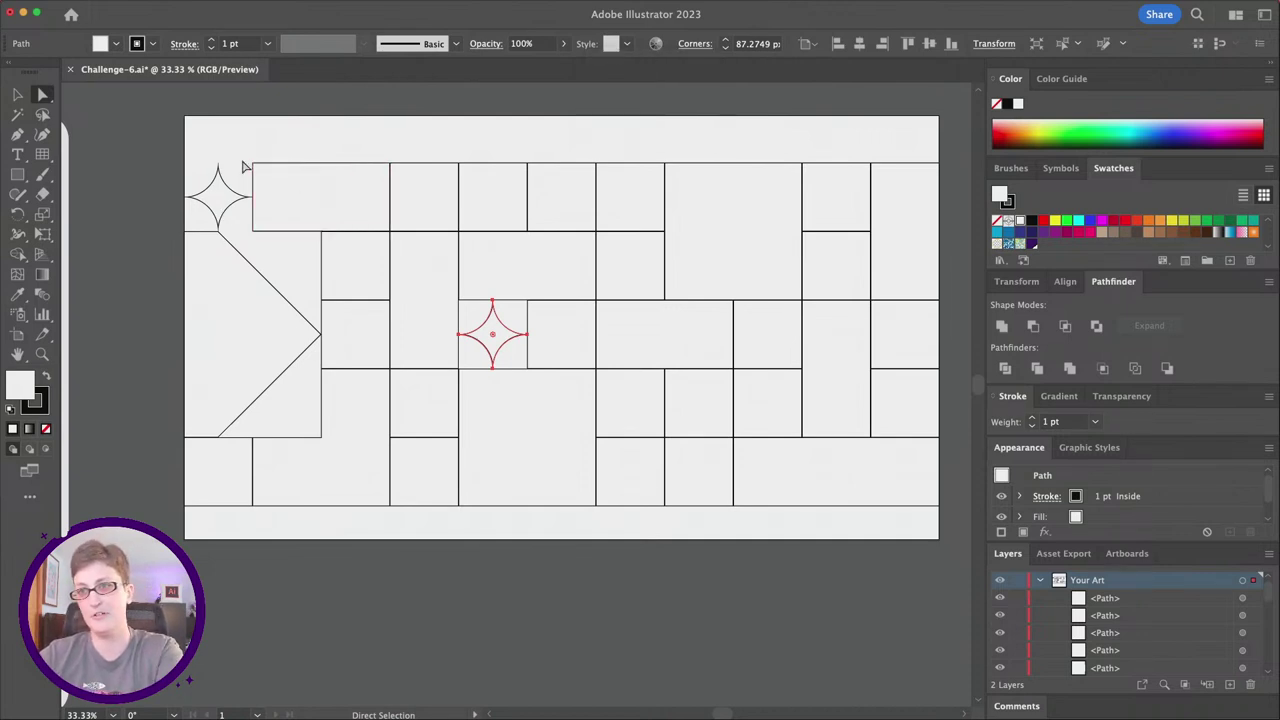
Round the upper-left and lower-right corners of the wide rectangle beside the corner star to about 174.5 px.
{"action": "left_click", "coordinate": [252, 164]}
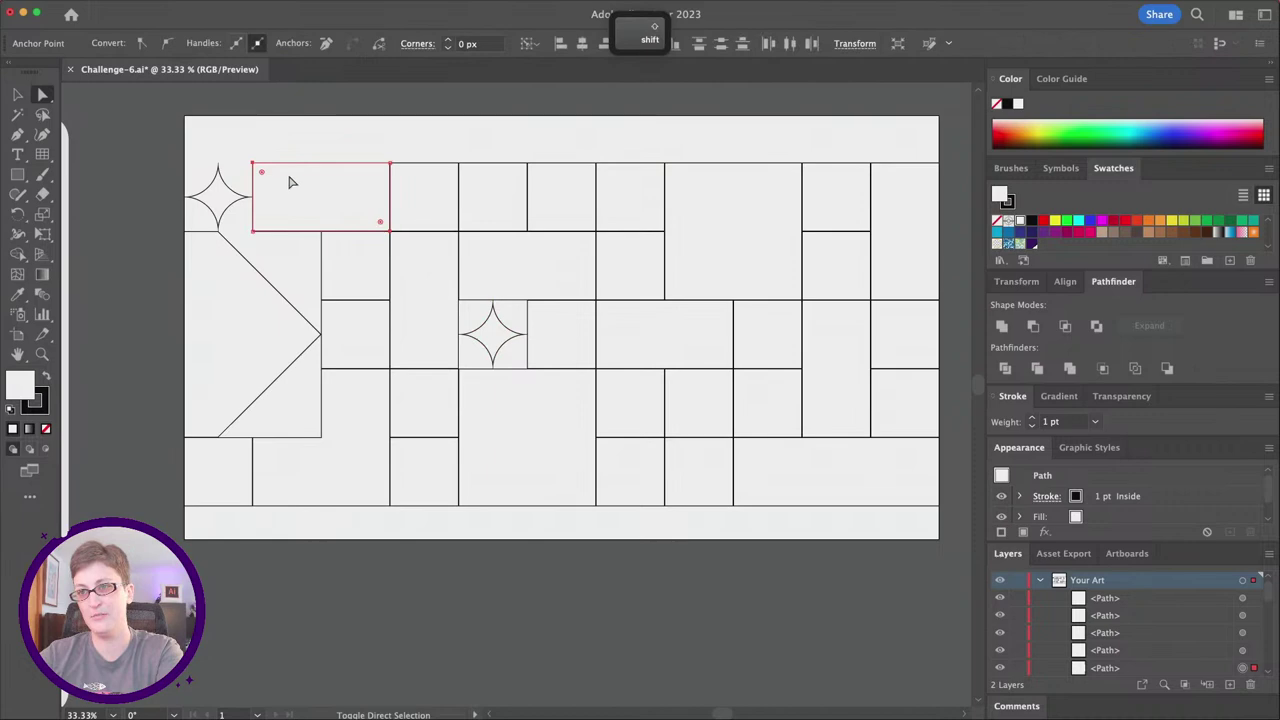
{"action": "left_click_drag", "start_coordinate": [264, 177], "coordinate": [391, 251]}
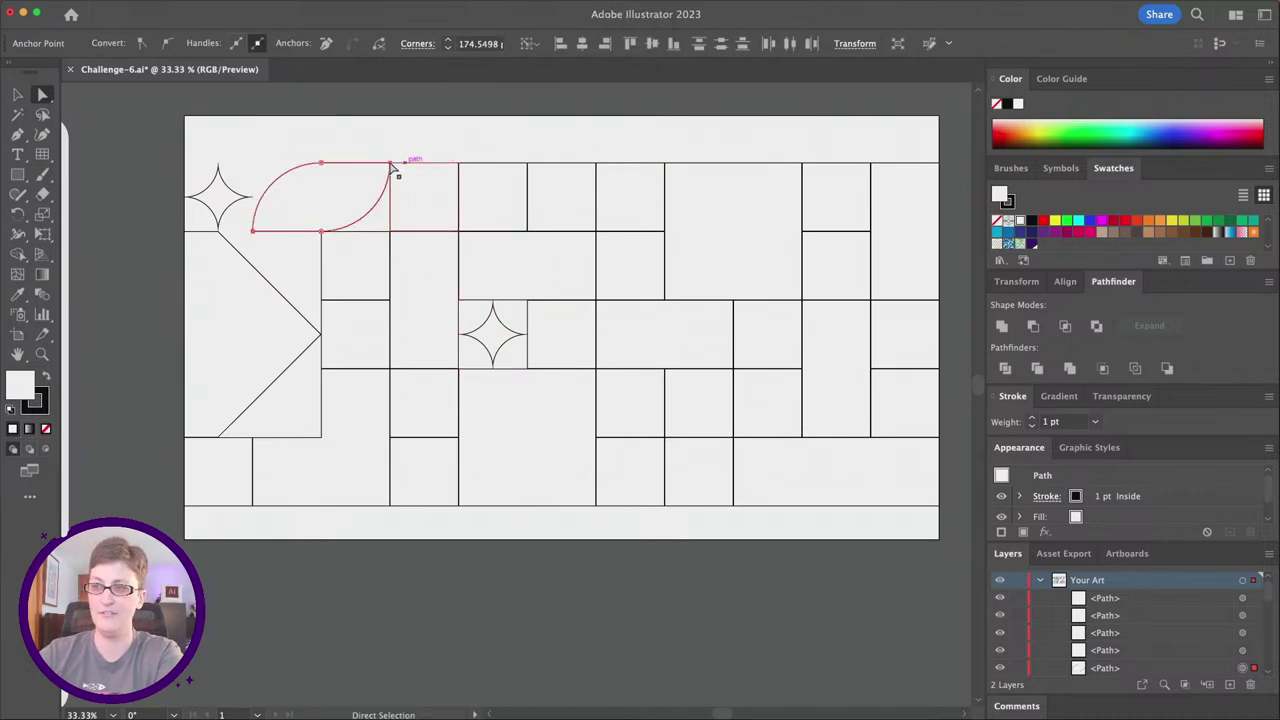
Cut the lower-right corner of the square beside the leaf shape to its maximum and set the corner type to Chamfer.
{"action": "left_click", "coordinate": [396, 197]}
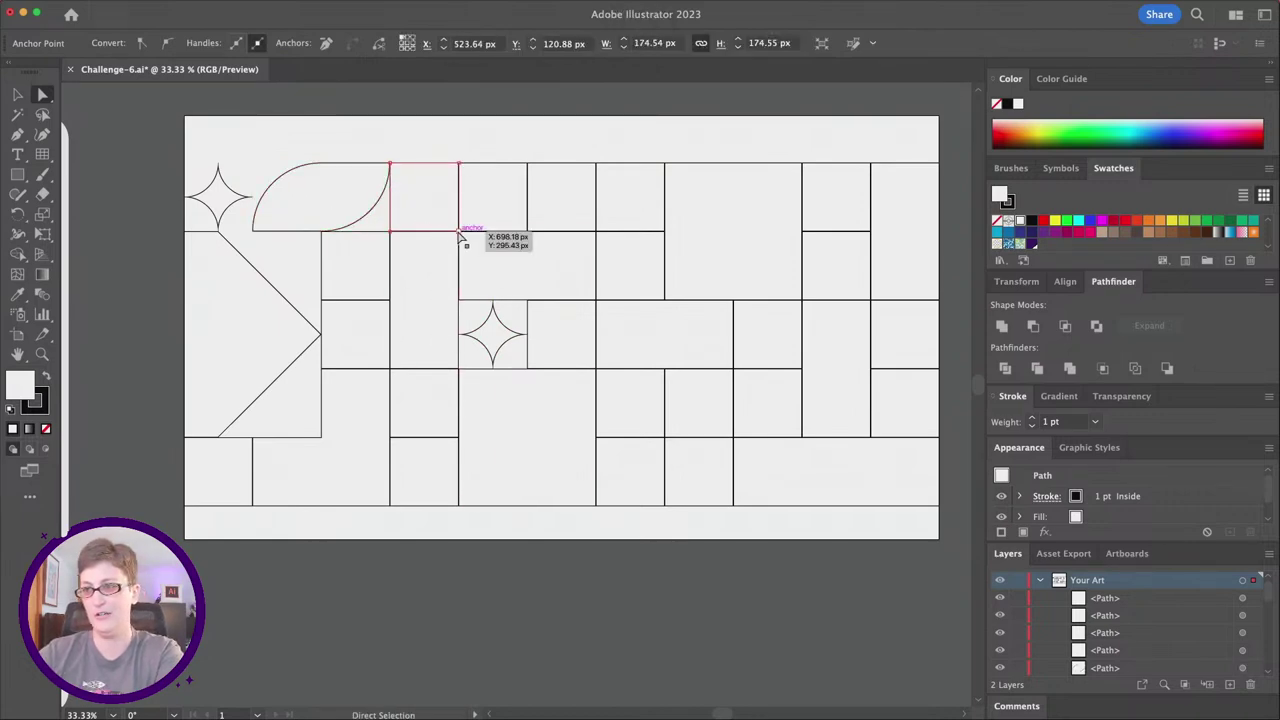
{"action": "left_click", "coordinate": [458, 231]}
{"action": "left_click", "coordinate": [414, 43]}
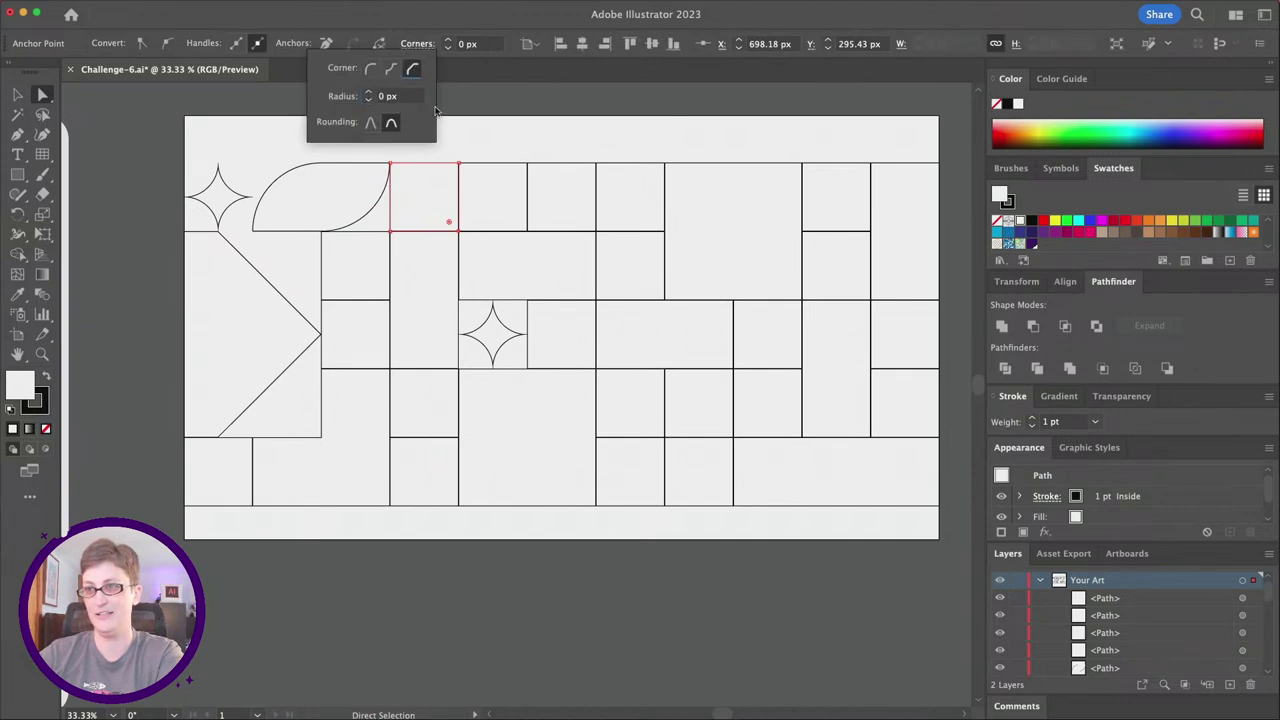
{"action": "left_click_drag", "start_coordinate": [451, 223], "coordinate": [388, 100]}
{"action": "left_click", "coordinate": [417, 43]}
{"action": "left_click", "coordinate": [416, 69]}
Give the following top-row square a Chamfer at its lower-left corner with the maximum radius, about 174.5 px.
{"action": "left_click", "coordinate": [475, 222]}
{"action": "left_click_drag", "start_coordinate": [468, 228], "coordinate": [540, 180]}
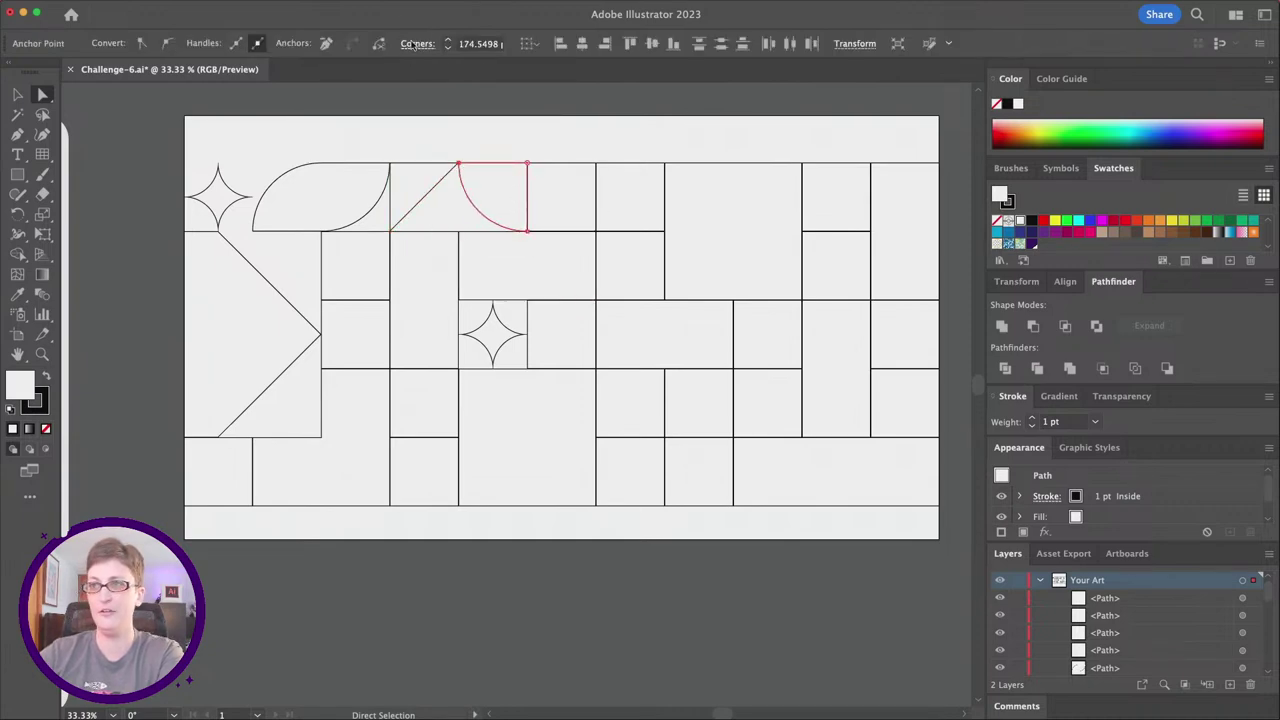
{"action": "left_click", "coordinate": [417, 43]}
{"action": "left_click", "coordinate": [413, 68]}
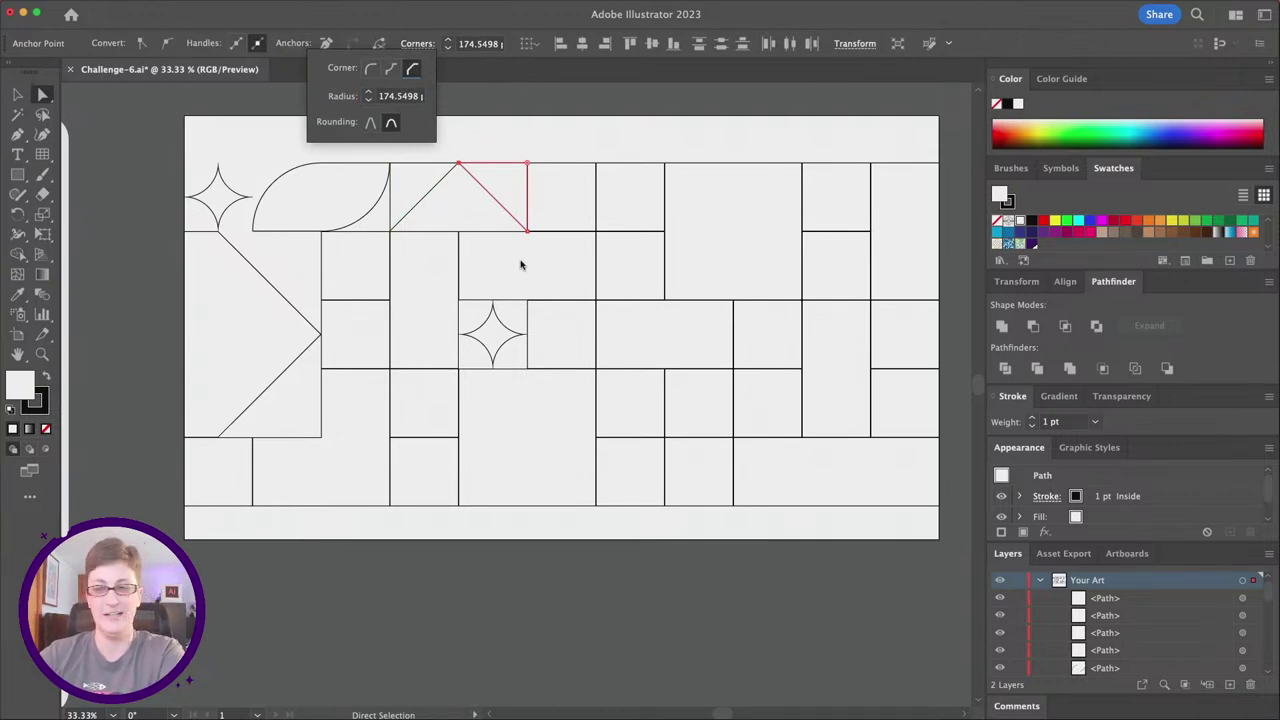
{"action": "left_click", "coordinate": [543, 449]}
{"action": "left_click", "coordinate": [546, 451]}
Reset the central four-pointed star's corner radius so the shape is a plain square again.
{"action": "scroll", "coordinate": [546, 451], "scroll_direction": "down", "scroll_amount": 2}
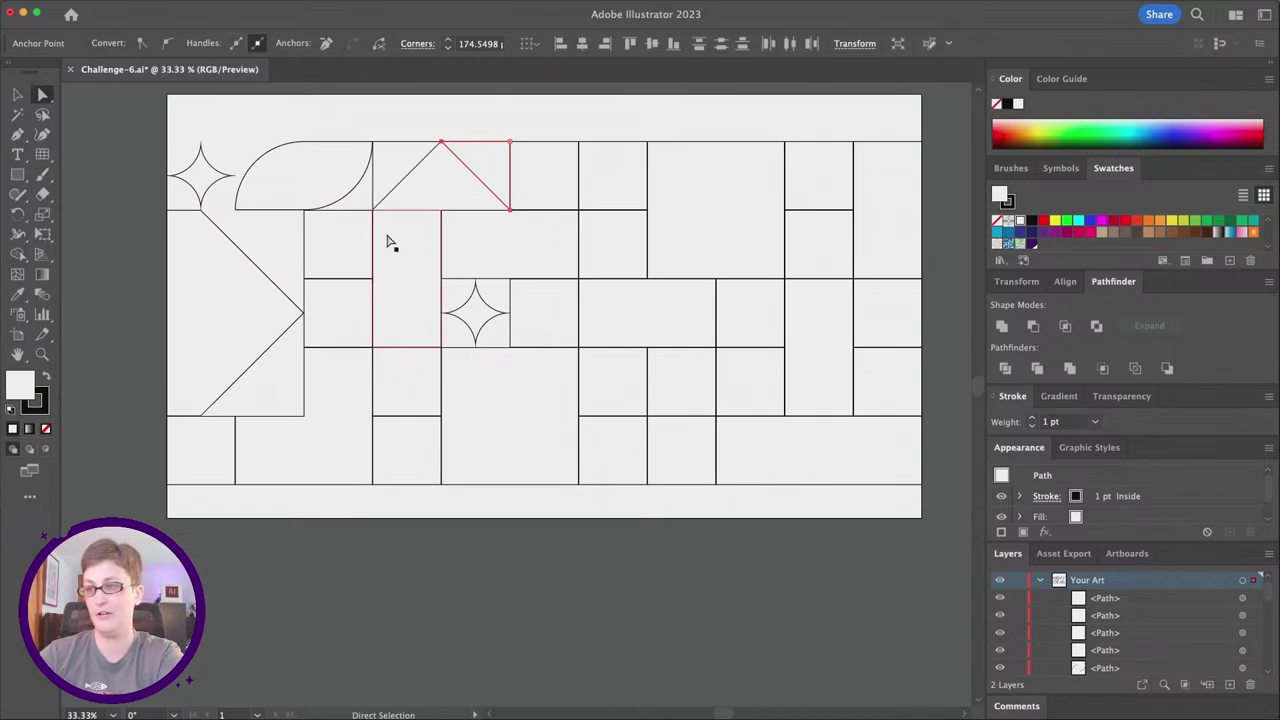
{"action": "left_click", "coordinate": [468, 313]}
{"action": "left_click_drag", "start_coordinate": [480, 316], "coordinate": [557, 277]}
{"action": "left_click", "coordinate": [534, 443]}
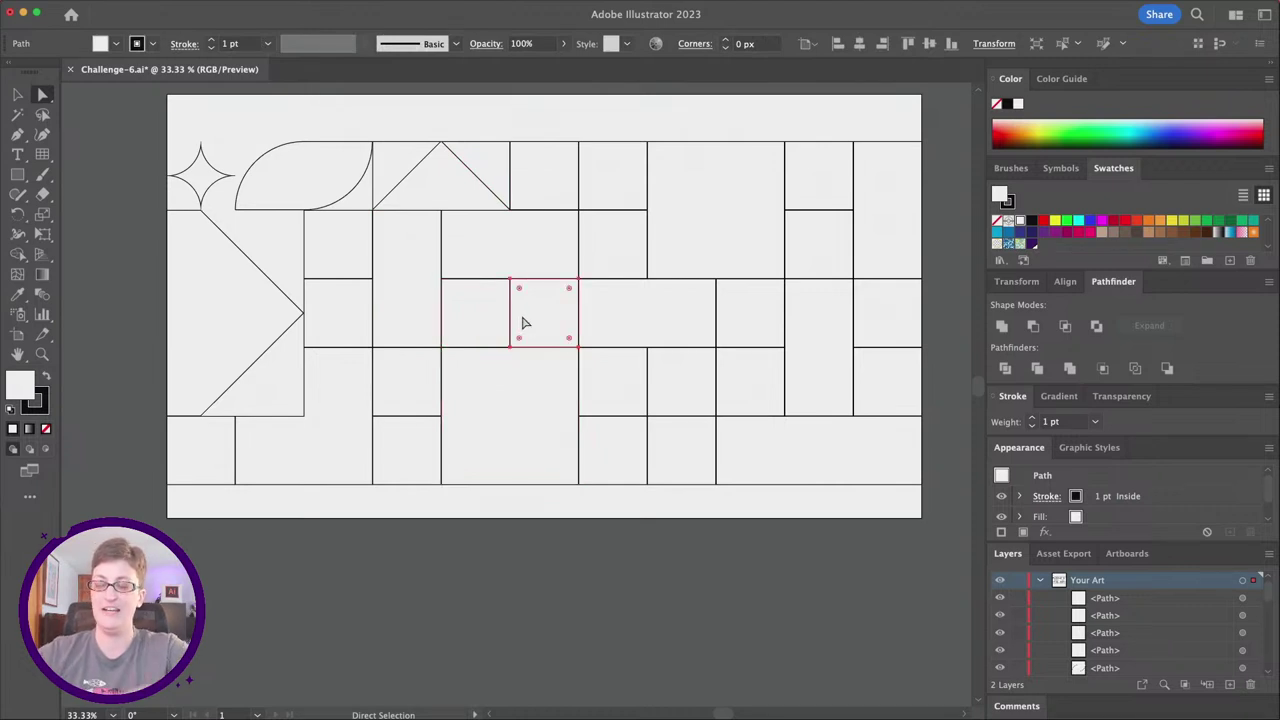
{"action": "left_click", "coordinate": [391, 163]}
{"action": "left_click", "coordinate": [466, 160]}
{"action": "left_click", "coordinate": [478, 157]}
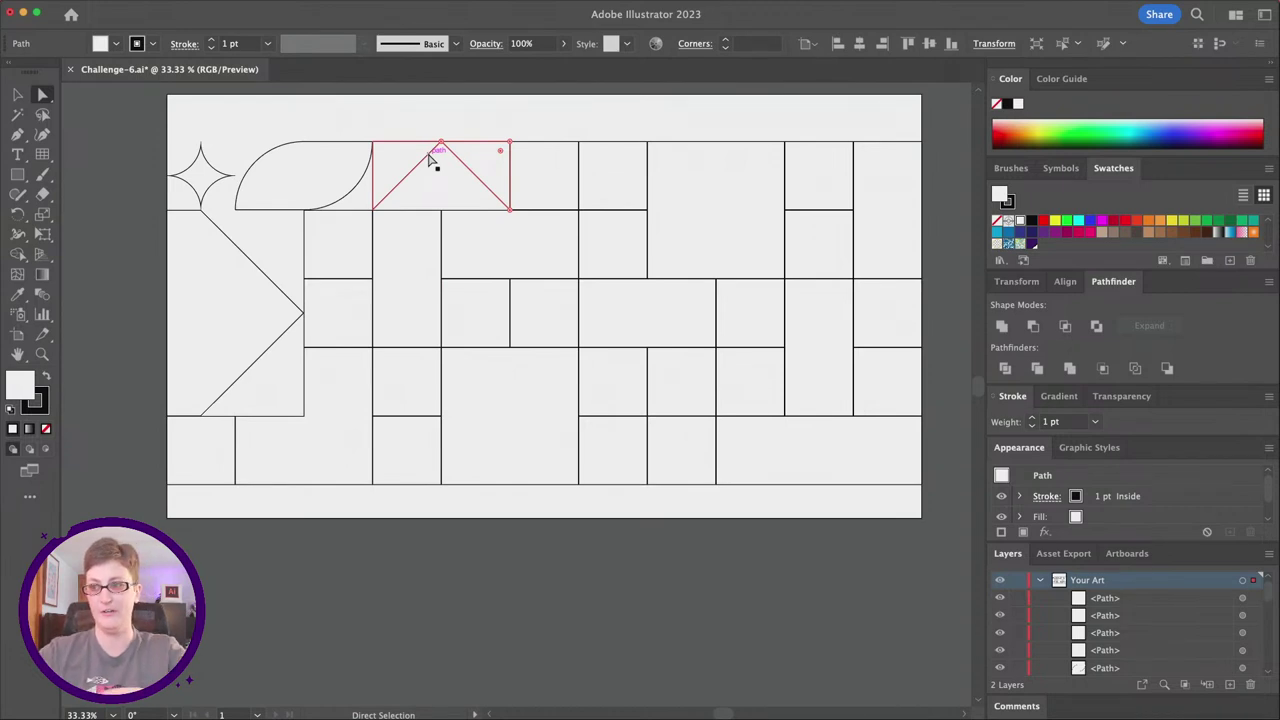
Round both upper corners of the large bottom square to about 174.5 px, forming an arch.
{"action": "left_click", "coordinate": [471, 437], "text": "shift"}
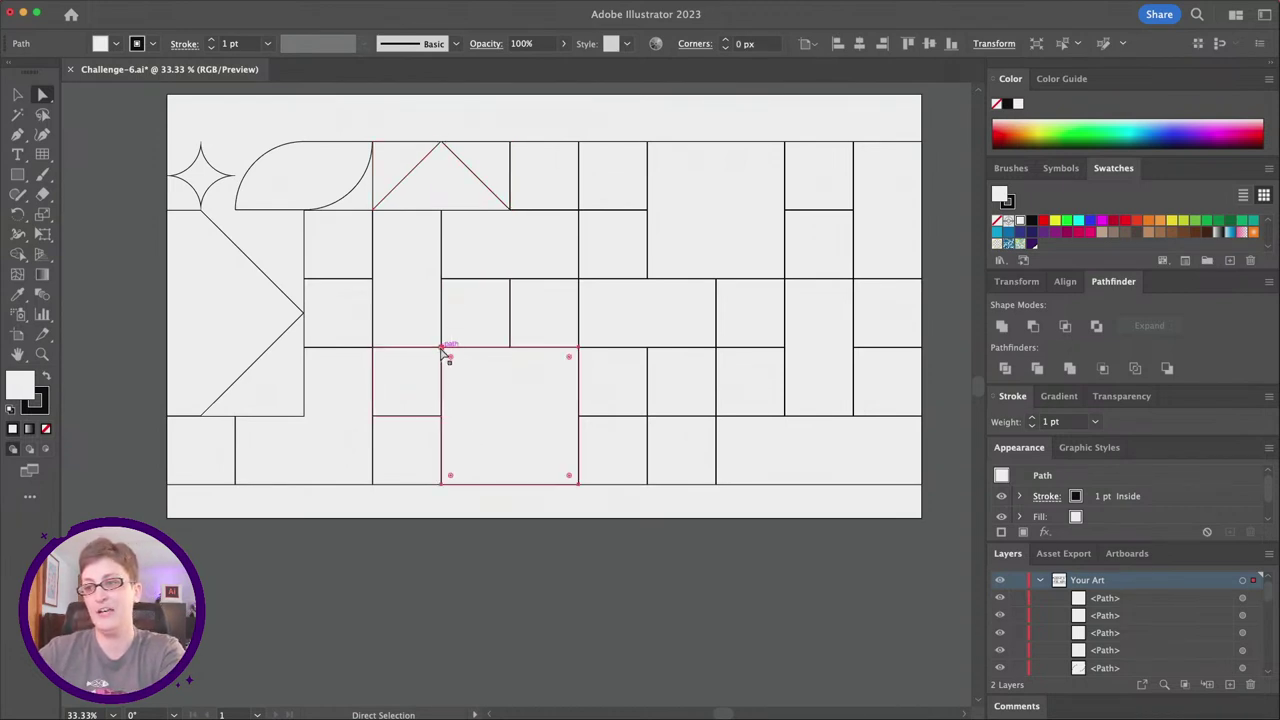
{"action": "left_click", "coordinate": [441, 350]}
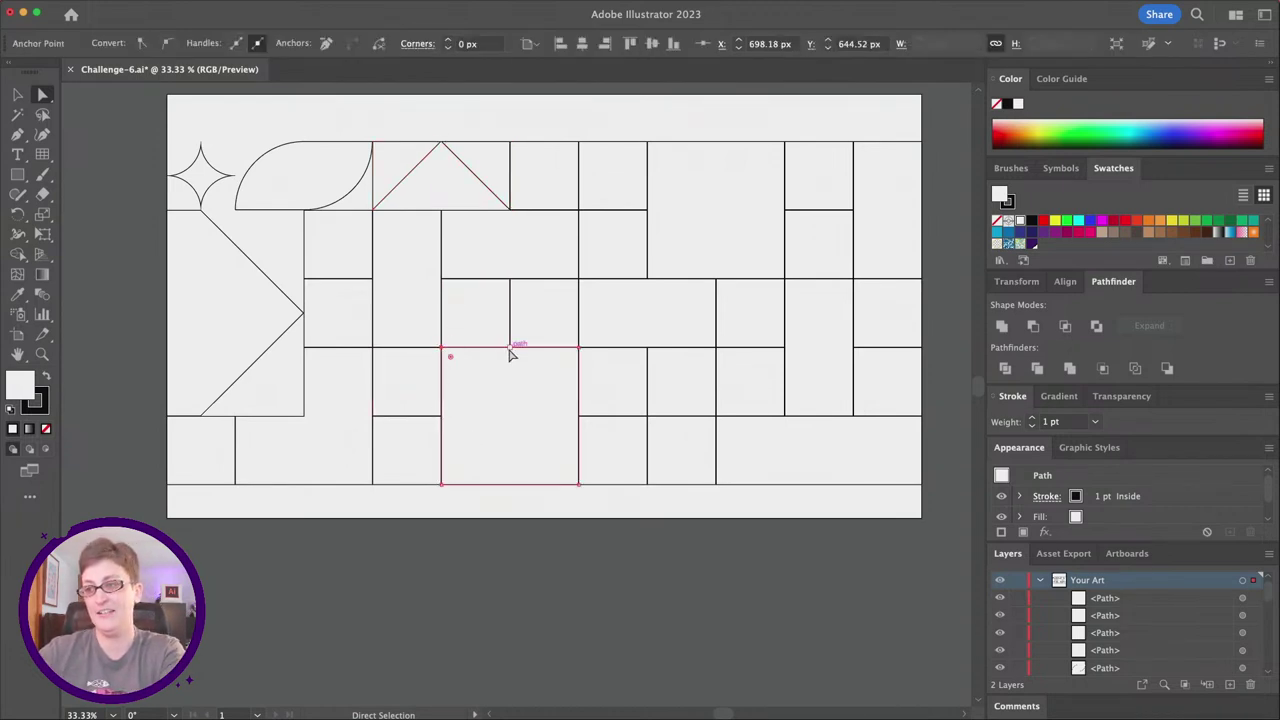
{"action": "left_click", "coordinate": [578, 350], "text": "shift"}
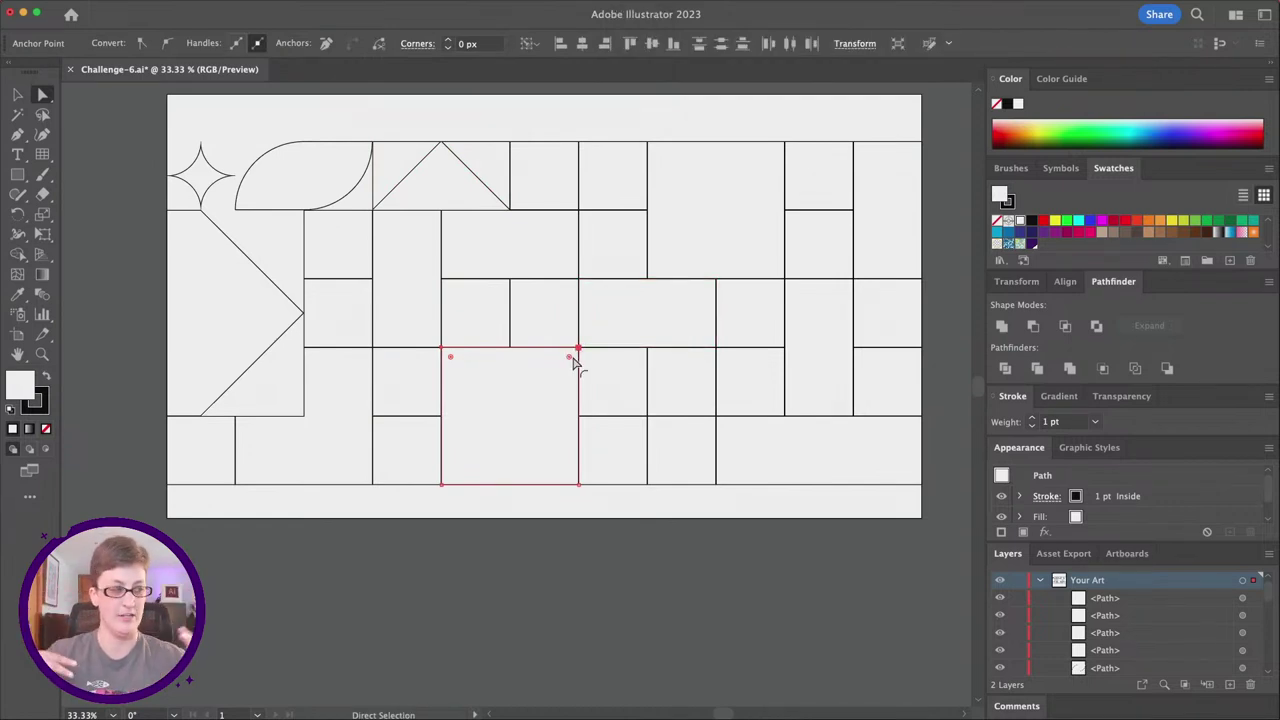
{"action": "left_click_drag", "start_coordinate": [571, 357], "coordinate": [505, 441]}
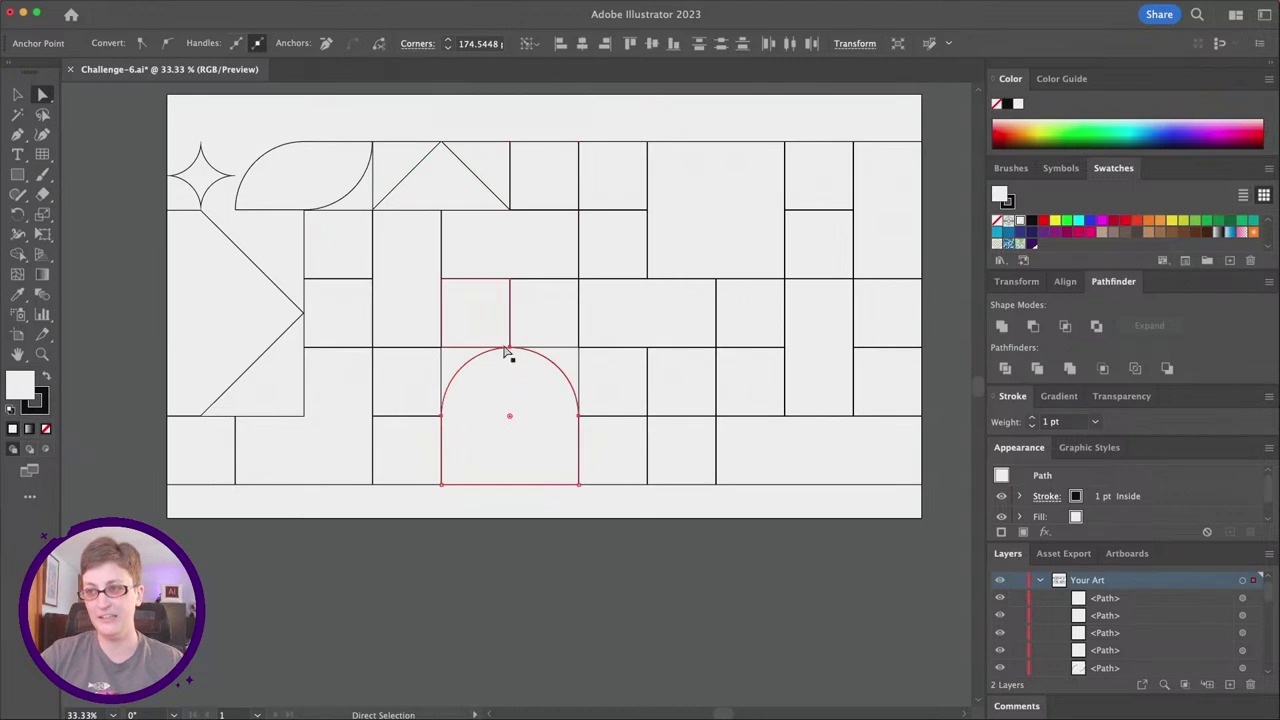
Round the lower-right corner of the small square above the arch's left half to about 174.5 px and make it Inverted Round.
{"action": "left_click", "coordinate": [467, 305]}
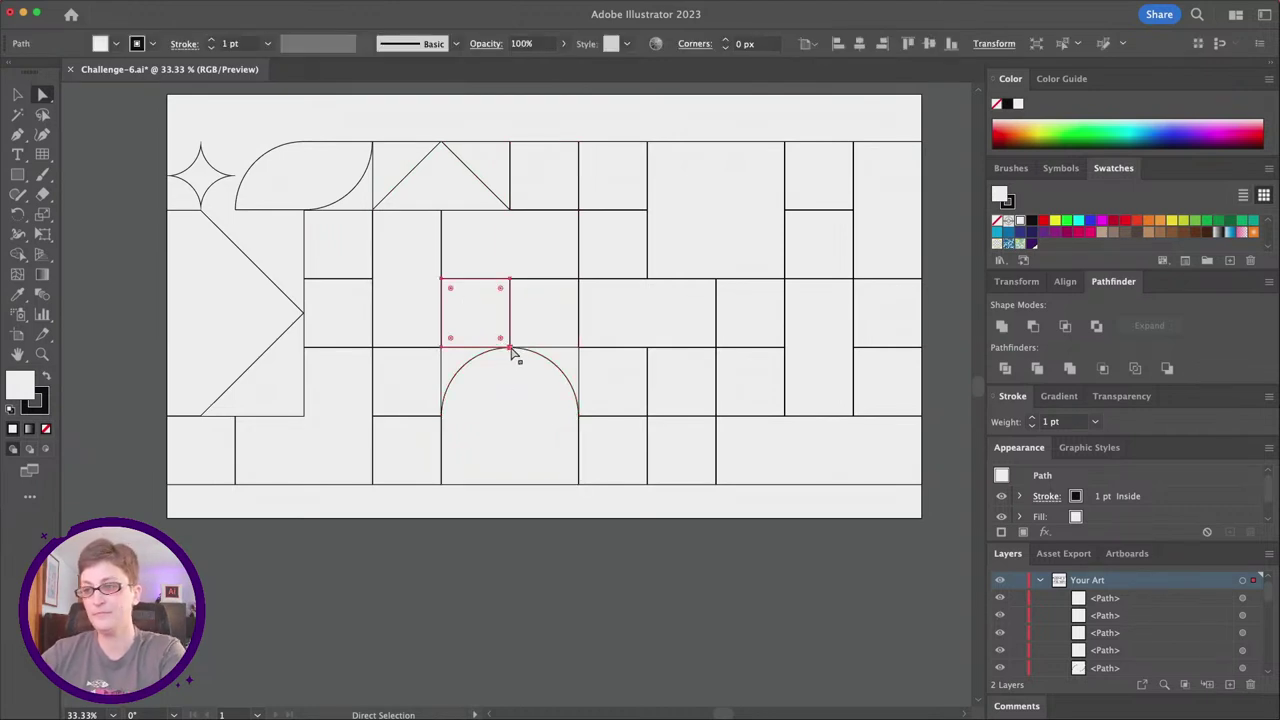
{"action": "left_click", "coordinate": [508, 347]}
{"action": "left_click_drag", "start_coordinate": [506, 344], "coordinate": [419, 283]}
{"action": "left_click_drag", "start_coordinate": [530, 338], "coordinate": [493, 318]}
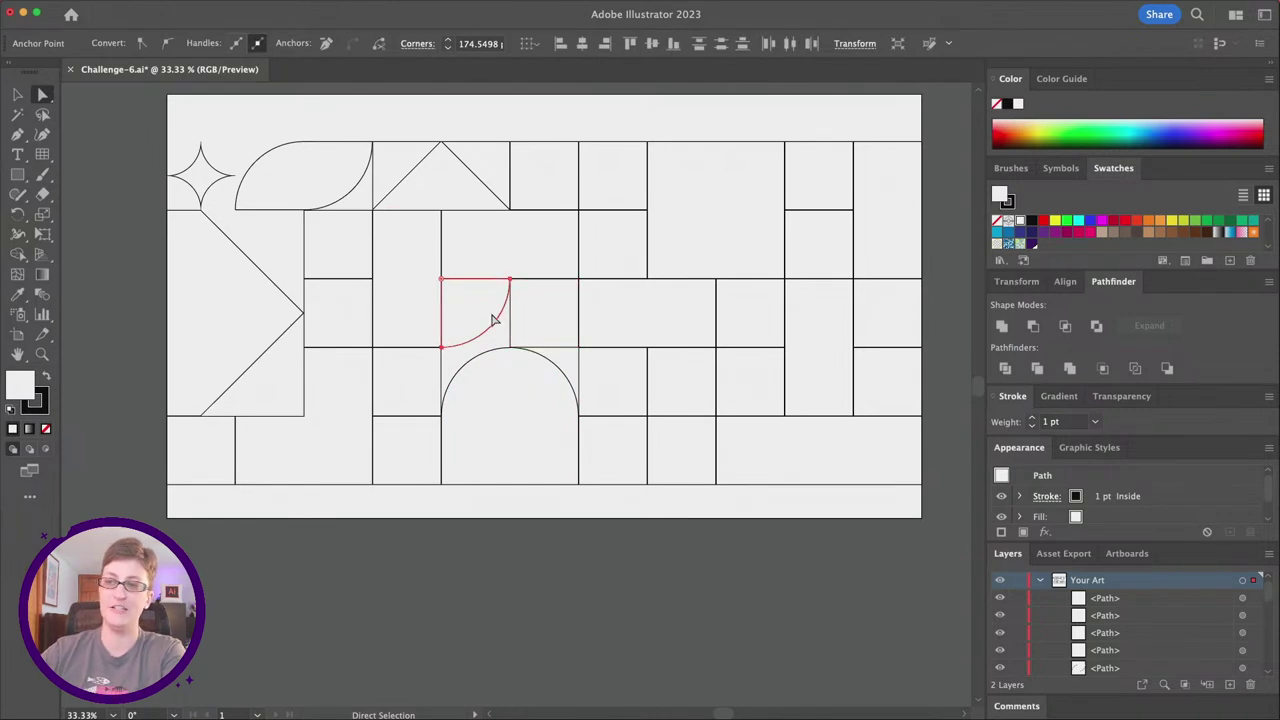
{"action": "left_click", "coordinate": [417, 43]}
{"action": "left_click", "coordinate": [391, 69]}
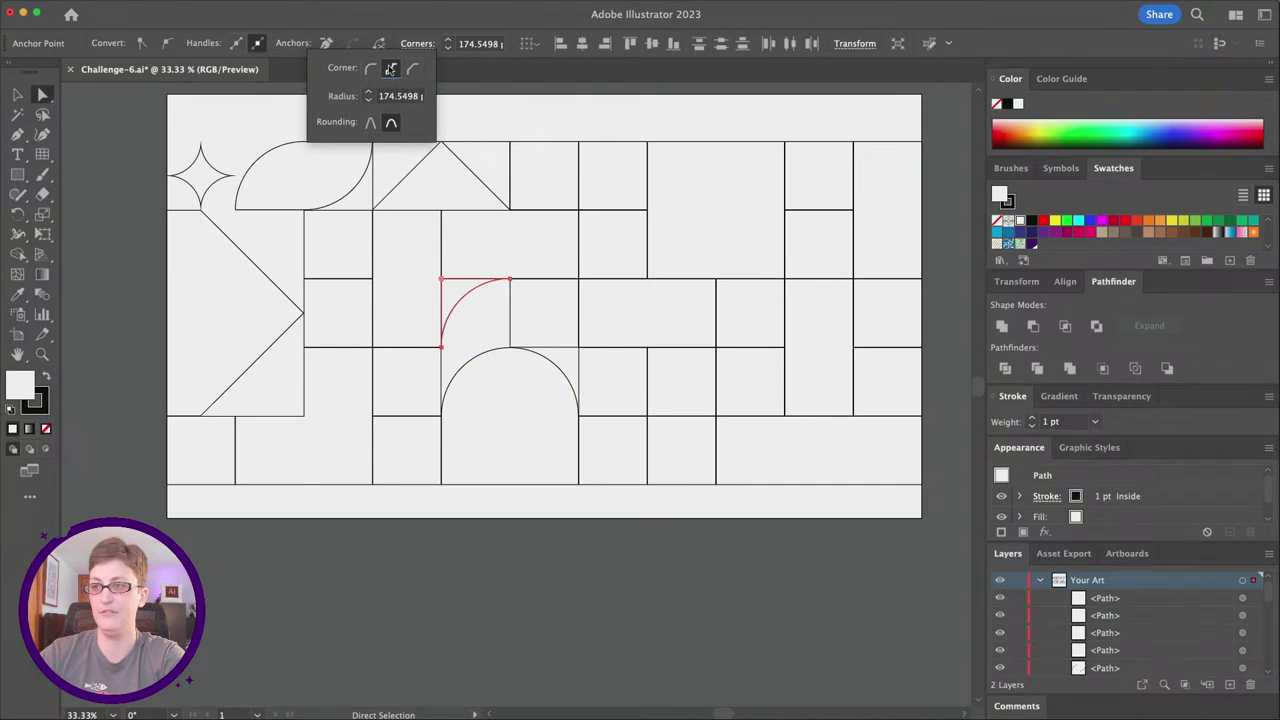
{"action": "key", "text": "Escape"}
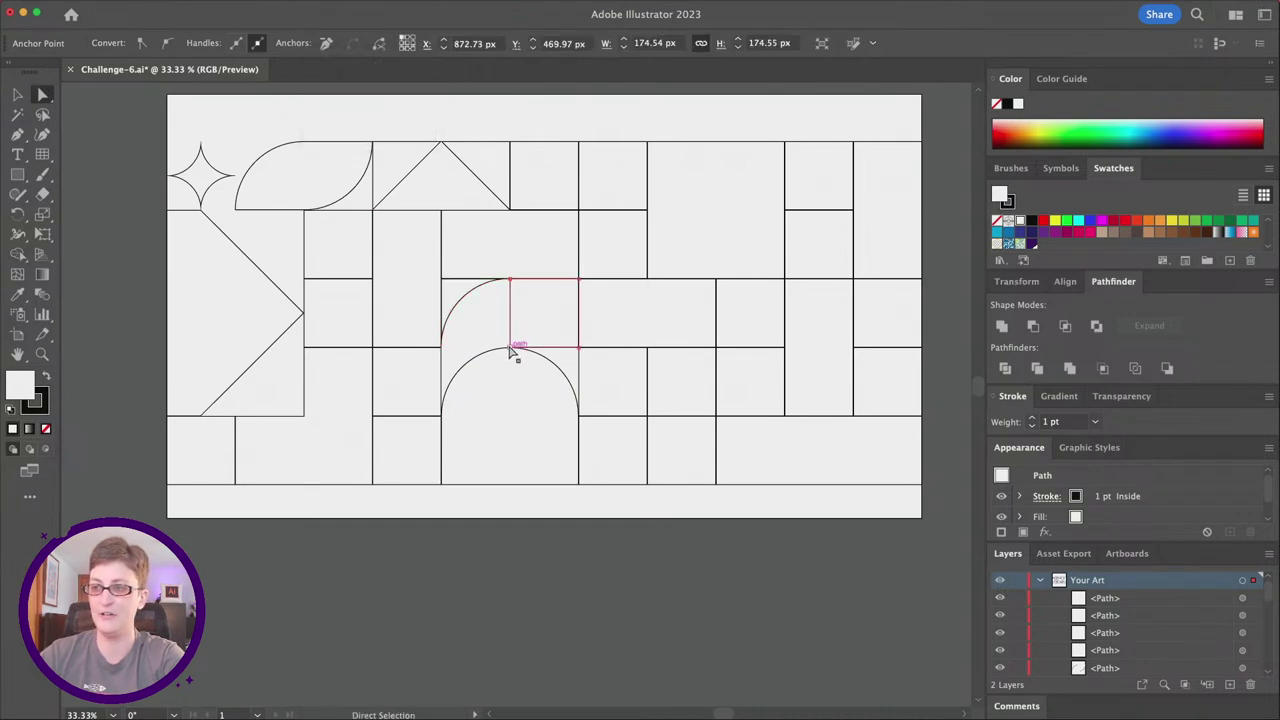
Round the lower-left corner of the square above the arch's right half to about 174.5 px and make it Inverted Round.
{"action": "left_click", "coordinate": [511, 344]}
{"action": "left_click_drag", "start_coordinate": [512, 345], "coordinate": [598, 293]}
{"action": "left_click", "coordinate": [429, 48]}
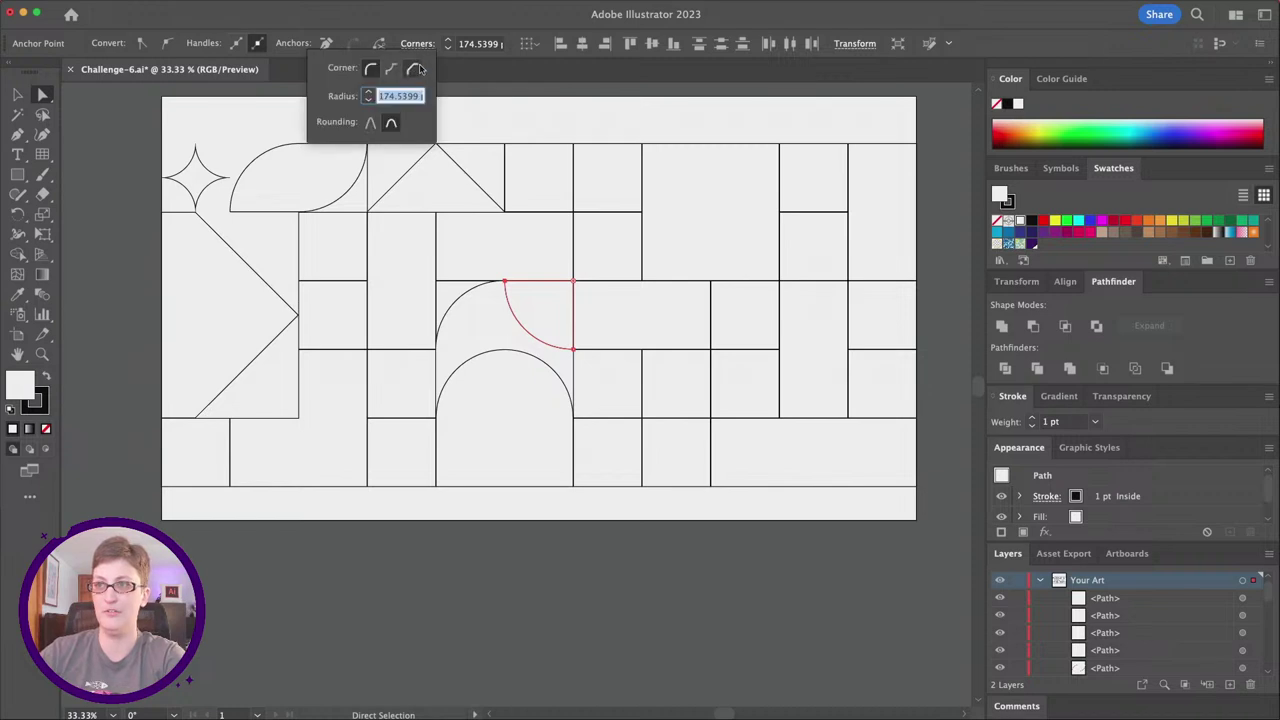
{"action": "left_click", "coordinate": [390, 70]}
Round both upper corners of the wide rectangle above the two arches to about 174.5 px, forming a half circle.
{"action": "left_click", "coordinate": [449, 226]}
{"action": "left_click", "coordinate": [443, 214]}
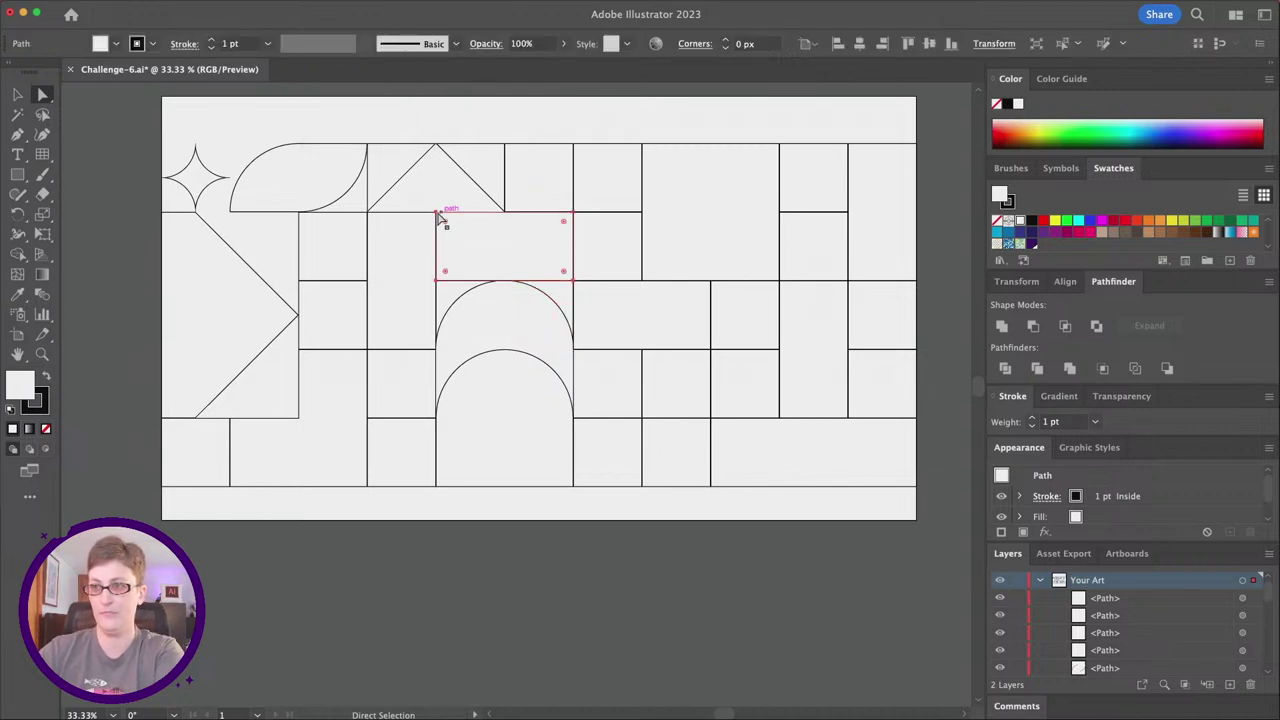
{"action": "left_click", "coordinate": [570, 220], "text": "shift"}
{"action": "left_click_drag", "start_coordinate": [568, 218], "coordinate": [440, 282]}
Try rounding the upper-right corner of the tall rectangle left of the stacked arches, and undo the attempt.
{"action": "scroll", "coordinate": [408, 278], "scroll_direction": "left", "scroll_amount": 5}
{"action": "scroll", "coordinate": [408, 278], "scroll_direction": "down", "scroll_amount": 2}
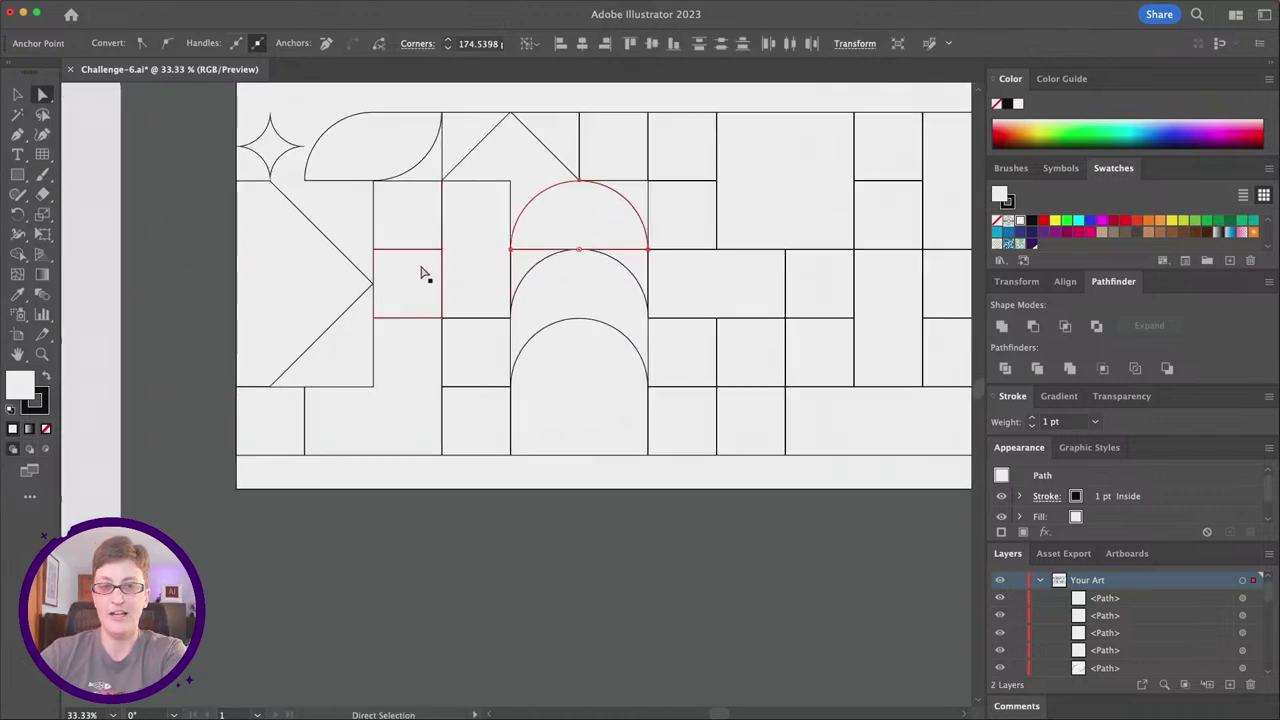
{"action": "left_click", "coordinate": [477, 226]}
{"action": "left_click", "coordinate": [445, 184]}
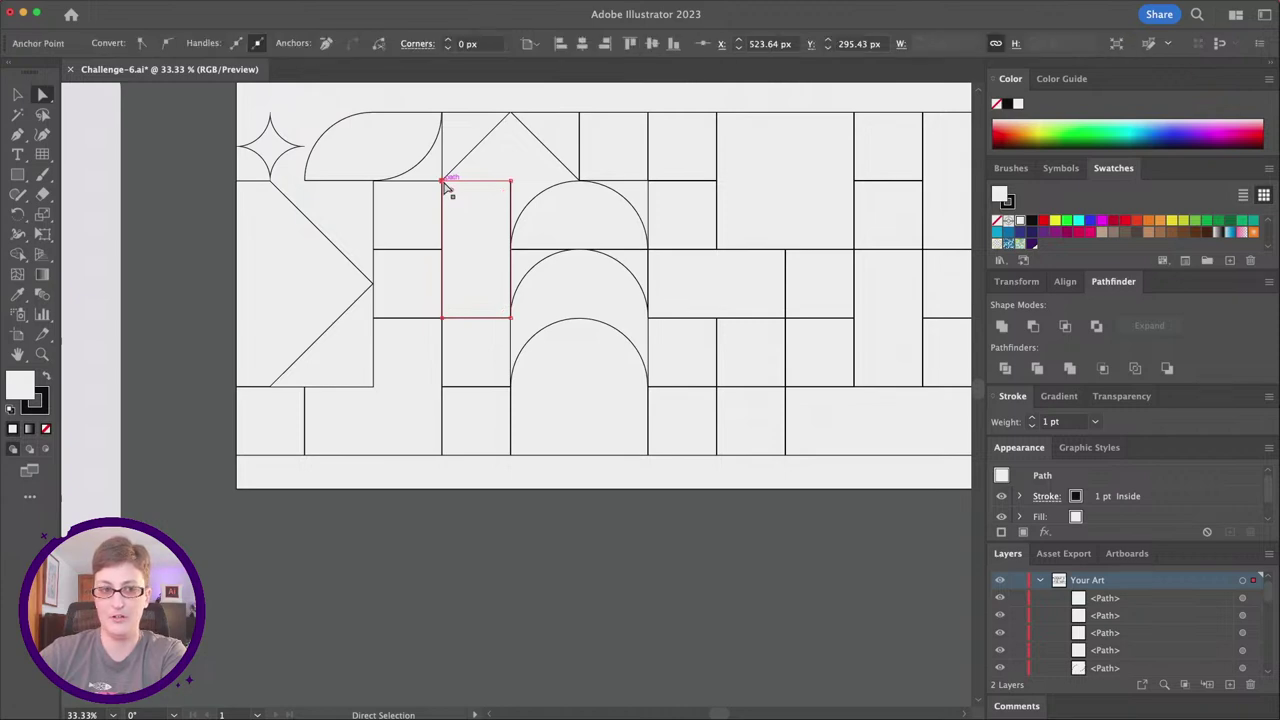
{"action": "left_click", "coordinate": [517, 178]}
{"action": "left_click", "coordinate": [510, 182]}
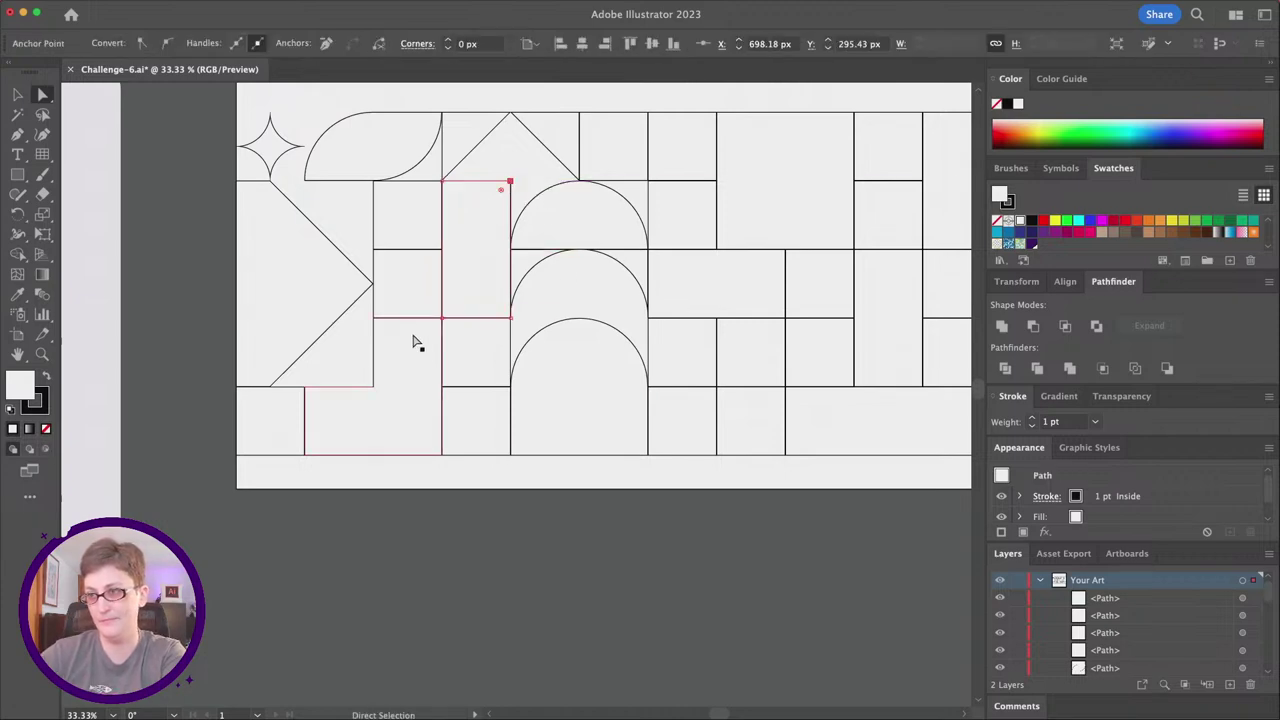
{"action": "left_click_drag", "start_coordinate": [503, 188], "coordinate": [439, 235]}
{"action": "key", "text": "super+z"}
{"action": "key", "text": "super+z"}
Round the tall rectangle's upper-right and lower-left corners to their maximum, forming a leaf shape.
{"action": "left_click", "coordinate": [512, 182]}
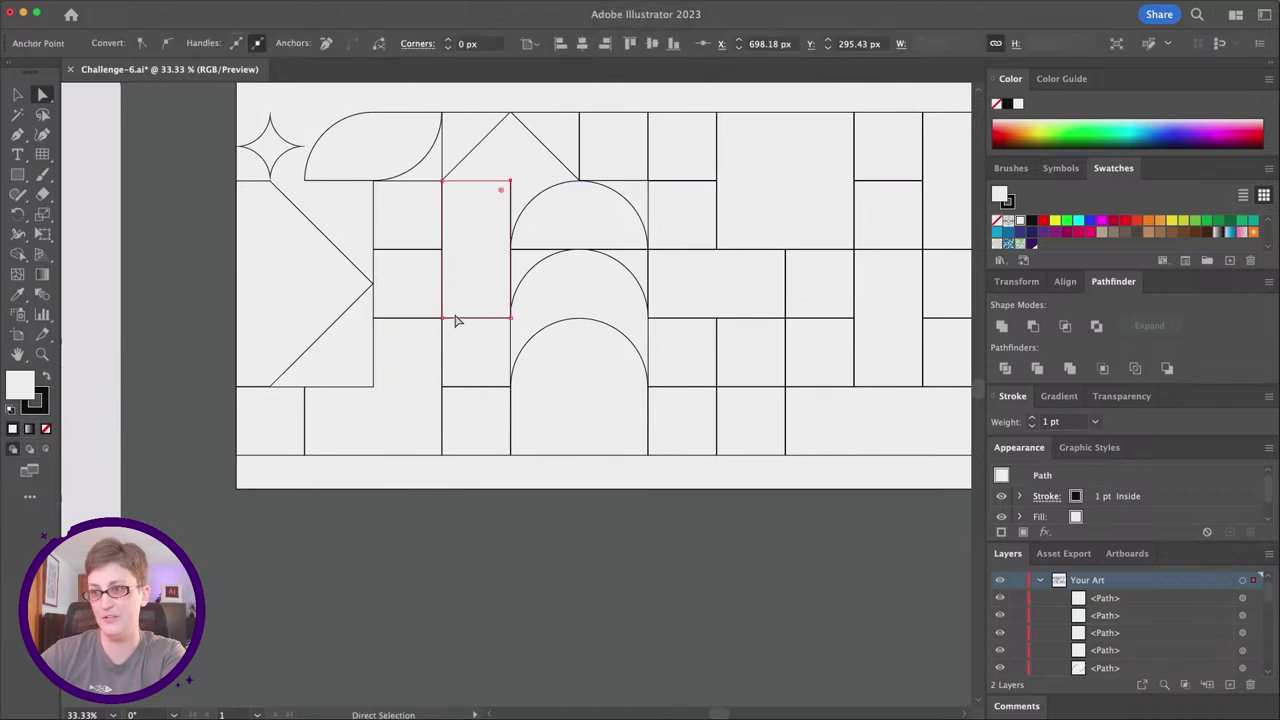
{"action": "left_click", "coordinate": [443, 319], "text": "shift"}
{"action": "left_click_drag", "start_coordinate": [449, 317], "coordinate": [462, 255]}
Fully round the upper-left corner of the square left of the tall leaf and the lower-right corner of the square below it.
{"action": "scroll", "coordinate": [455, 245], "scroll_direction": "right", "scroll_amount": 3}
{"action": "left_click", "coordinate": [341, 228]}
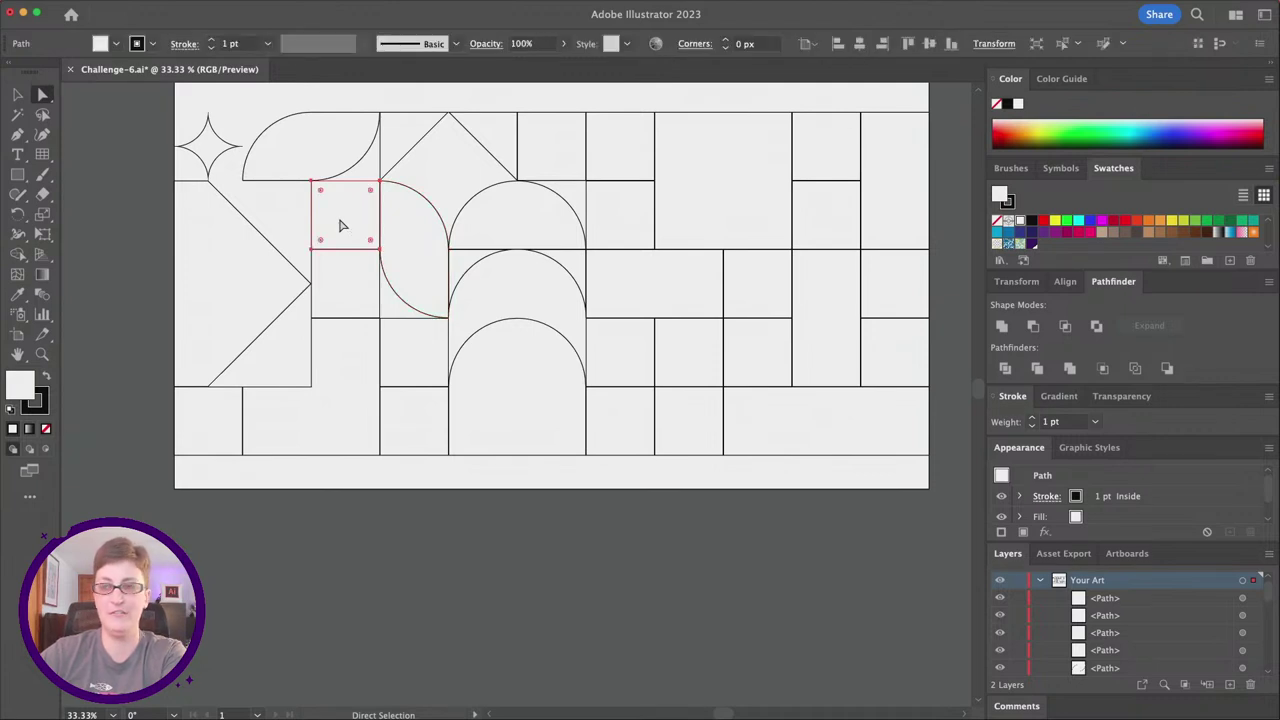
{"action": "left_click_drag", "start_coordinate": [315, 187], "coordinate": [366, 256]}
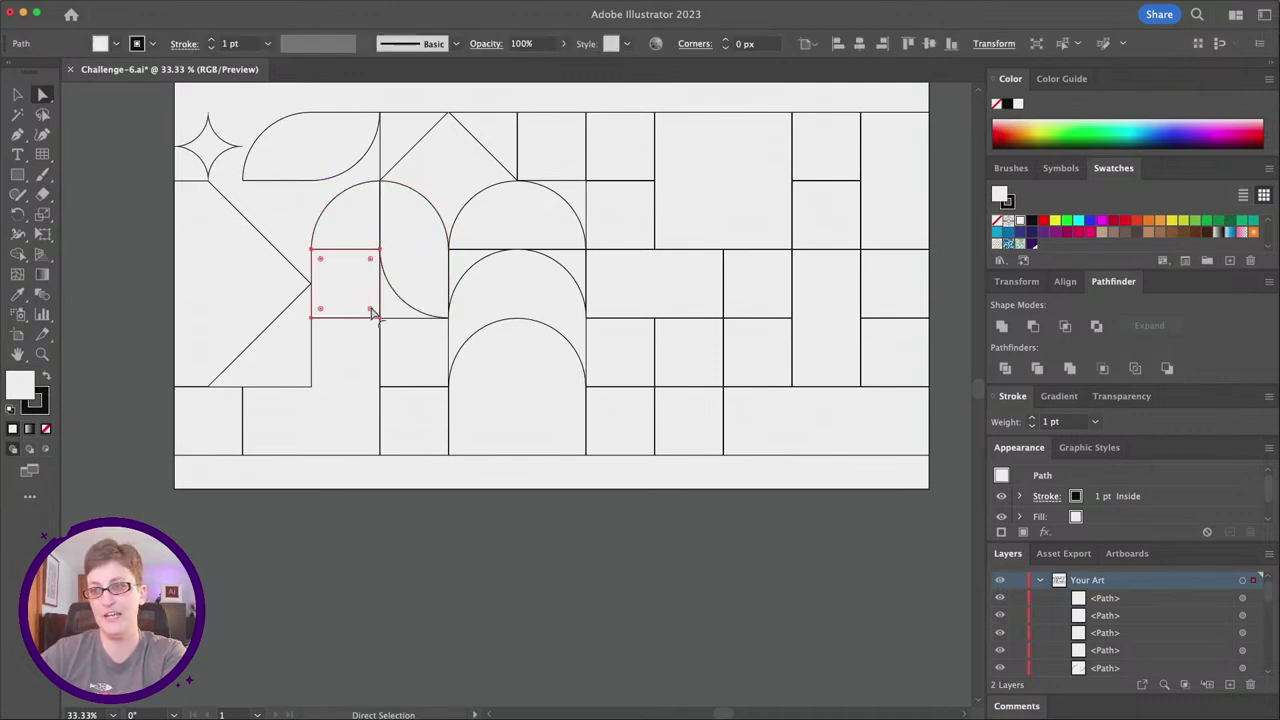
{"action": "left_click_drag", "start_coordinate": [371, 309], "coordinate": [309, 251]}
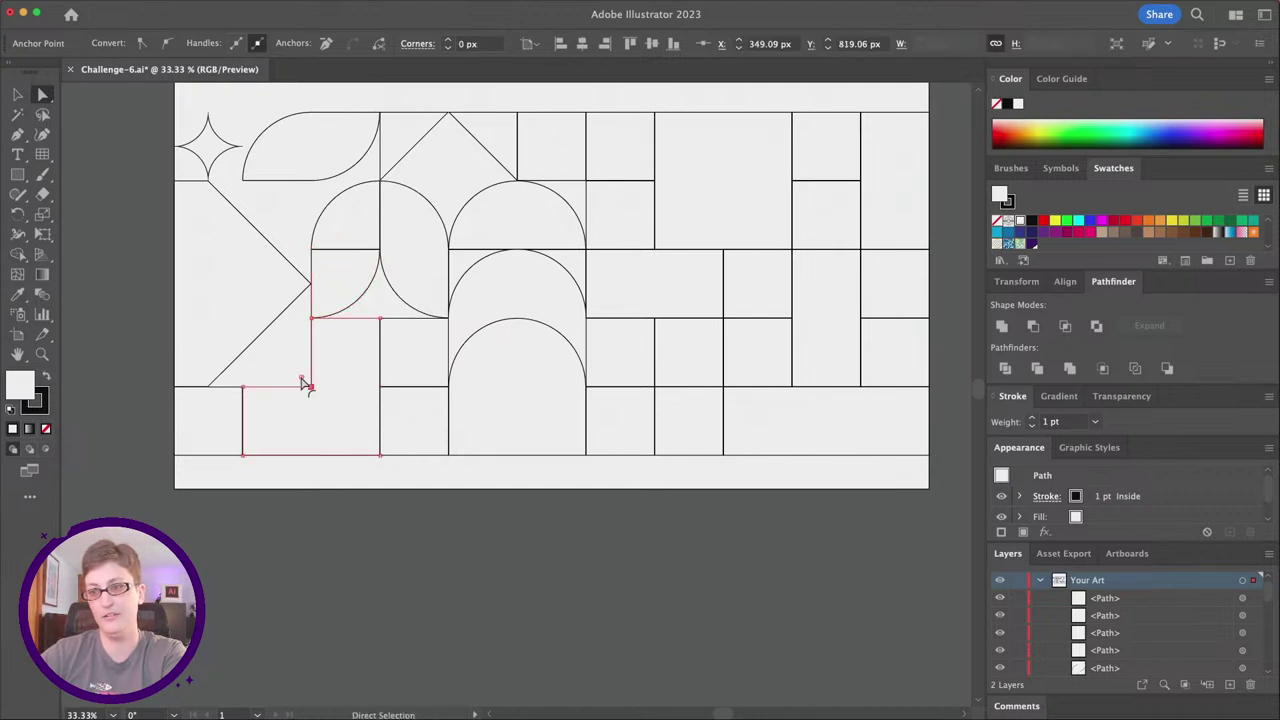
Round the L-shaped block's inner corner to about 174.5 px and its outer lower-right corner to about 349.1 px.
{"action": "left_click_drag", "start_coordinate": [306, 381], "coordinate": [176, 279]}
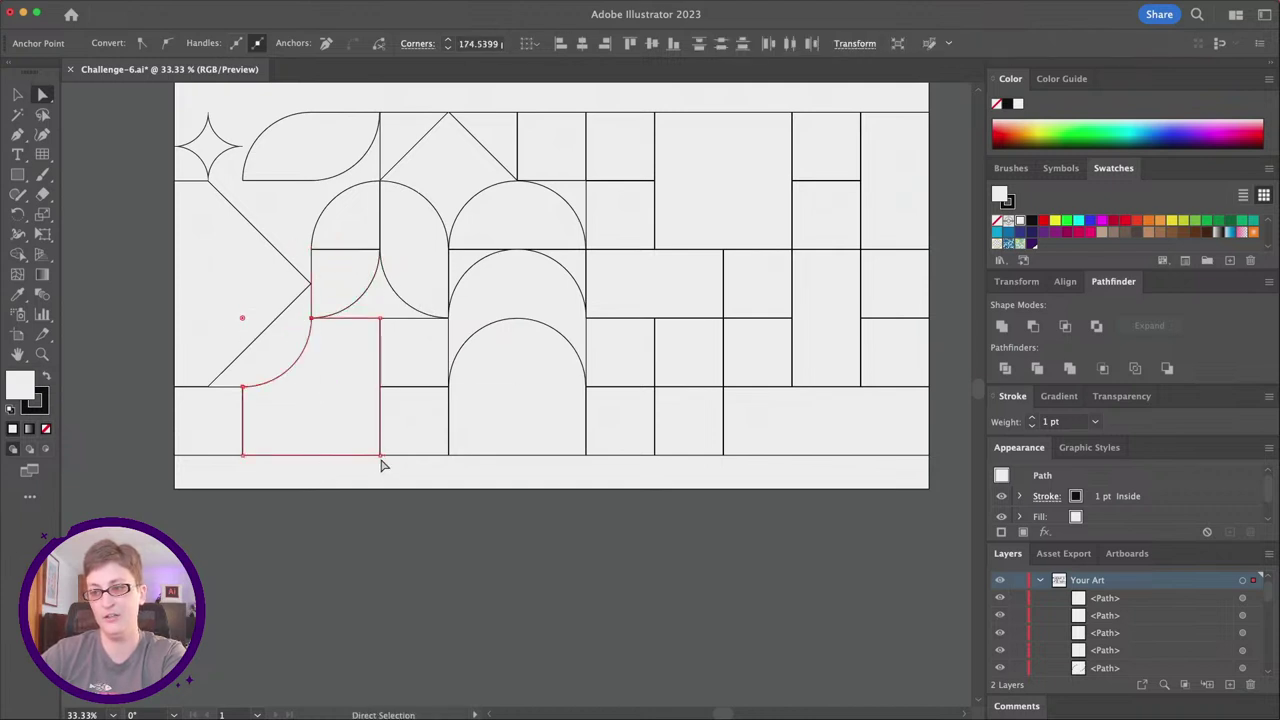
{"action": "left_click", "coordinate": [379, 456]}
{"action": "left_click_drag", "start_coordinate": [374, 449], "coordinate": [163, 335]}
{"action": "scroll", "coordinate": [257, 430], "scroll_direction": "right", "scroll_amount": 5}
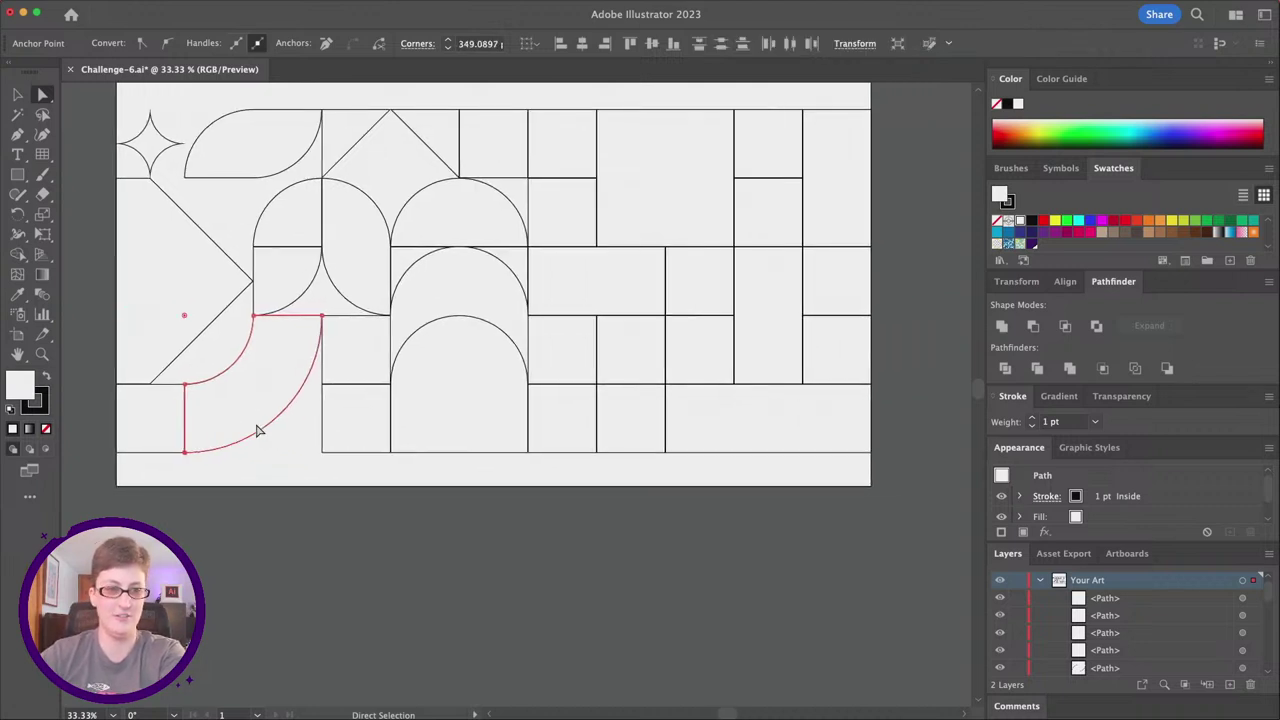
Round both lower corners of the bottom-row square just left of the stacked arches to about 87.27 px.
{"action": "left_click", "coordinate": [240, 451]}
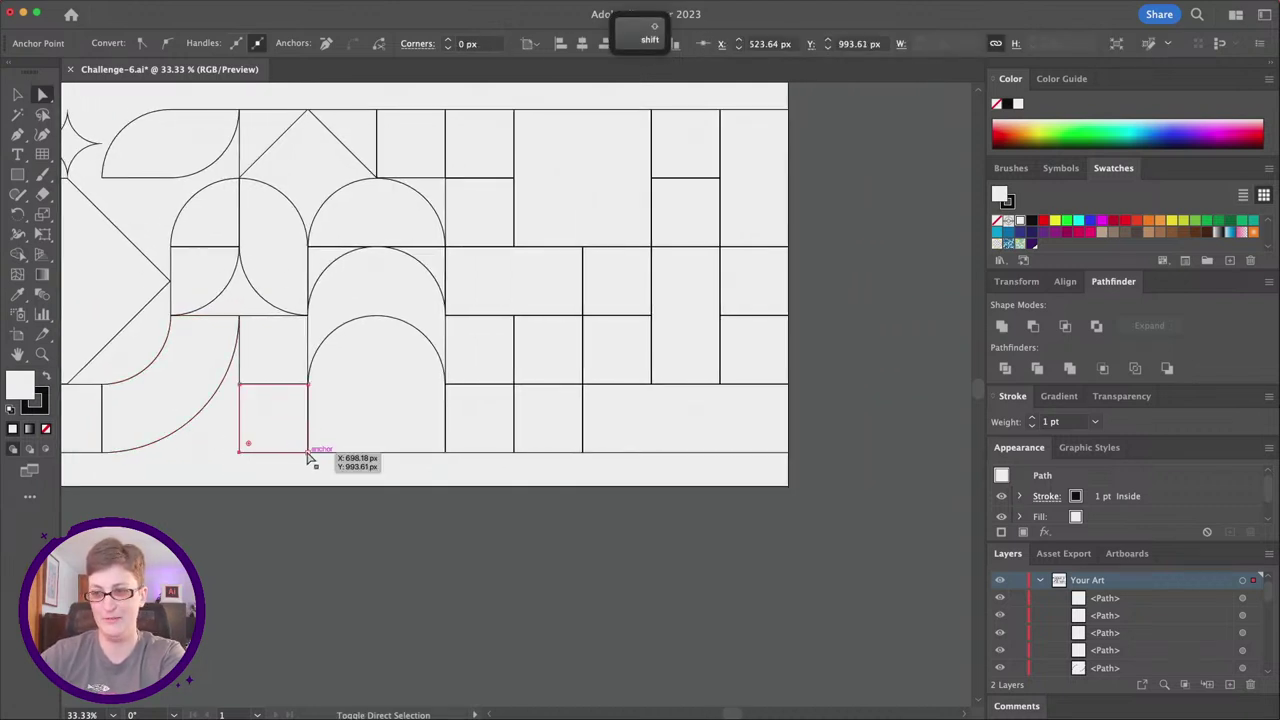
{"action": "left_click", "coordinate": [308, 452], "text": "shift"}
{"action": "left_click_drag", "start_coordinate": [250, 446], "coordinate": [306, 369]}
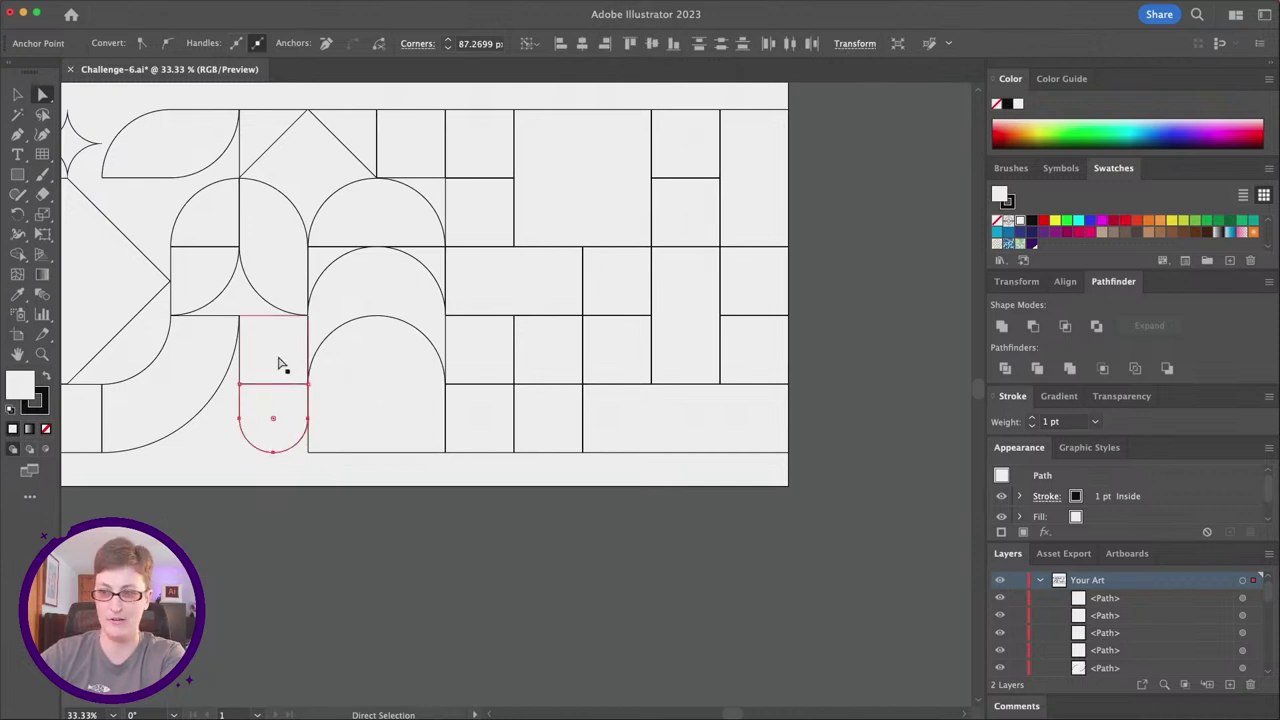
Turn the square above the U-shaped tile into a four-pointed star using inverted round corners of about 87.27 px.
{"action": "left_click", "coordinate": [272, 347]}
{"action": "left_click_drag", "start_coordinate": [250, 330], "coordinate": [380, 400]}
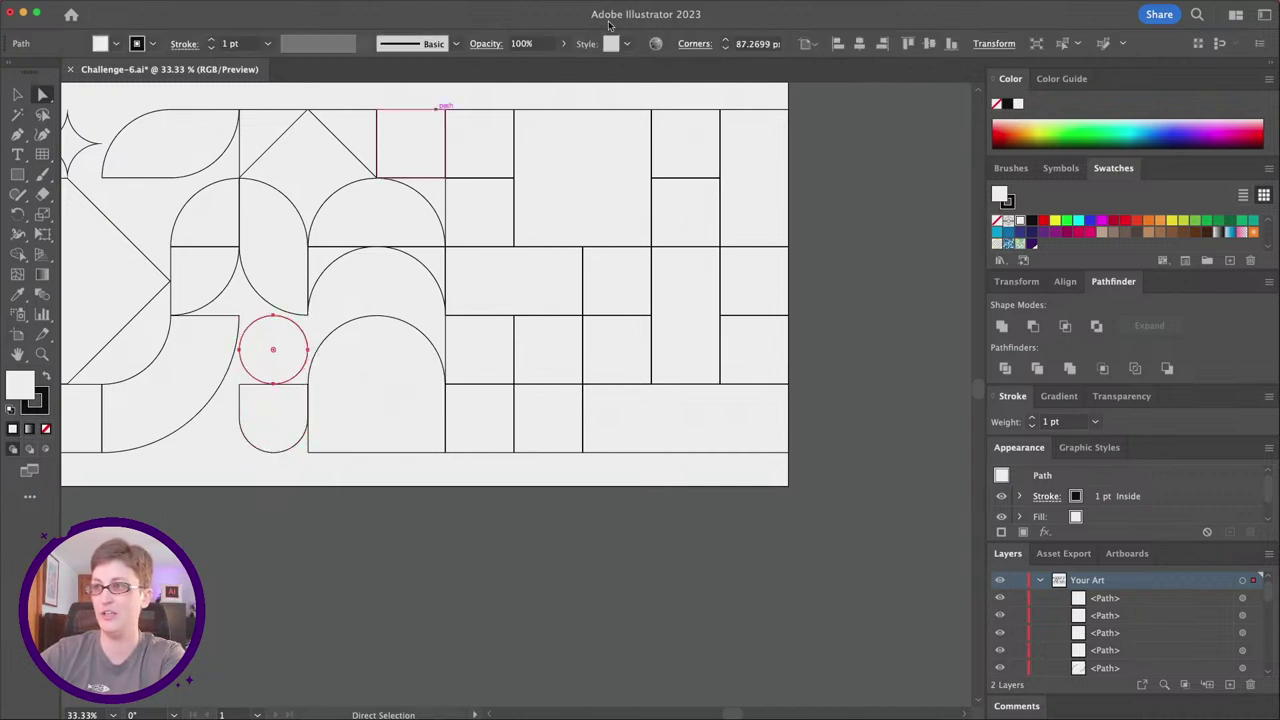
{"action": "left_click", "coordinate": [695, 44]}
{"action": "left_click", "coordinate": [668, 68]}
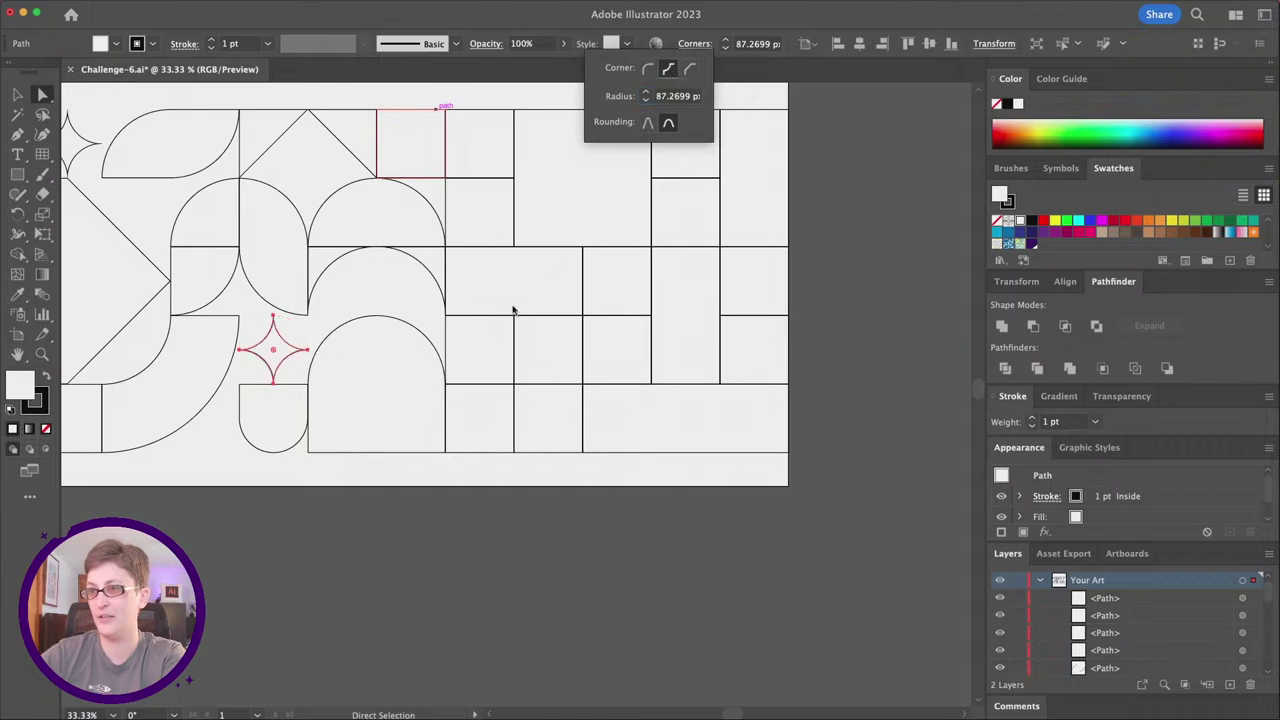
Turn the second bottom-row square to the right of the stacked arches into a four-pointed star with 87.27 px inverted round corners.
{"action": "left_click", "coordinate": [563, 390]}
{"action": "left_click_drag", "start_coordinate": [523, 394], "coordinate": [549, 420]}
{"action": "left_click", "coordinate": [682, 46]}
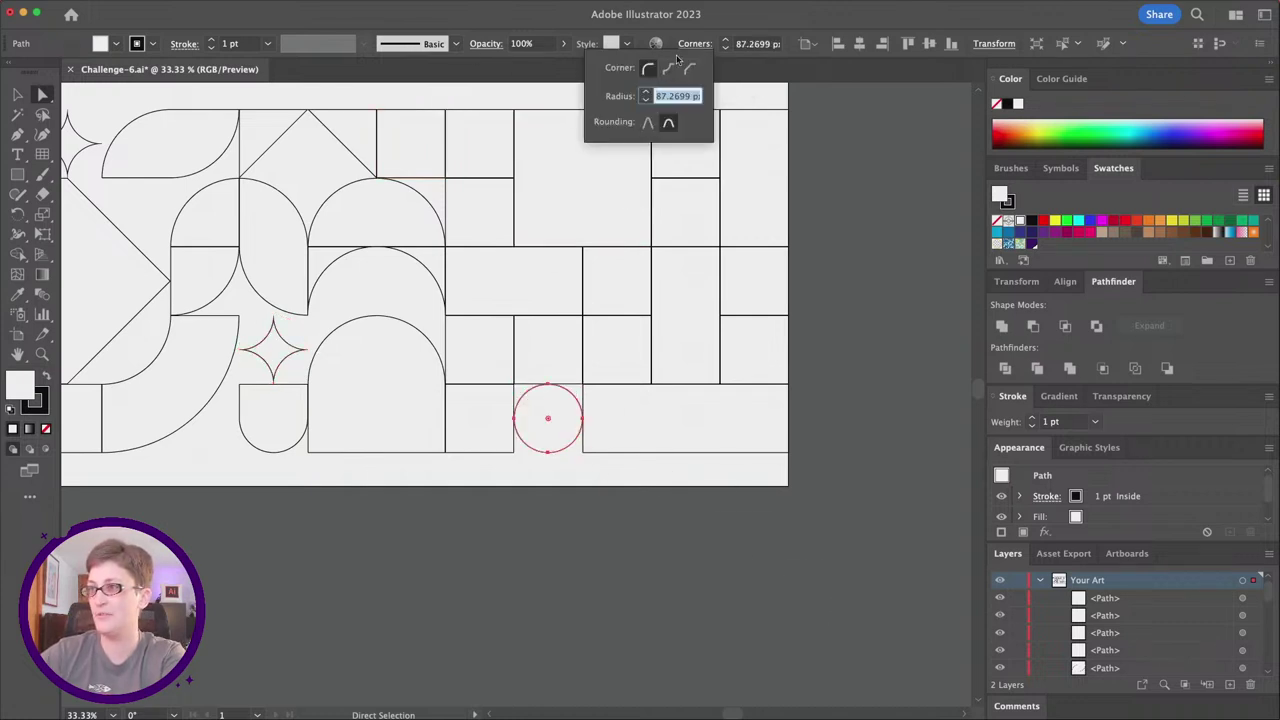
{"action": "left_click", "coordinate": [672, 69]}
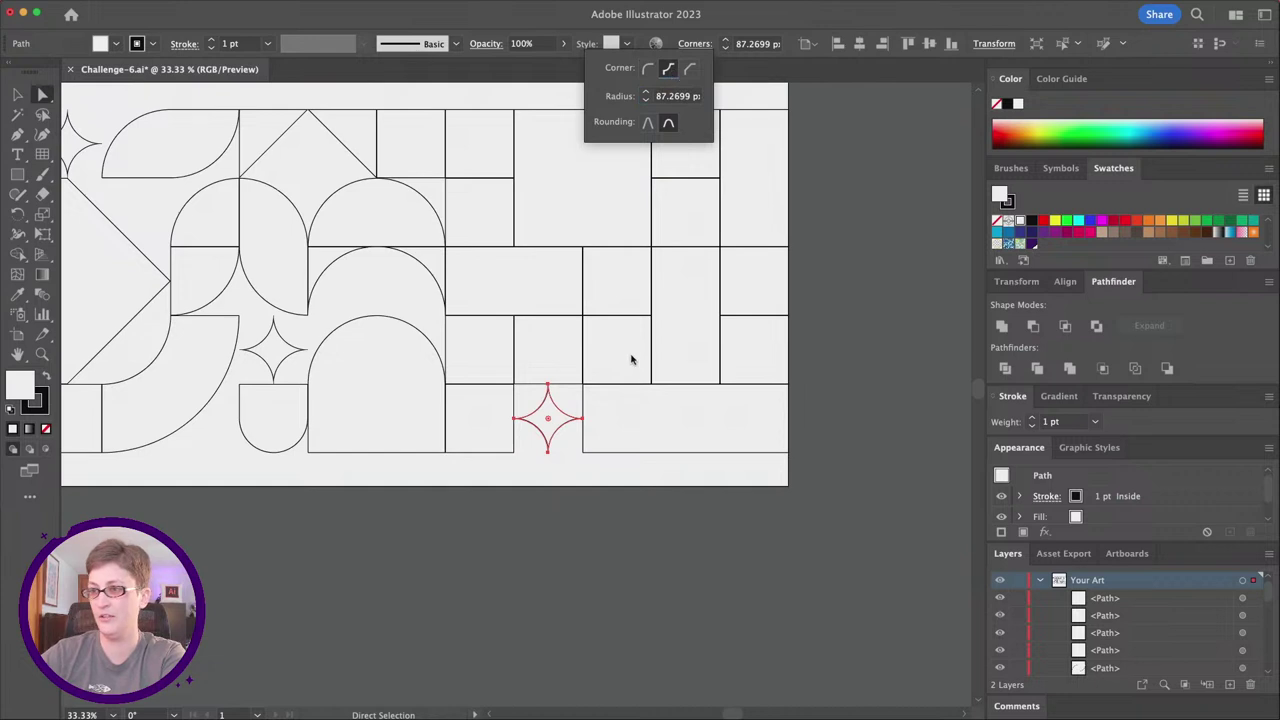
Apply inverted round corners of about 87.27 px to the sides of the two bottom-row blocks that face the star.
{"action": "left_click", "coordinate": [584, 456]}
{"action": "left_click", "coordinate": [584, 386]}
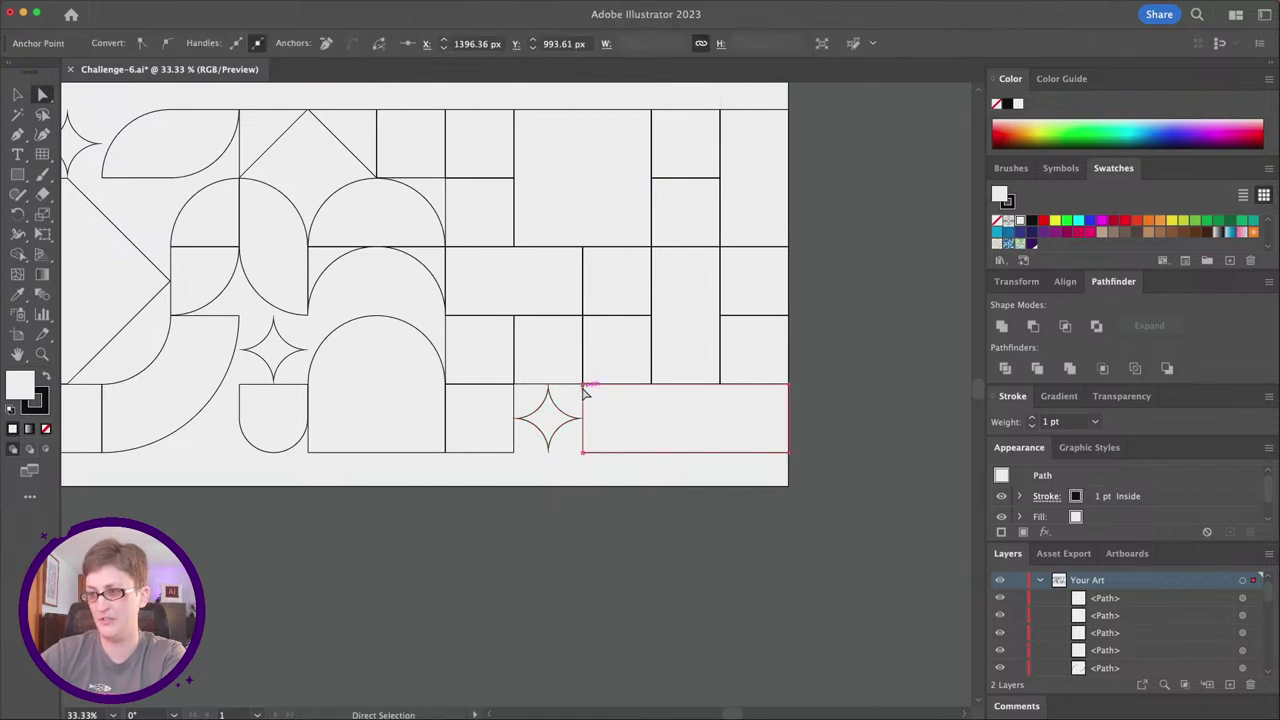
{"action": "left_click", "coordinate": [584, 452], "text": "shift"}
{"action": "left_click", "coordinate": [514, 452], "text": "shift"}
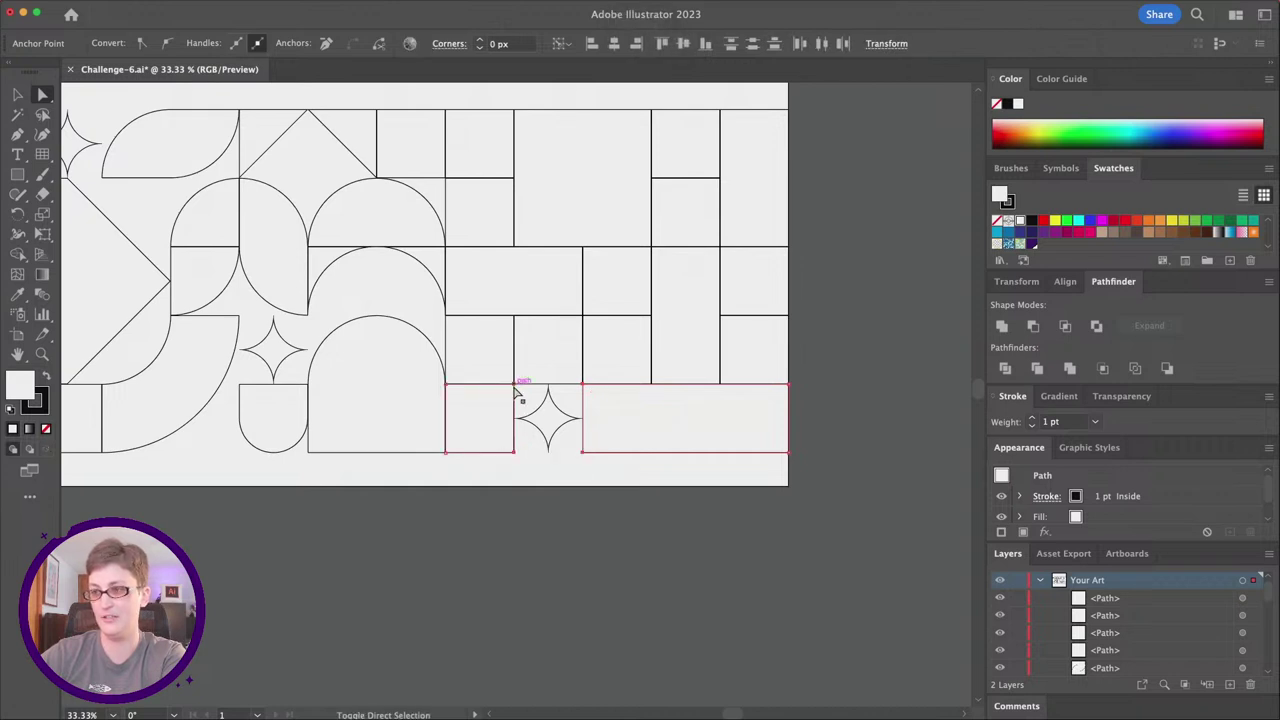
{"action": "left_click_drag", "start_coordinate": [589, 390], "coordinate": [612, 416]}
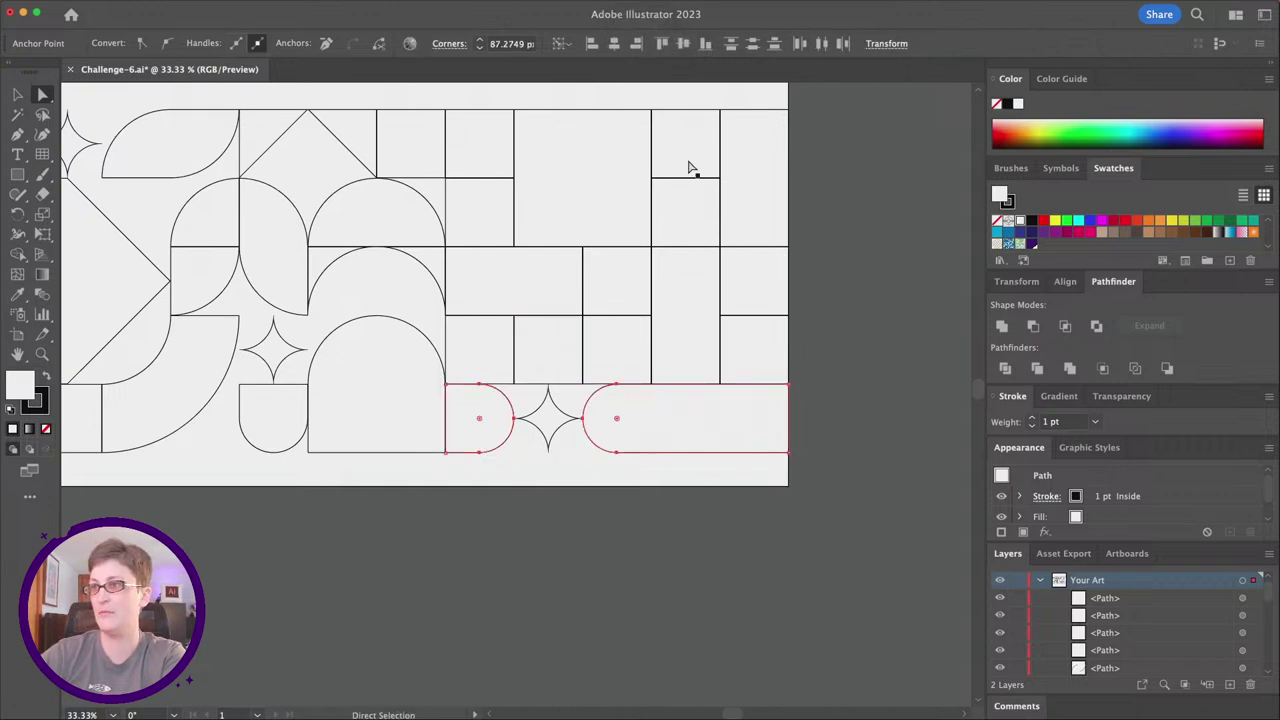
{"action": "left_click", "coordinate": [455, 43]}
{"action": "left_click", "coordinate": [424, 68]}
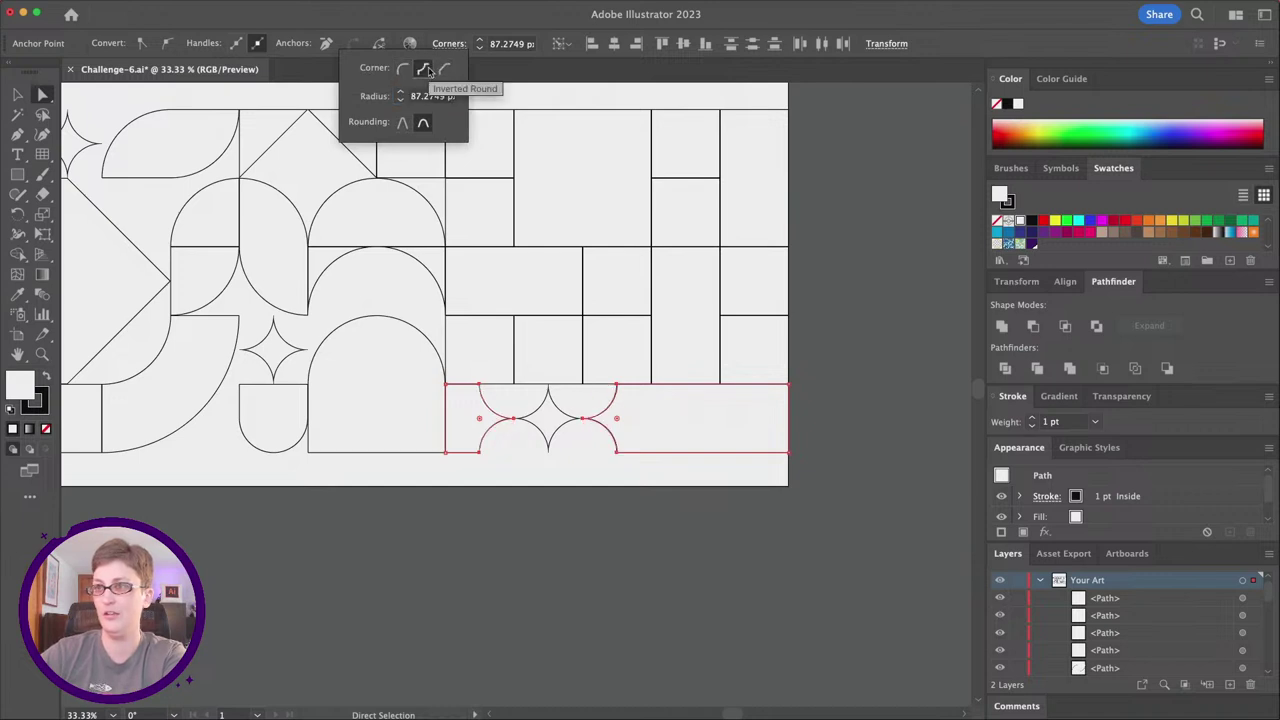
Round the upper-right and lower-left corners of the tall rectangle in the grid's upper-right corner to about 174.55 px, forming a leaf.
{"action": "left_click_drag", "start_coordinate": [808, 100], "coordinate": [723, 257]}
{"action": "left_click_drag", "start_coordinate": [780, 119], "coordinate": [674, 189]}
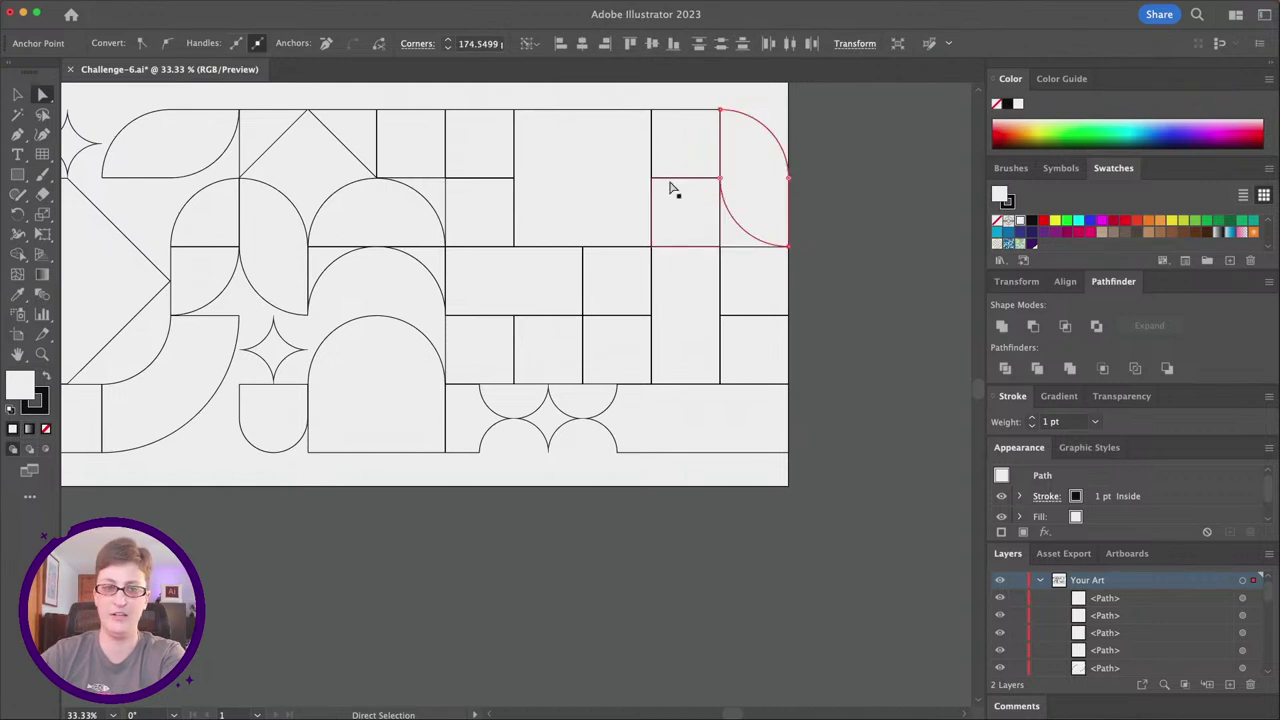
Chamfer the upper-right and lower-left corners of the large top-row square back to about the midpoints of its sides.
{"action": "left_click", "coordinate": [562, 148]}
{"action": "left_click", "coordinate": [651, 110]}
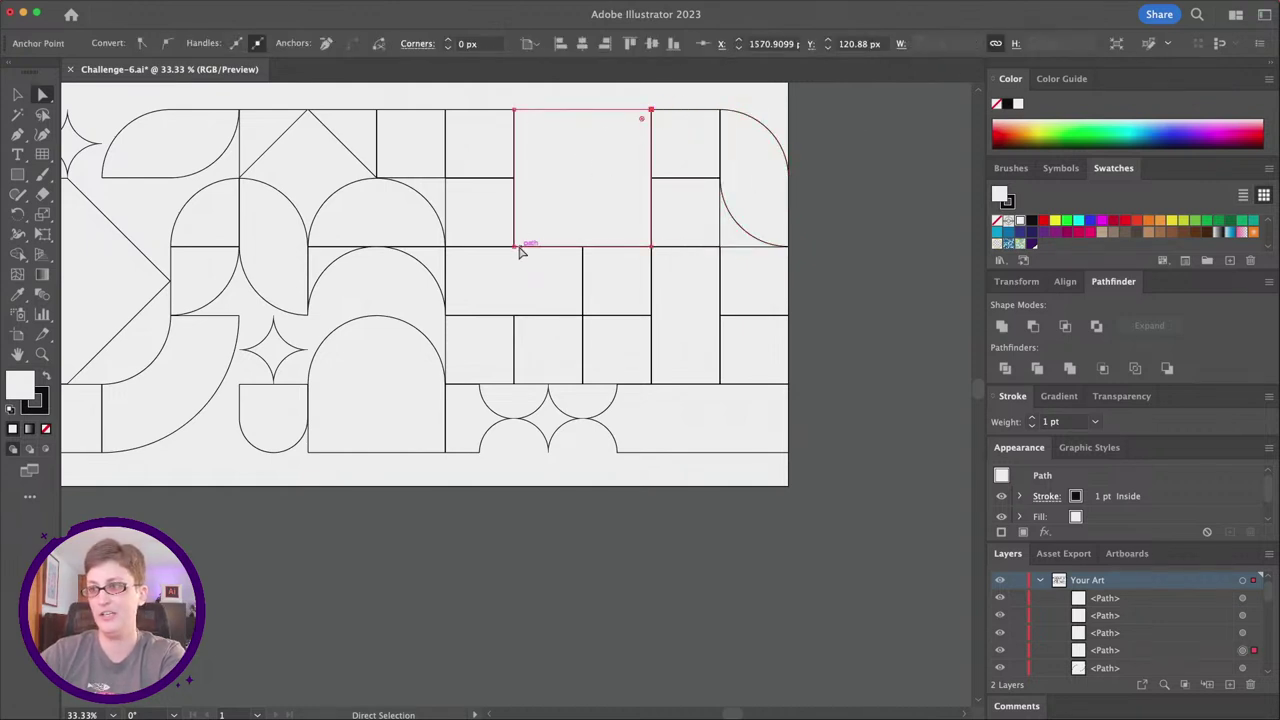
{"action": "left_click", "coordinate": [515, 246], "text": "shift"}
{"action": "left_click_drag", "start_coordinate": [641, 121], "coordinate": [594, 167]}
{"action": "left_click", "coordinate": [417, 43]}
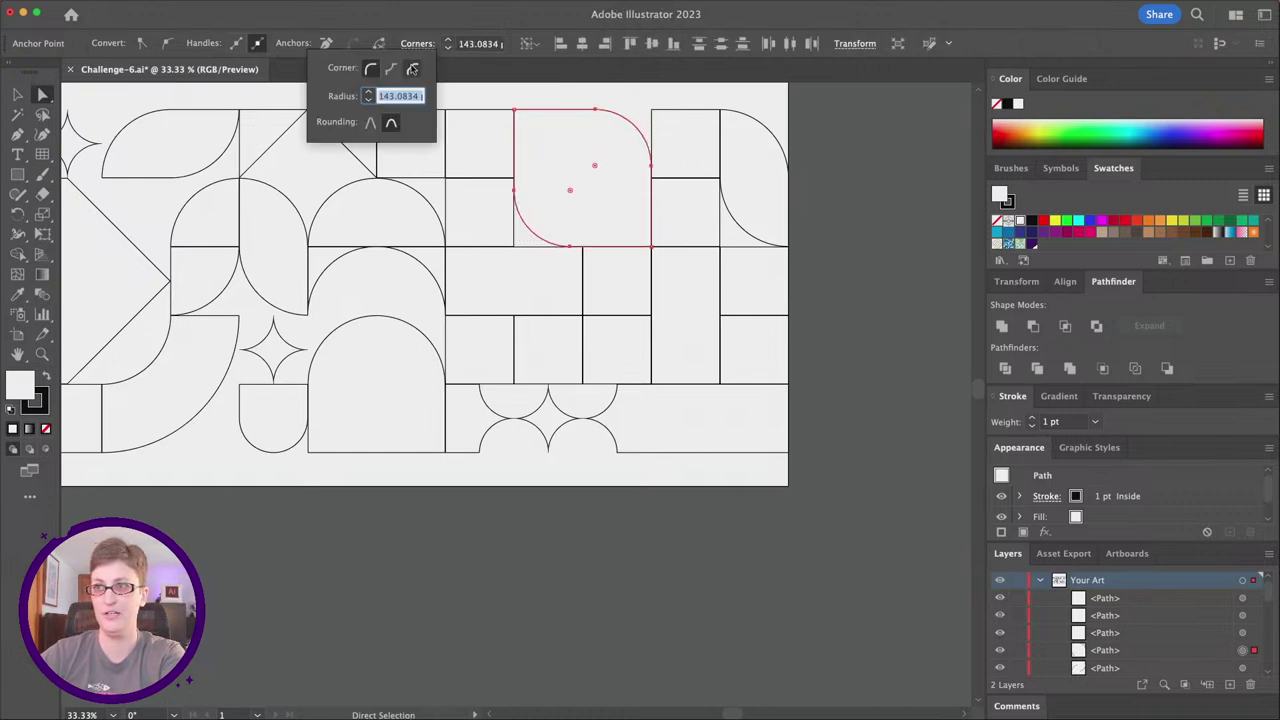
{"action": "left_click", "coordinate": [412, 69]}
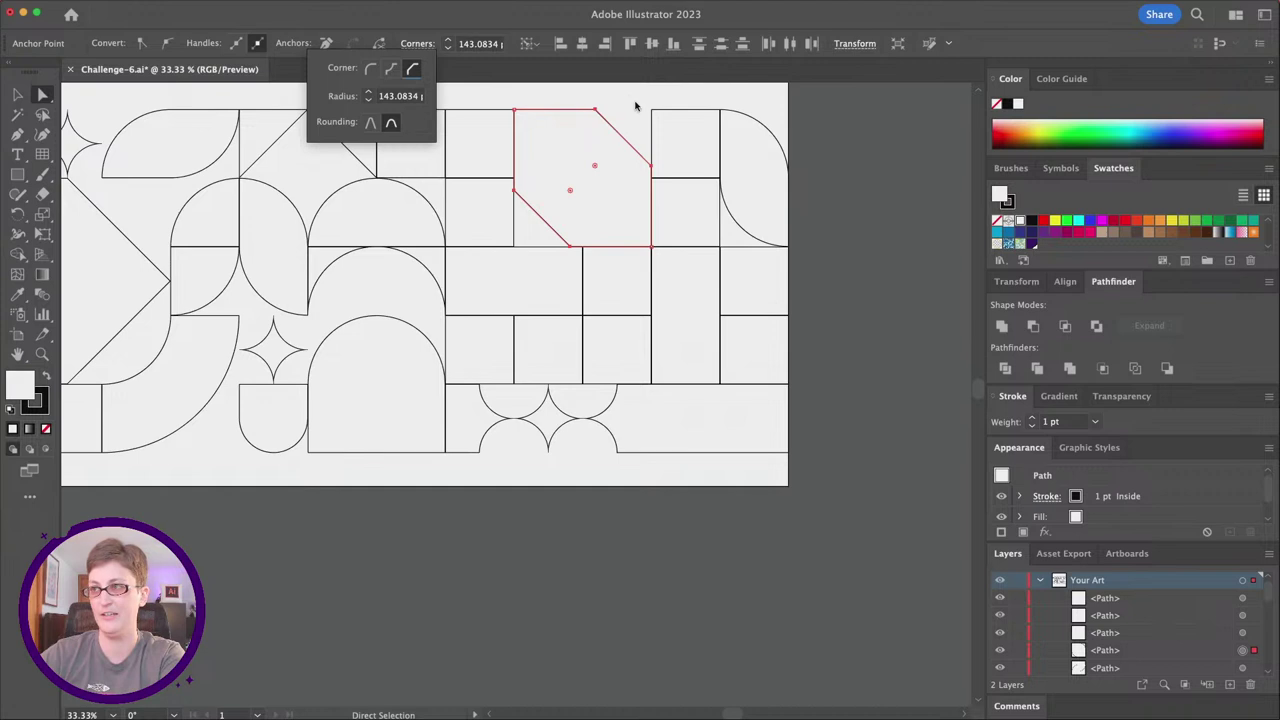
{"action": "key", "text": "Escape"}
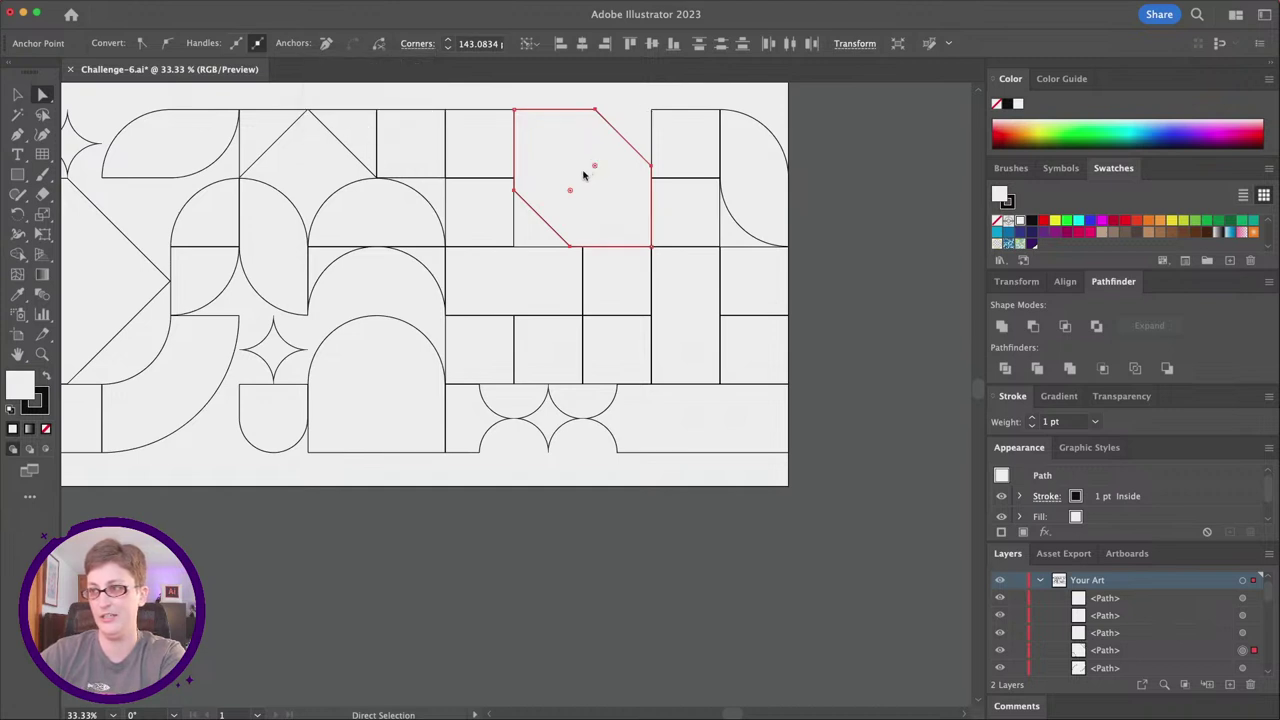
{"action": "left_click_drag", "start_coordinate": [594, 167], "coordinate": [585, 181]}
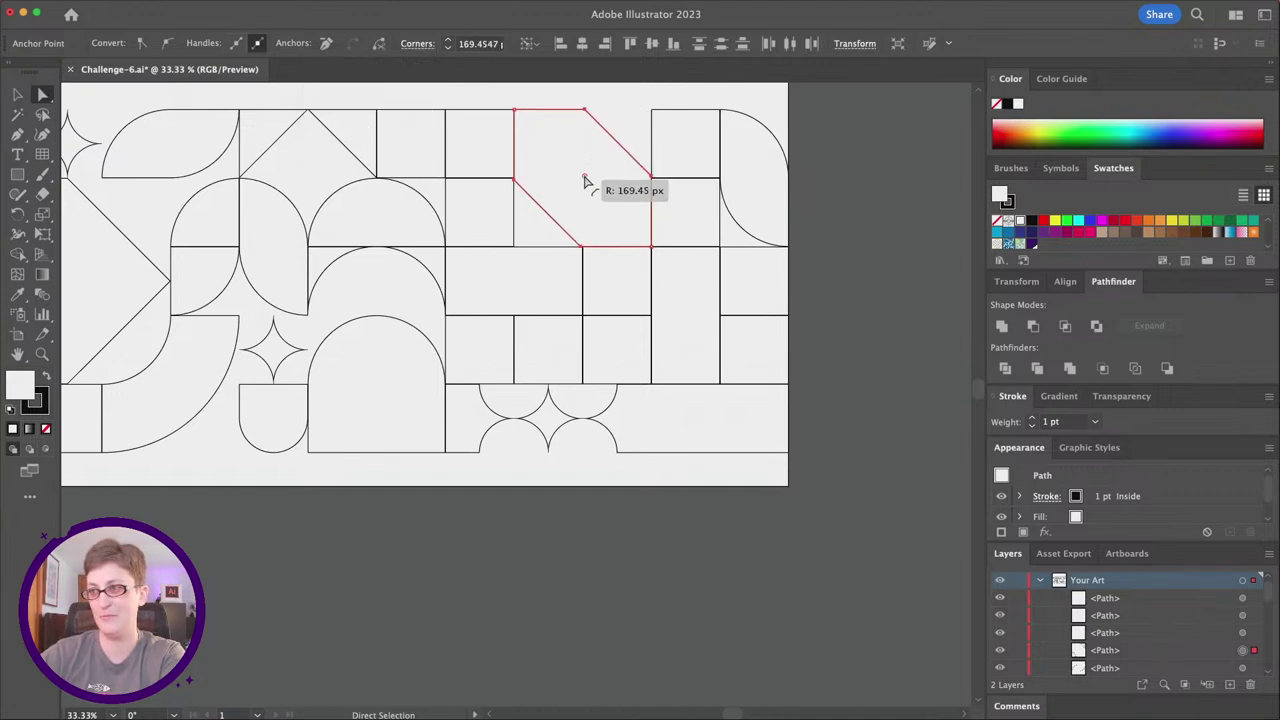
Chamfer the upper-left corner of the small square between the large chamfered block and the leaf to about 143.6 px.
{"action": "left_click", "coordinate": [648, 118]}
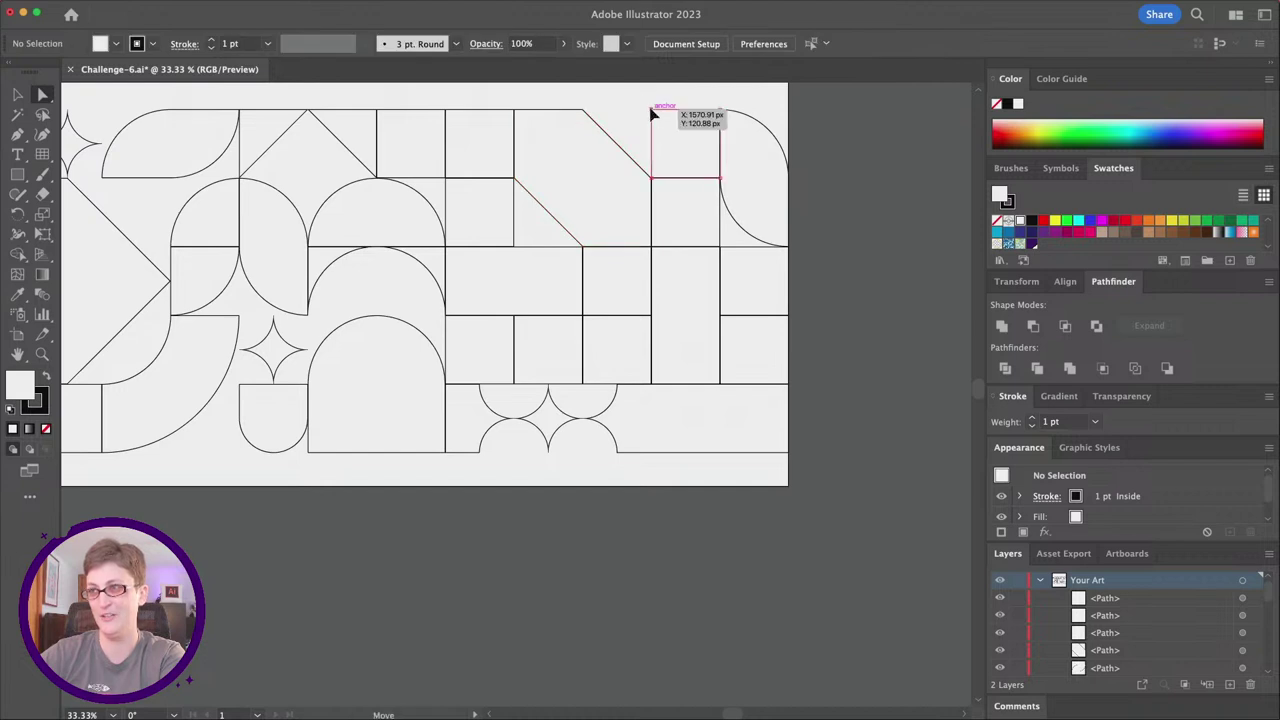
{"action": "left_click", "coordinate": [651, 115]}
{"action": "left_click_drag", "start_coordinate": [662, 124], "coordinate": [714, 180]}
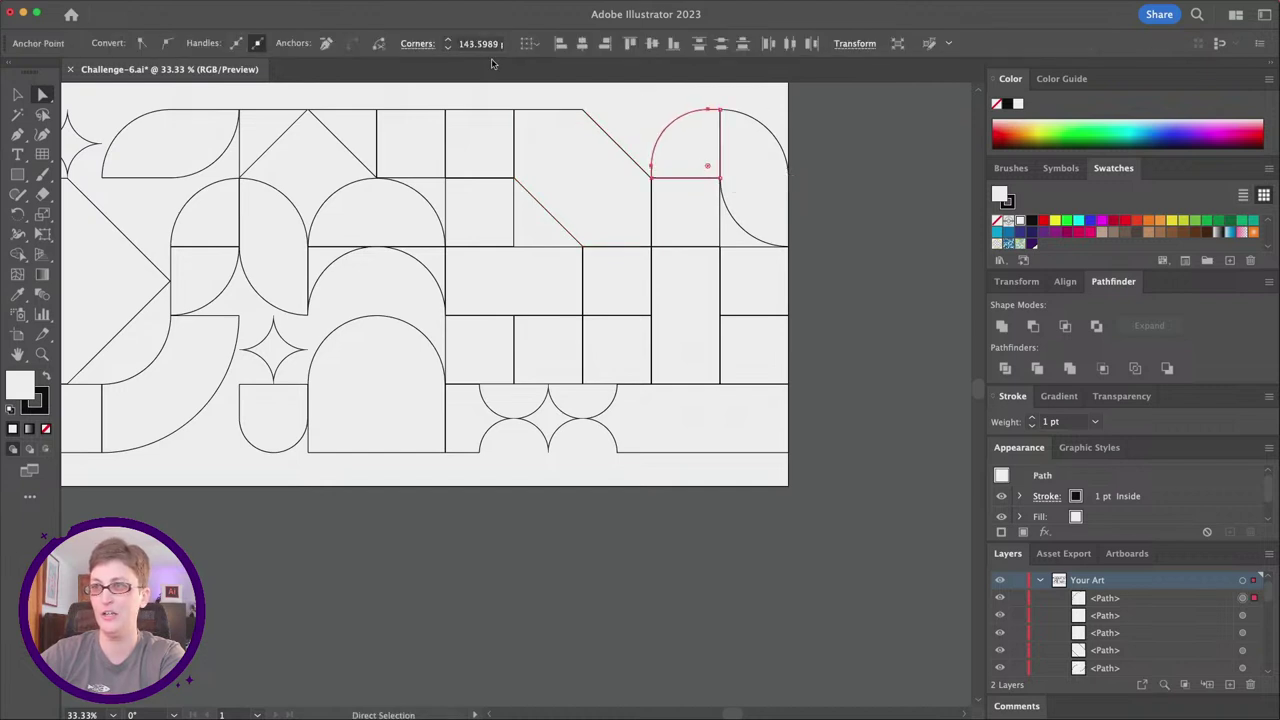
{"action": "left_click", "coordinate": [417, 44]}
{"action": "left_click", "coordinate": [412, 68]}
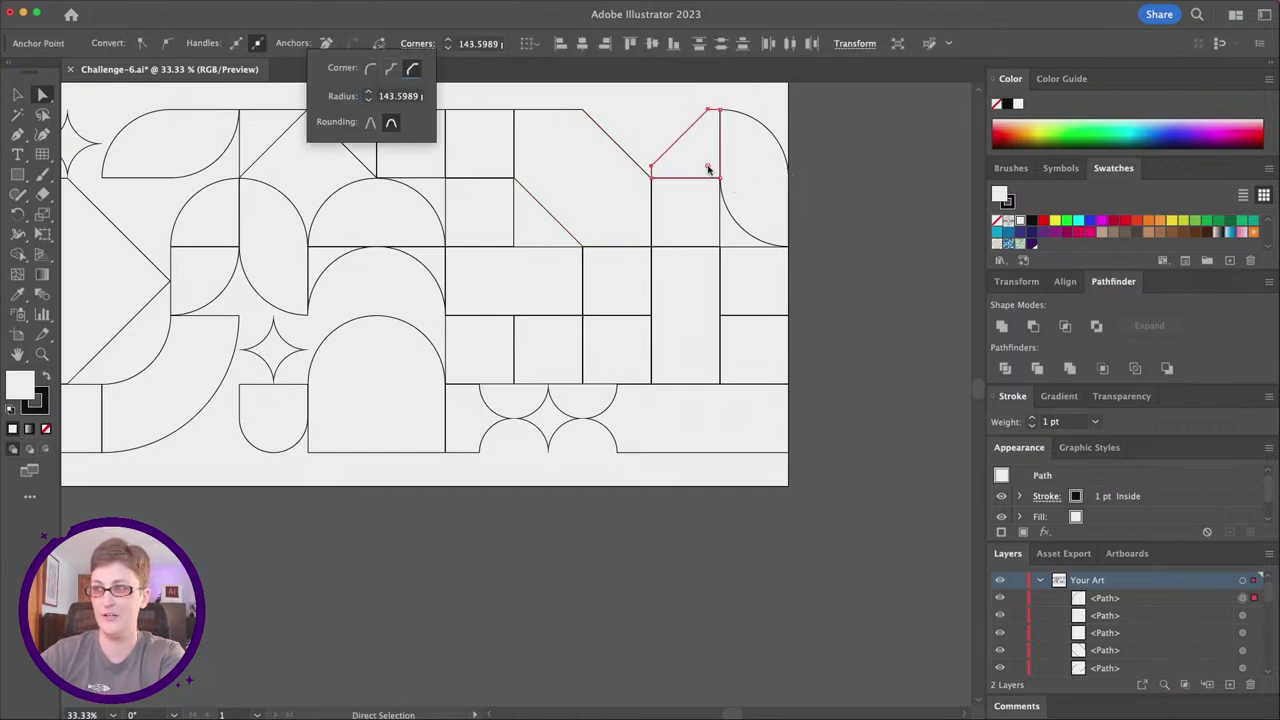
Round the facing upper corners of the two adjacent top-row squares left of the large chamfered block to about 174.54 px.
{"action": "left_click_drag", "start_coordinate": [440, 103], "coordinate": [630, 245]}
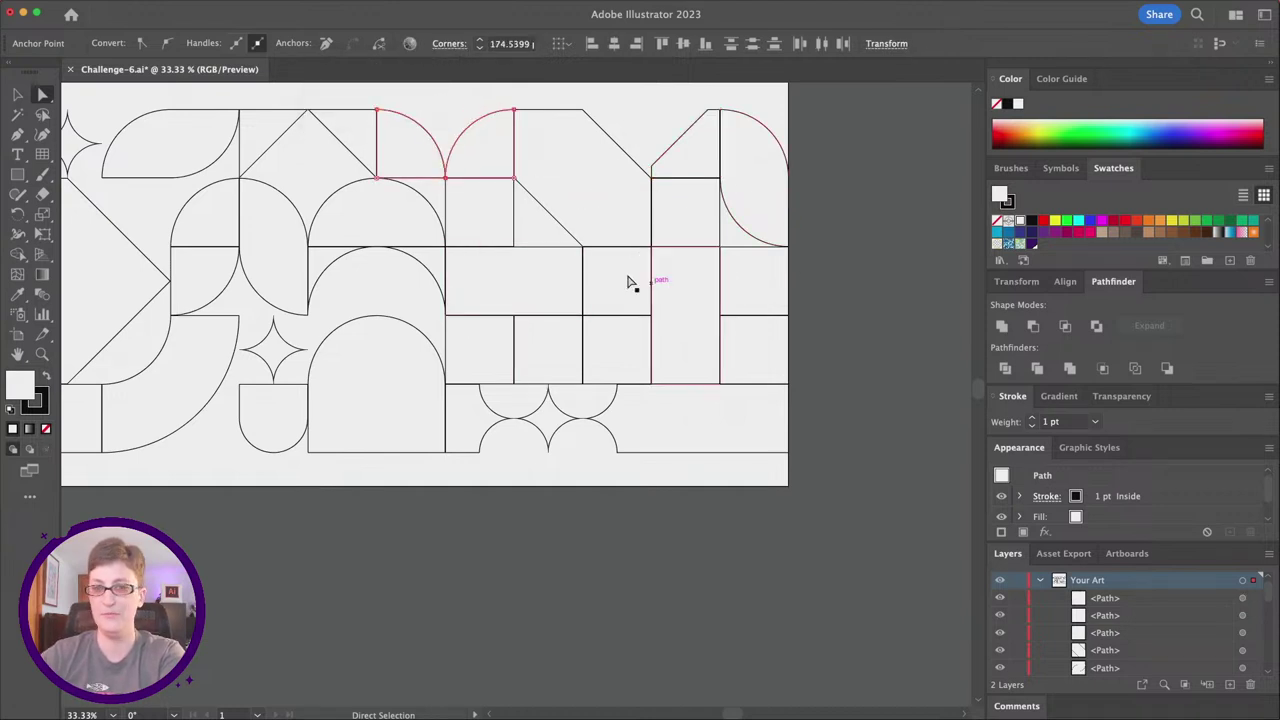
{"action": "left_click", "coordinate": [447, 244]}
{"action": "left_click_drag", "start_coordinate": [447, 247], "coordinate": [594, 177]}
{"action": "key", "text": "super+z"}
Fully round the wide rectangle right of the stacked arches into a pill and the square diagonally below its right end into a circle.
{"action": "left_click", "coordinate": [460, 261]}
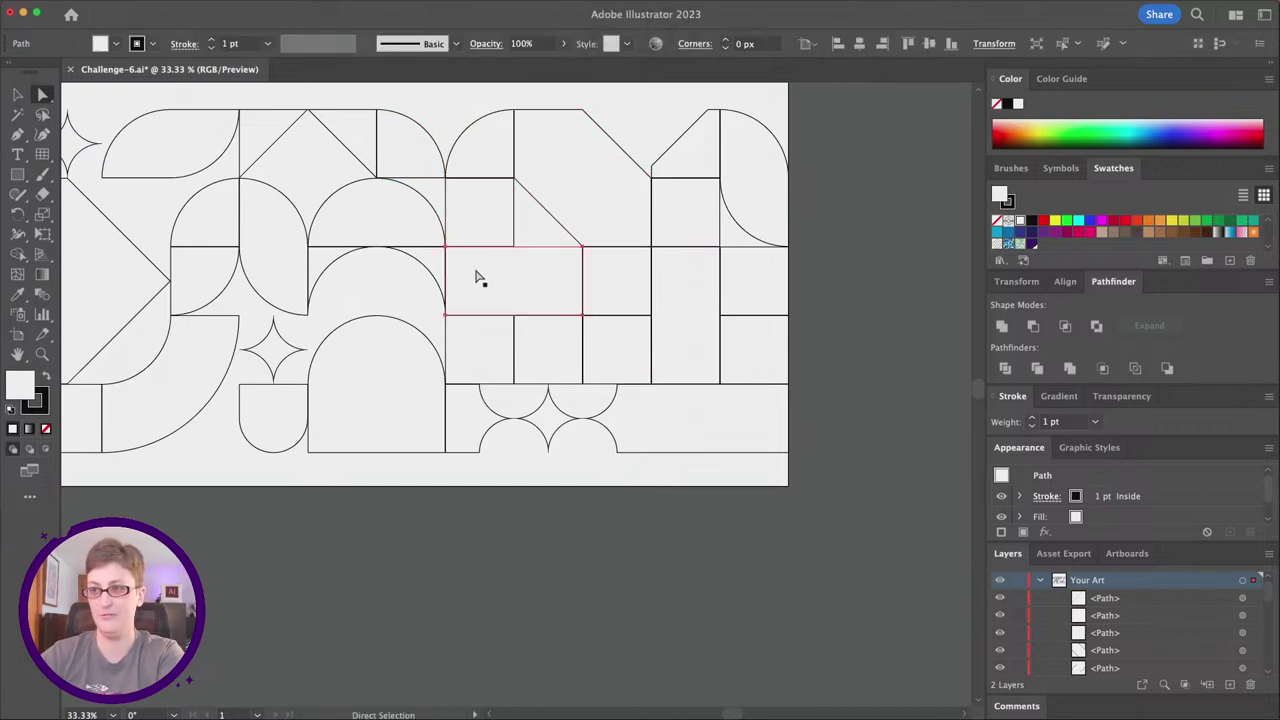
{"action": "left_click_drag", "start_coordinate": [455, 259], "coordinate": [575, 318]}
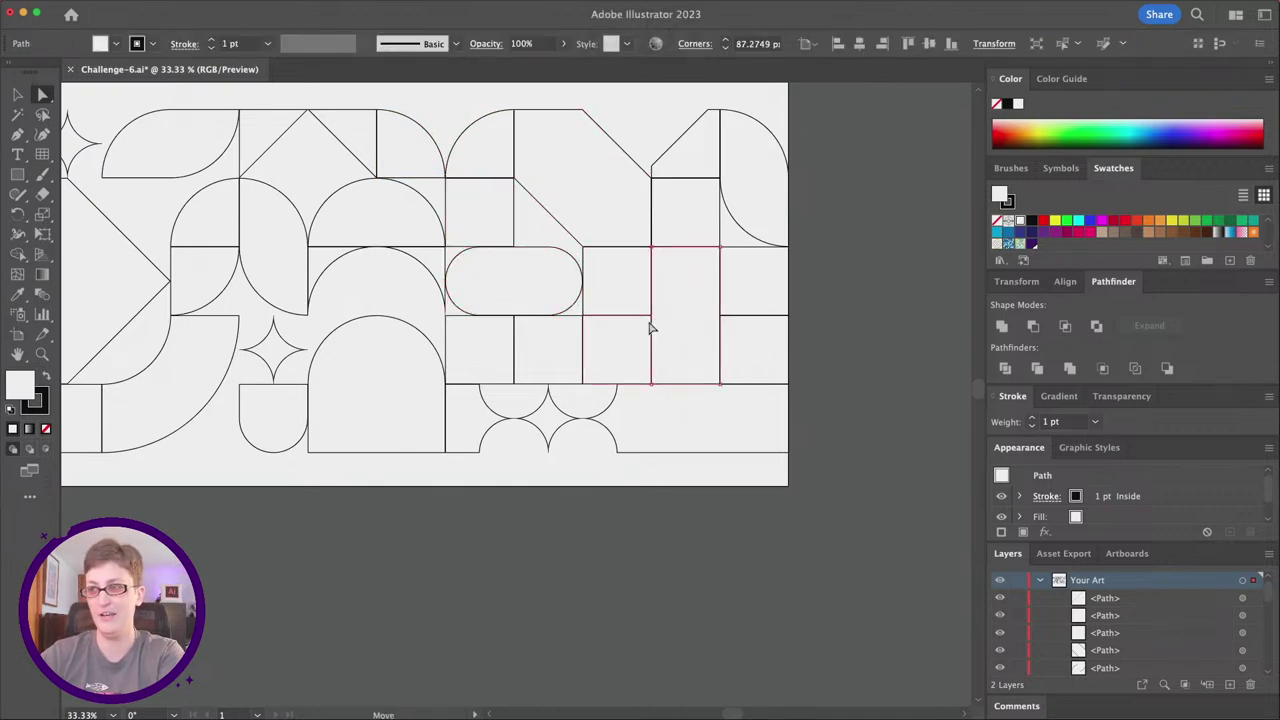
{"action": "left_click", "coordinate": [619, 345]}
{"action": "left_click_drag", "start_coordinate": [641, 374], "coordinate": [830, 436]}
Switch to Adobe Color in the browser and spread the analogous harmony on the wheel into a magenta, blue, aqua, green and orange palette.
{"action": "key", "text": "super+Tab"}
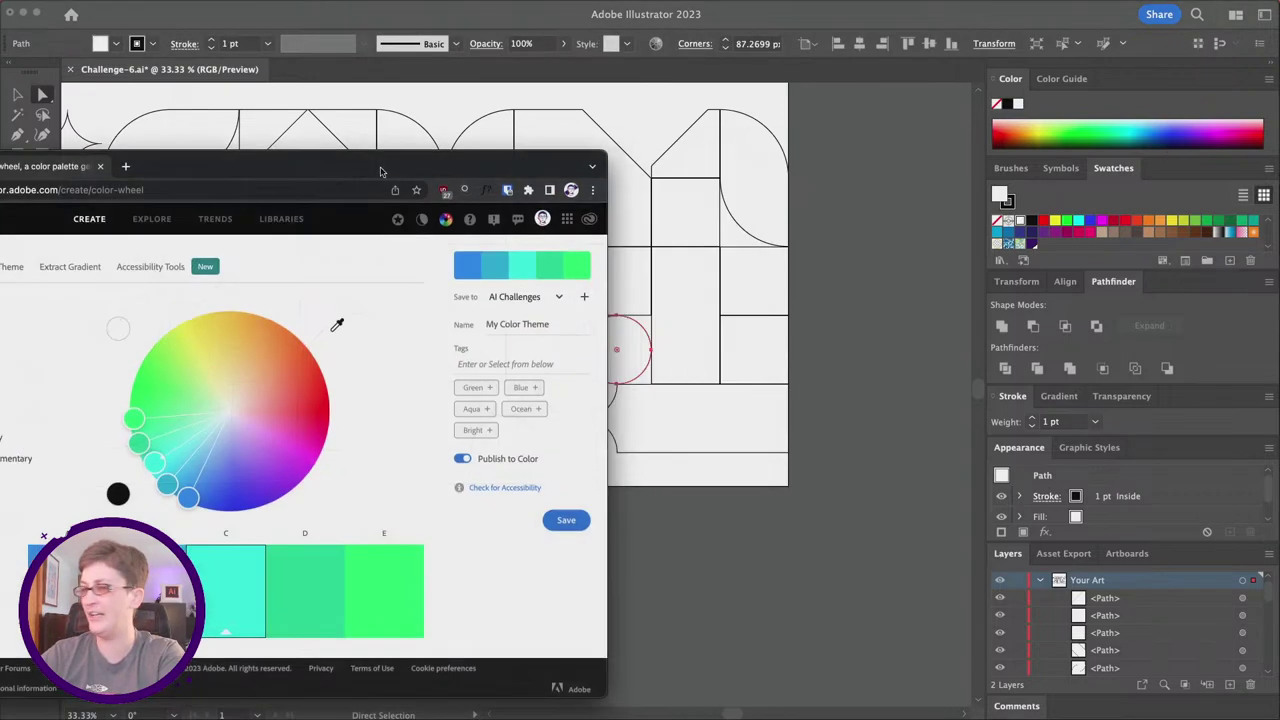
{"action": "left_click_drag", "start_coordinate": [381, 174], "coordinate": [751, 111]}
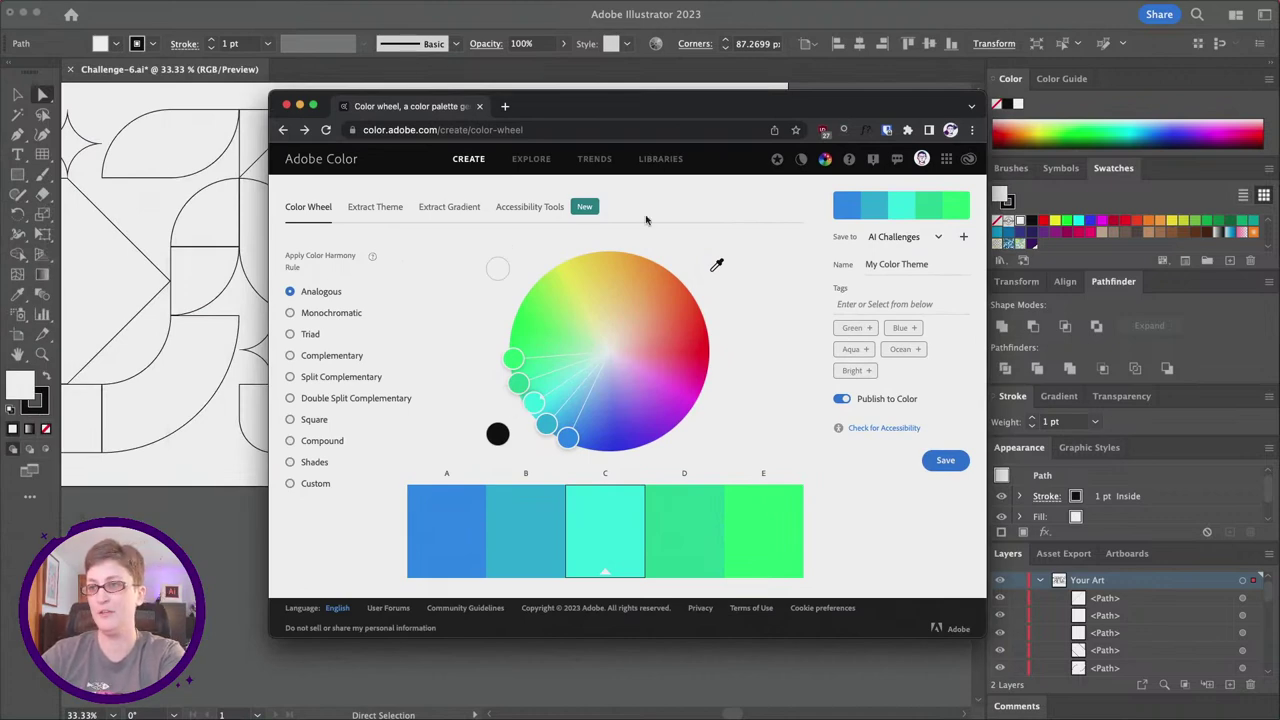
{"action": "left_click_drag", "start_coordinate": [566, 437], "coordinate": [636, 443]}
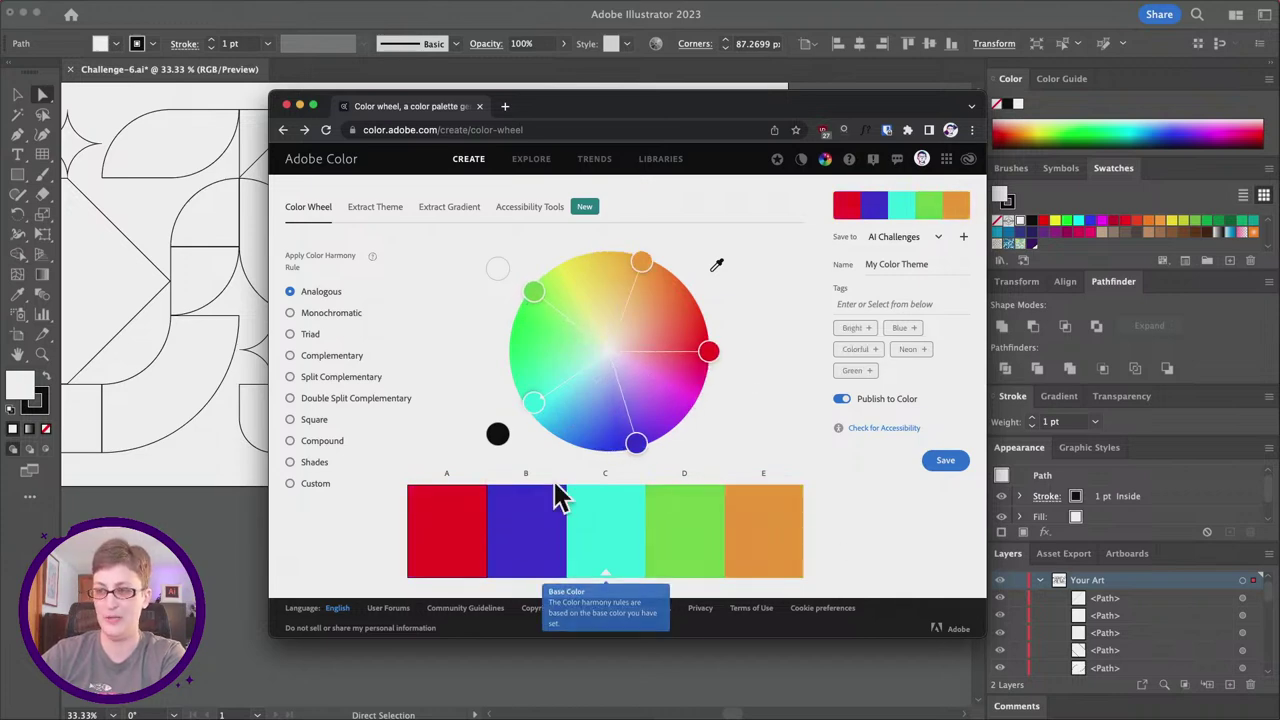
{"action": "left_click_drag", "start_coordinate": [709, 354], "coordinate": [705, 386]}
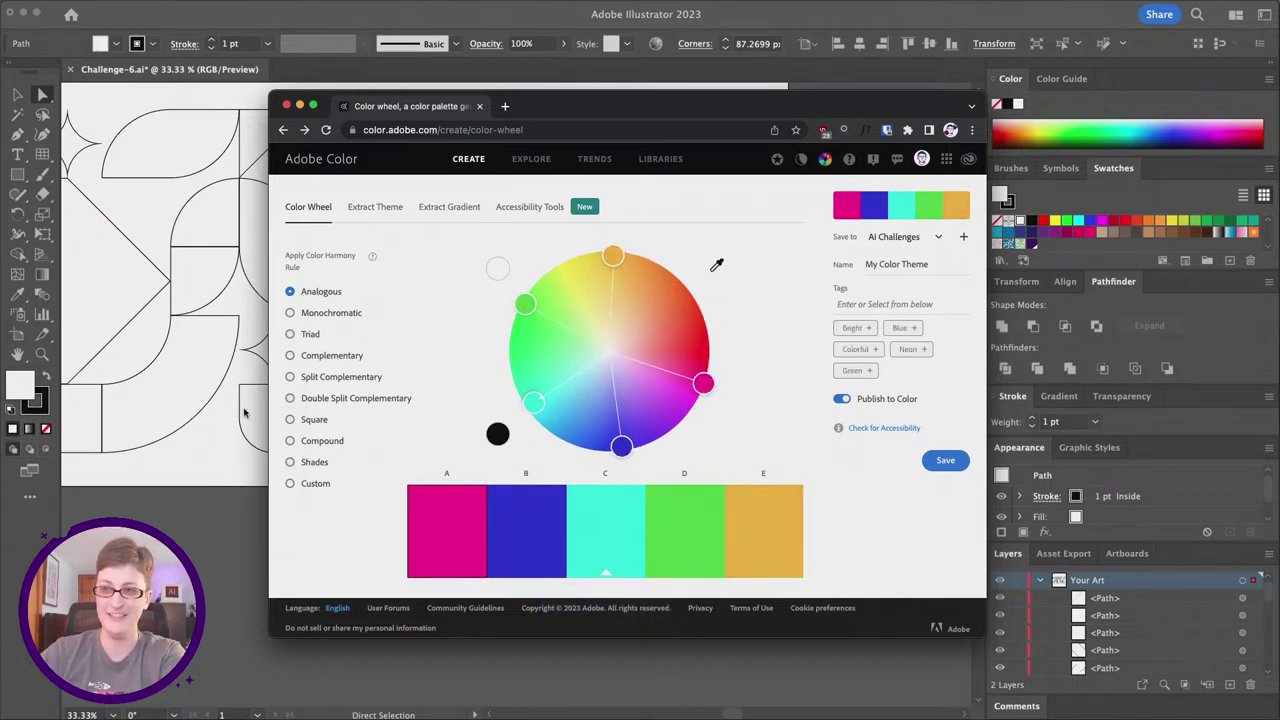
Browse the ready-made colour themes in Adobe Color's Explore gallery.
{"action": "left_click", "coordinate": [530, 160]}
{"action": "mouse_move", "coordinate": [712, 553]}
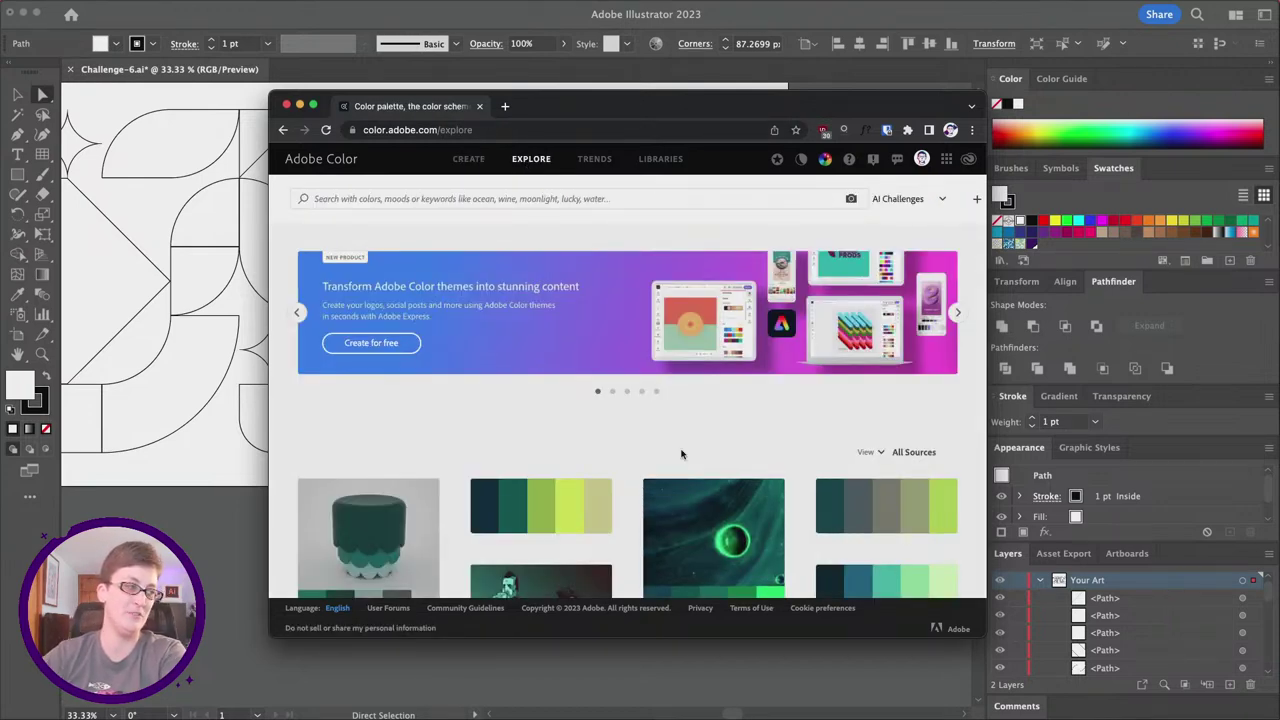
{"action": "scroll", "coordinate": [670, 445], "scroll_direction": "down", "scroll_amount": 5}
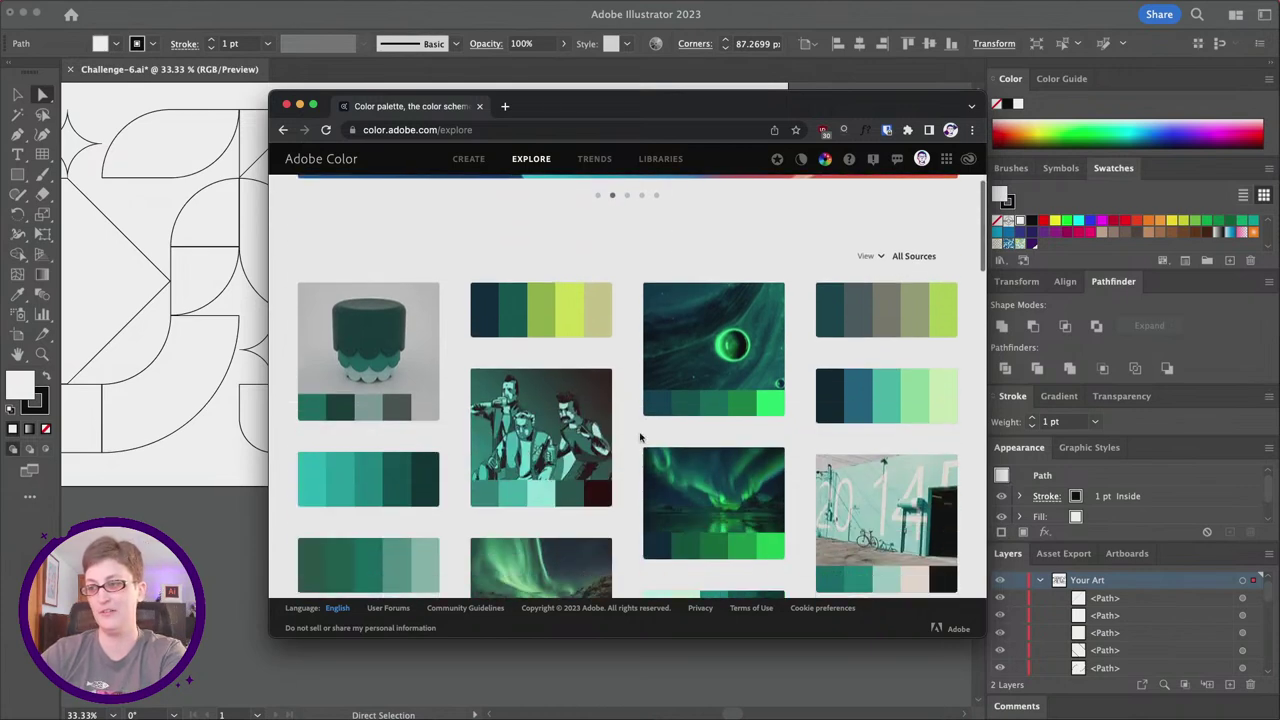
{"action": "scroll", "coordinate": [641, 437], "scroll_direction": "down", "scroll_amount": 4}
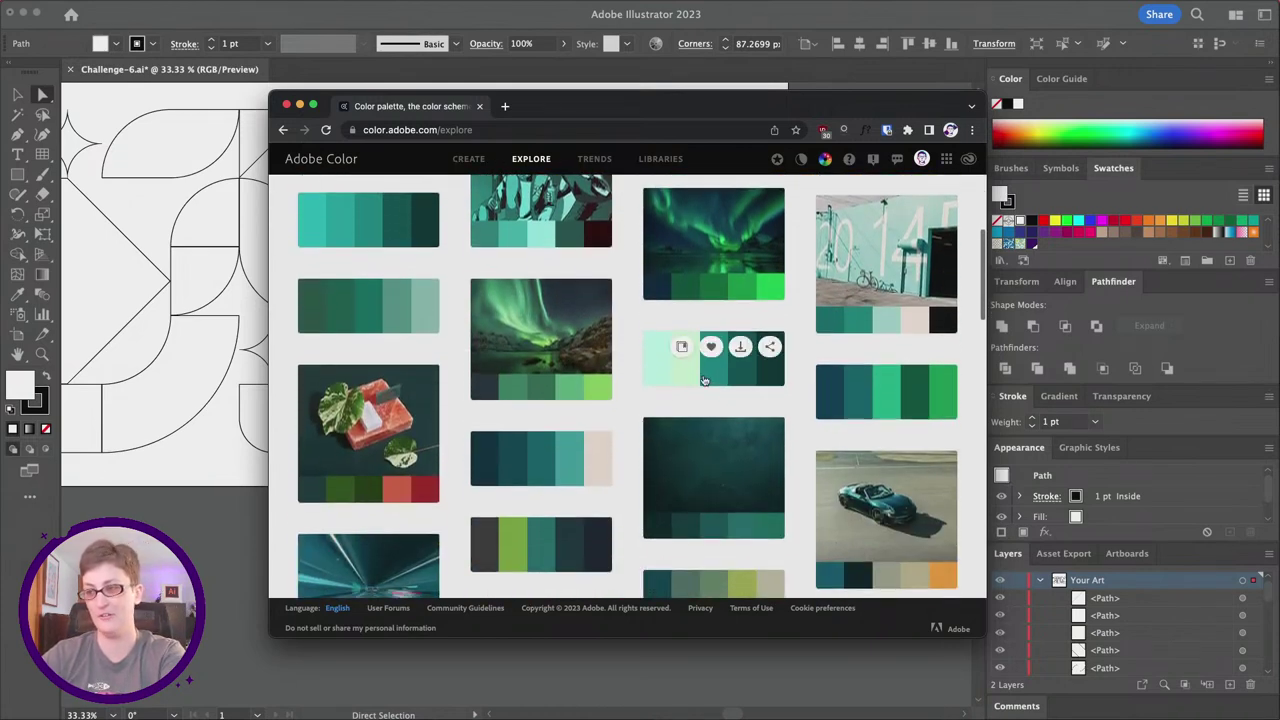
{"action": "mouse_move", "coordinate": [548, 468]}
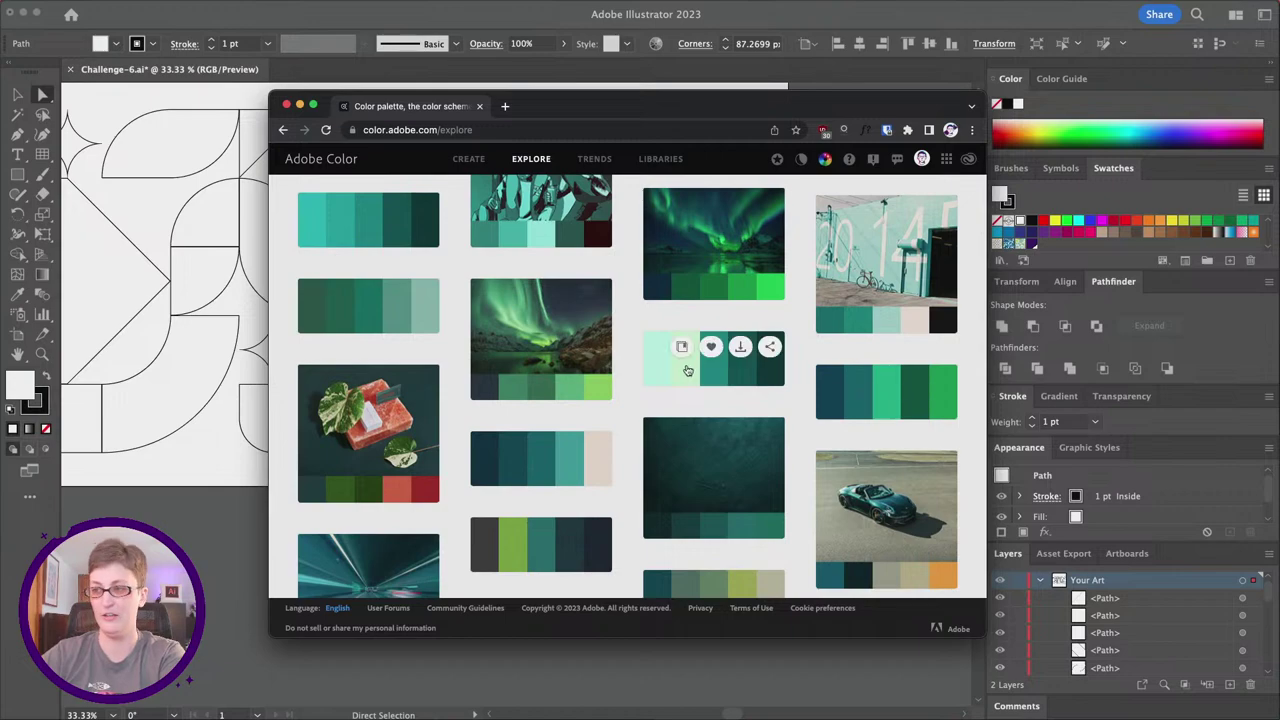
{"action": "scroll", "coordinate": [362, 328], "scroll_direction": "down", "scroll_amount": 5}
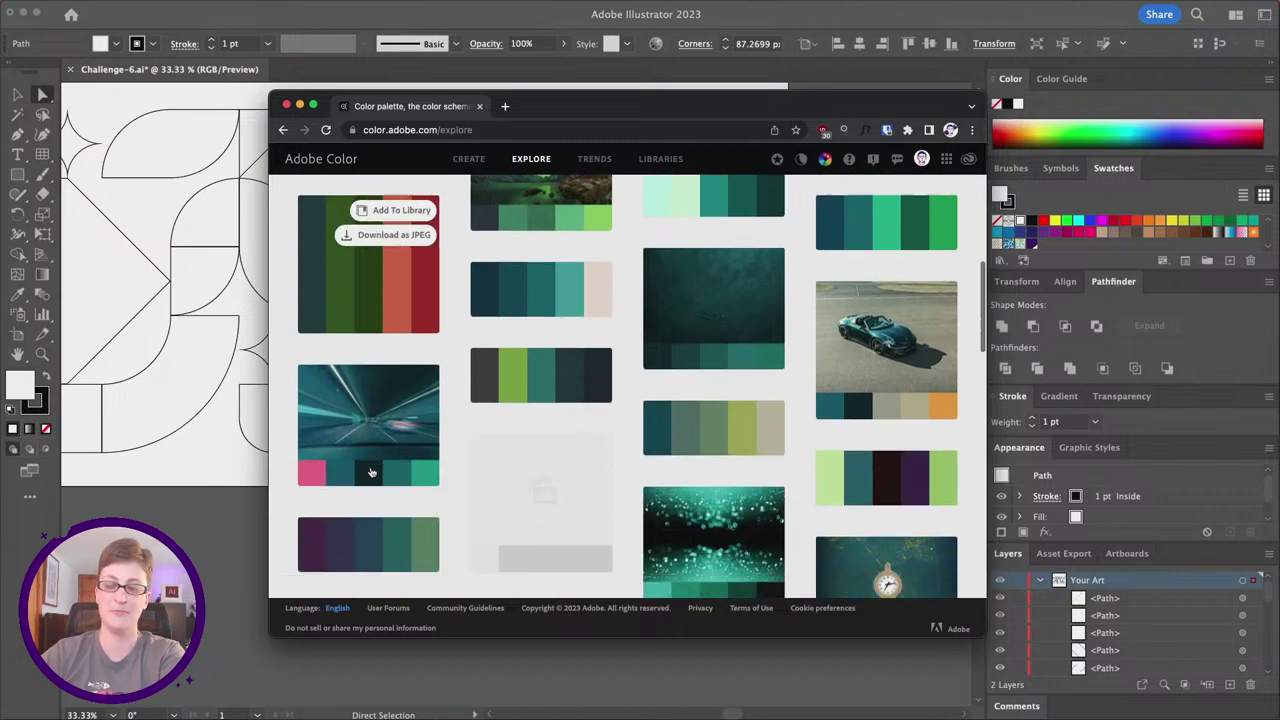
{"action": "scroll", "coordinate": [694, 434], "scroll_direction": "up", "scroll_amount": 15}
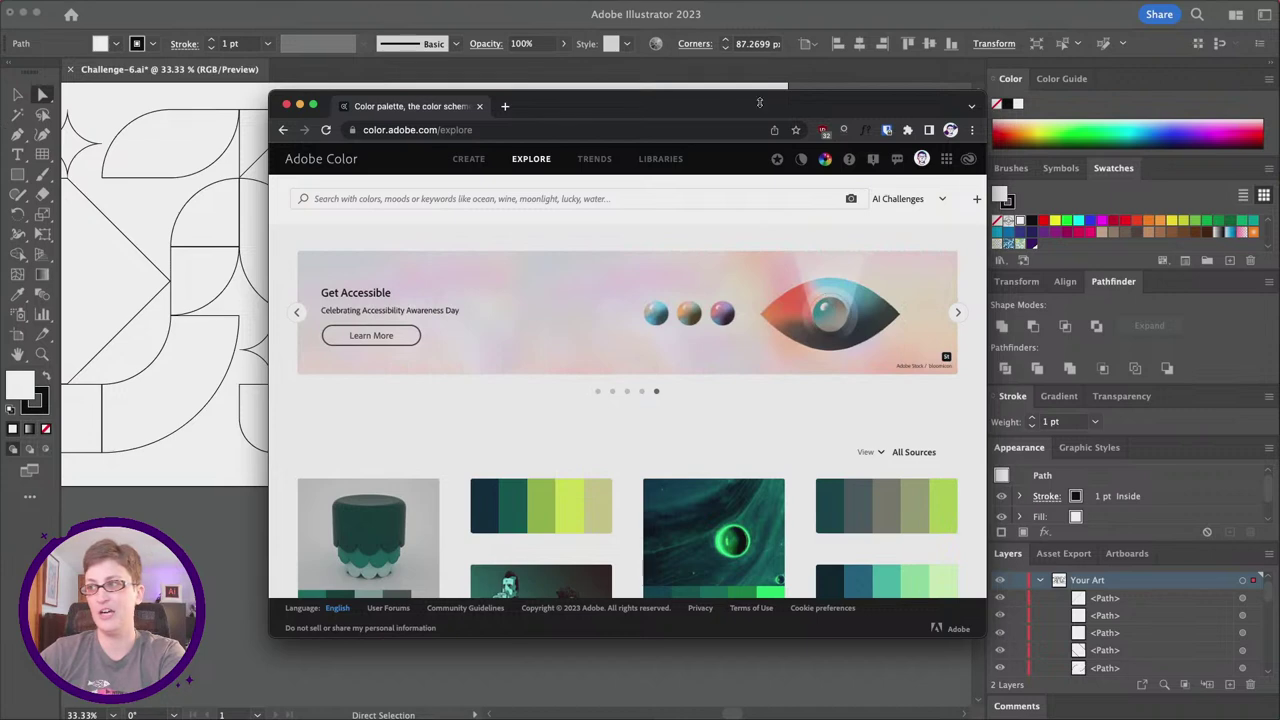
Choose AI Challenges as the library for saving themes, and open the form for creating a new library.
{"action": "left_click", "coordinate": [942, 200]}
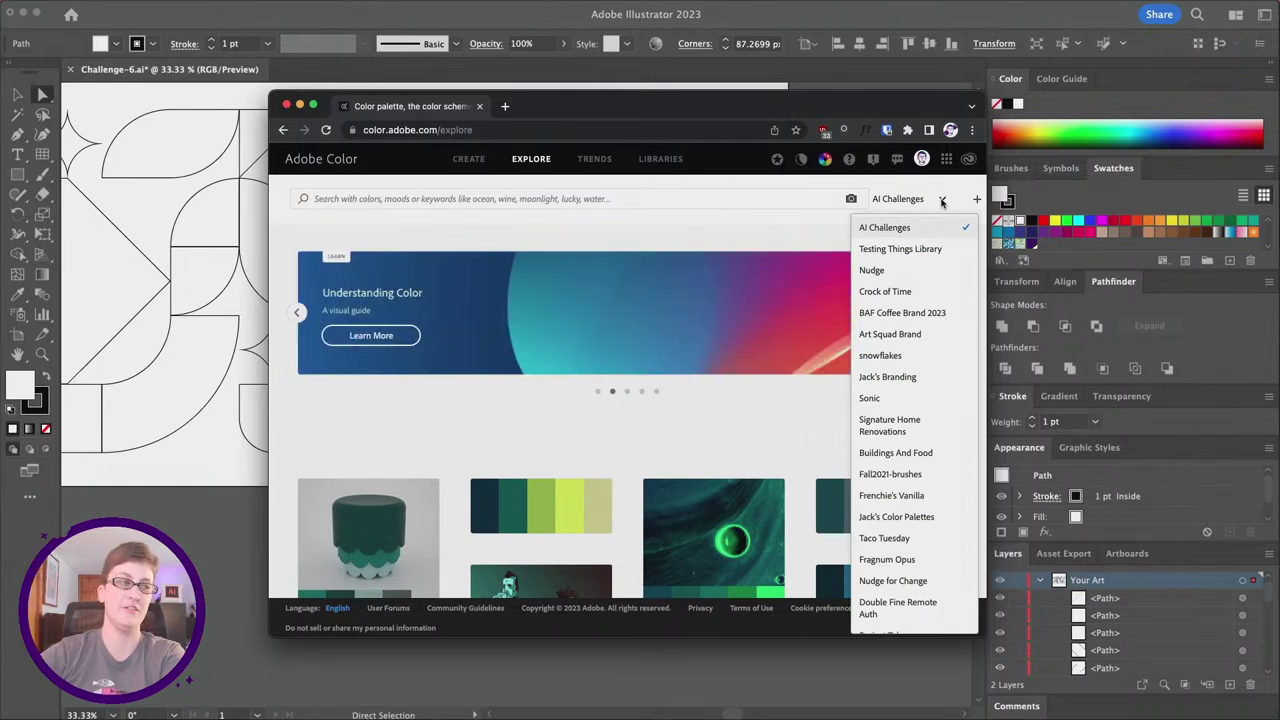
{"action": "left_click", "coordinate": [888, 230]}
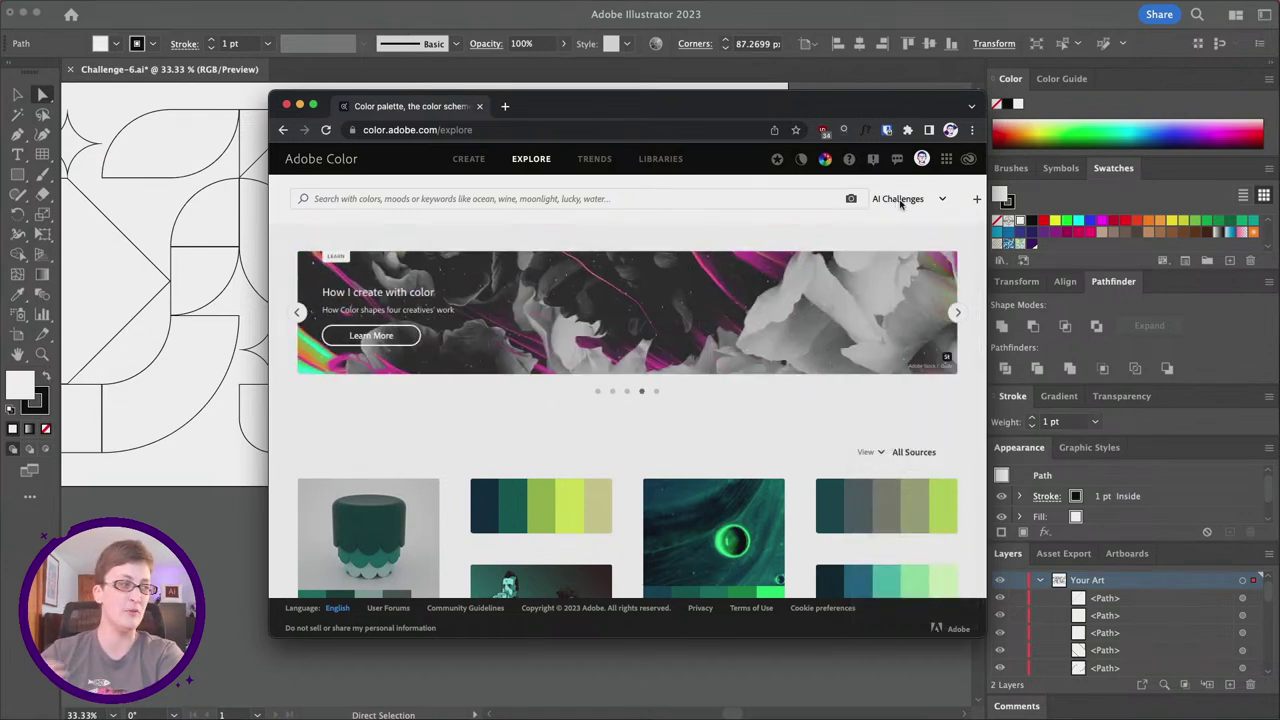
{"action": "left_click", "coordinate": [976, 199]}
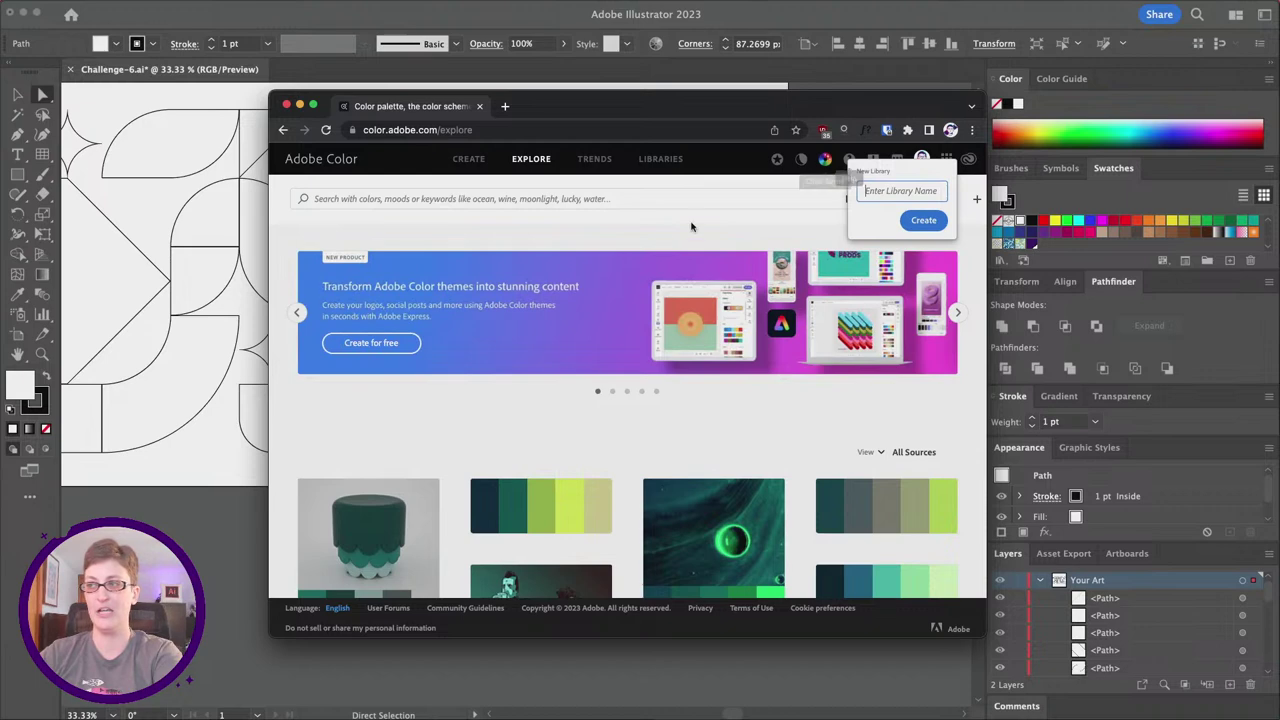
Search the colour themes for birthday cake and save the magenta, teal, light blue, yellow and orange theme to the AI Challenges library.
{"action": "left_click", "coordinate": [662, 240]}
{"action": "left_click", "coordinate": [425, 199]}
{"action": "type", "text": "birthd"}
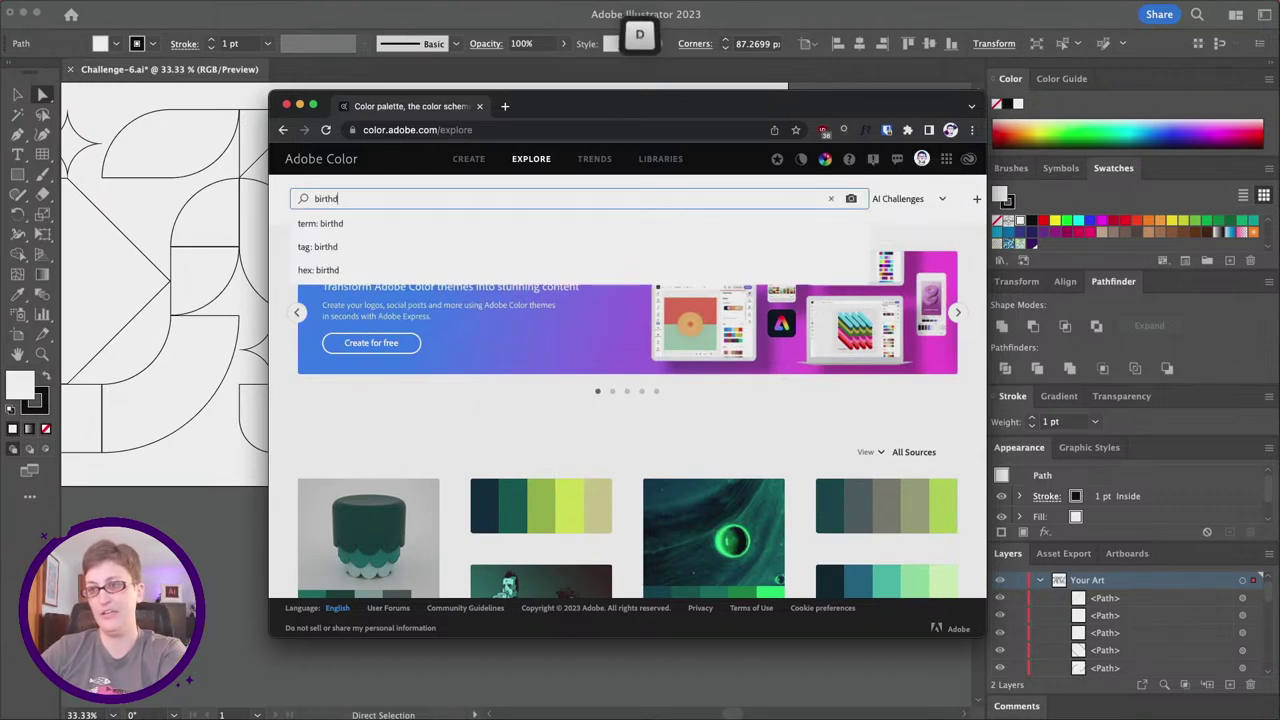
{"action": "type", "text": "ay cake"}
{"action": "key", "text": "Return"}
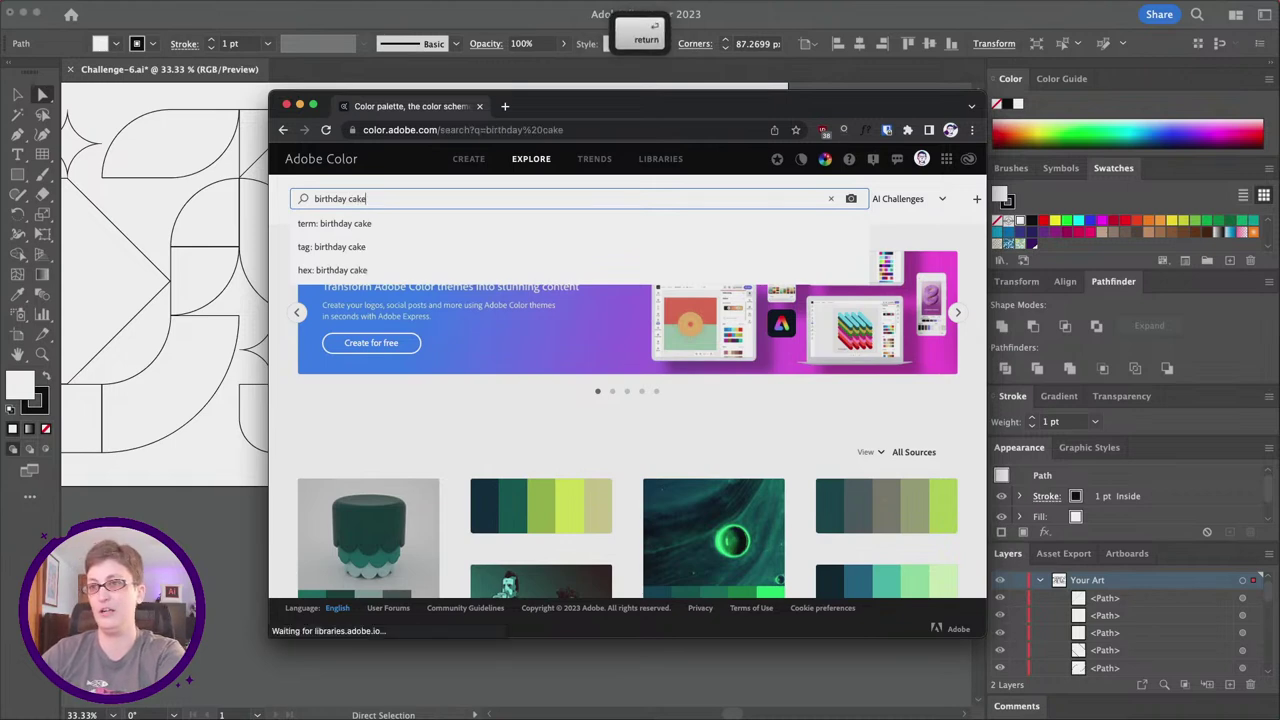
{"action": "mouse_move", "coordinate": [511, 364]}
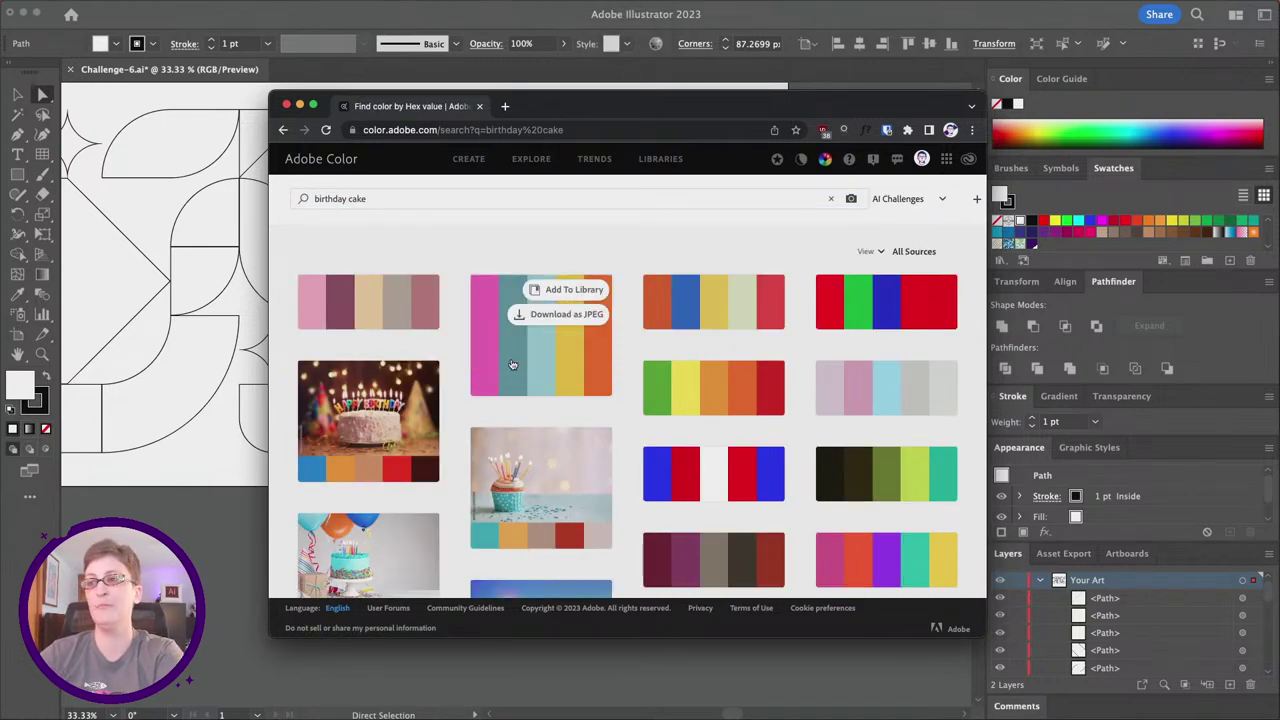
{"action": "left_click", "coordinate": [555, 291]}
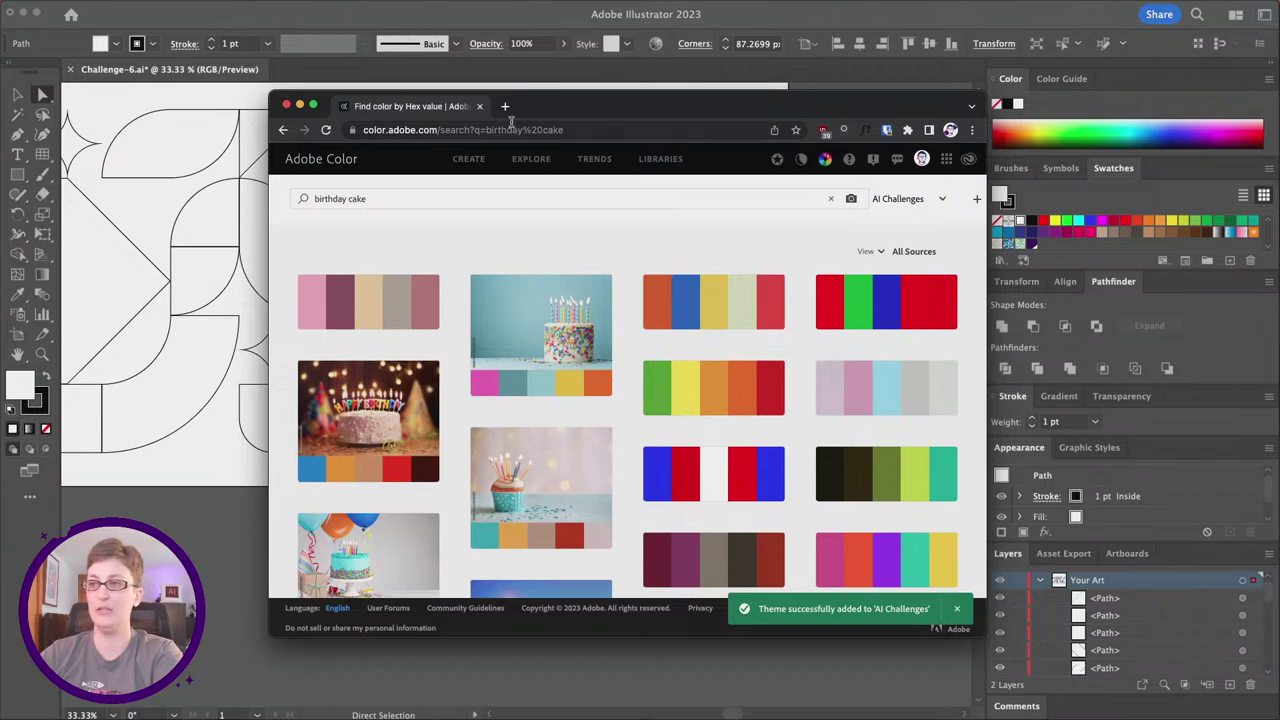
Switch back to Illustrator and fully round the two right corners of the tall rectangle beside the circle into a half-round shape.
{"action": "key", "text": "super+Tab"}
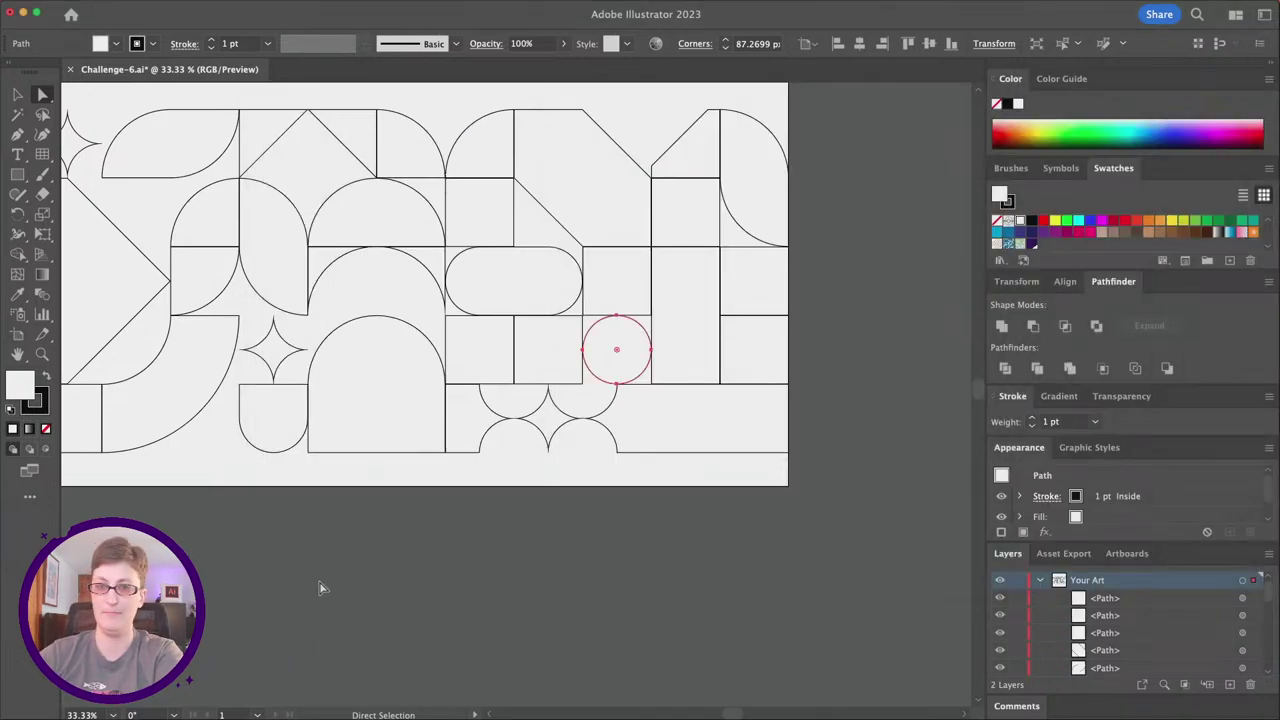
{"action": "left_click", "coordinate": [762, 258]}
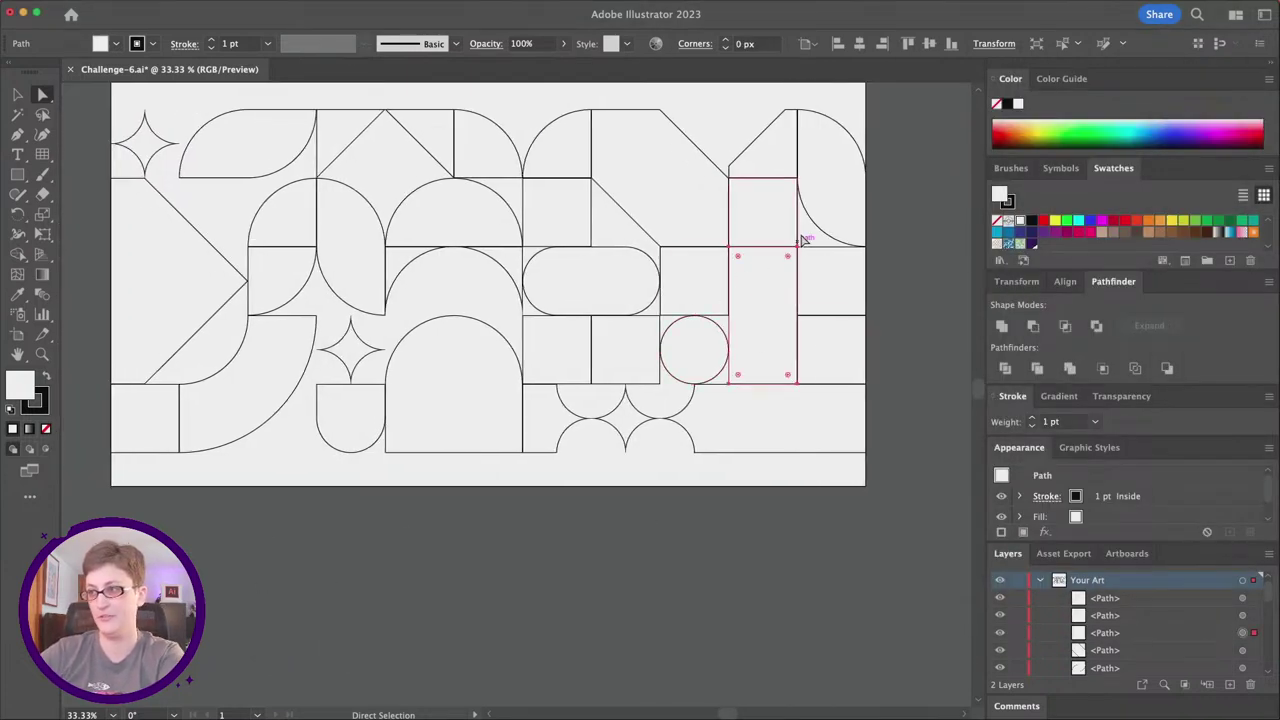
{"action": "left_click", "coordinate": [798, 248]}
{"action": "left_click", "coordinate": [798, 383], "text": "shift"}
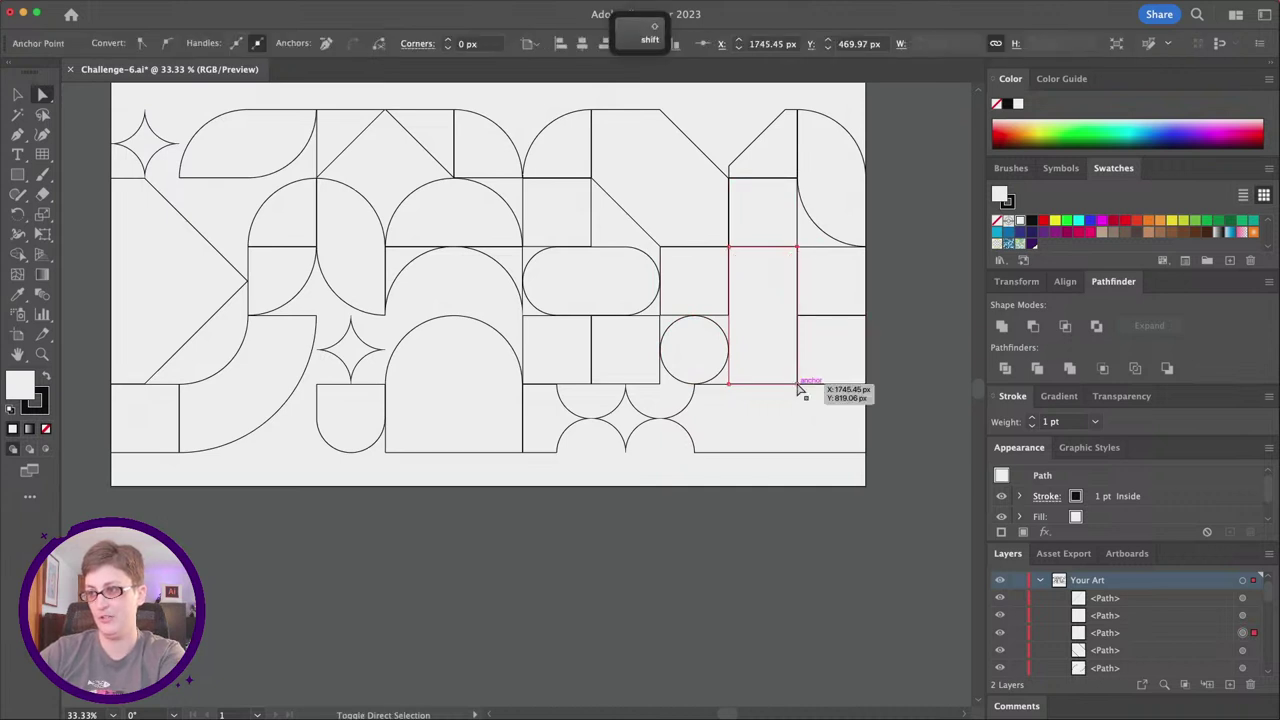
{"action": "left_click_drag", "start_coordinate": [790, 262], "coordinate": [663, 357]}
Fully round the square below the pill's left end and the square at the artboard's right edge into circles, and clear the selection.
{"action": "left_click", "coordinate": [585, 333]}
{"action": "left_click", "coordinate": [838, 361]}
{"action": "left_click_drag", "start_coordinate": [808, 330], "coordinate": [829, 349]}
{"action": "key", "text": "super+shift+a"}
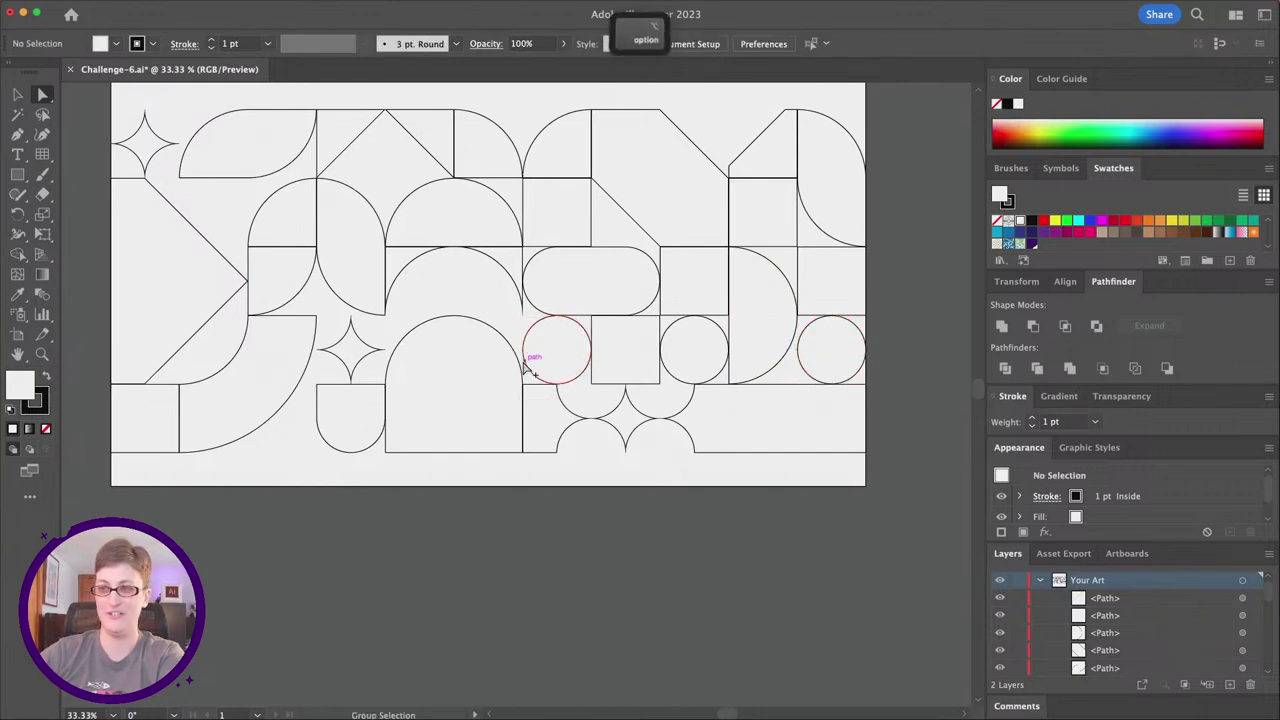
{"action": "scroll", "coordinate": [529, 363], "scroll_direction": "down", "scroll_amount": 1}
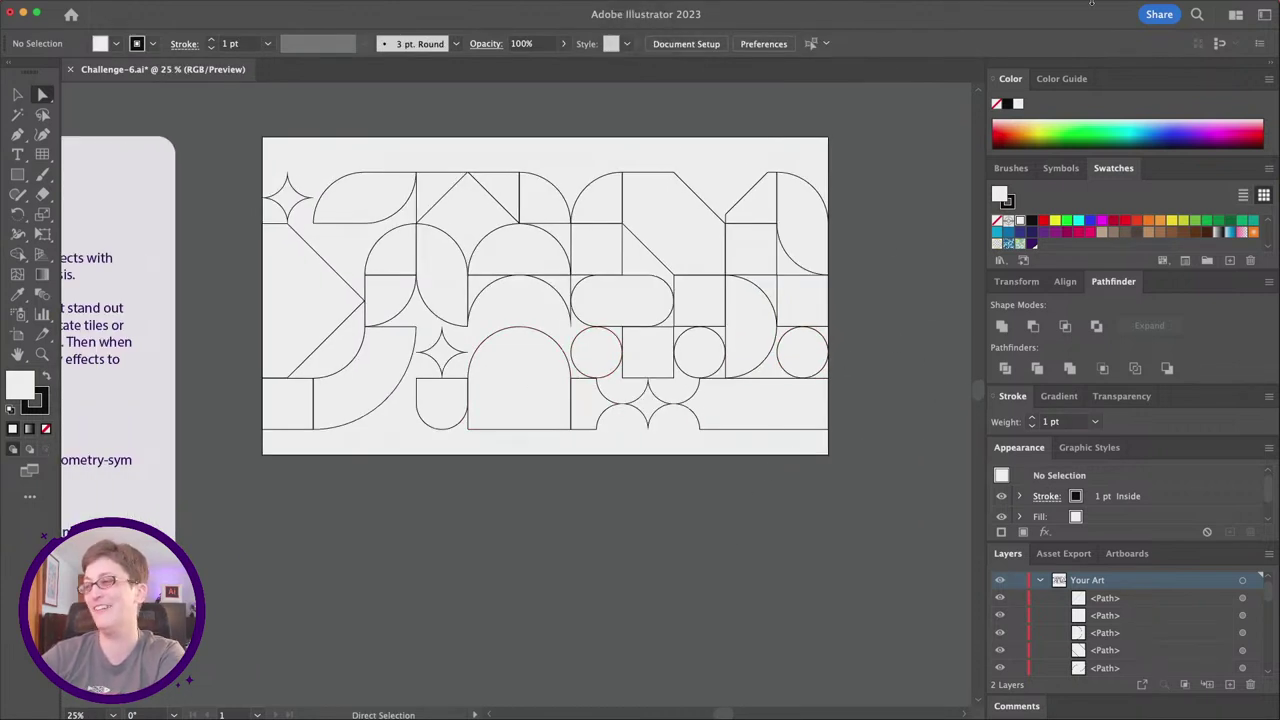
Bring up the Libraries, look through the list of available libraries, and open AI Challenges.
{"action": "left_click_drag", "start_coordinate": [698, 57], "coordinate": [875, 77]}
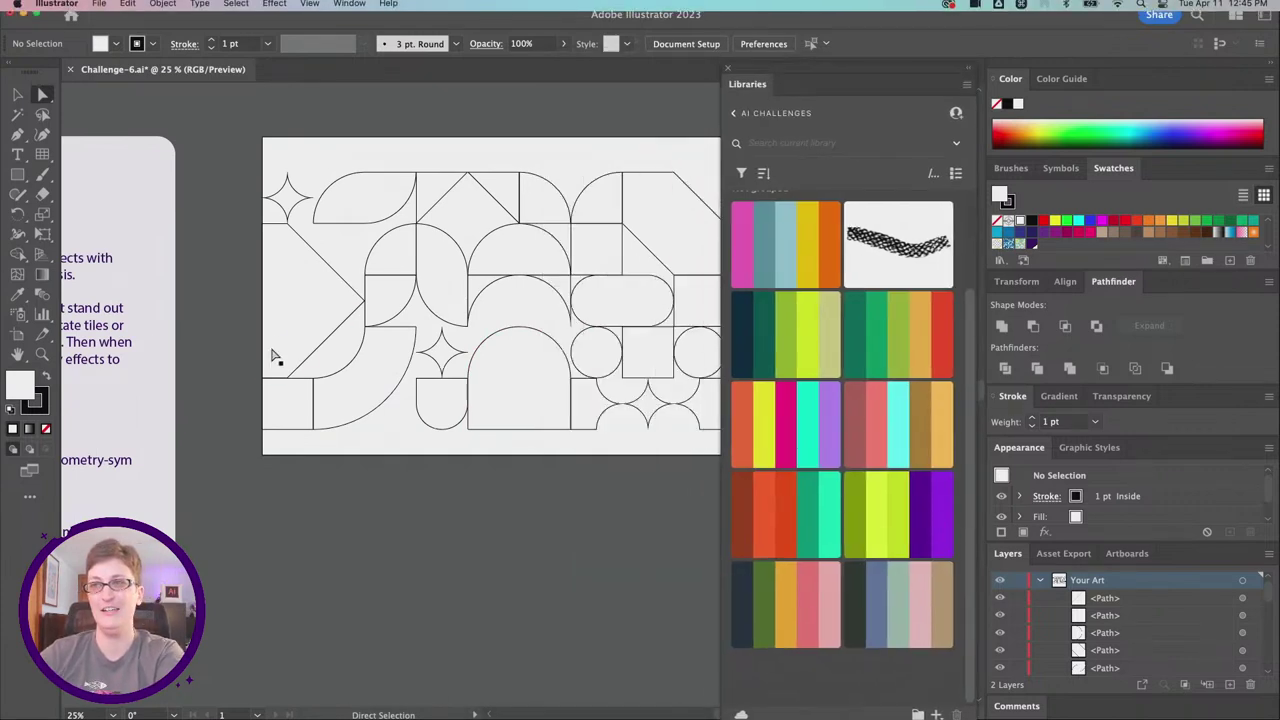
{"action": "left_click", "coordinate": [349, 3]}
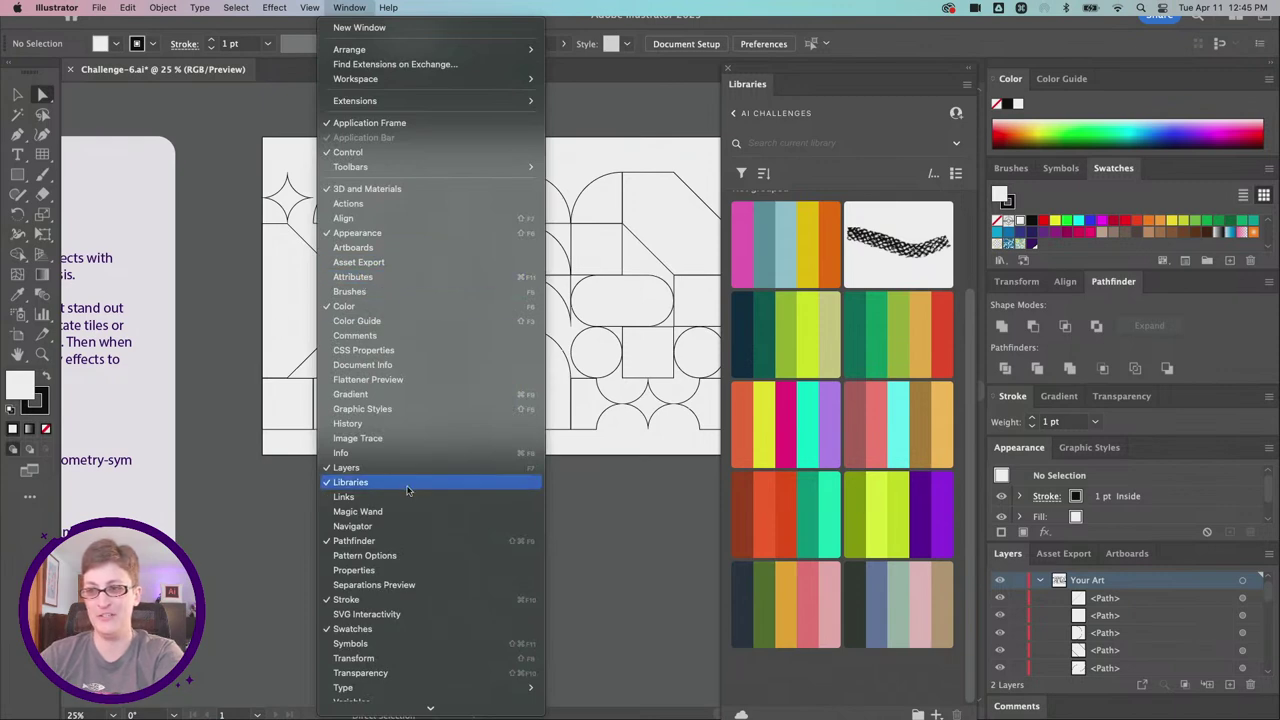
{"action": "left_click", "coordinate": [733, 113]}
{"action": "mouse_move", "coordinate": [654, 700]}
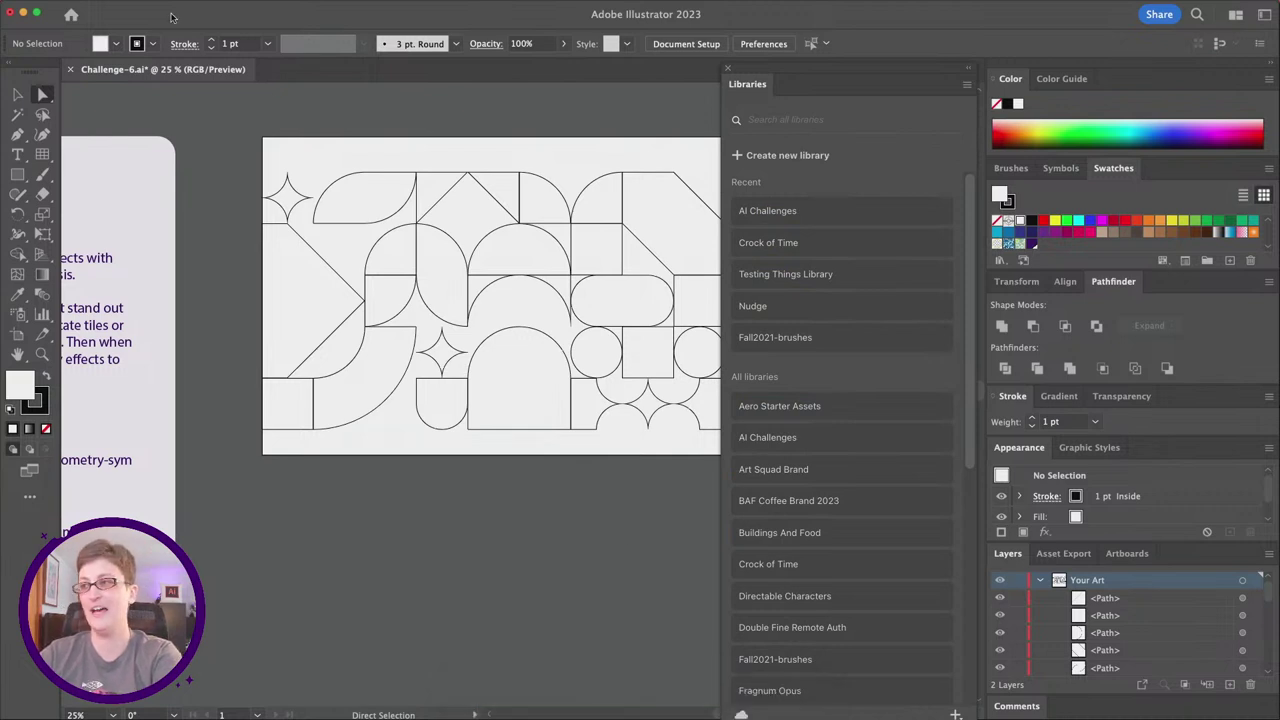
{"action": "left_click", "coordinate": [820, 212]}
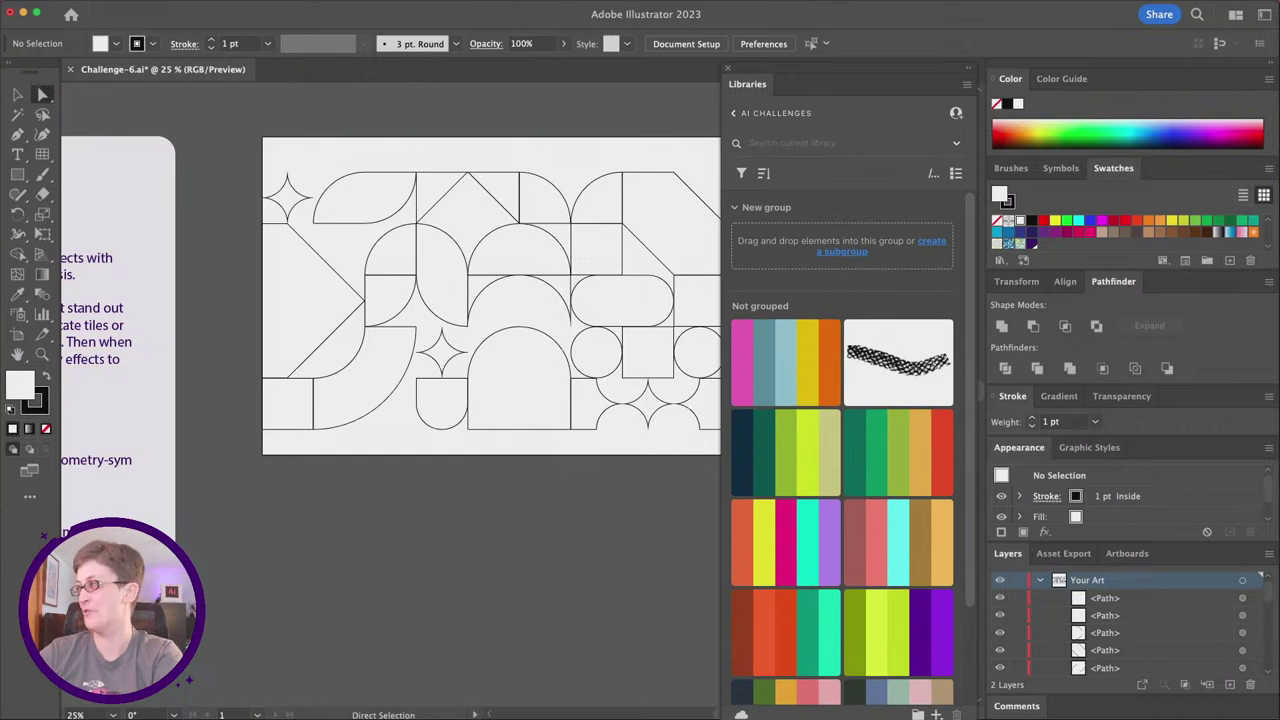
{"action": "left_click", "coordinate": [733, 113]}
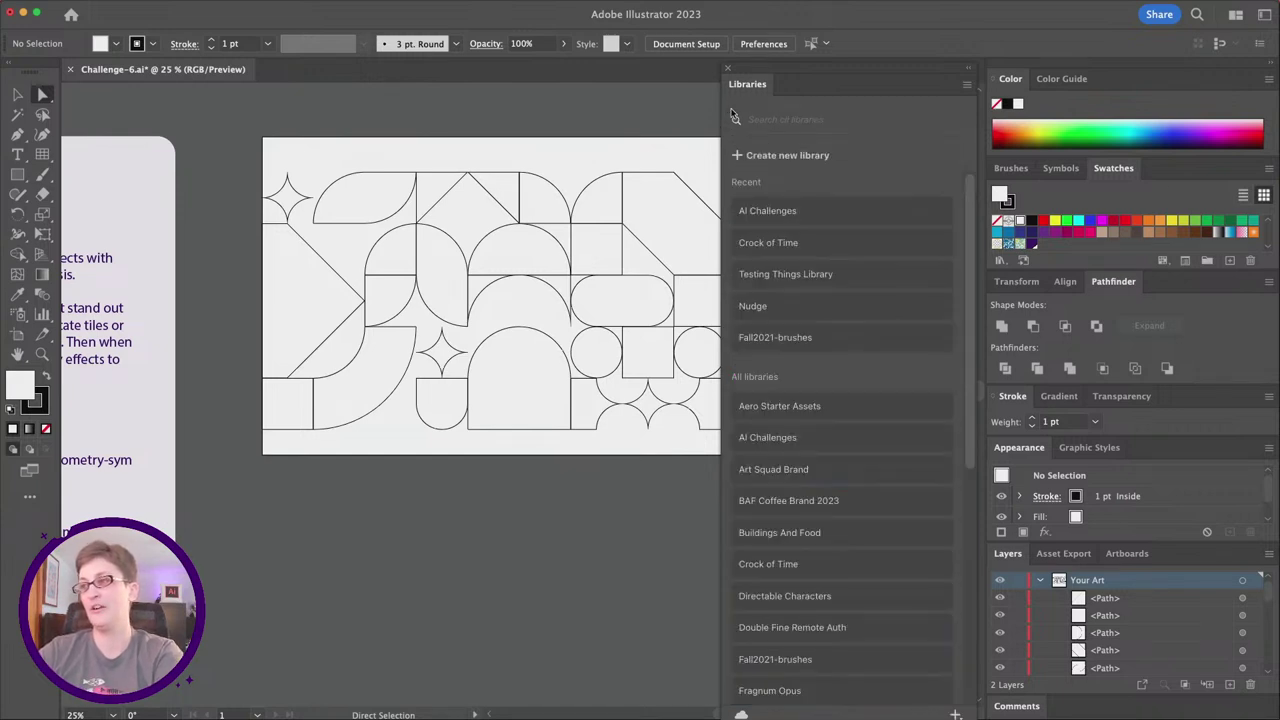
{"action": "left_click", "coordinate": [815, 212]}
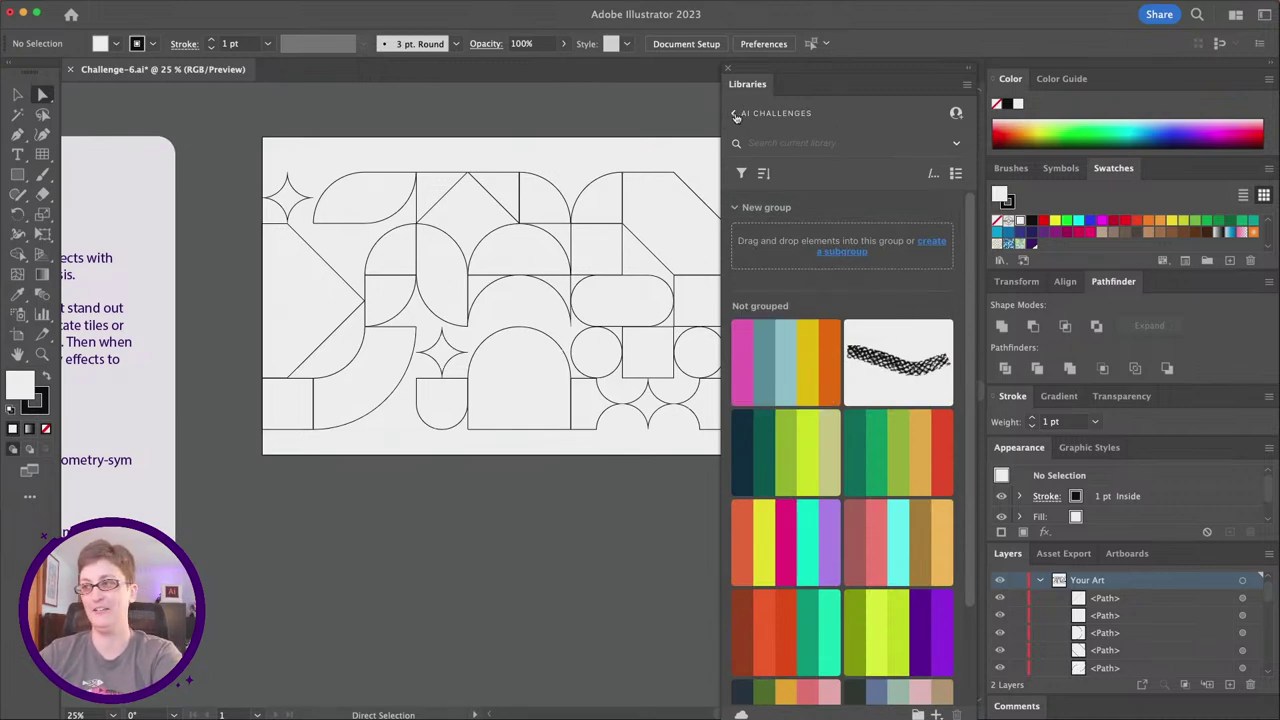
Add the complete urban jungle 7 colour theme from the AI Challenges library to the document's swatches.
{"action": "scroll", "coordinate": [608, 251], "scroll_direction": "right", "scroll_amount": 5}
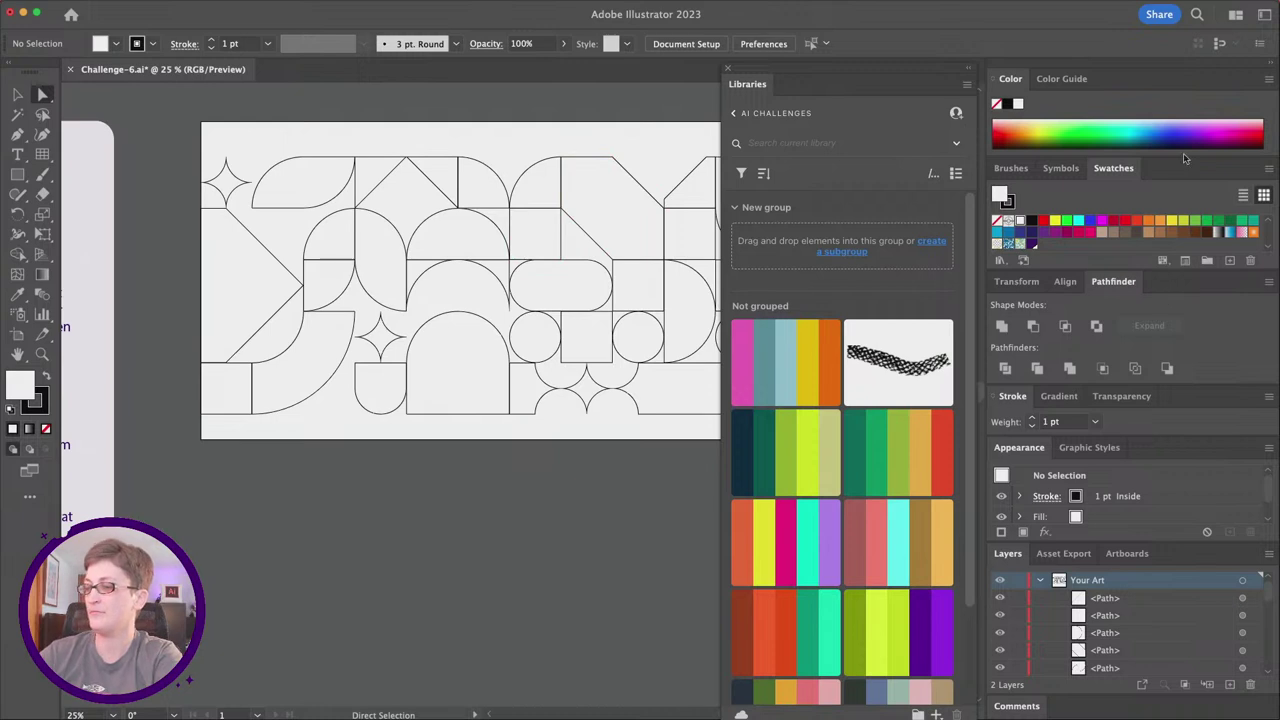
{"action": "scroll", "coordinate": [926, 550], "scroll_direction": "down", "scroll_amount": 3}
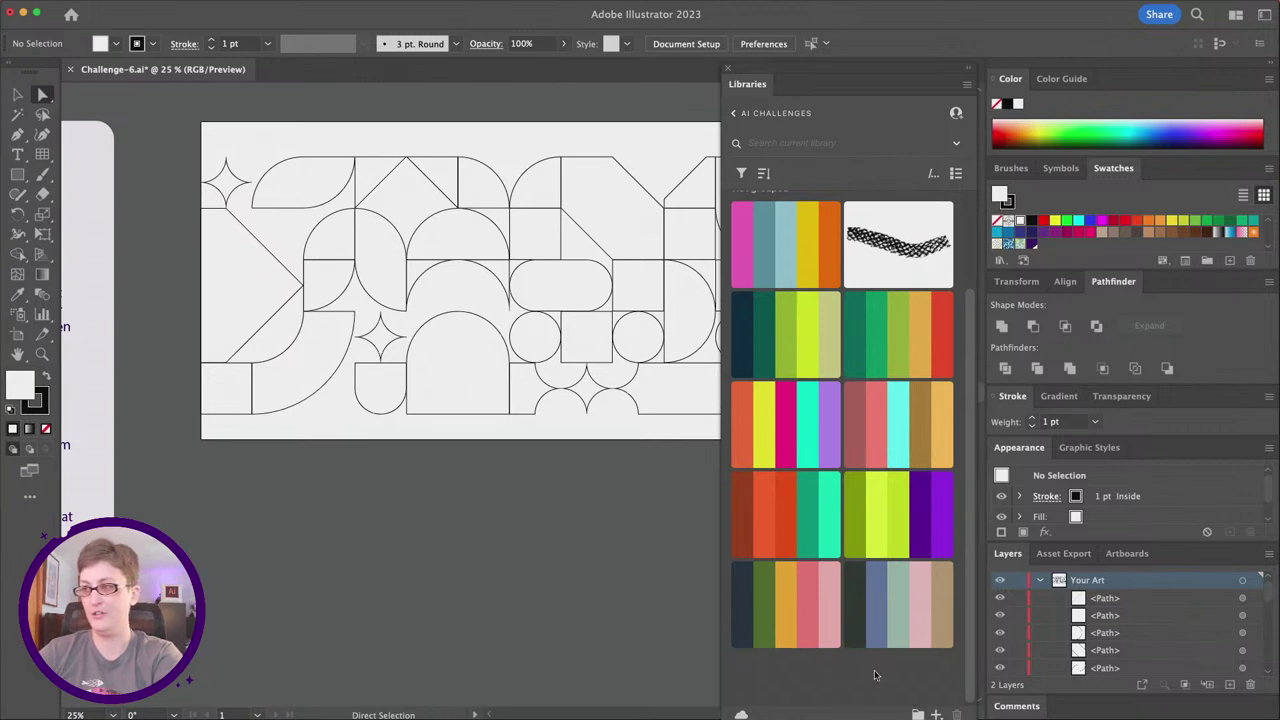
{"action": "right_click", "coordinate": [787, 579]}
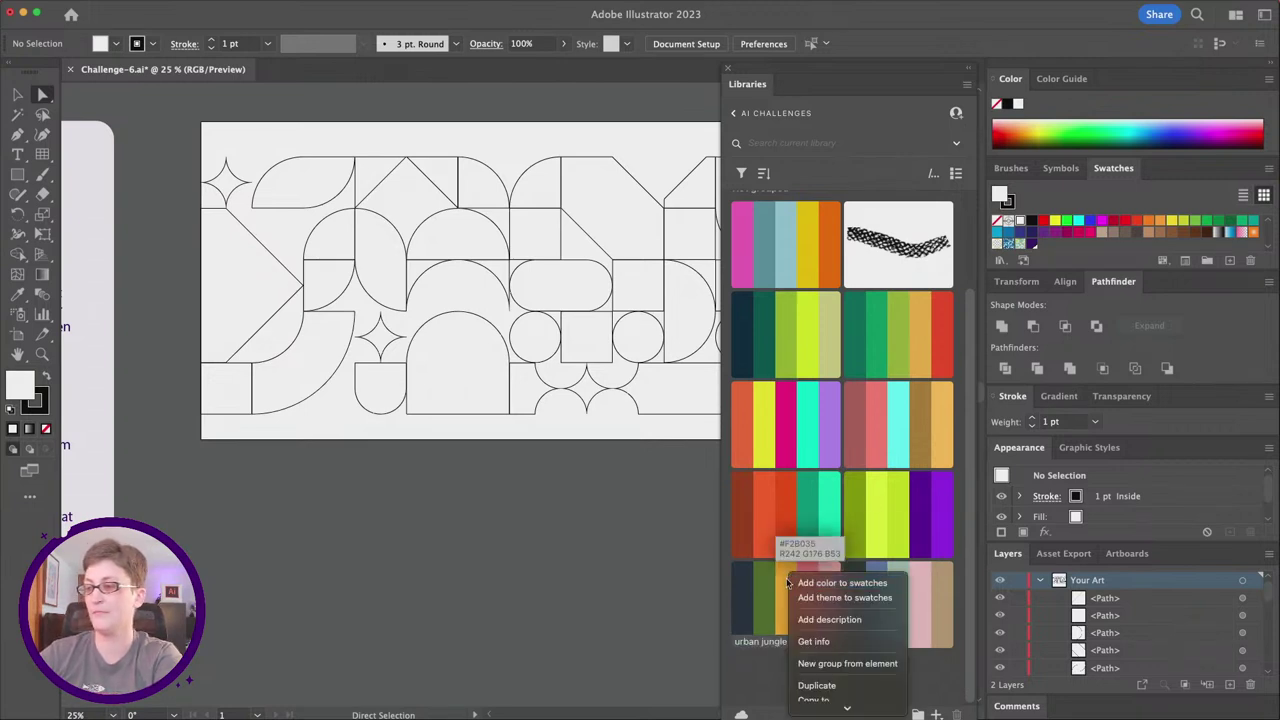
{"action": "left_click", "coordinate": [855, 599]}
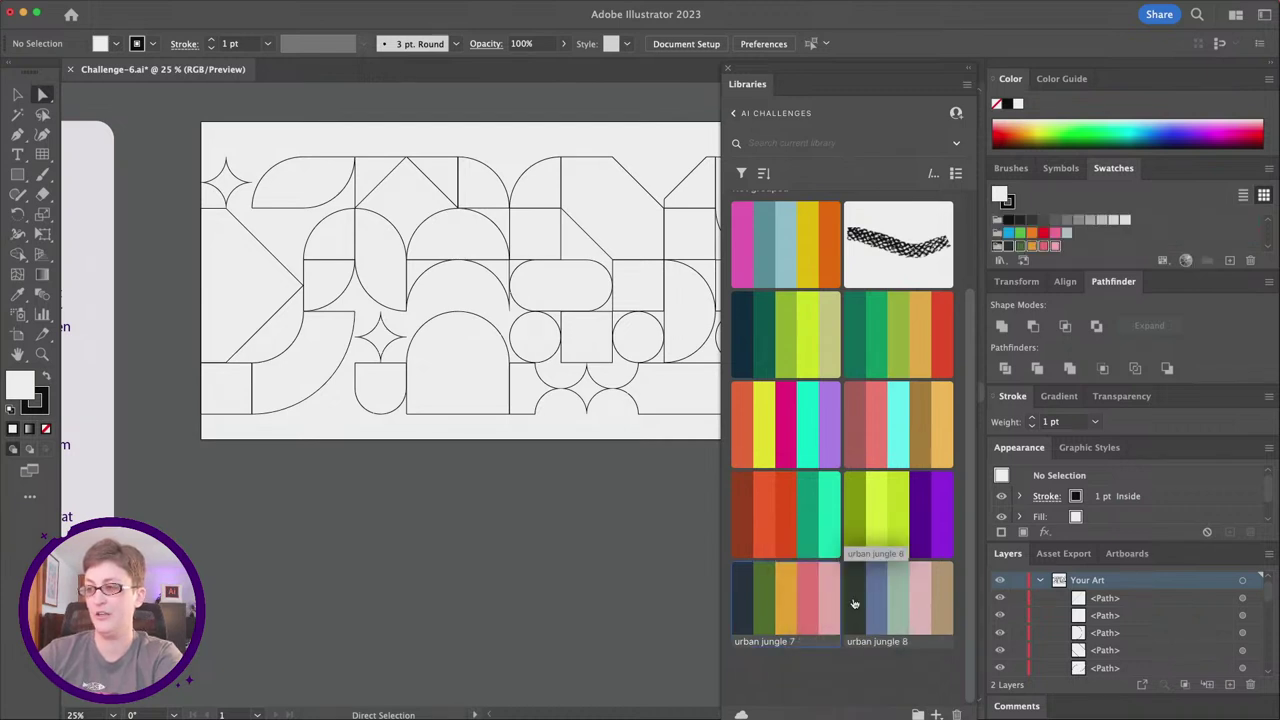
Close the Libraries and float the Swatches on their own beside the artboard.
{"action": "left_click", "coordinate": [777, 72]}
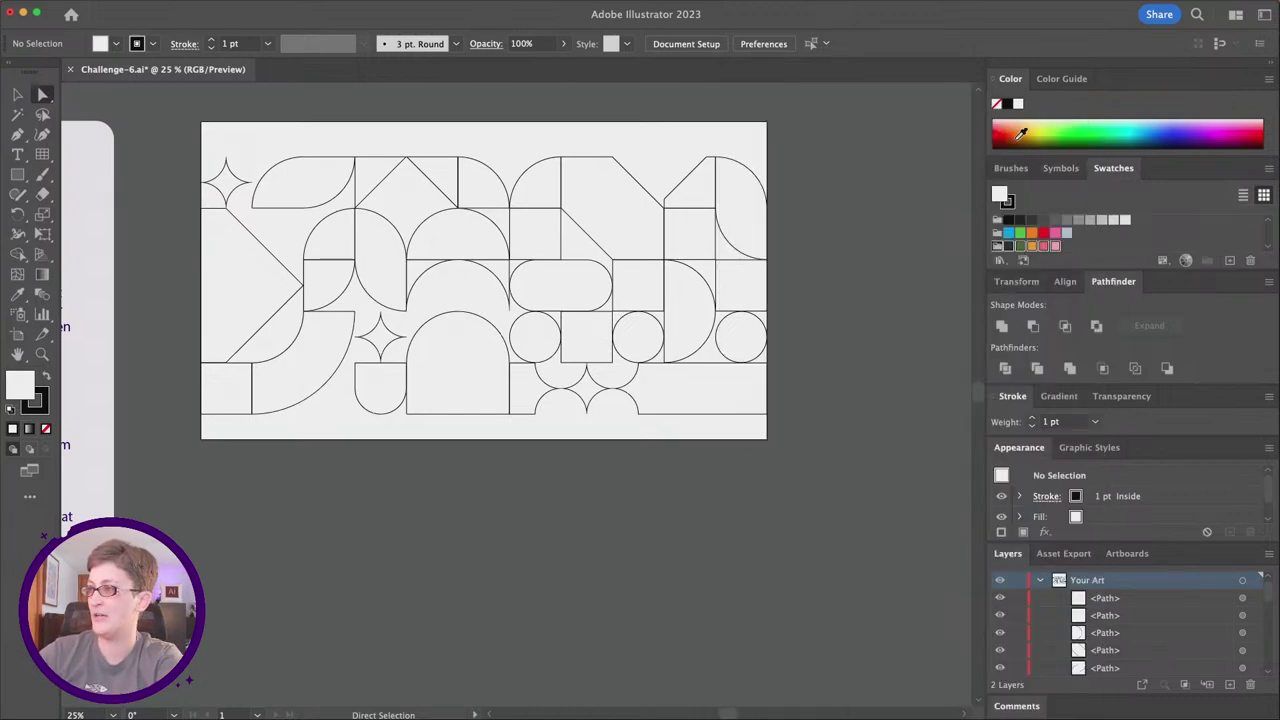
{"action": "left_click_drag", "start_coordinate": [1112, 169], "coordinate": [855, 104]}
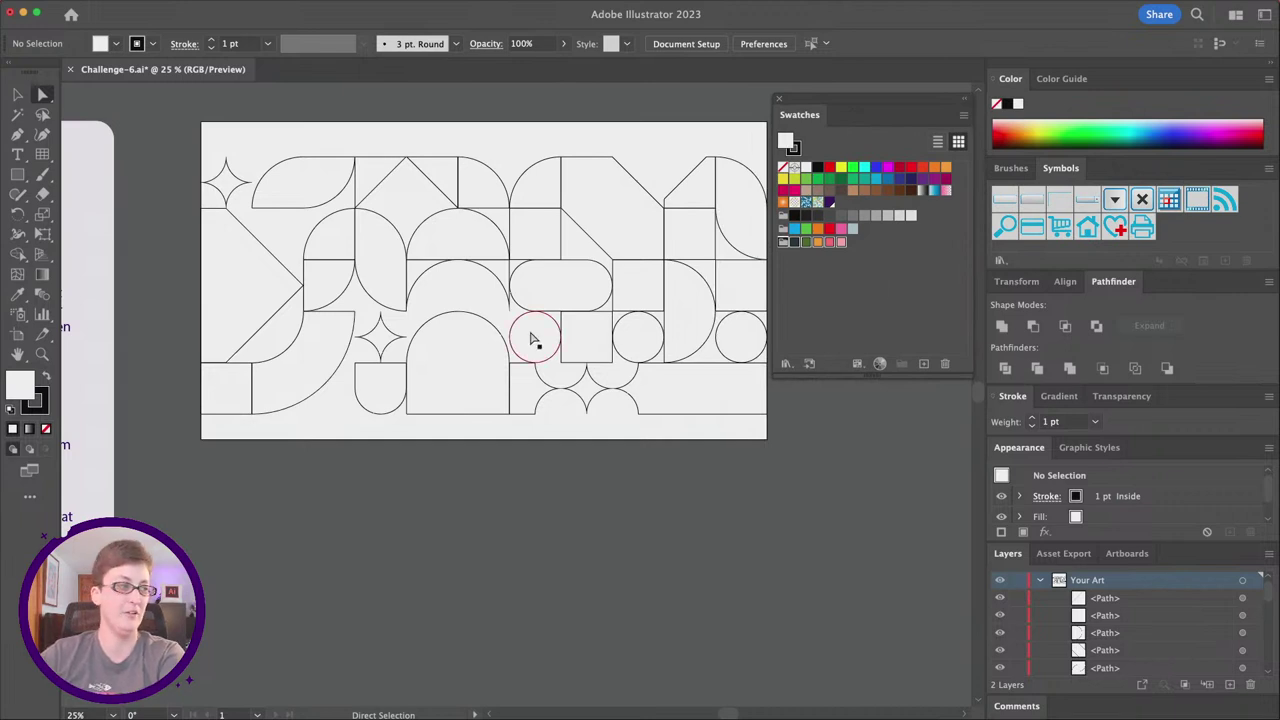
{"action": "scroll", "coordinate": [535, 340], "scroll_direction": "right", "scroll_amount": 2}
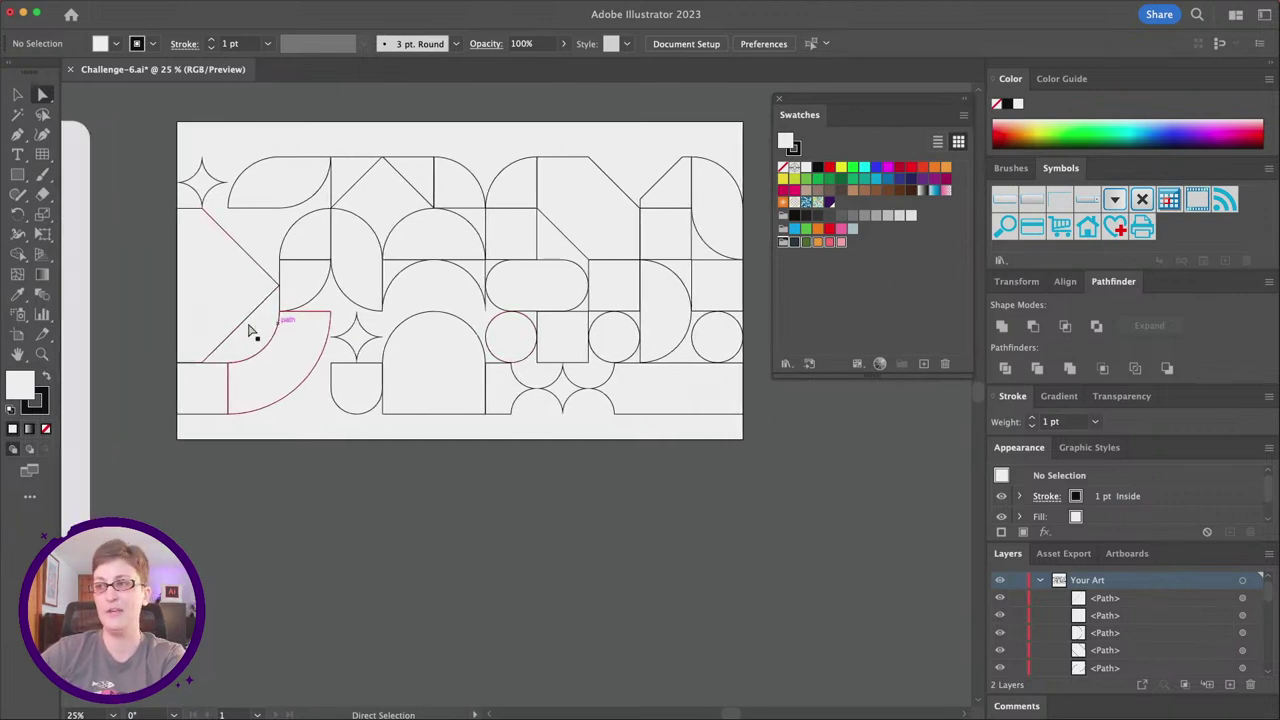
Try the light pink theme colour as the stroke of the leaf shape in the artwork's upper-right corner, and undo it.
{"action": "left_click", "coordinate": [703, 210]}
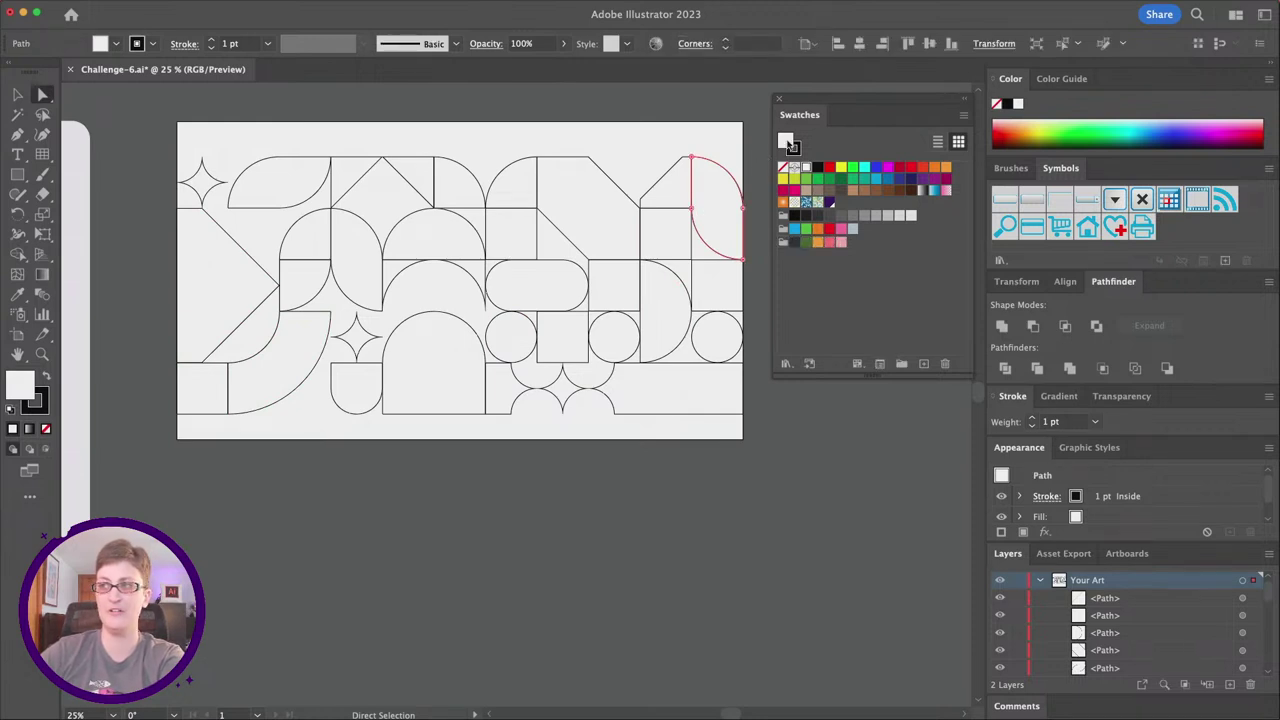
{"action": "left_click", "coordinate": [792, 148]}
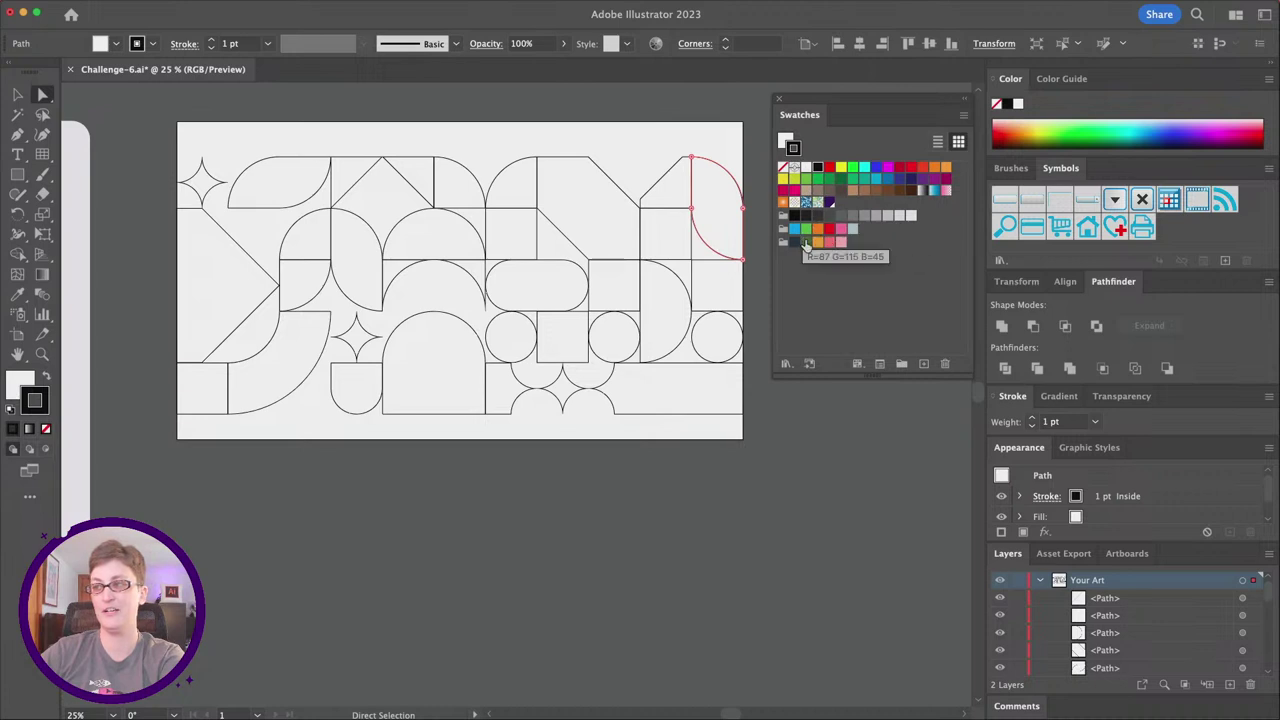
{"action": "left_click", "coordinate": [841, 241]}
{"action": "left_click", "coordinate": [792, 561]}
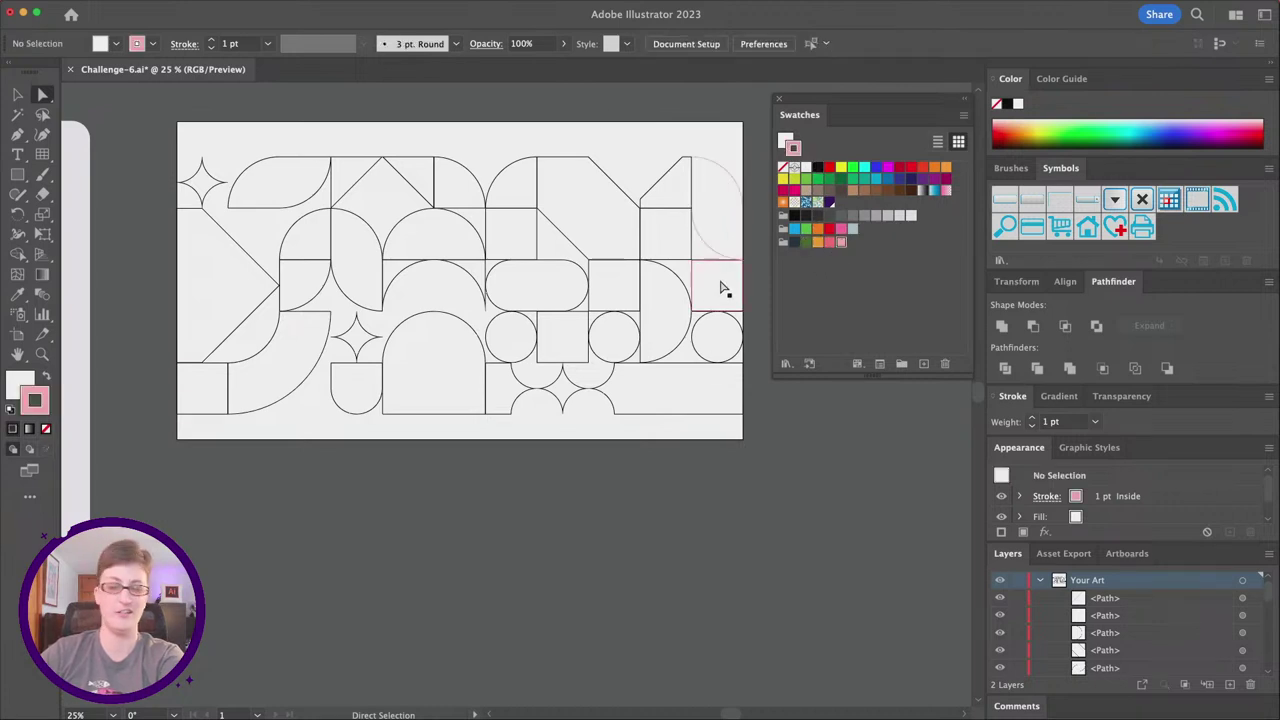
{"action": "key", "text": "super+z"}
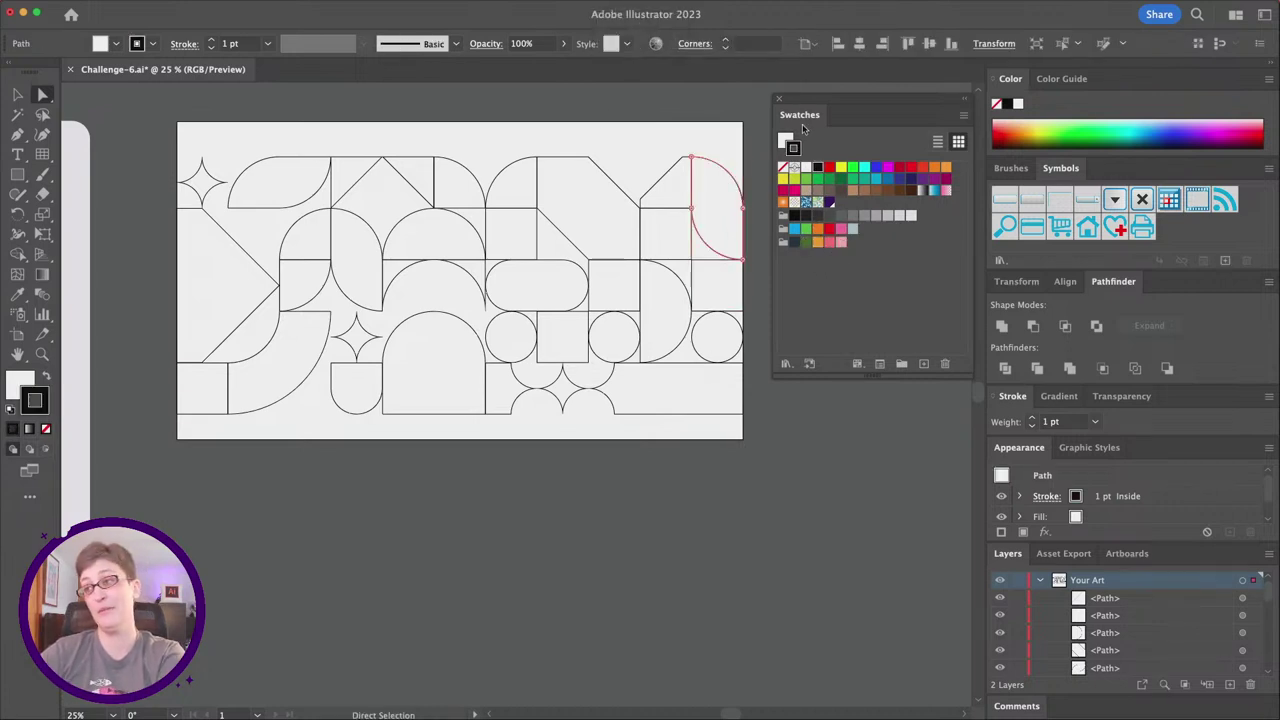
Fill the upper-right leaf shape and the large diagonal-cut shape in the top row with the theme's green.
{"action": "left_click", "coordinate": [786, 141]}
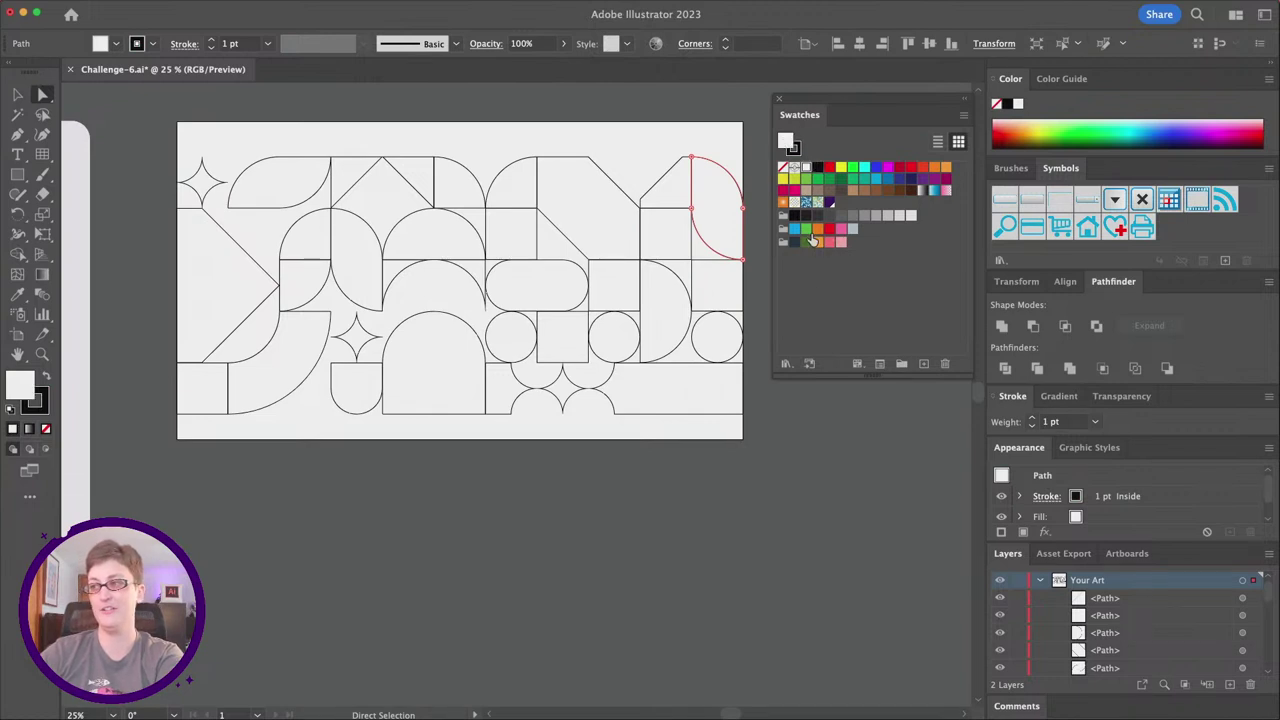
{"action": "left_click", "coordinate": [806, 242]}
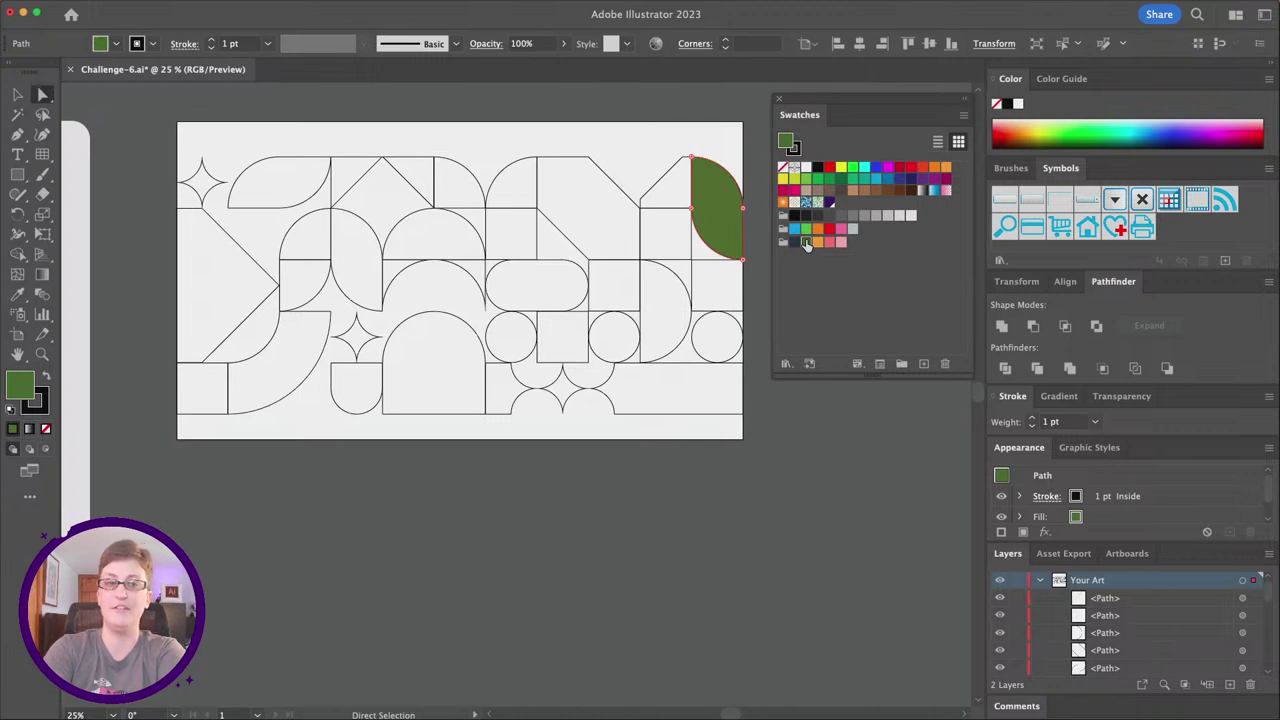
{"action": "left_click", "coordinate": [580, 199]}
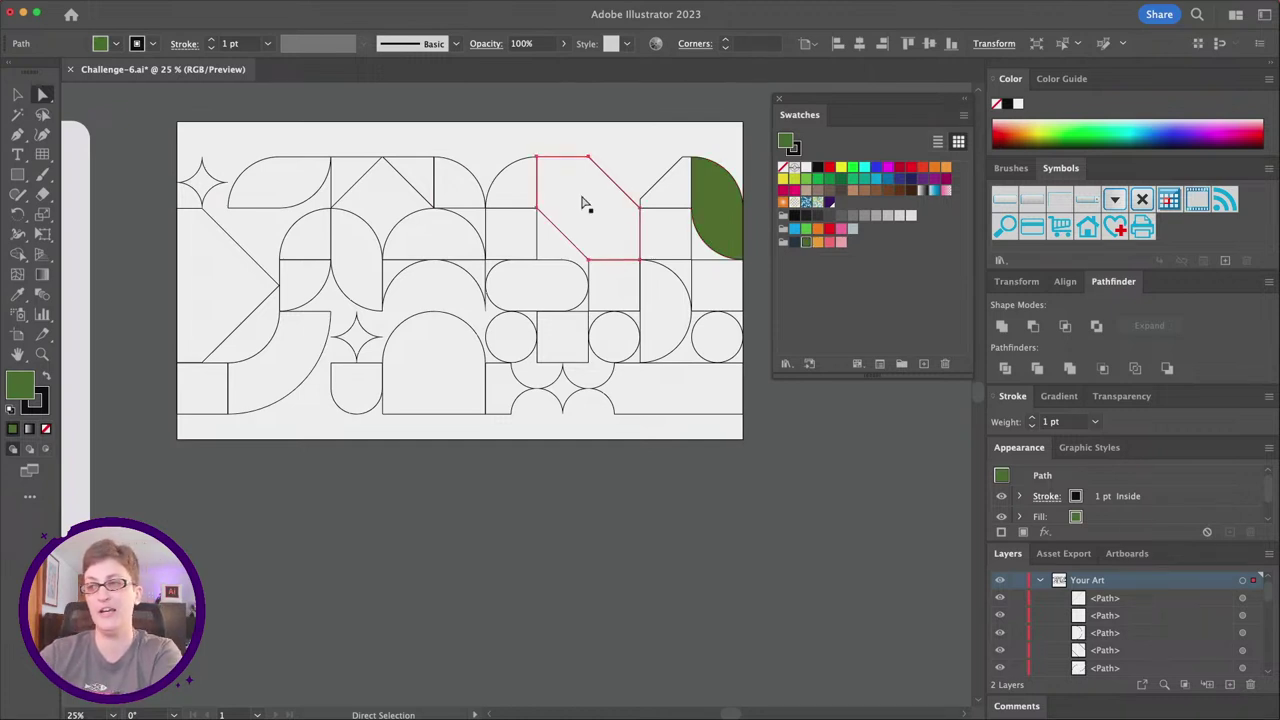
{"action": "left_click", "coordinate": [806, 243]}
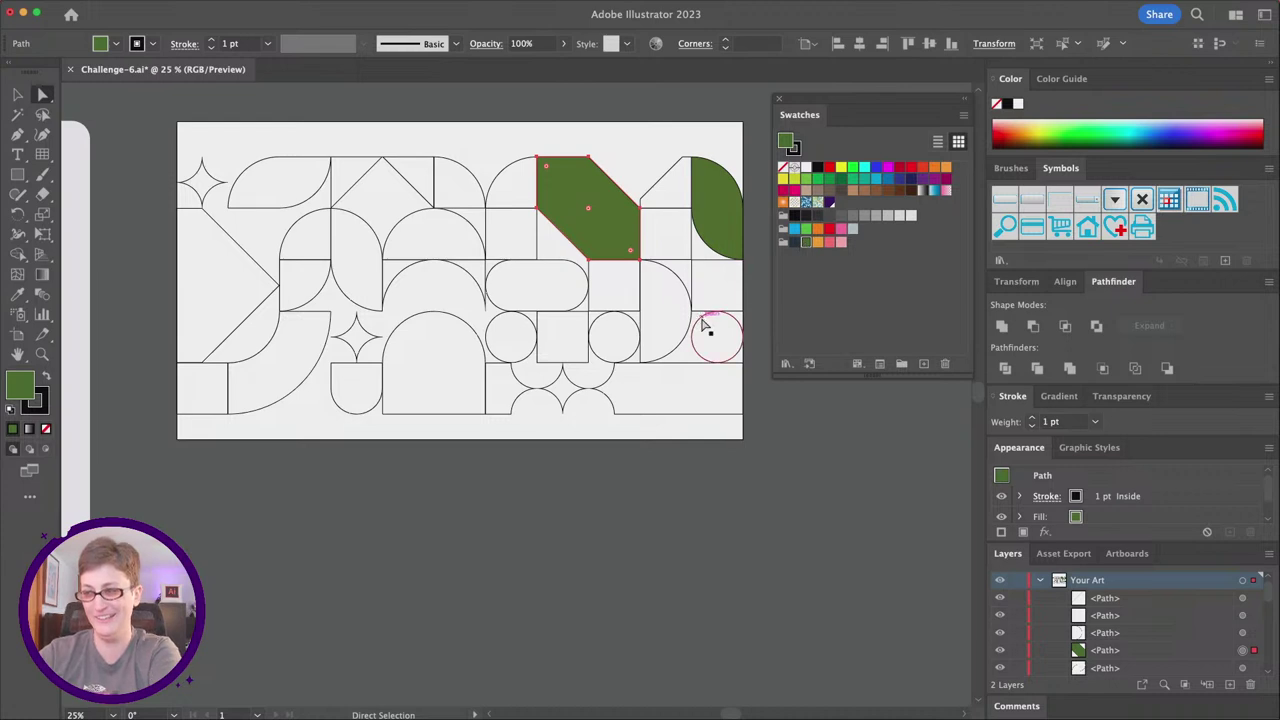
Fill the half-round shape, the square between the circles, the large left arrow and the small top-row triangle with the theme's green.
{"action": "left_click", "coordinate": [655, 314]}
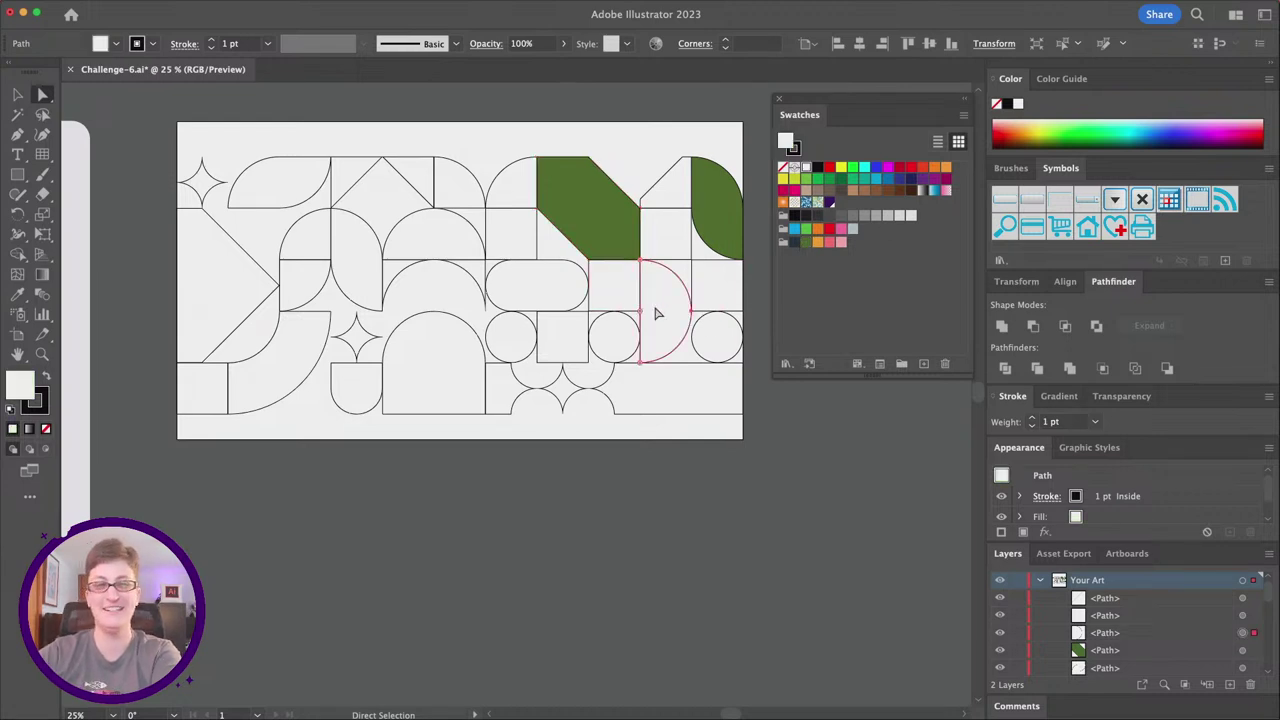
{"action": "left_click", "coordinate": [17, 93]}
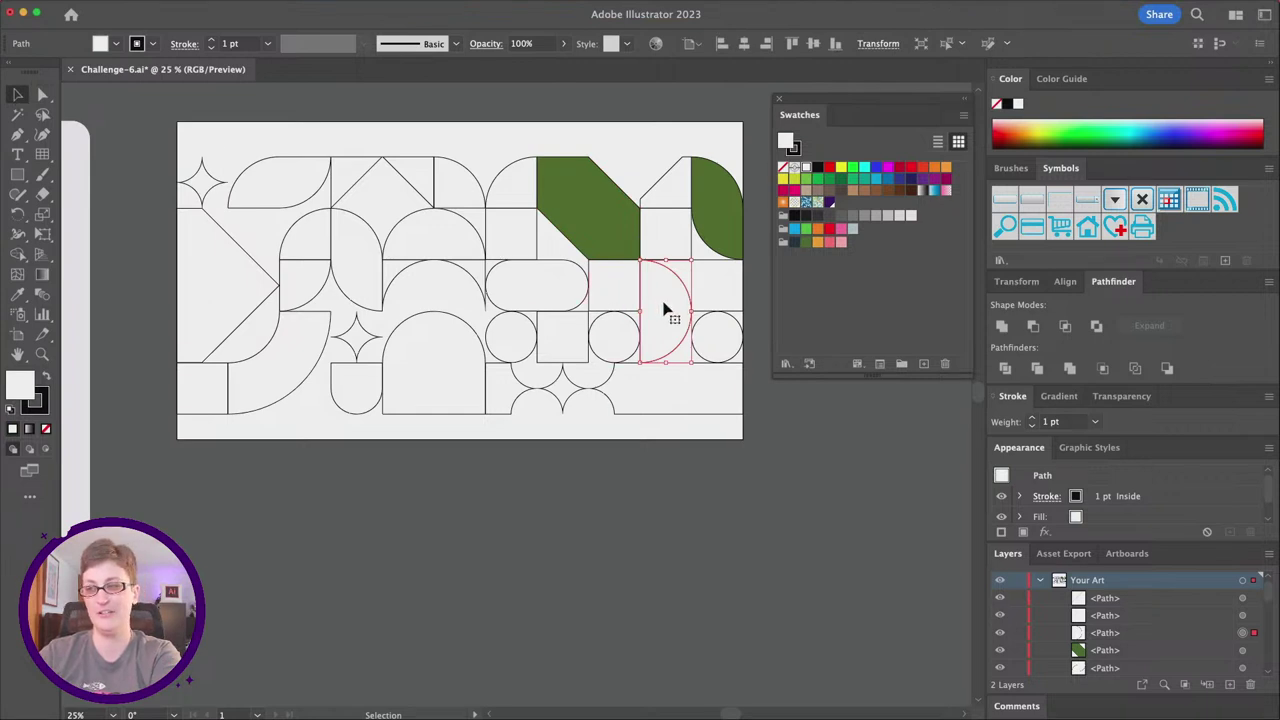
{"action": "left_click", "coordinate": [553, 324], "text": "shift"}
{"action": "left_click", "coordinate": [232, 290], "text": "shift"}
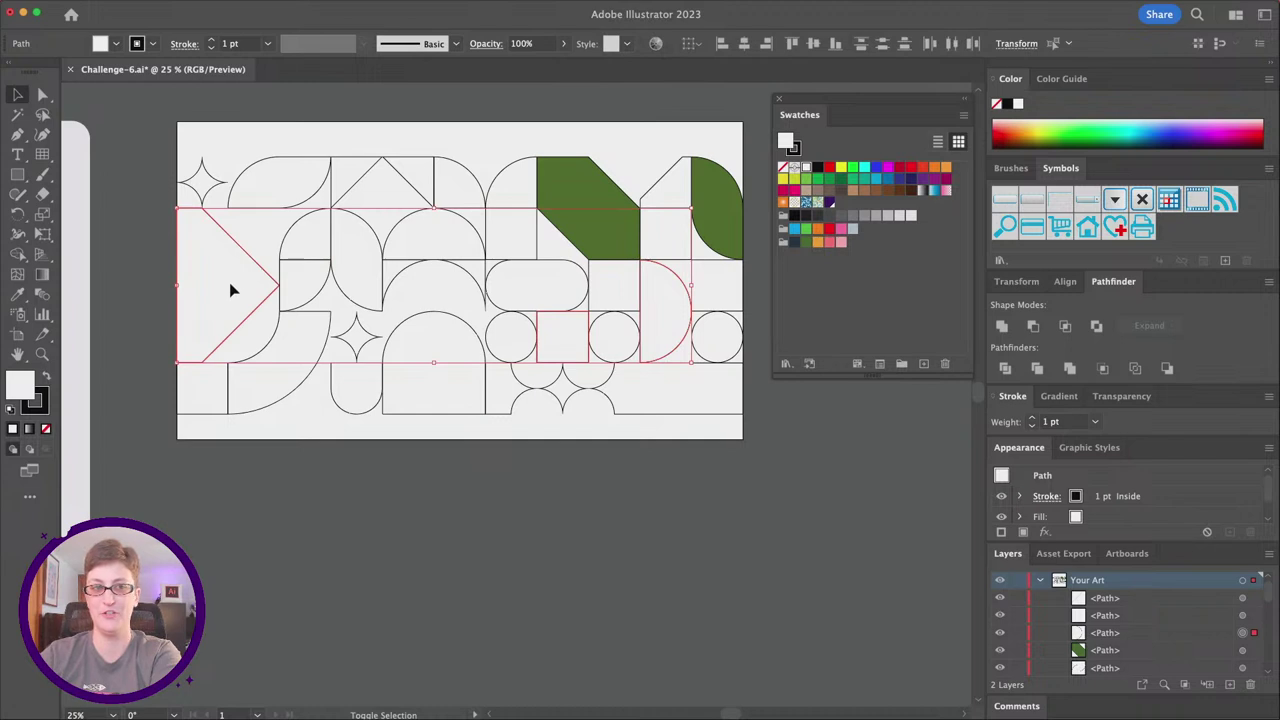
{"action": "left_click", "coordinate": [415, 183], "text": "shift"}
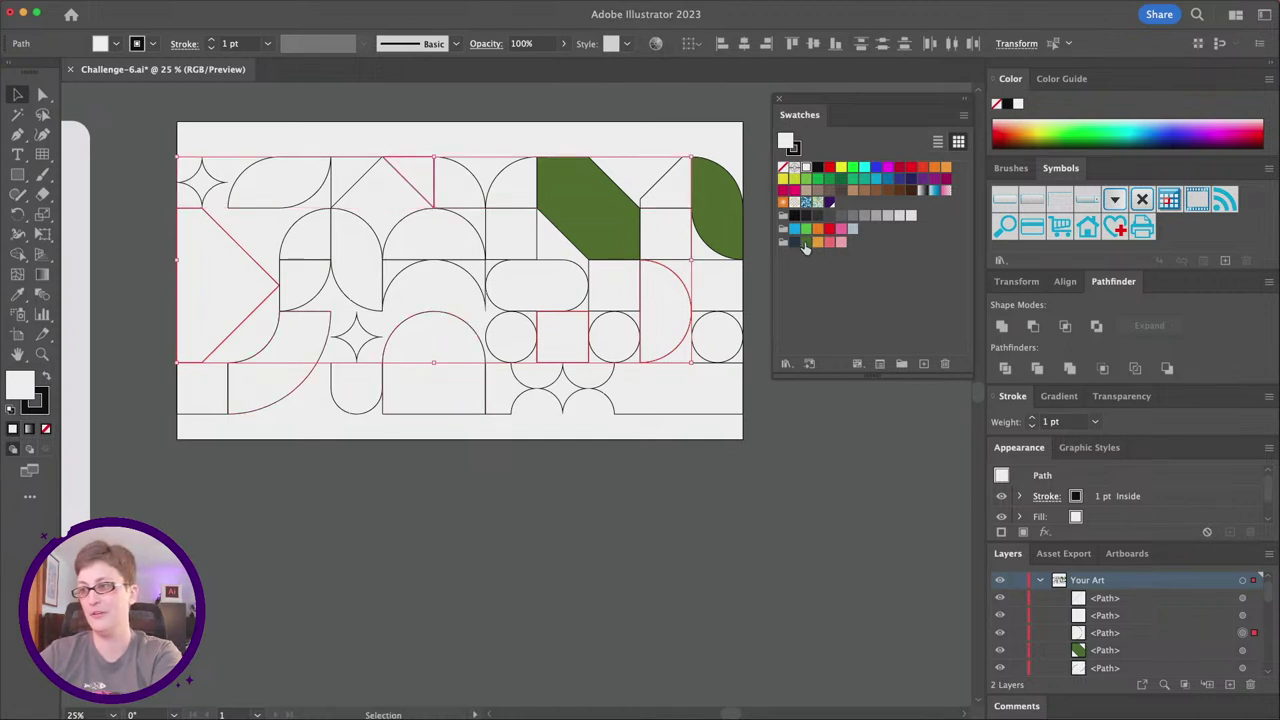
{"action": "left_click", "coordinate": [806, 244]}
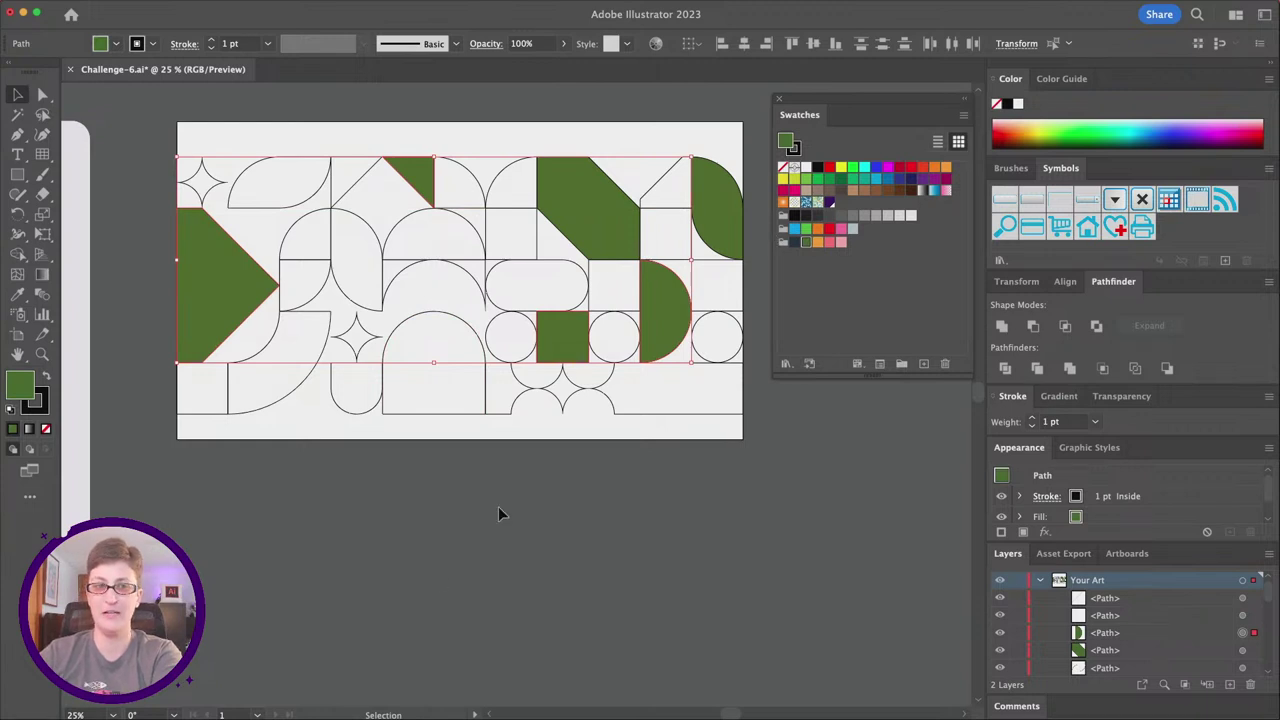
Fill the bottom-row bar, lower-left curved band, upper-left leaf, top-row quarter-round, second-row half-round and right-edge square with the theme's dark navy.
{"action": "left_click", "coordinate": [668, 410]}
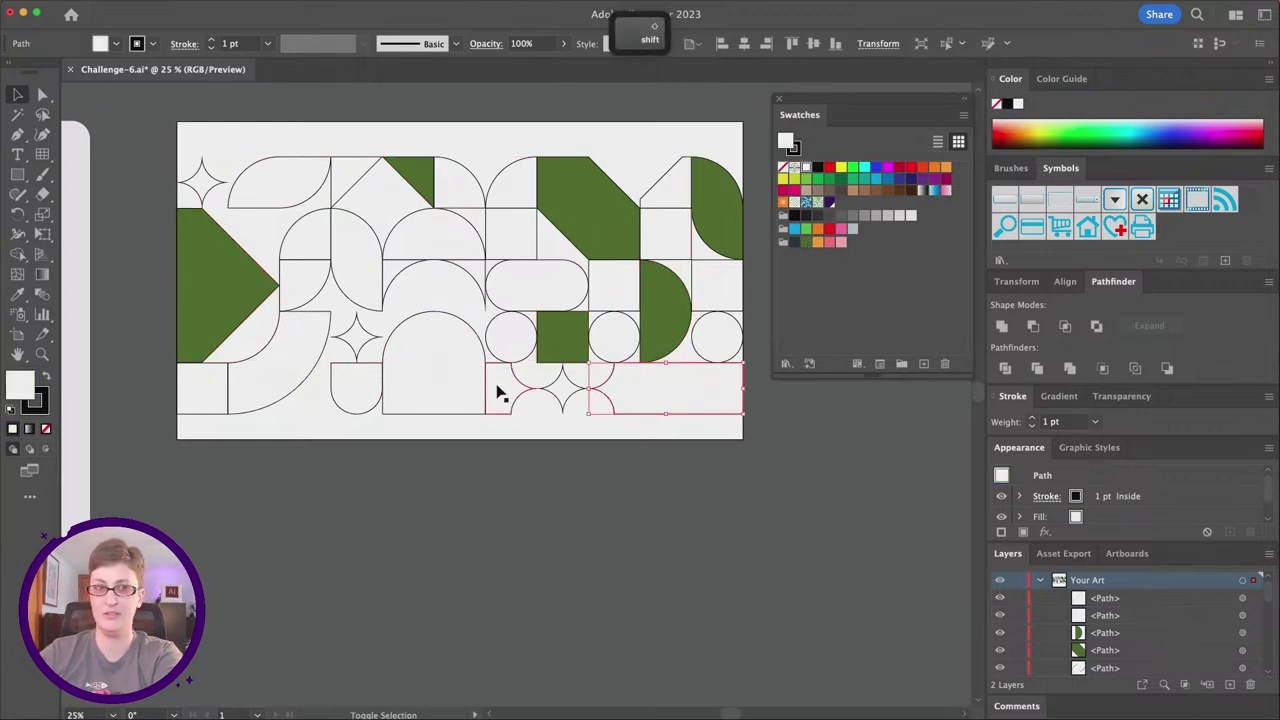
{"action": "left_click", "coordinate": [280, 362], "text": "shift"}
{"action": "left_click", "coordinate": [284, 179], "text": "shift"}
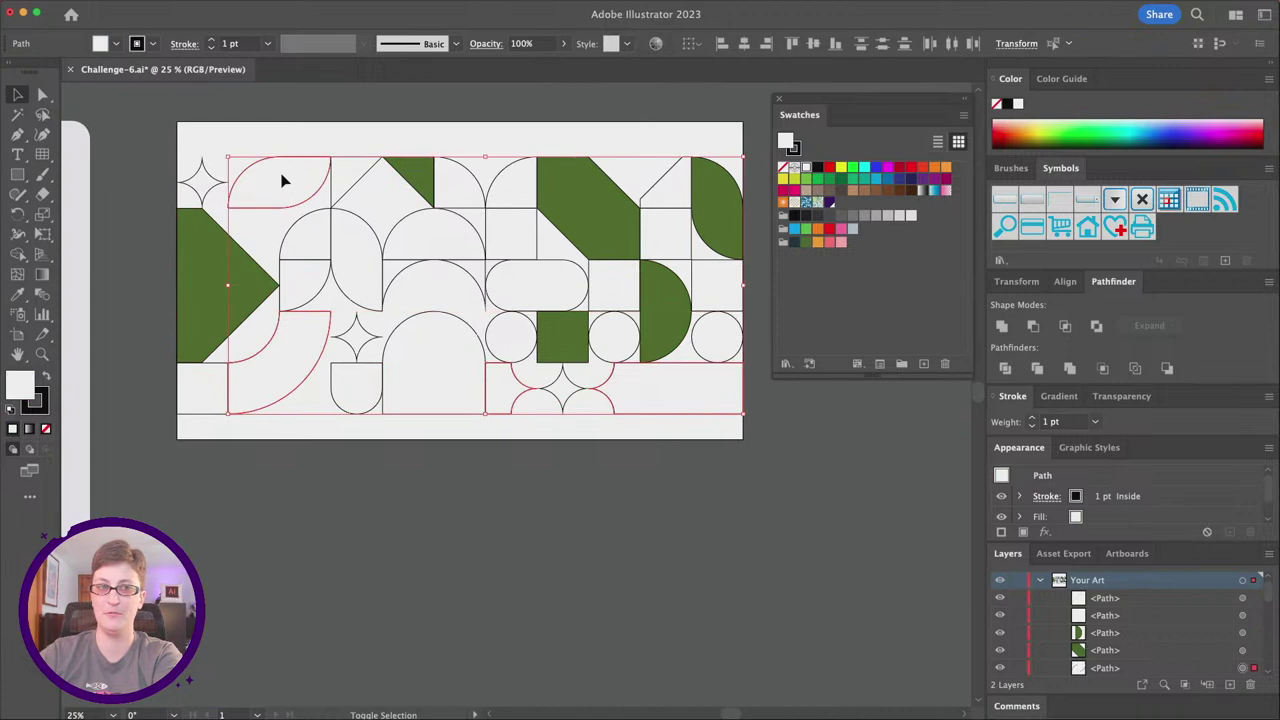
{"action": "left_click", "coordinate": [514, 186], "text": "shift"}
{"action": "left_click", "coordinate": [453, 262], "text": "shift"}
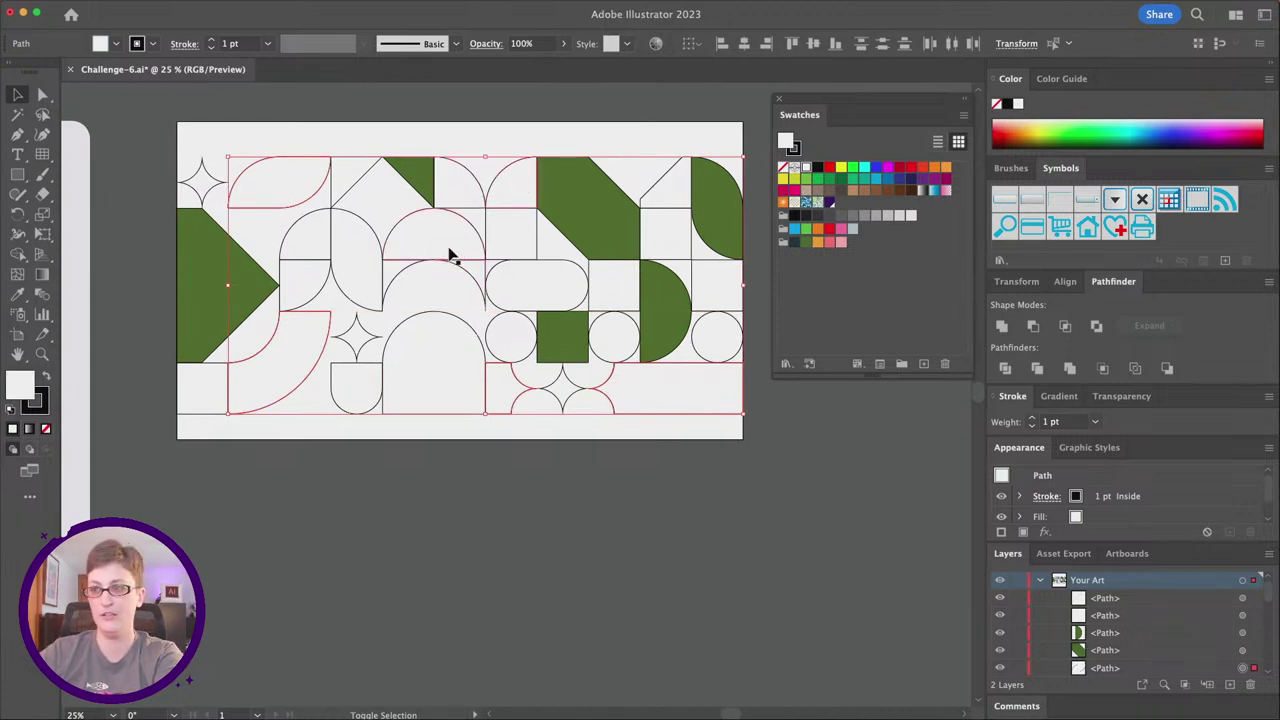
{"action": "left_click", "coordinate": [714, 300], "text": "shift"}
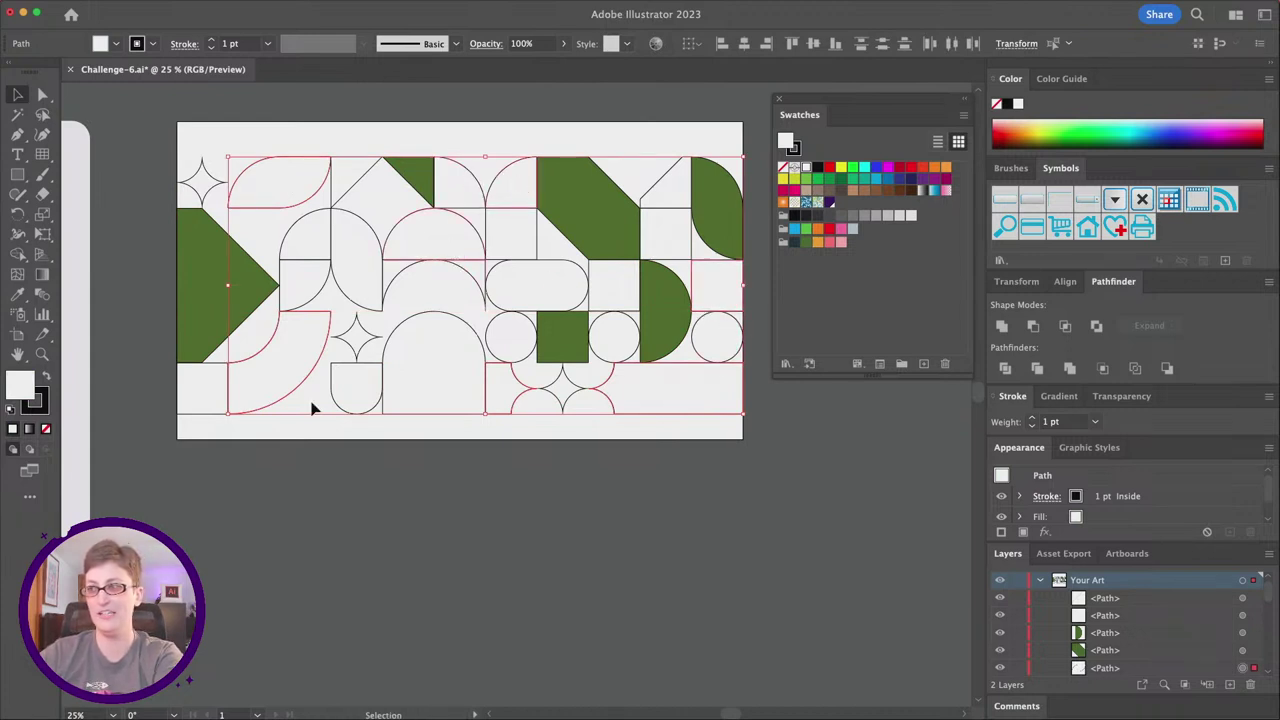
{"action": "left_click", "coordinate": [793, 243]}
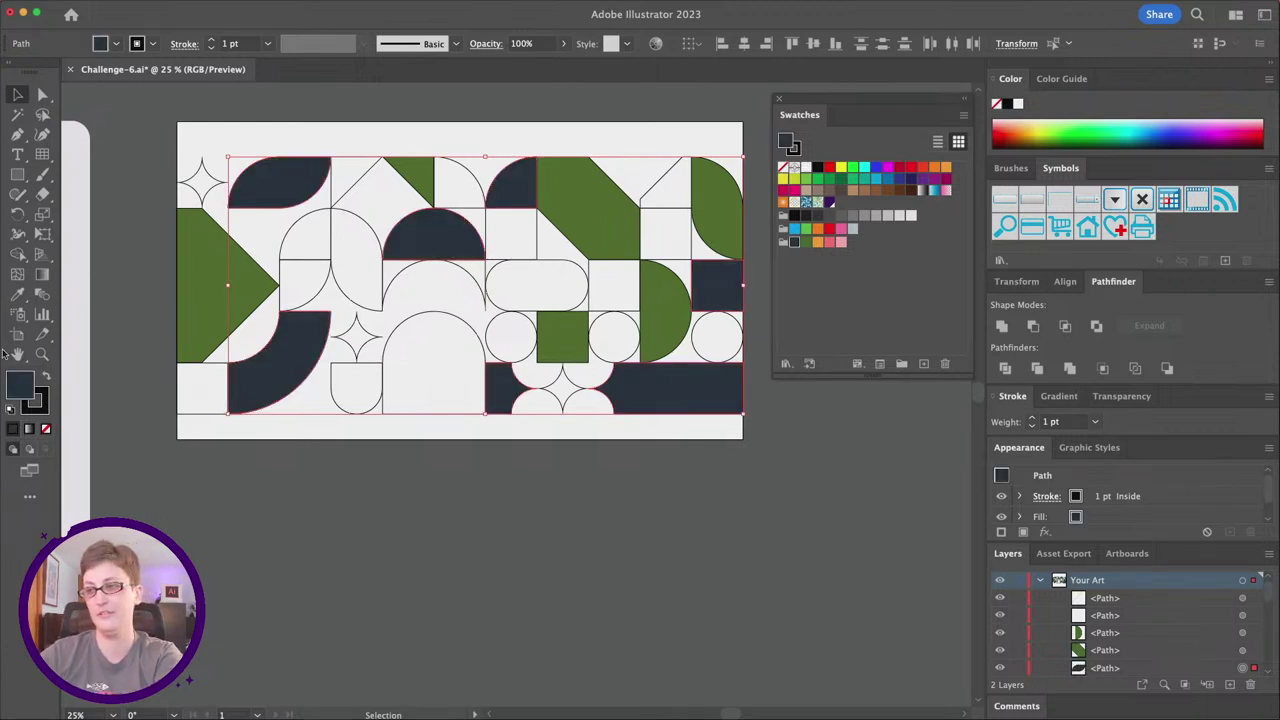
Fill the cut-corner shape, both pink-row stars, the large arch, left quarter-round, lower-left square and central pill with the theme's light pink.
{"action": "left_click", "coordinate": [671, 194]}
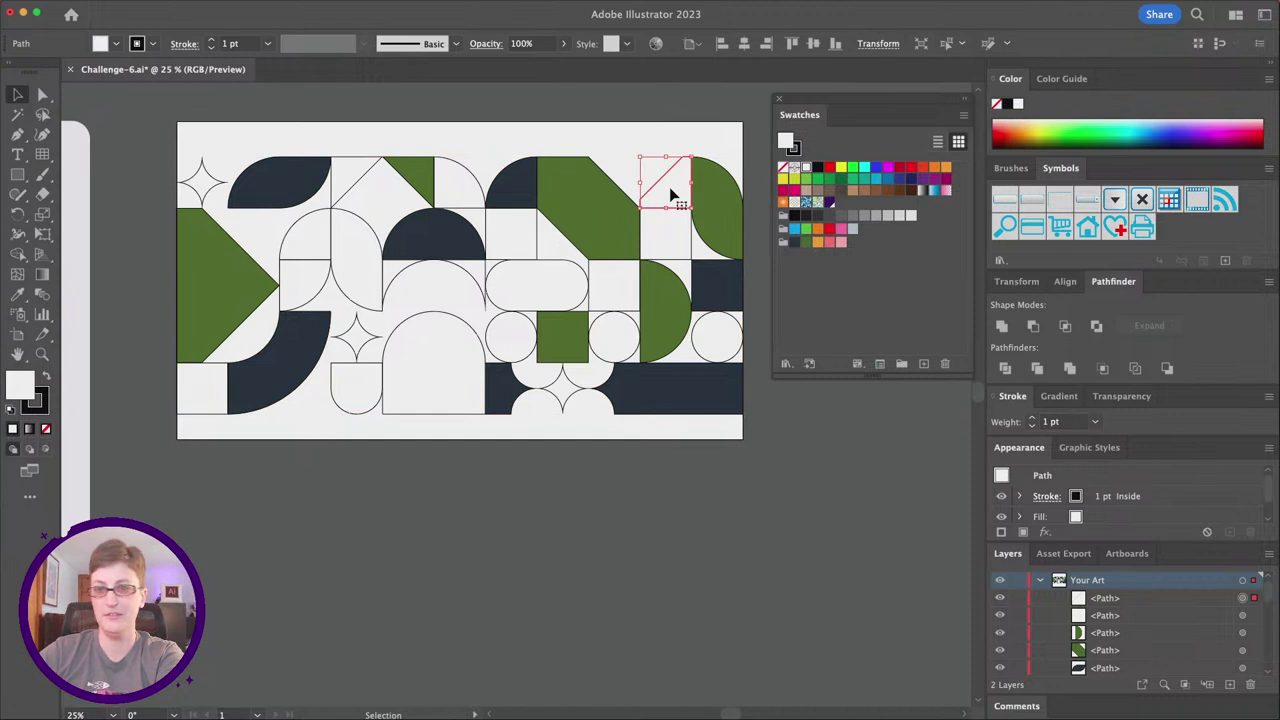
{"action": "left_click", "coordinate": [566, 394], "text": "shift"}
{"action": "left_click", "coordinate": [466, 394], "text": "shift"}
{"action": "left_click", "coordinate": [322, 254], "text": "shift"}
{"action": "left_click", "coordinate": [200, 177], "text": "shift"}
{"action": "left_click", "coordinate": [206, 394], "text": "shift"}
{"action": "left_click", "coordinate": [500, 302], "text": "shift"}
{"action": "left_click", "coordinate": [840, 243]}
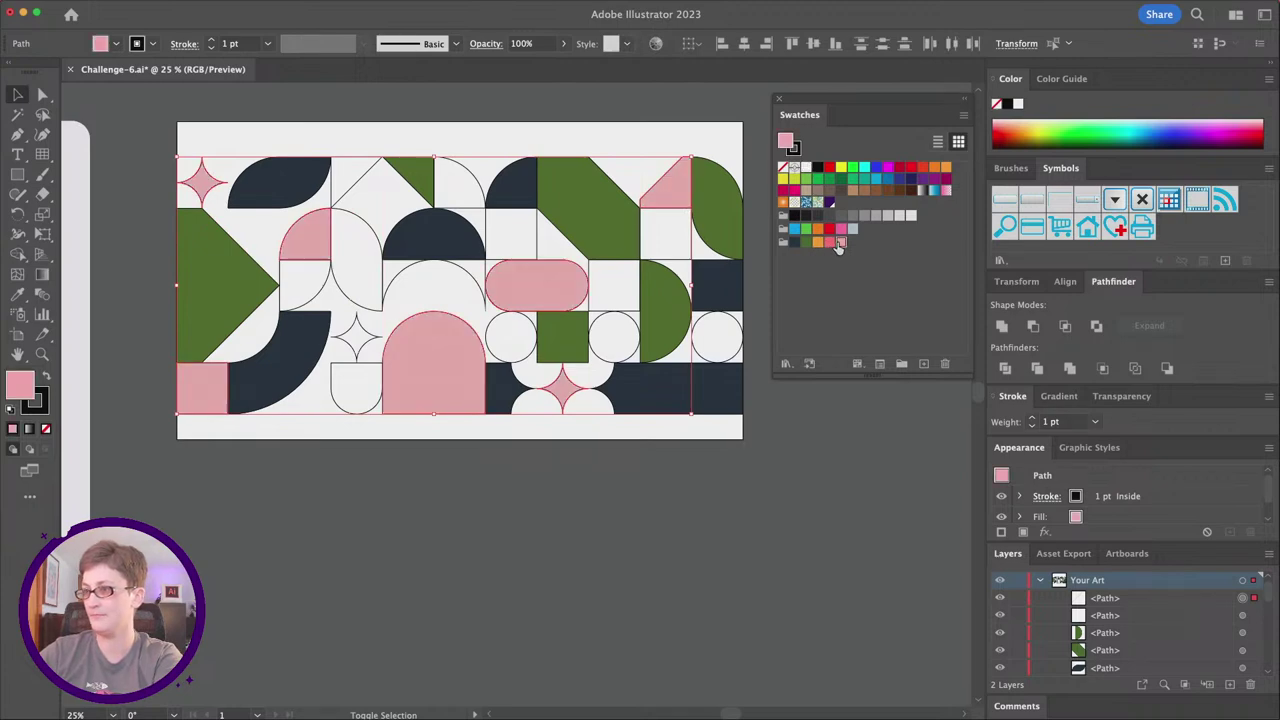
Fill the square above the pill, top-row triangle, tall leaf, bottom-row U shape and right-edge circle with the theme's coral pink.
{"action": "left_click", "coordinate": [505, 232]}
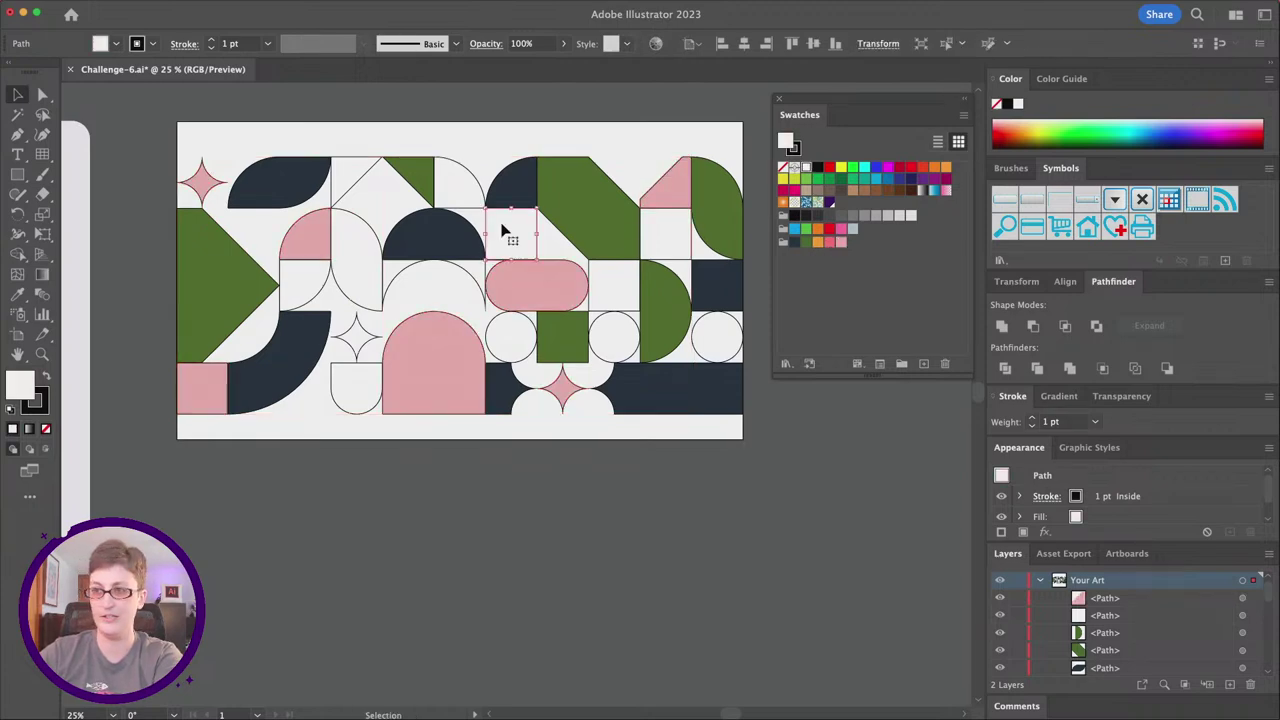
{"action": "left_click", "coordinate": [366, 178], "text": "shift"}
{"action": "left_click", "coordinate": [354, 278], "text": "shift"}
{"action": "left_click", "coordinate": [352, 390], "text": "shift"}
{"action": "left_click", "coordinate": [708, 352], "text": "shift"}
{"action": "left_click", "coordinate": [832, 242]}
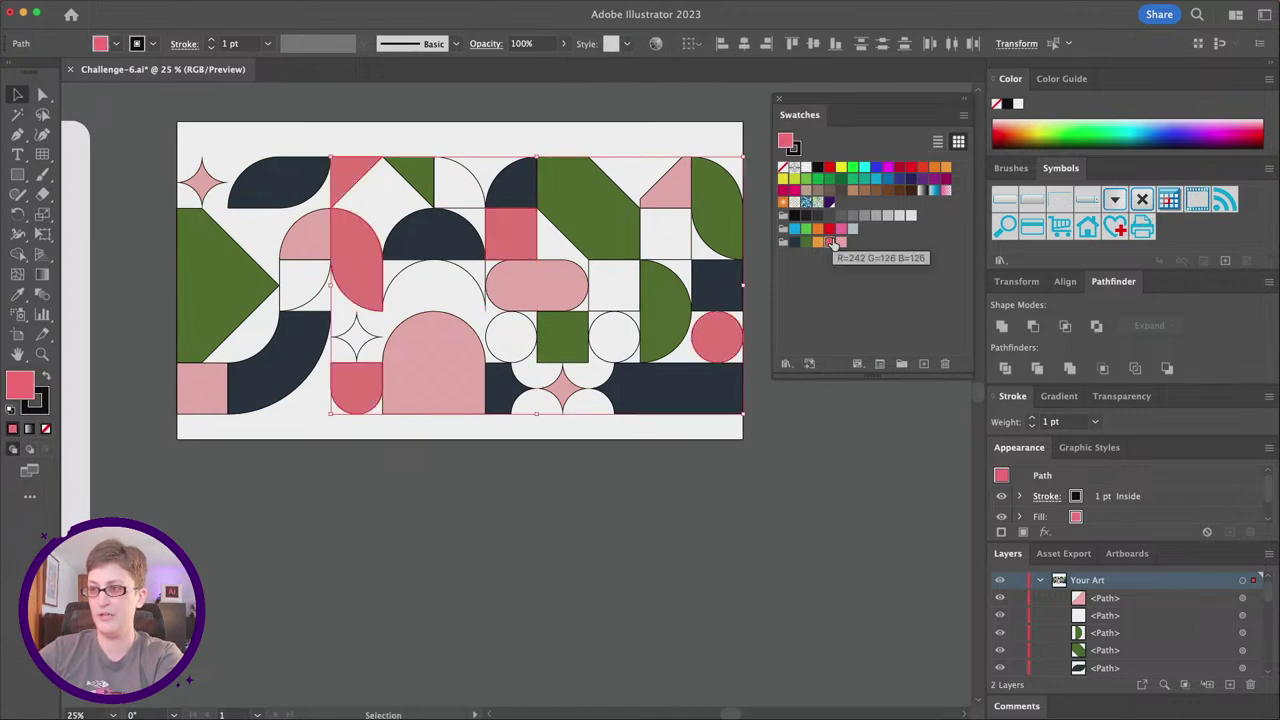
Fill the square under the cut-corner shape, the two middle circles, the remaining star and both white quarter-rounds with the theme's orange.
{"action": "left_click", "coordinate": [663, 237]}
{"action": "left_click", "coordinate": [610, 335], "text": "shift"}
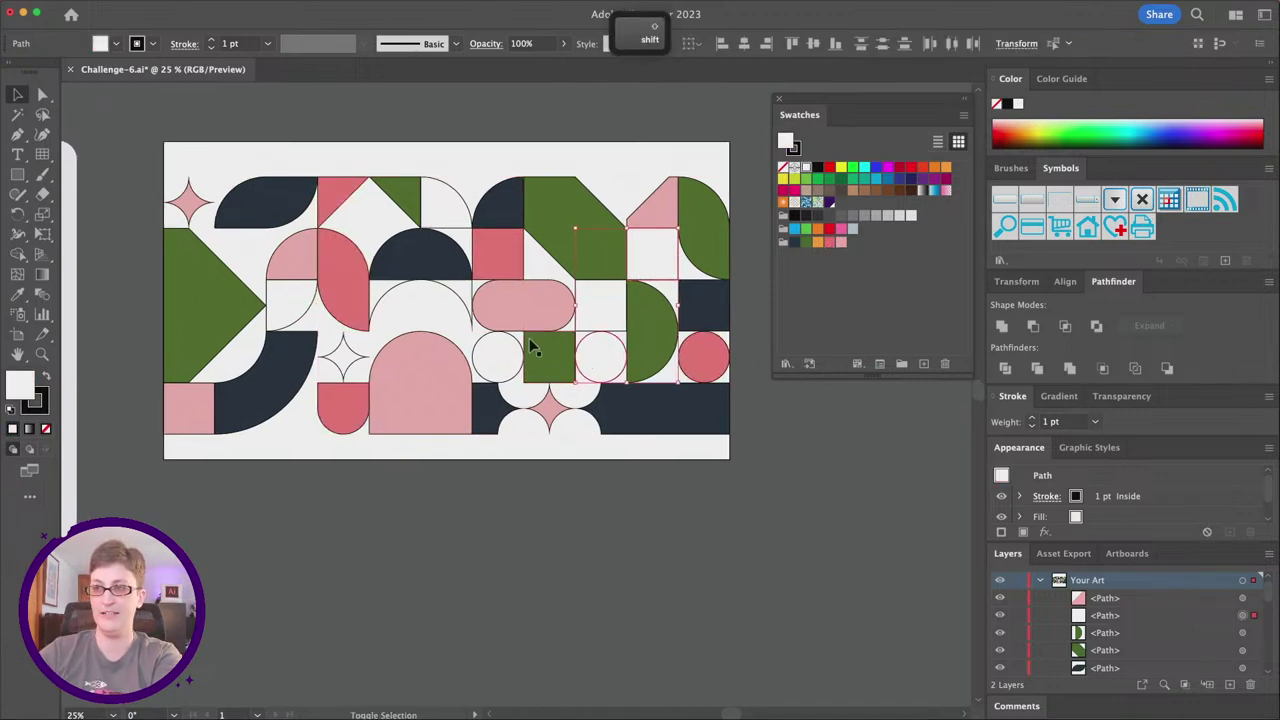
{"action": "left_click", "coordinate": [500, 358], "text": "shift"}
{"action": "left_click", "coordinate": [343, 357], "text": "shift"}
{"action": "left_click", "coordinate": [290, 302], "text": "shift"}
{"action": "left_click", "coordinate": [466, 184], "text": "shift"}
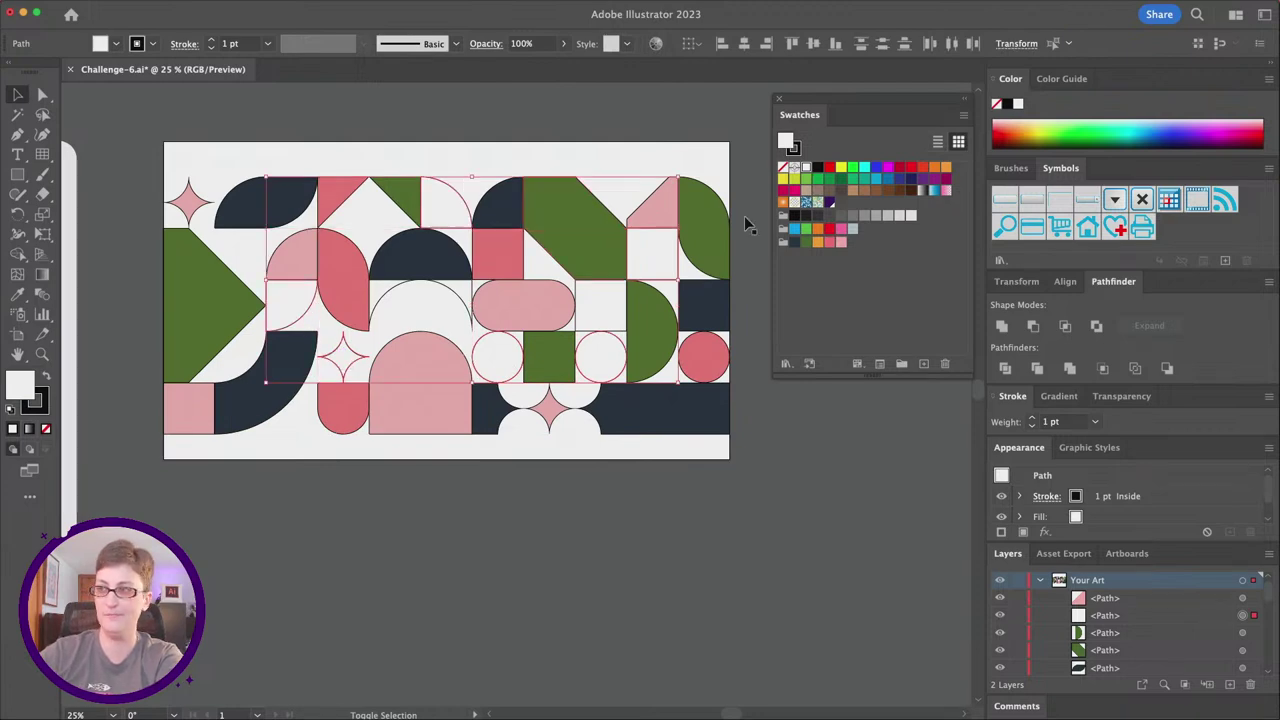
{"action": "left_click", "coordinate": [818, 241]}
{"action": "left_click", "coordinate": [494, 523]}
Colour the corner pieces above the white arch, the right one in the theme's orange and the left one in its green.
{"action": "scroll", "coordinate": [470, 430], "scroll_direction": "down", "scroll_amount": 1}
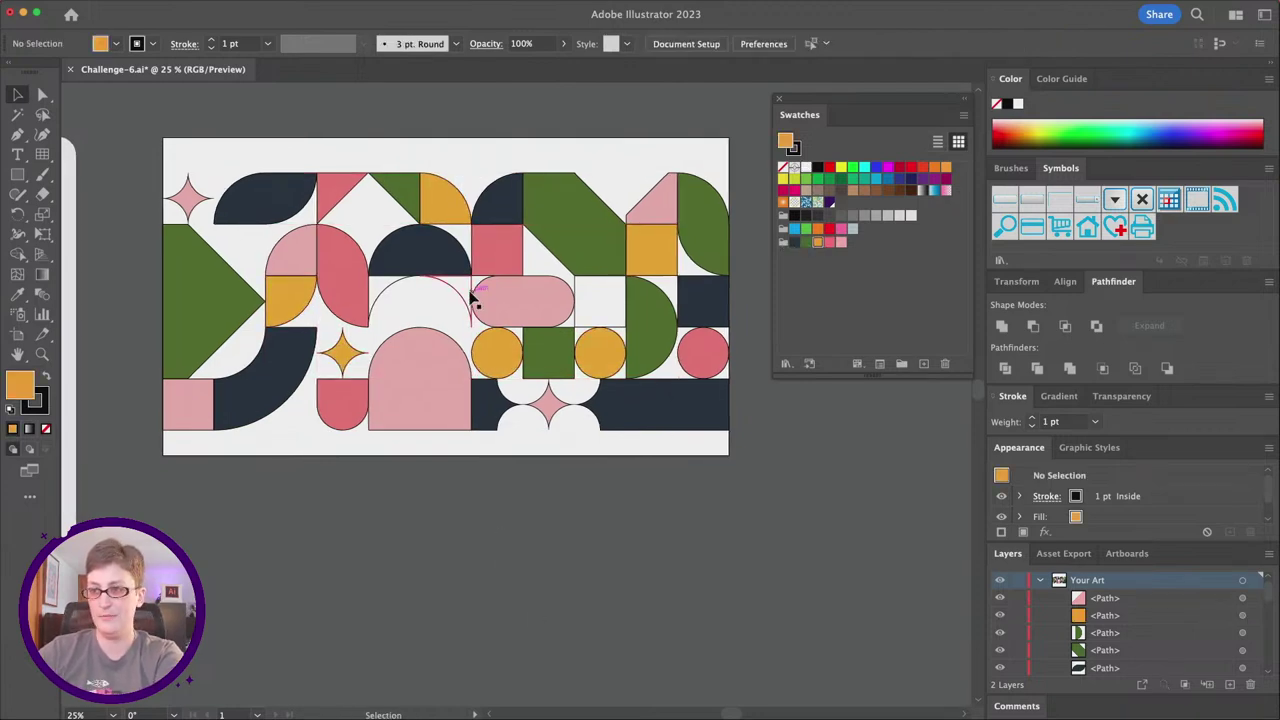
{"action": "left_click", "coordinate": [445, 305]}
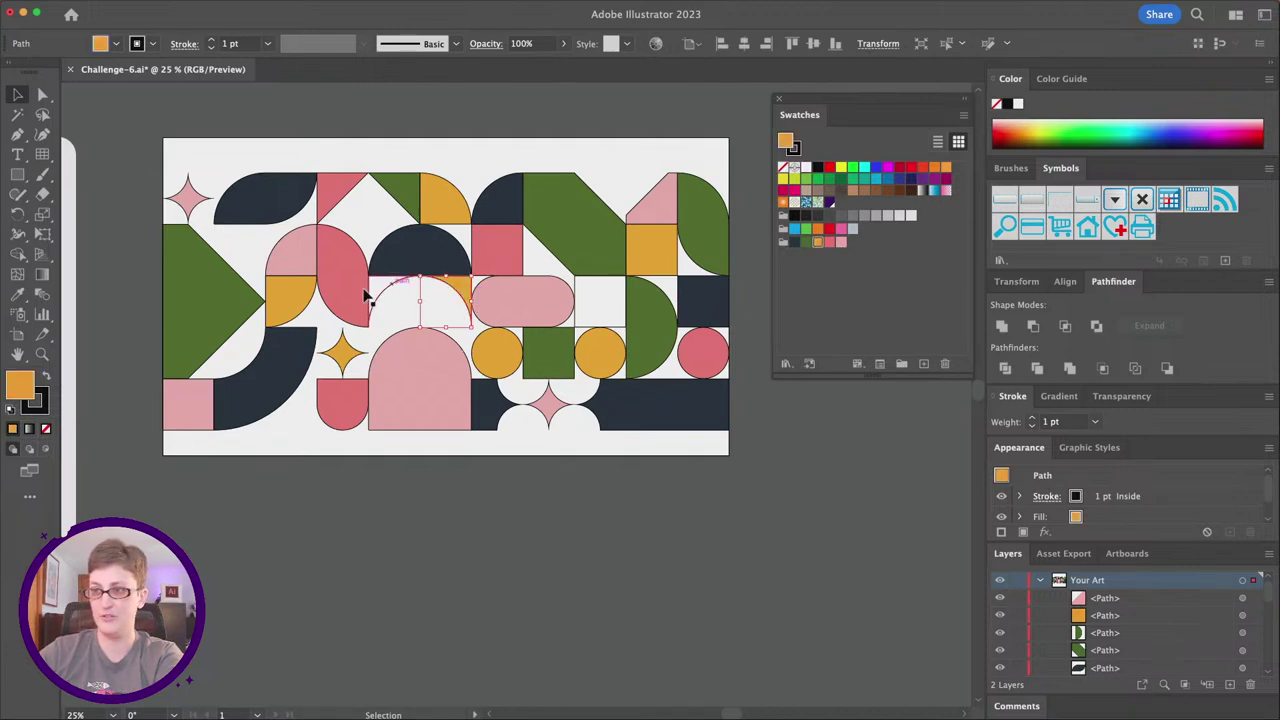
{"action": "left_click", "coordinate": [381, 290]}
{"action": "left_click", "coordinate": [806, 242]}
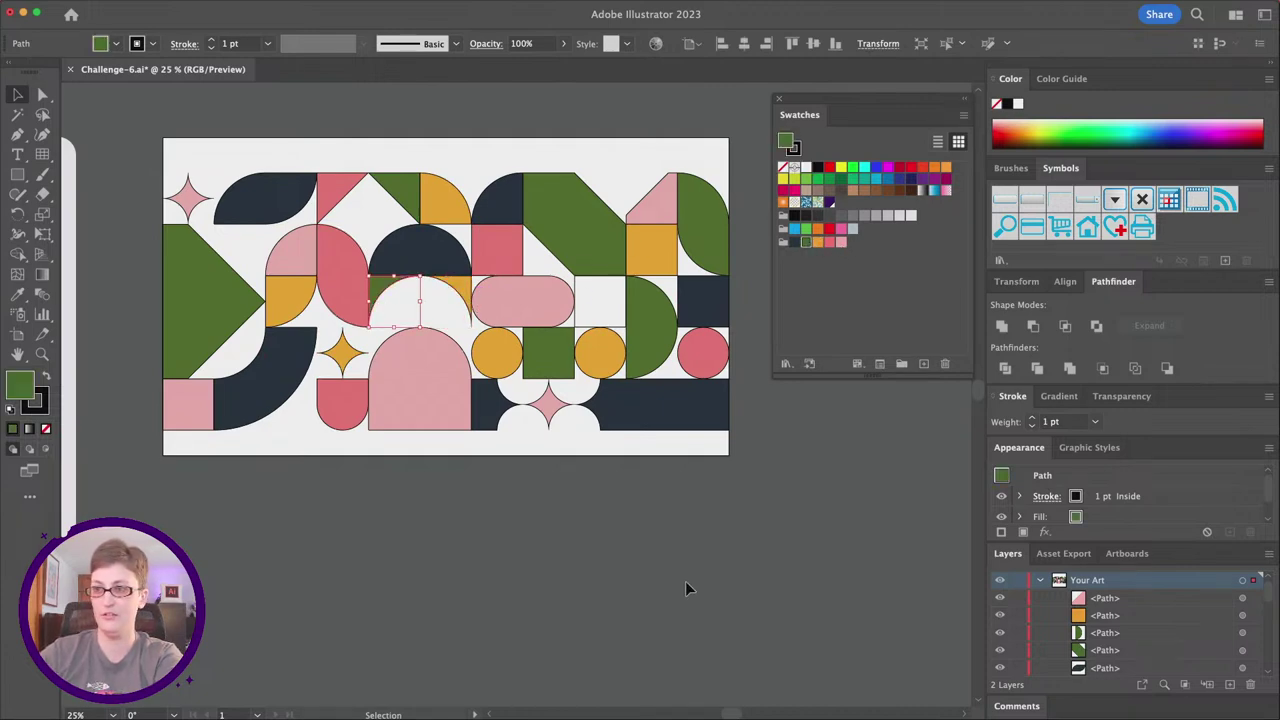
{"action": "left_click", "coordinate": [686, 588]}
Try orange and navy on the white square beside the pill, and settle on the theme's coral pink as its fill.
{"action": "left_click", "coordinate": [590, 296]}
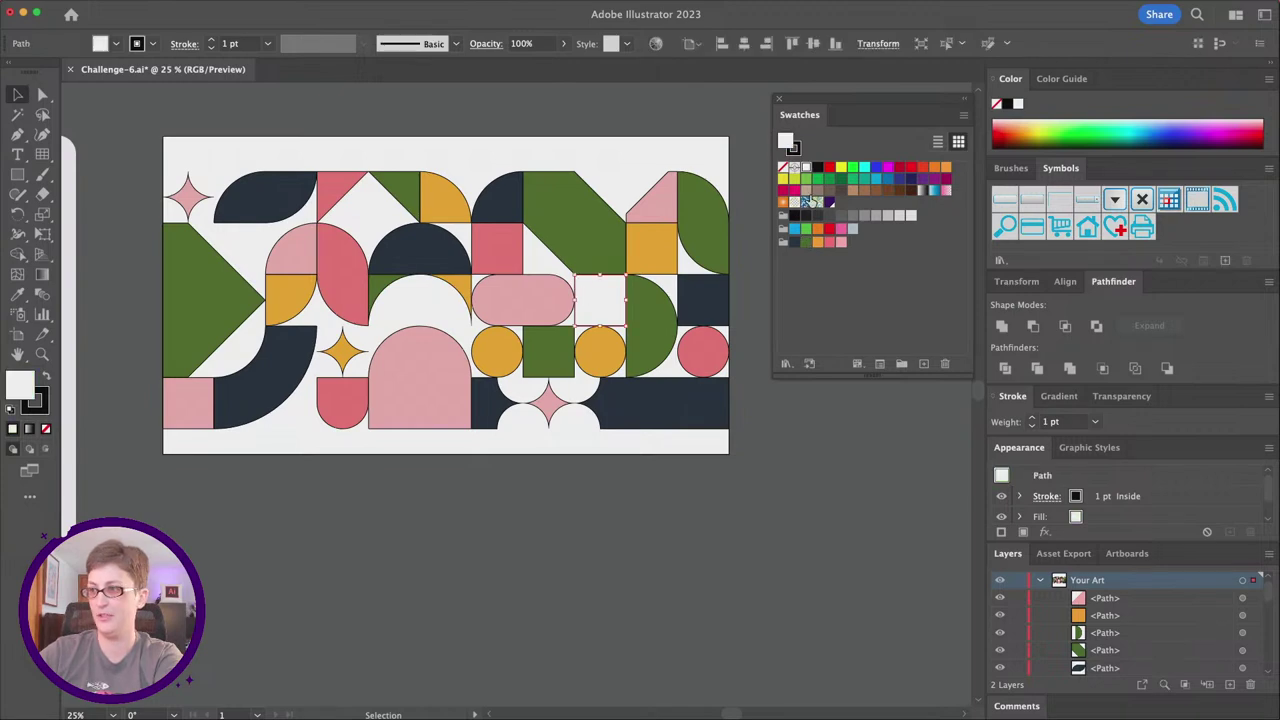
{"action": "left_click", "coordinate": [818, 243]}
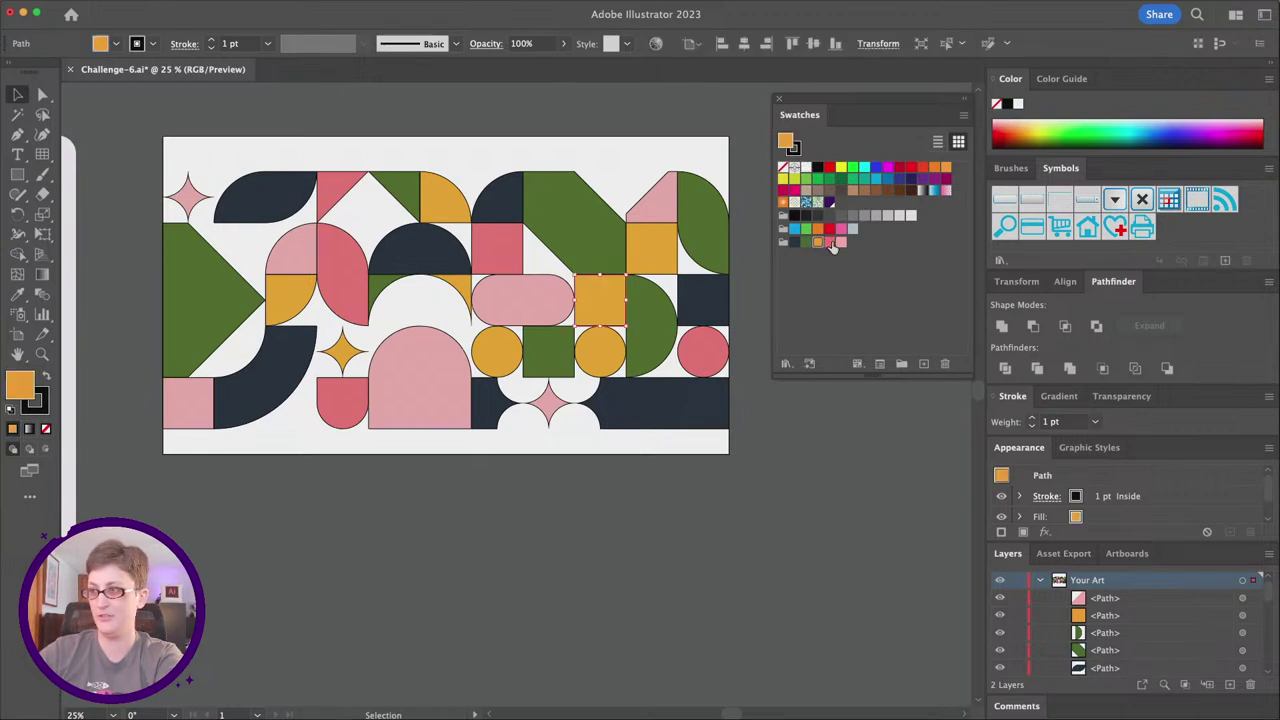
{"action": "left_click", "coordinate": [794, 243]}
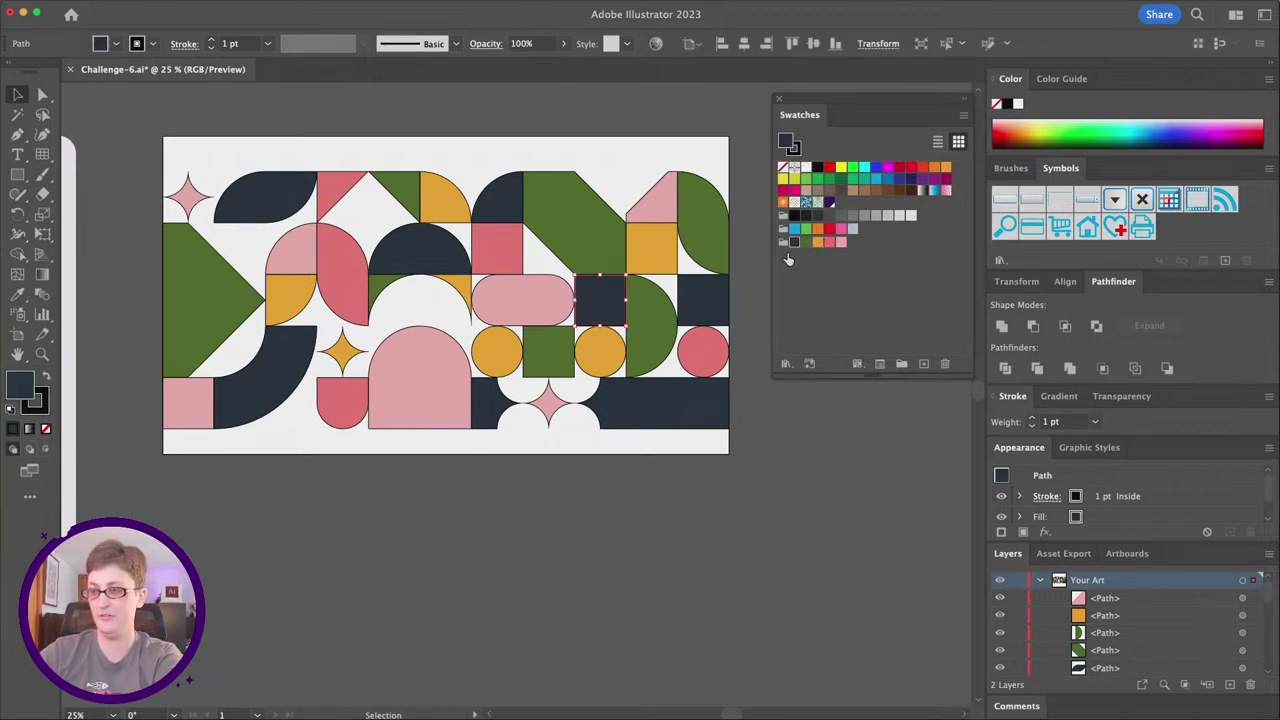
{"action": "left_click", "coordinate": [842, 245]}
{"action": "left_click", "coordinate": [657, 543]}
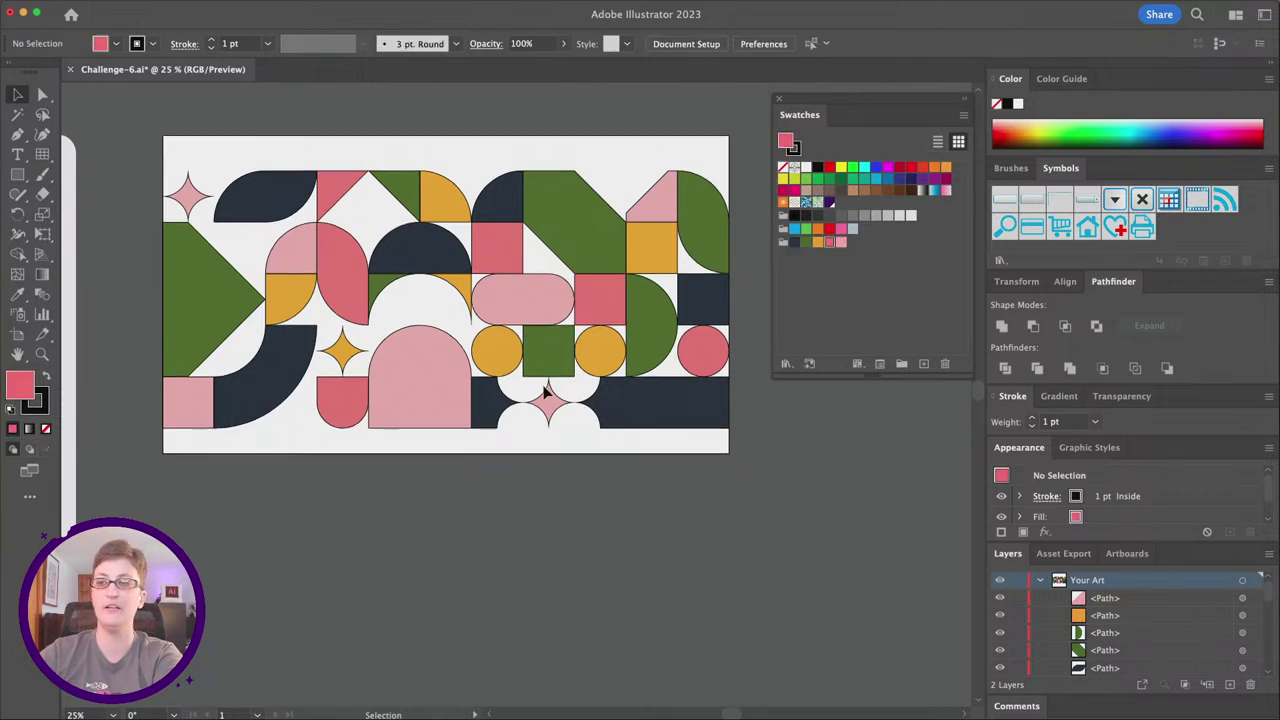
Remove the stroke from all the shapes in the tile composition.
{"action": "scroll", "coordinate": [551, 391], "scroll_direction": "down", "scroll_amount": 1}
{"action": "scroll", "coordinate": [546, 392], "scroll_direction": "down", "scroll_amount": 1}
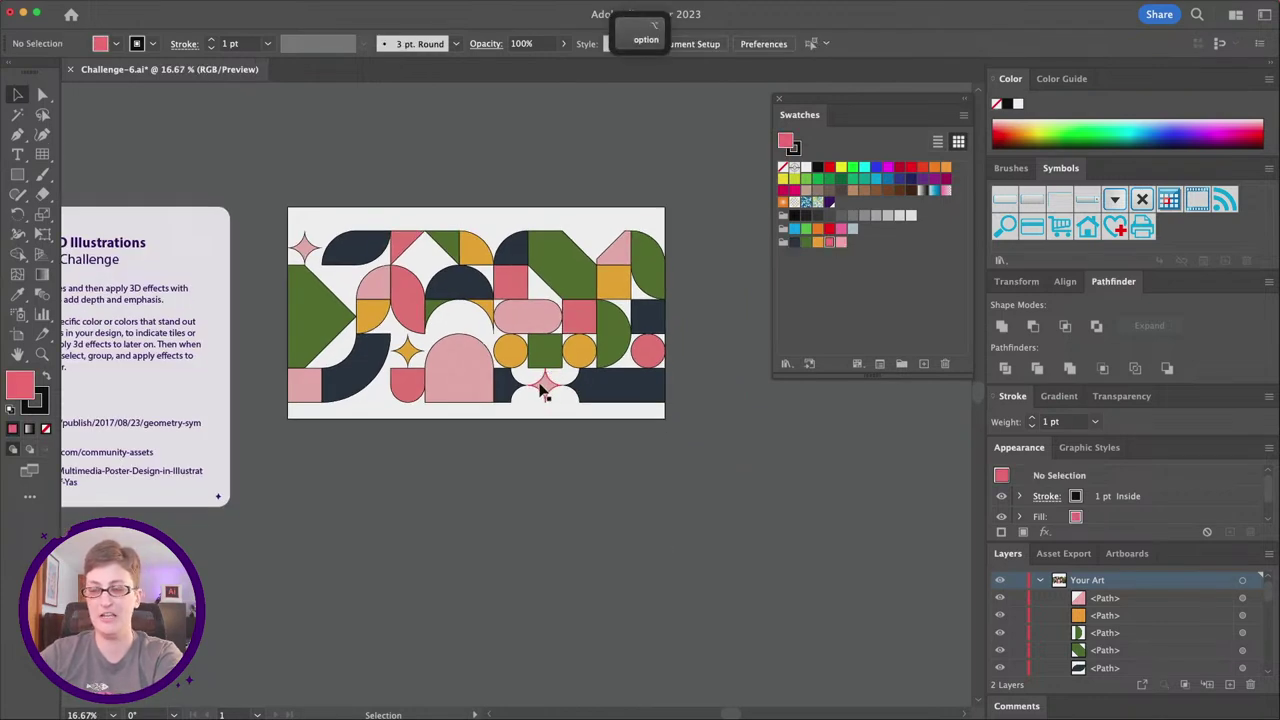
{"action": "scroll", "coordinate": [538, 390], "scroll_direction": "up", "scroll_amount": 1}
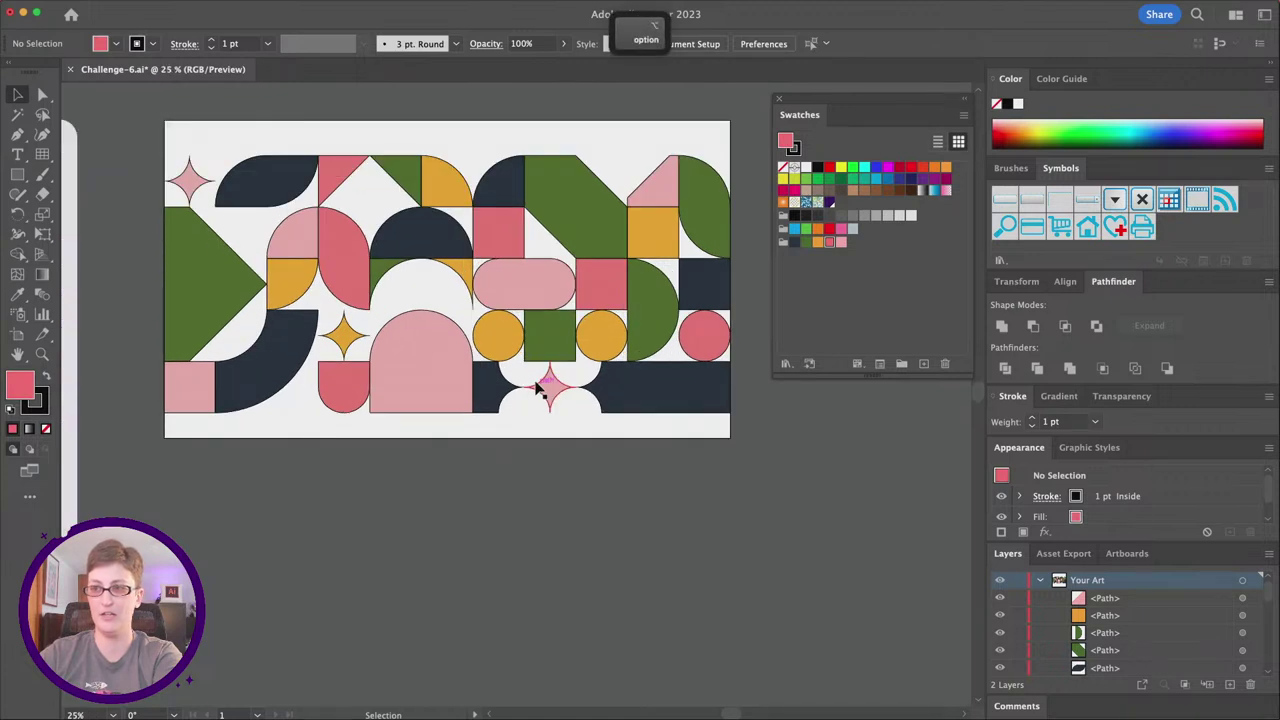
{"action": "left_click_drag", "start_coordinate": [183, 128], "coordinate": [748, 488]}
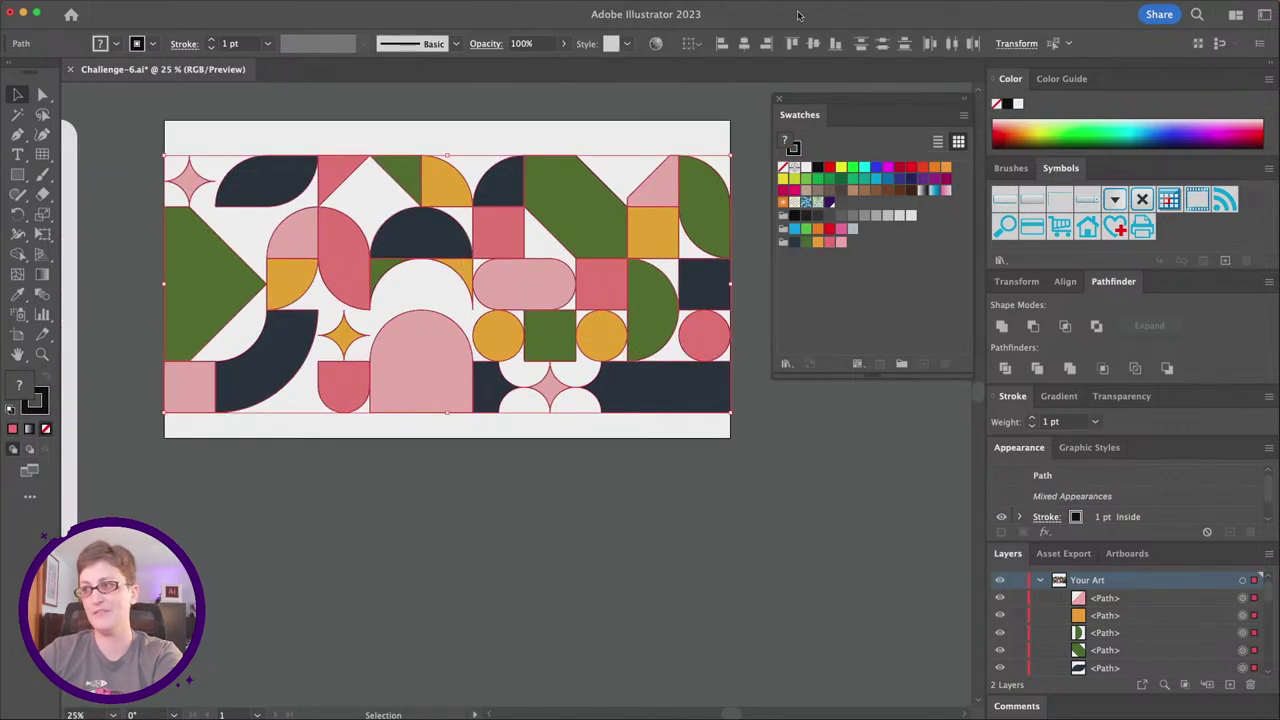
{"action": "left_click", "coordinate": [795, 151]}
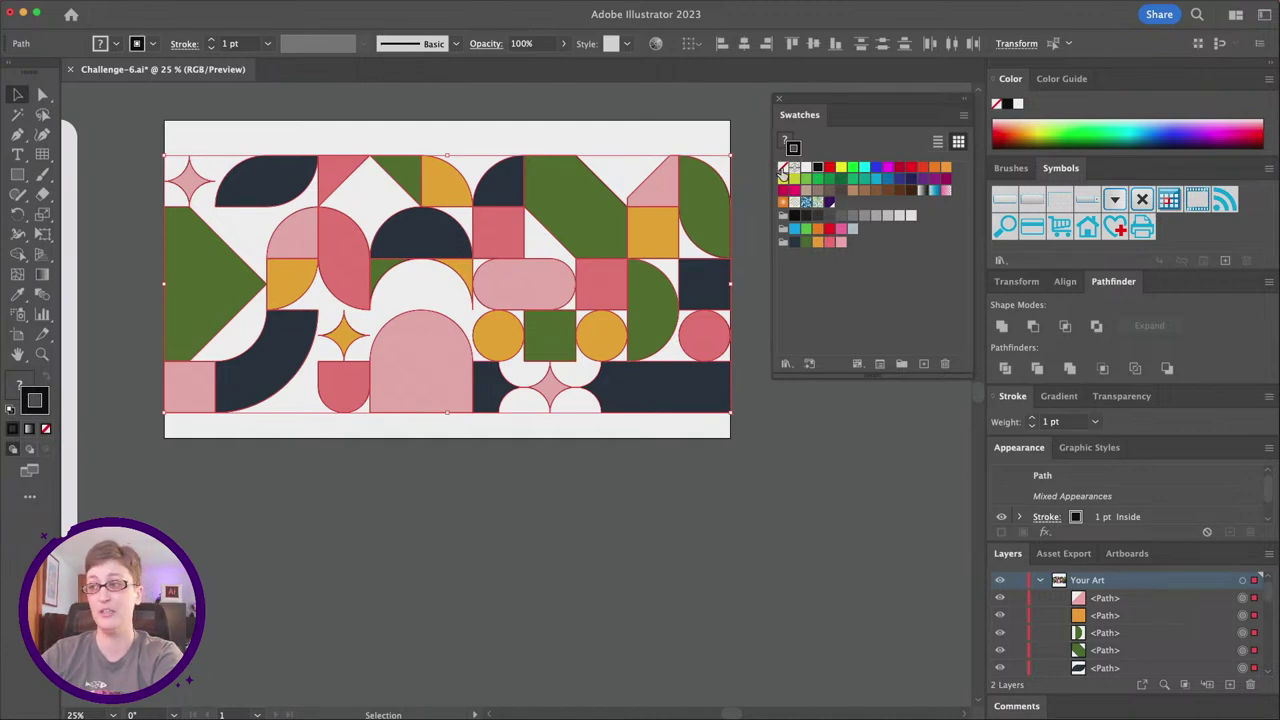
{"action": "left_click", "coordinate": [783, 167]}
{"action": "left_click", "coordinate": [714, 480]}
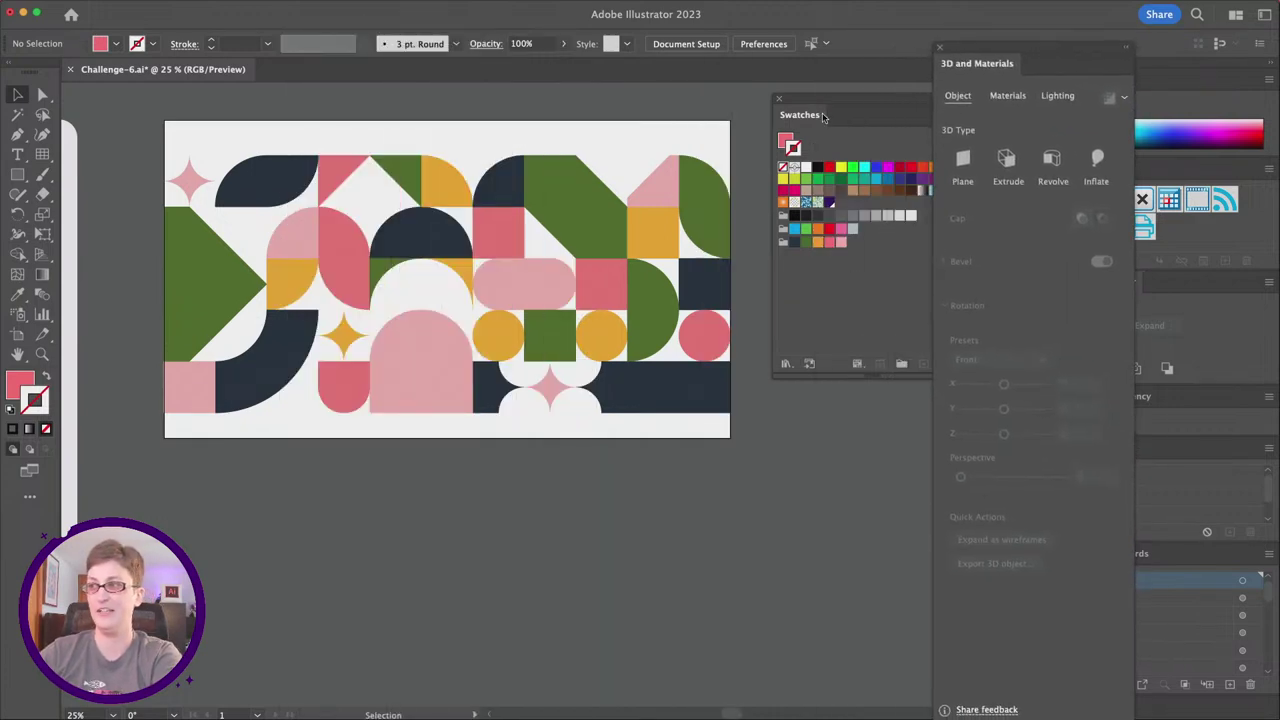
Close the floating Swatches and place the 3D and Materials options beside the artboard.
{"action": "left_click", "coordinate": [778, 98]}
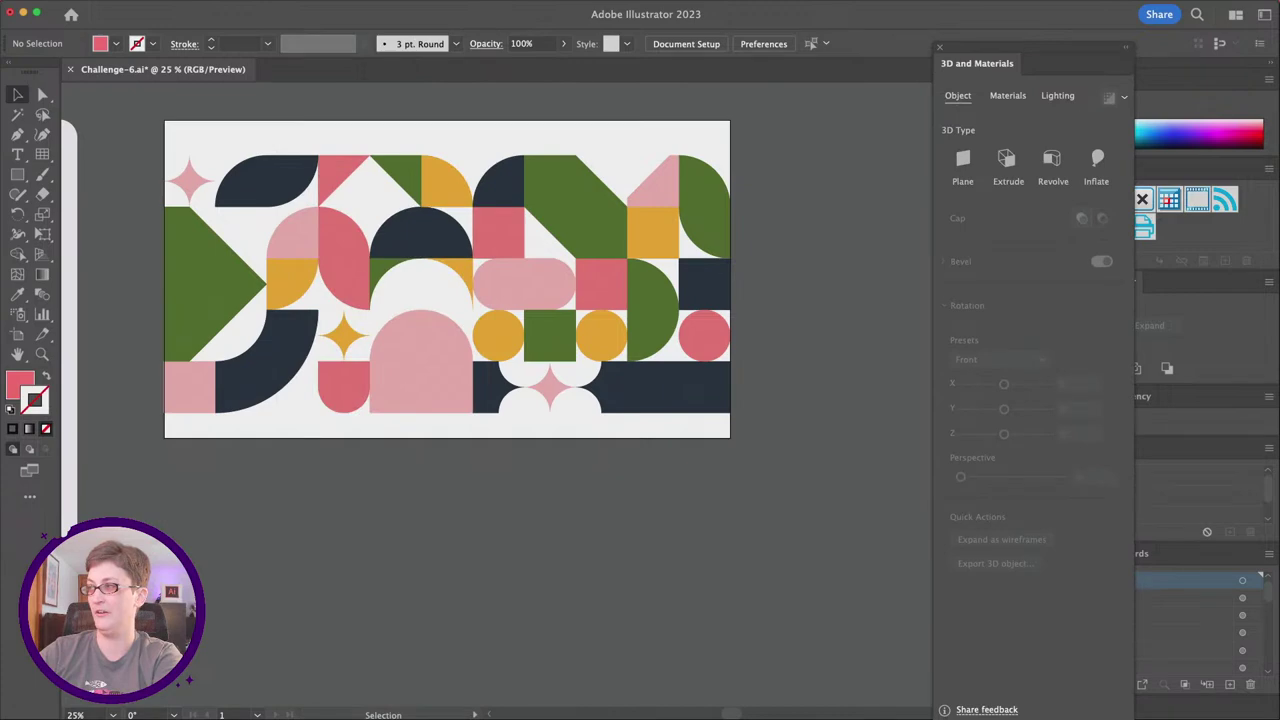
{"action": "left_click_drag", "start_coordinate": [1022, 62], "coordinate": [871, 60]}
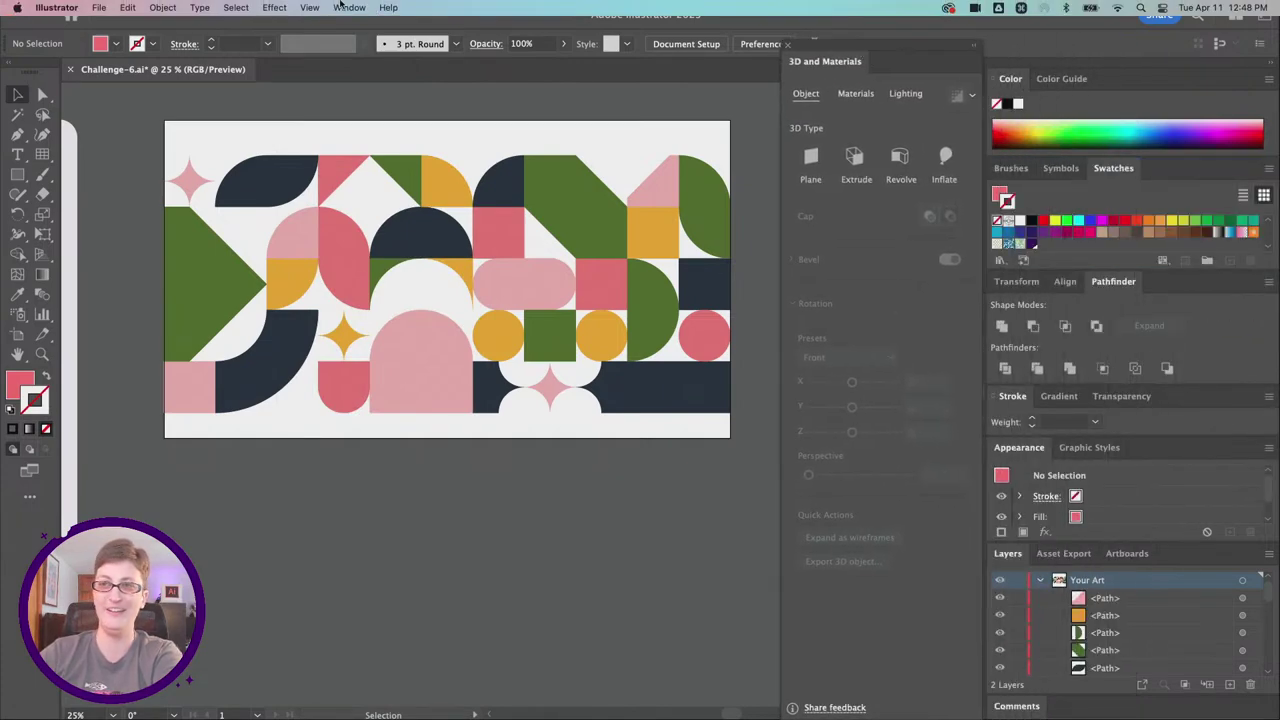
{"action": "left_click", "coordinate": [347, 7]}
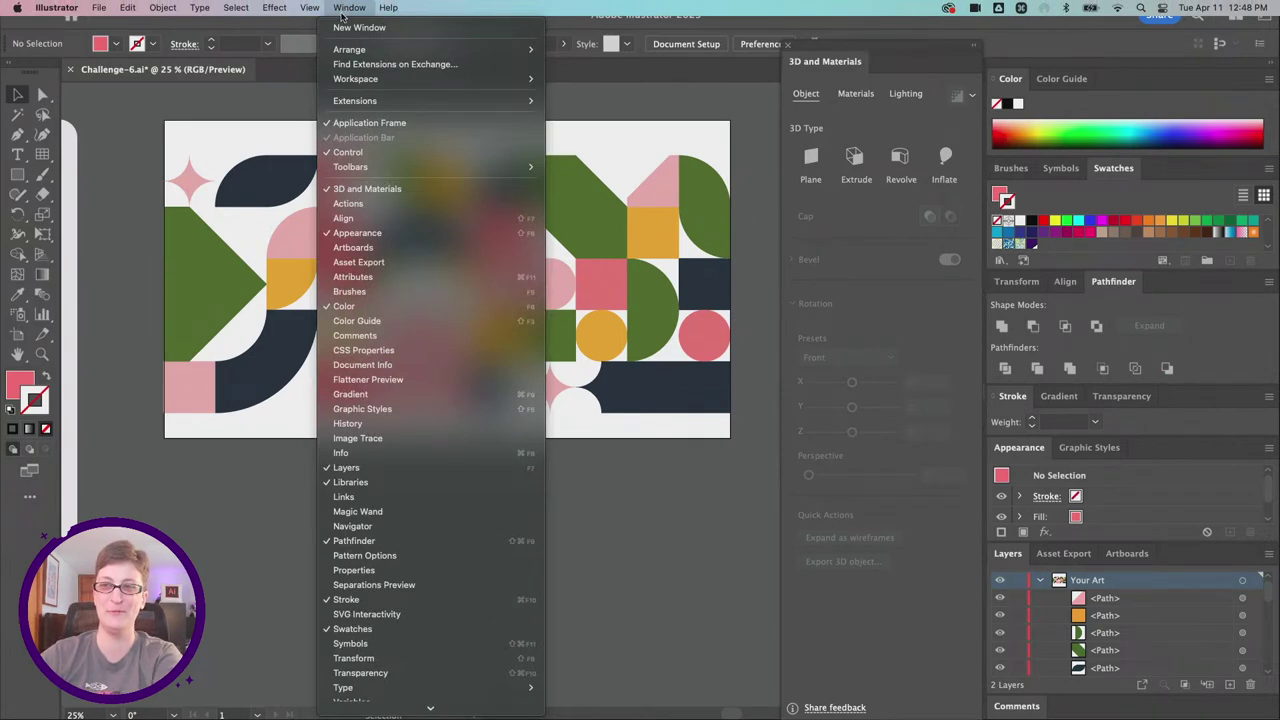
{"action": "left_click", "coordinate": [125, 171]}
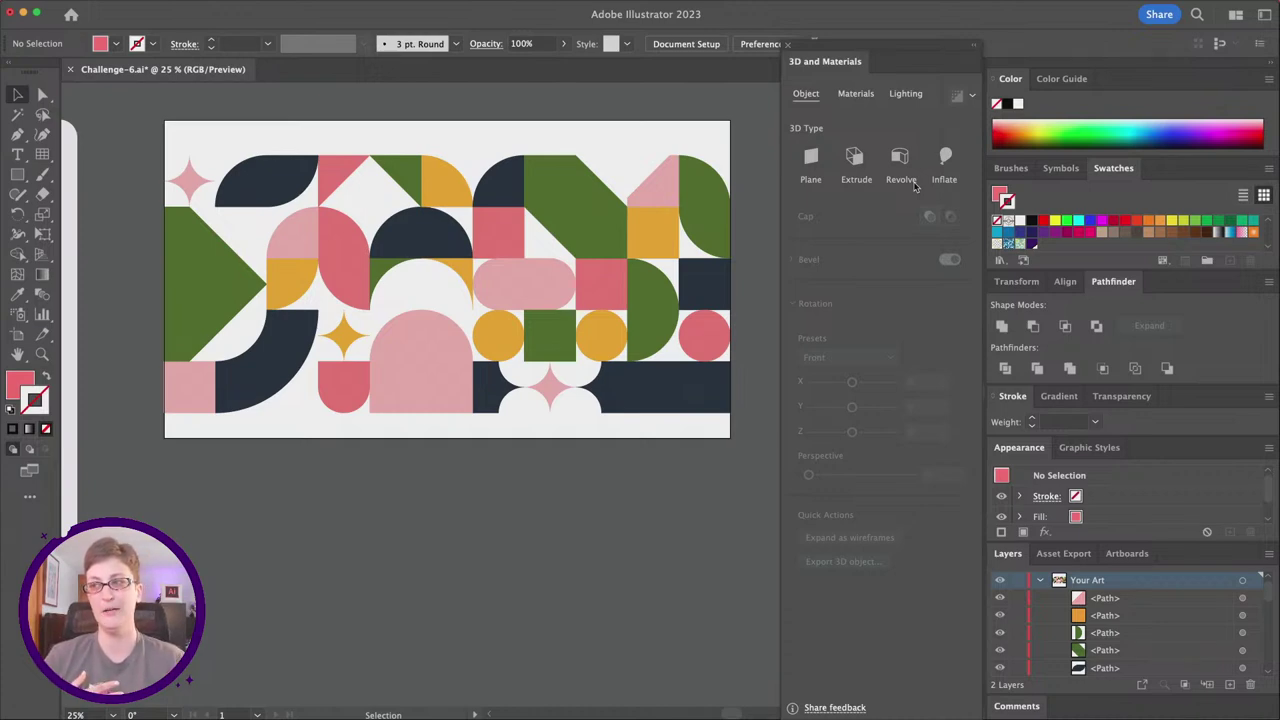
Select all shapes sharing the bottom-row bar's navy fill colour and group them.
{"action": "left_click", "coordinate": [712, 196]}
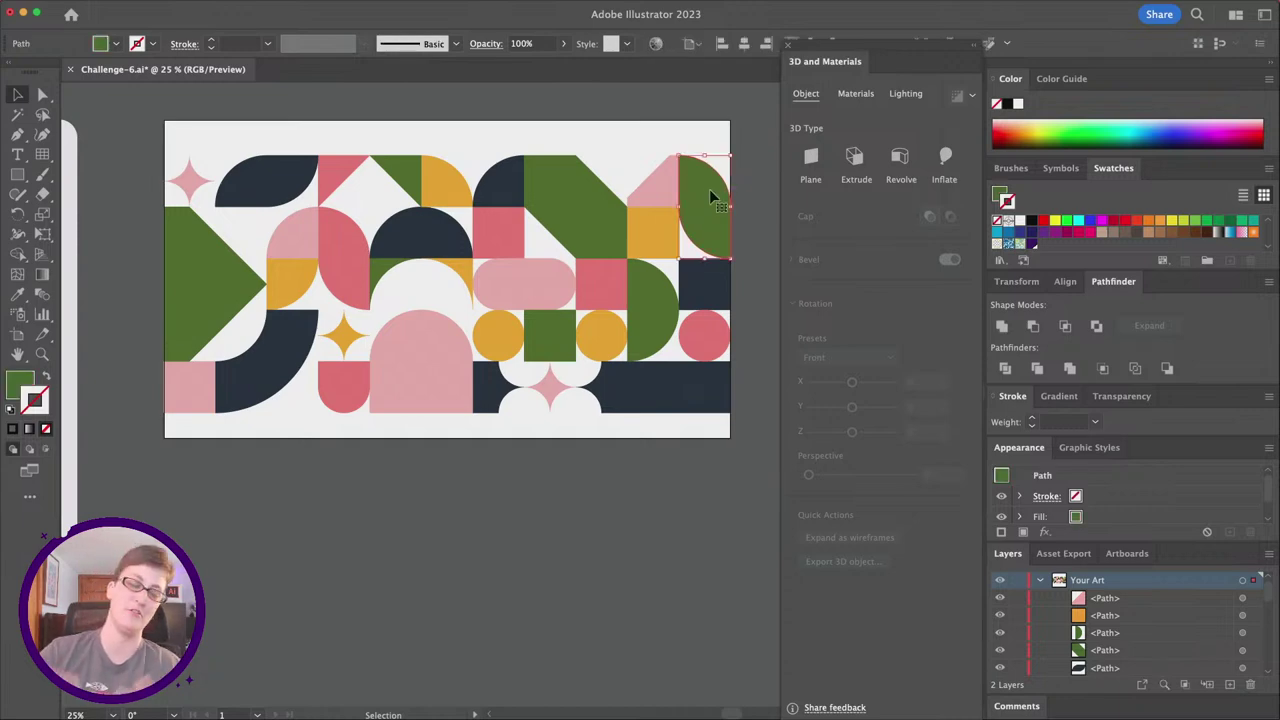
{"action": "left_click", "coordinate": [557, 220]}
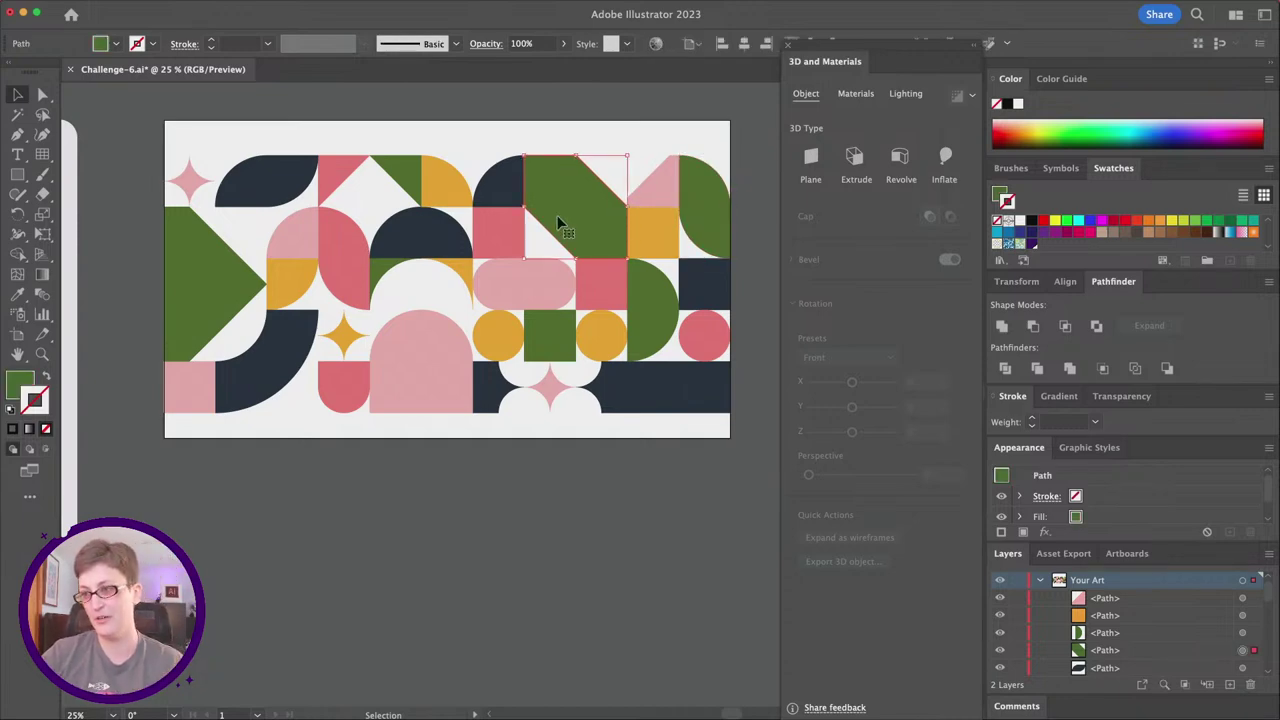
{"action": "left_click", "coordinate": [642, 400]}
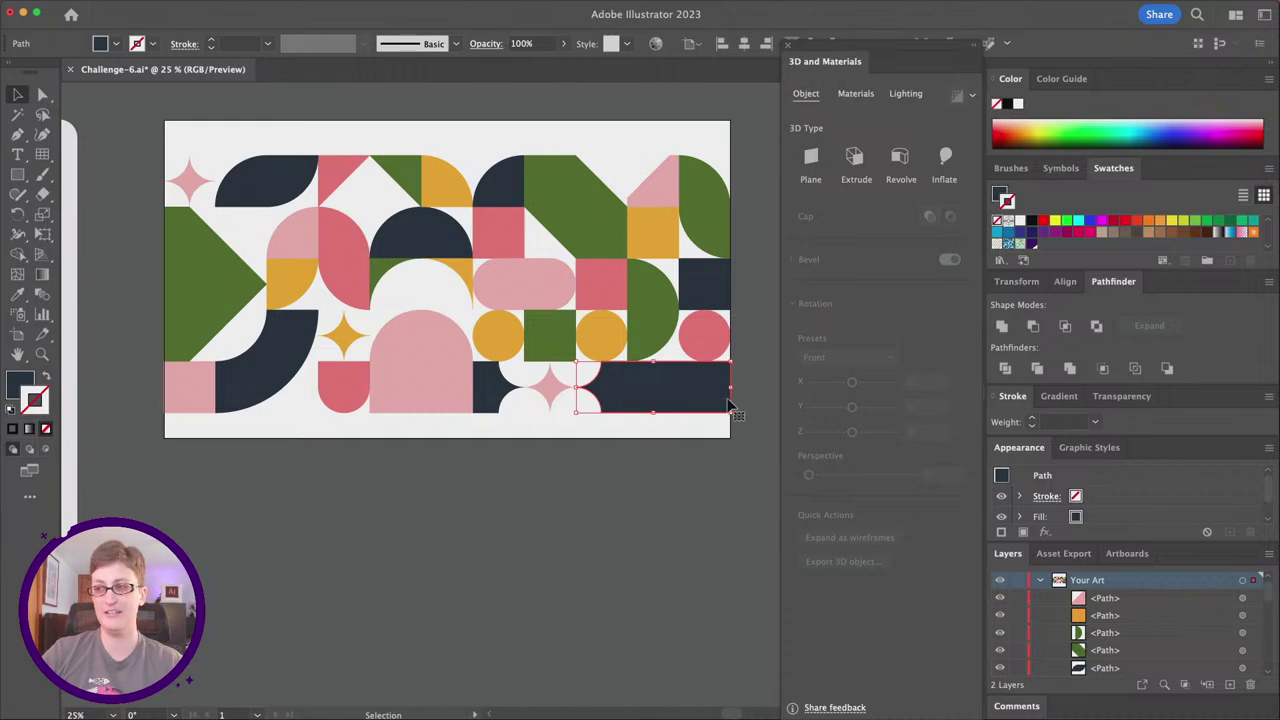
{"action": "mouse_move", "coordinate": [127, 7]}
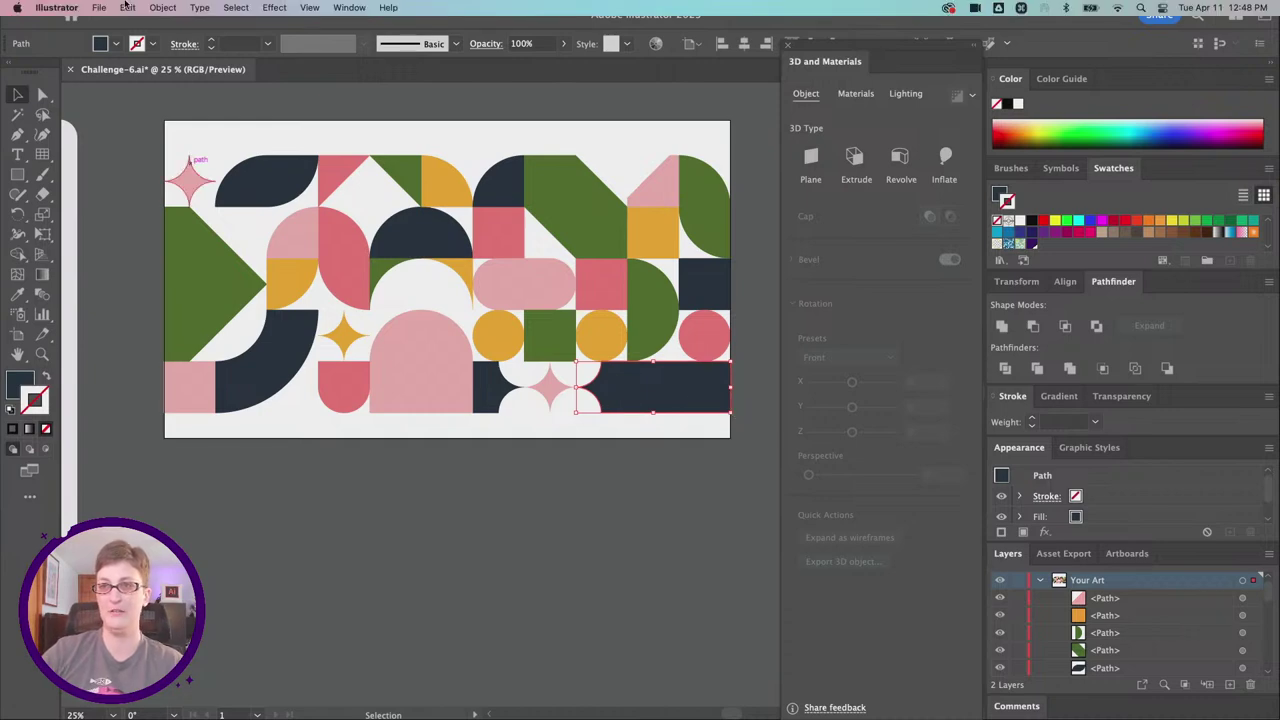
{"action": "left_click", "coordinate": [273, 8]}
{"action": "mouse_move", "coordinate": [320, 6]}
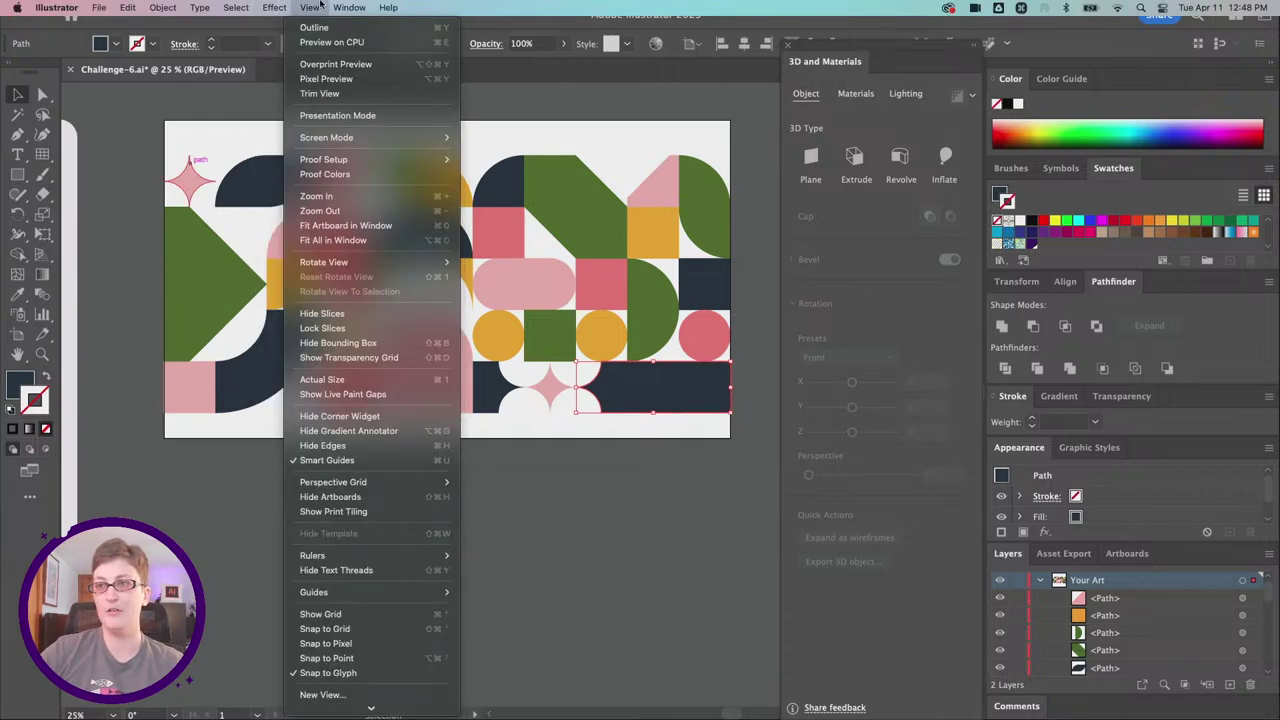
{"action": "mouse_move", "coordinate": [236, 7]}
{"action": "mouse_move", "coordinate": [300, 145]}
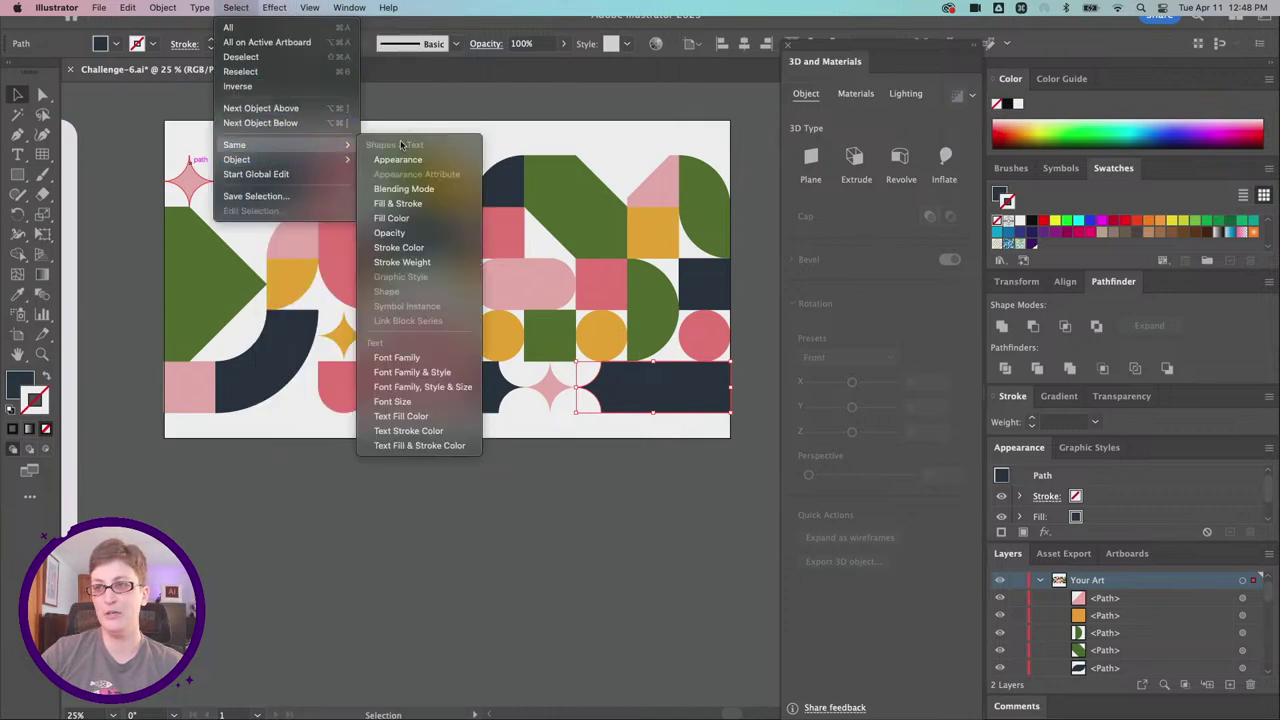
{"action": "left_click", "coordinate": [391, 218]}
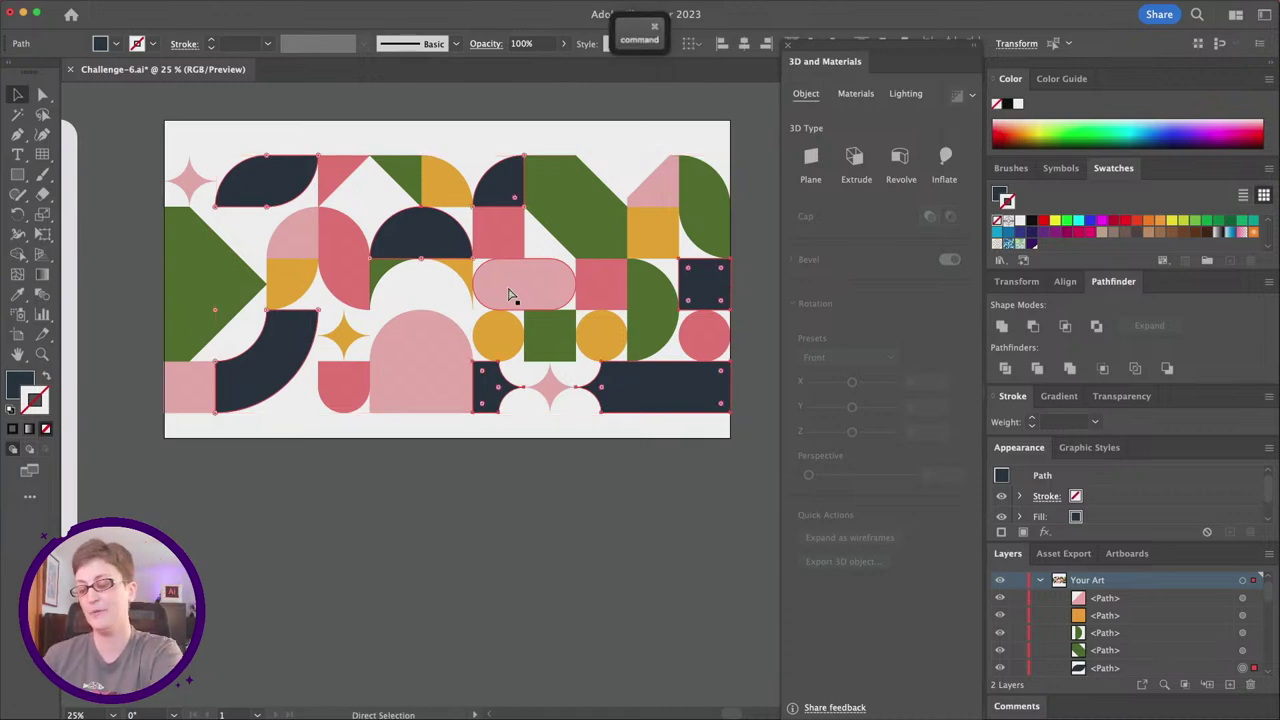
{"action": "key", "text": "super+g"}
{"action": "left_click_drag", "start_coordinate": [687, 385], "coordinate": [619, 388]}
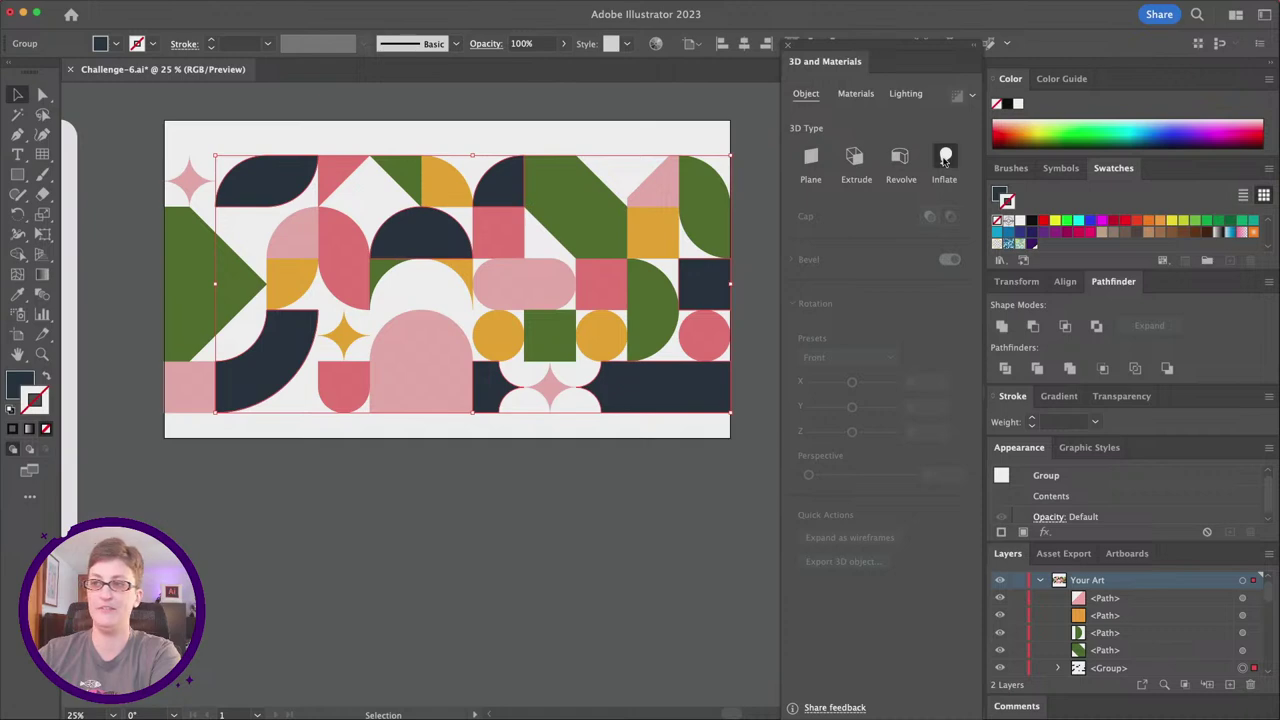
Apply the Inflate 3D type to the navy group and bring up its lighting settings.
{"action": "left_click", "coordinate": [945, 160]}
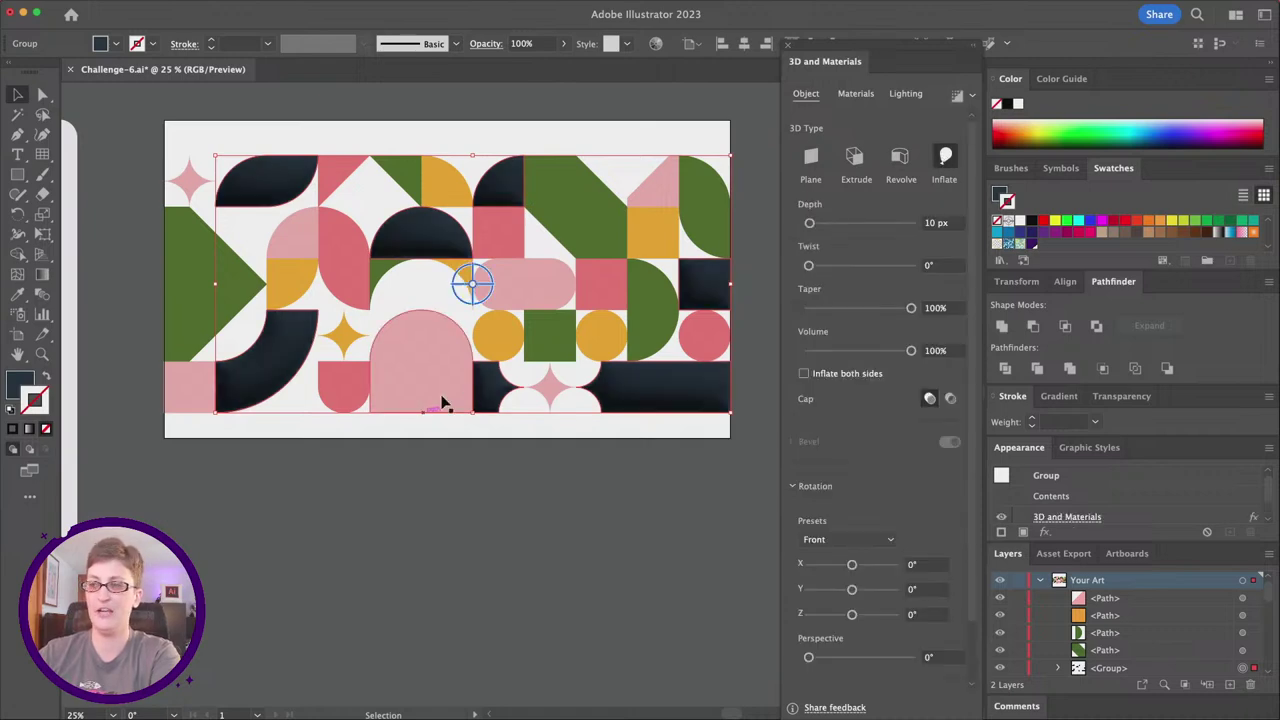
{"action": "left_click", "coordinate": [895, 95]}
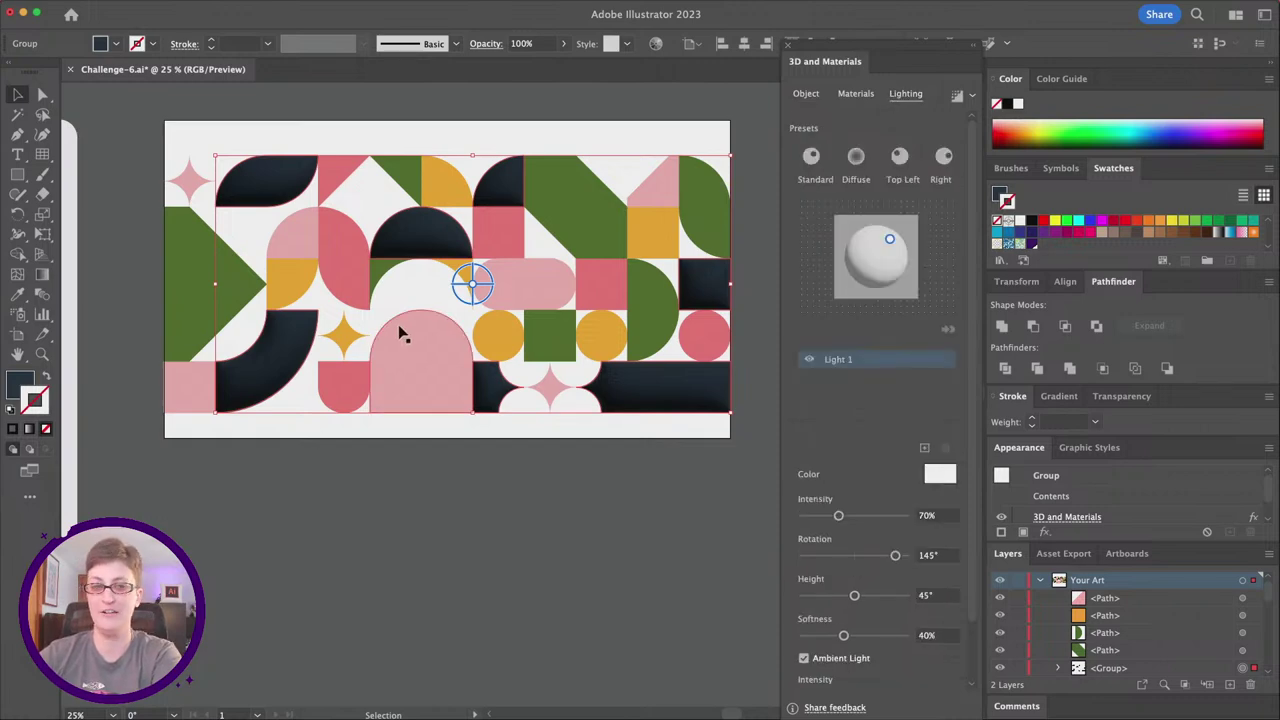
{"action": "key", "text": "alt"}
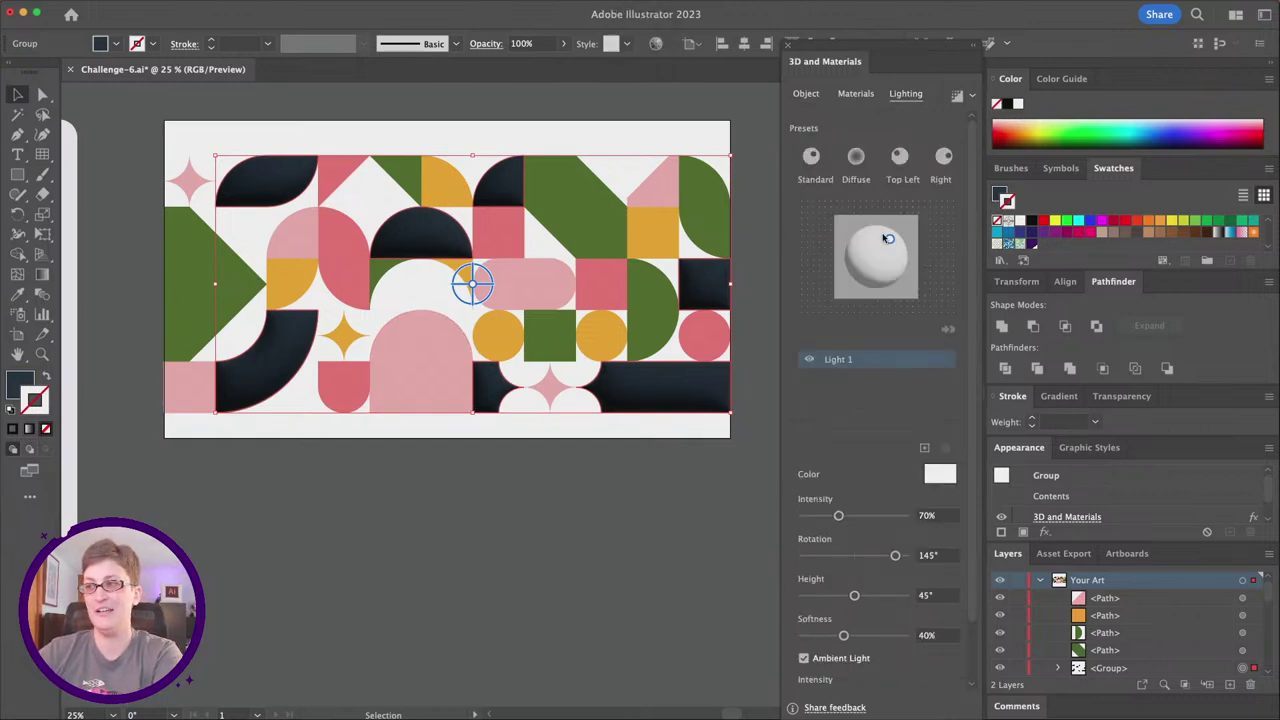
Try lighting the navy group from the upper left at 177% intensity, and return to the Standard lighting preset.
{"action": "left_click_drag", "start_coordinate": [891, 244], "coordinate": [862, 245]}
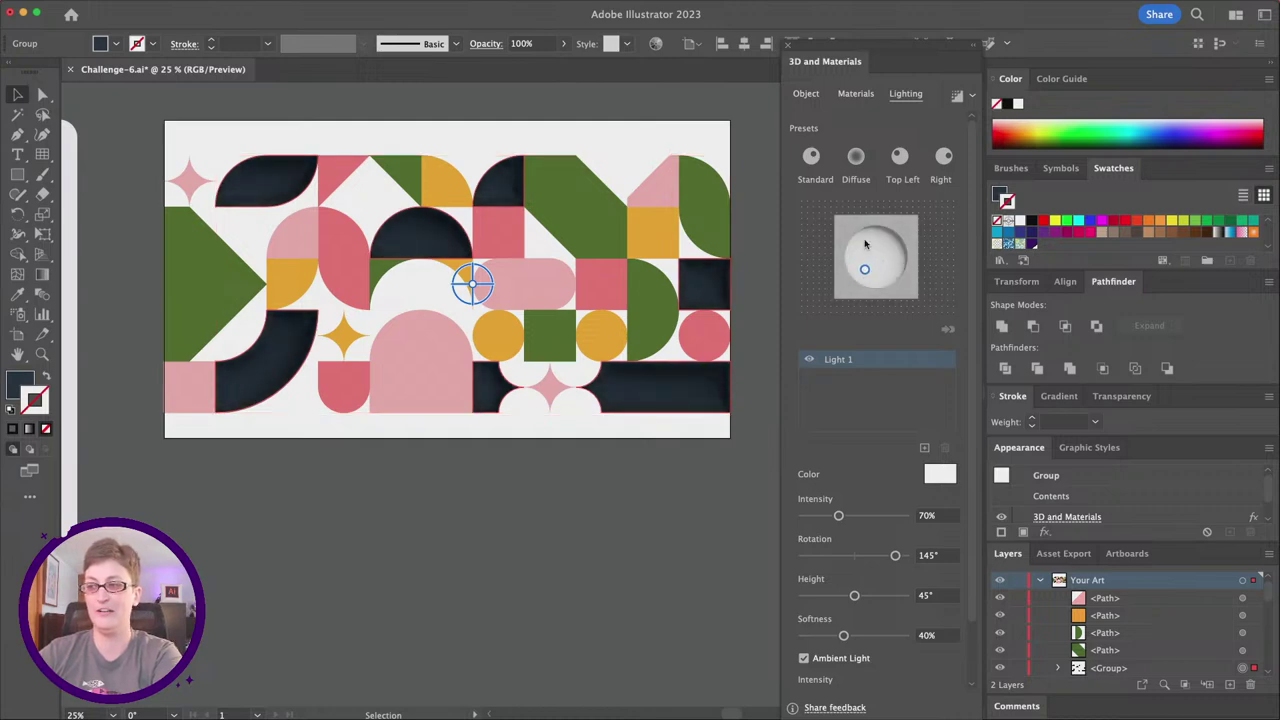
{"action": "left_click_drag", "start_coordinate": [839, 516], "coordinate": [893, 516]}
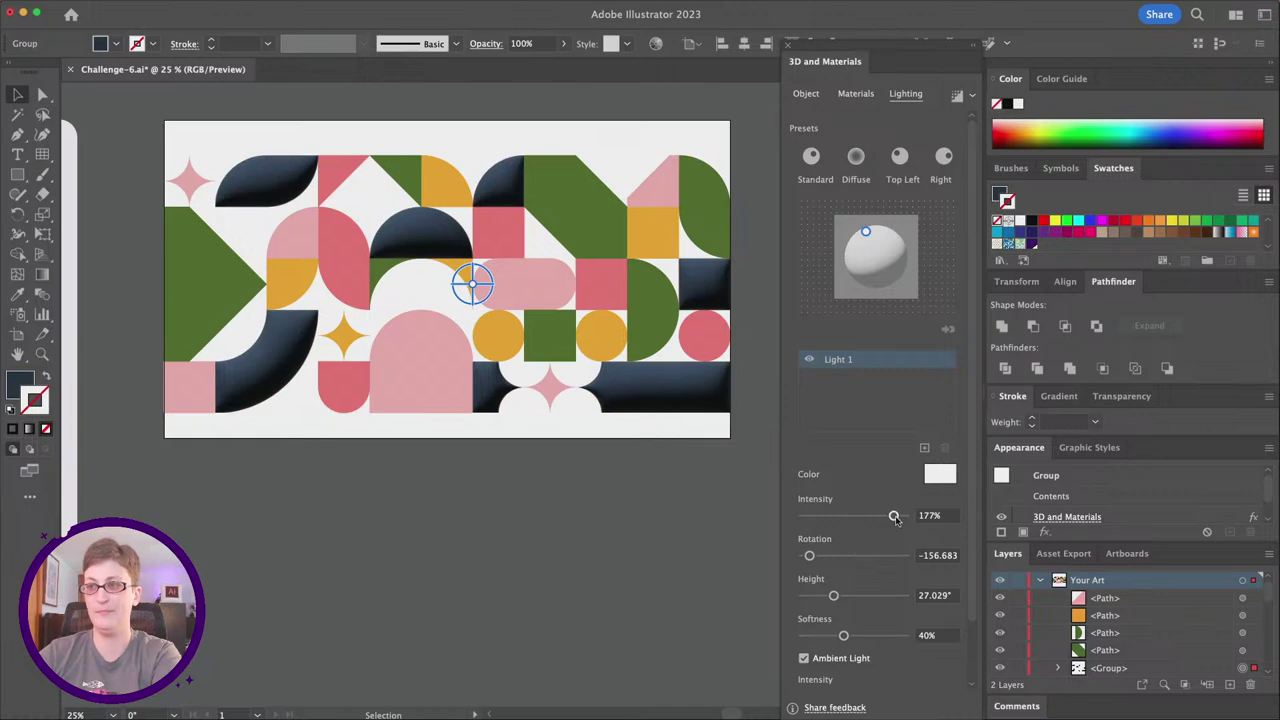
{"action": "mouse_move", "coordinate": [866, 233]}
{"action": "left_mouse_down"}
{"action": "mouse_move", "coordinate": [862, 277]}
{"action": "mouse_move", "coordinate": [905, 252]}
{"action": "mouse_move", "coordinate": [867, 243]}
{"action": "mouse_move", "coordinate": [855, 262]}
{"action": "mouse_move", "coordinate": [897, 254]}
{"action": "mouse_move", "coordinate": [863, 249]}
{"action": "left_mouse_up"}
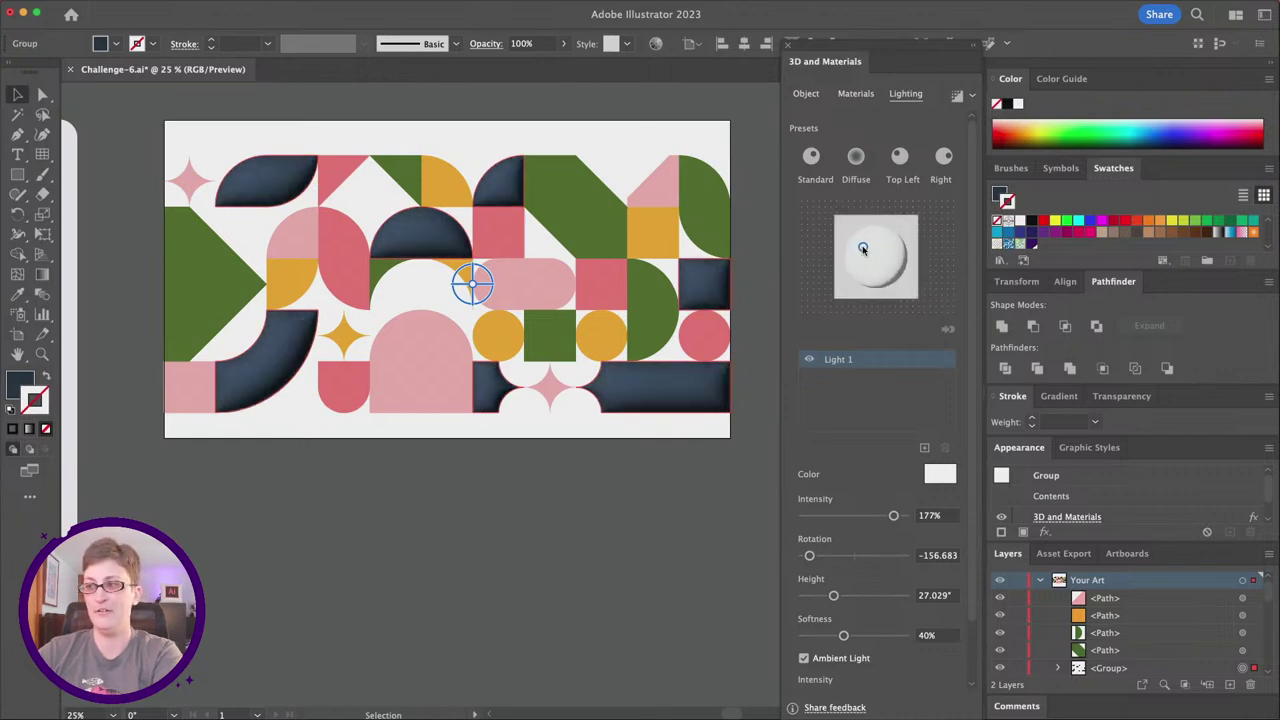
{"action": "left_click", "coordinate": [811, 156]}
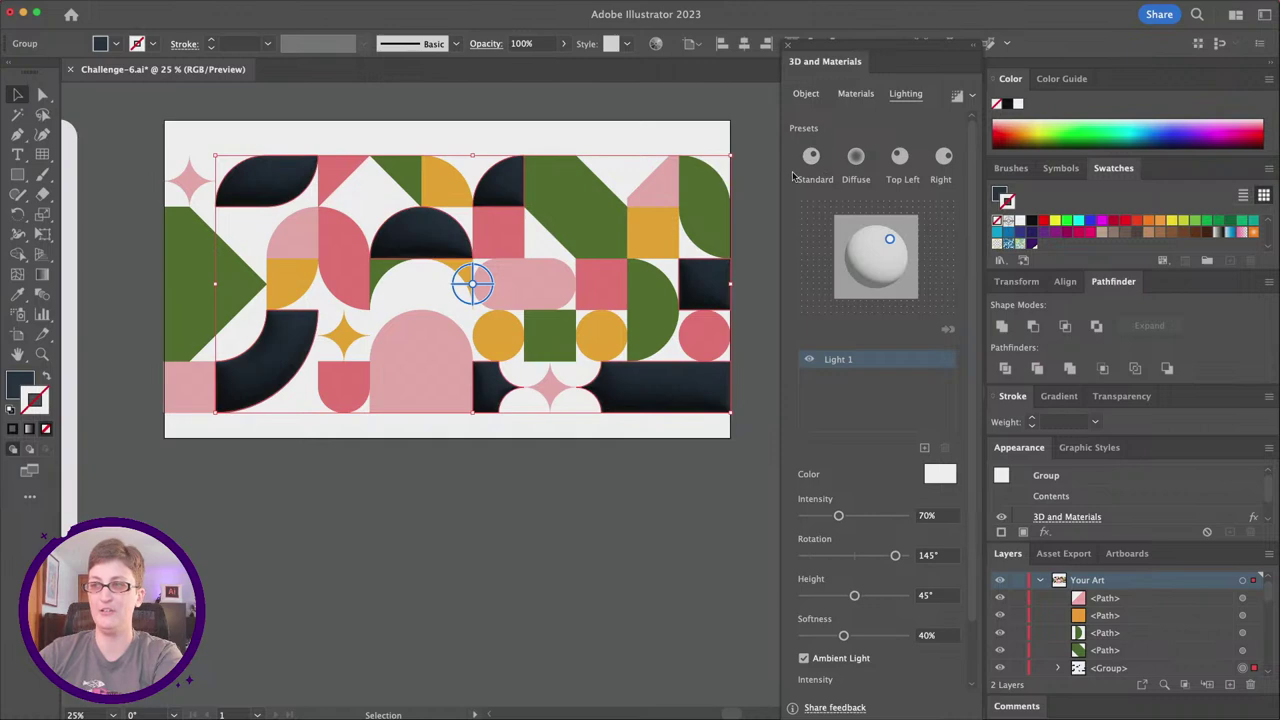
Apply the Top Left lighting preset, raise the light's intensity to 163% and shift the light to the sphere's top centre.
{"action": "left_click", "coordinate": [899, 157]}
{"action": "left_click_drag", "start_coordinate": [838, 515], "coordinate": [885, 515]}
{"action": "left_click_drag", "start_coordinate": [859, 241], "coordinate": [876, 231]}
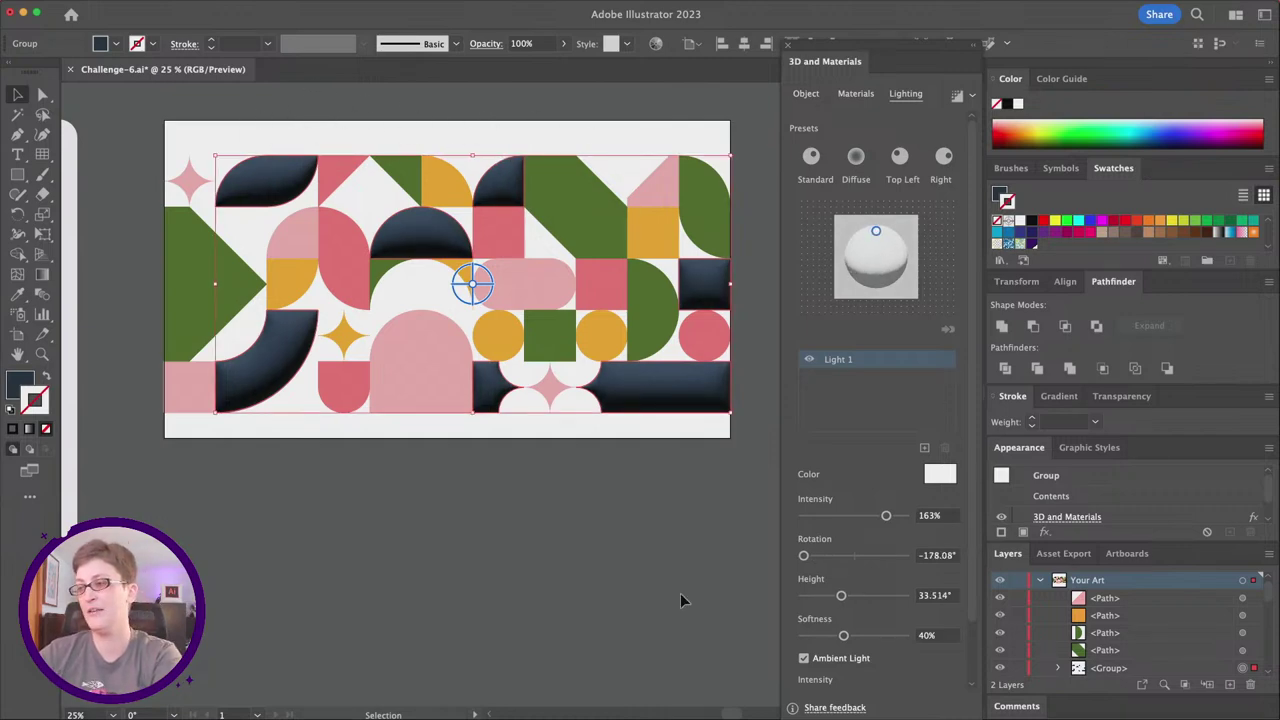
Set the light's height to 51° and softness to 61%, with ambient light kept on at 52% intensity.
{"action": "scroll", "coordinate": [975, 502], "scroll_direction": "down", "scroll_amount": 3}
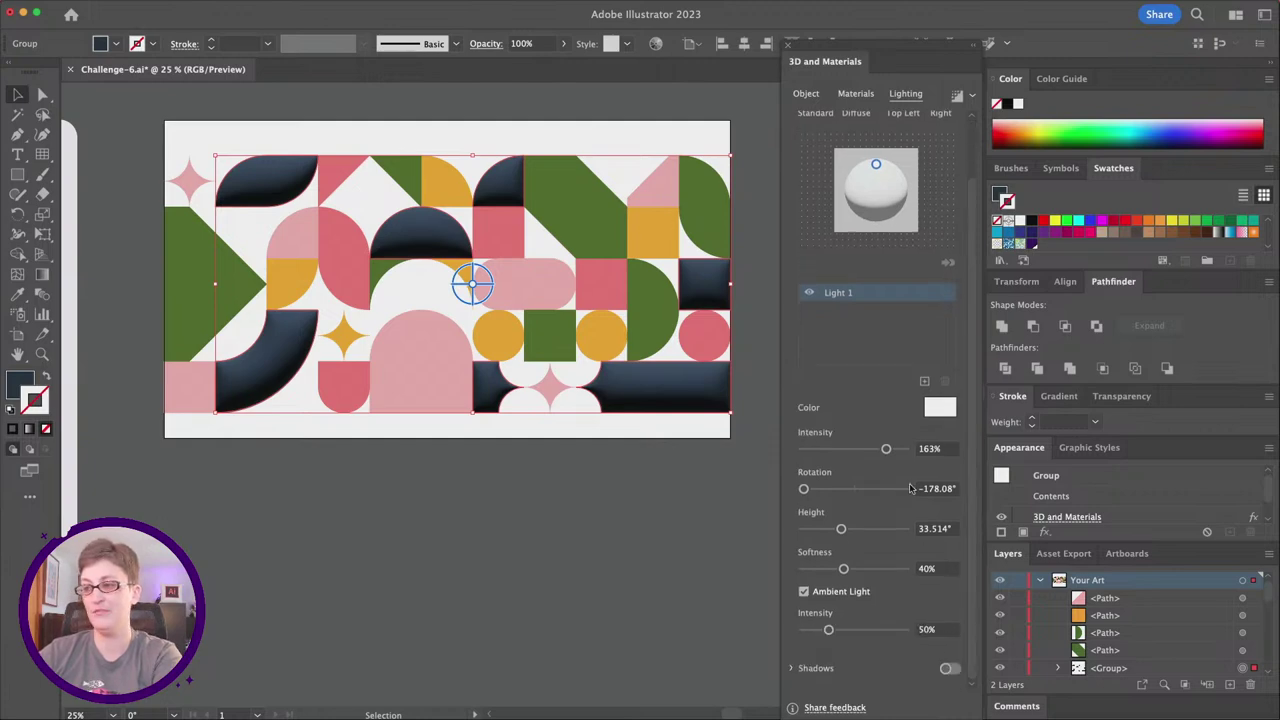
{"action": "mouse_move", "coordinate": [886, 449]}
{"action": "left_mouse_down"}
{"action": "mouse_move", "coordinate": [829, 448]}
{"action": "mouse_move", "coordinate": [886, 449]}
{"action": "left_mouse_up"}
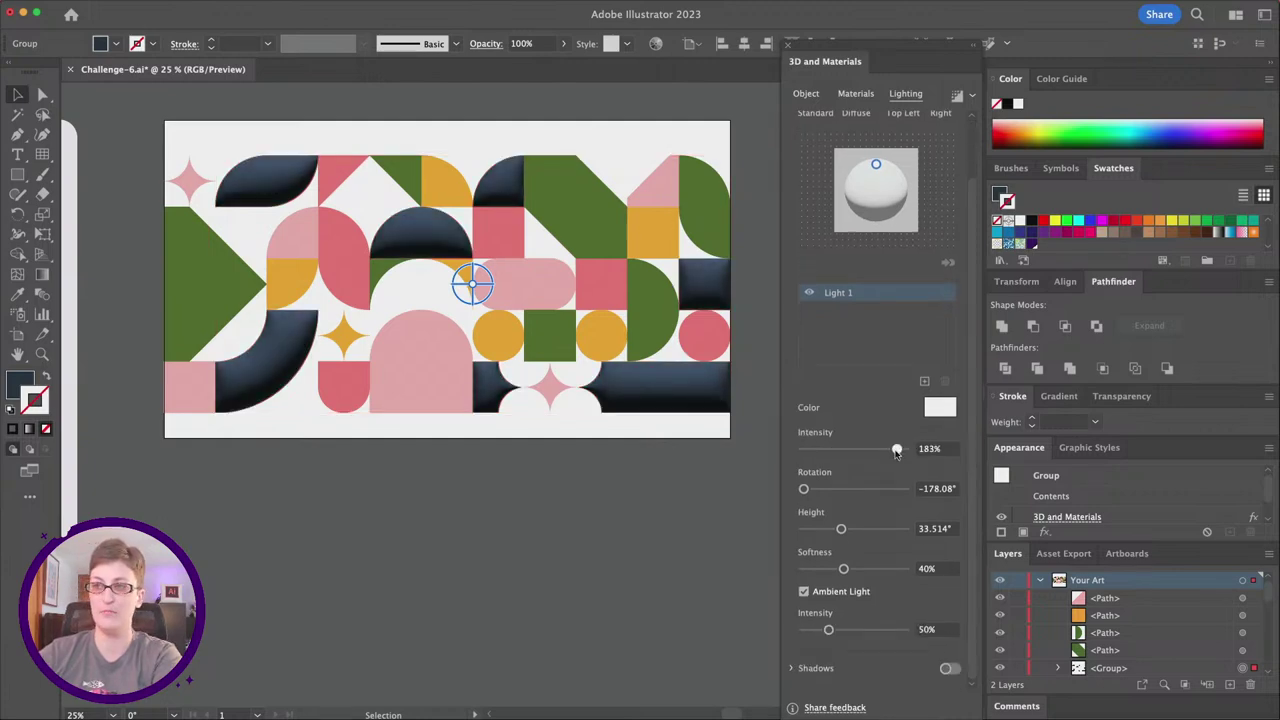
{"action": "mouse_move", "coordinate": [841, 528]}
{"action": "left_mouse_down"}
{"action": "mouse_move", "coordinate": [880, 530]}
{"action": "mouse_move", "coordinate": [836, 529]}
{"action": "mouse_move", "coordinate": [861, 529]}
{"action": "left_mouse_up"}
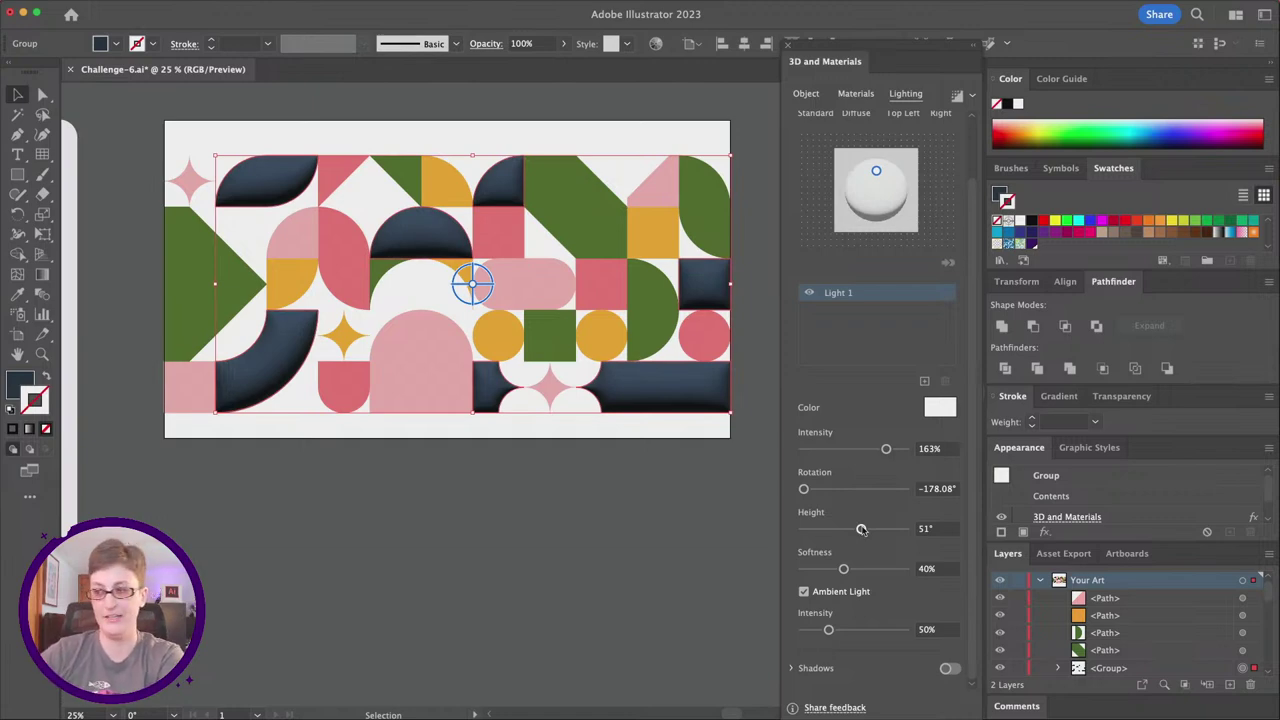
{"action": "left_click_drag", "start_coordinate": [828, 630], "coordinate": [830, 630]}
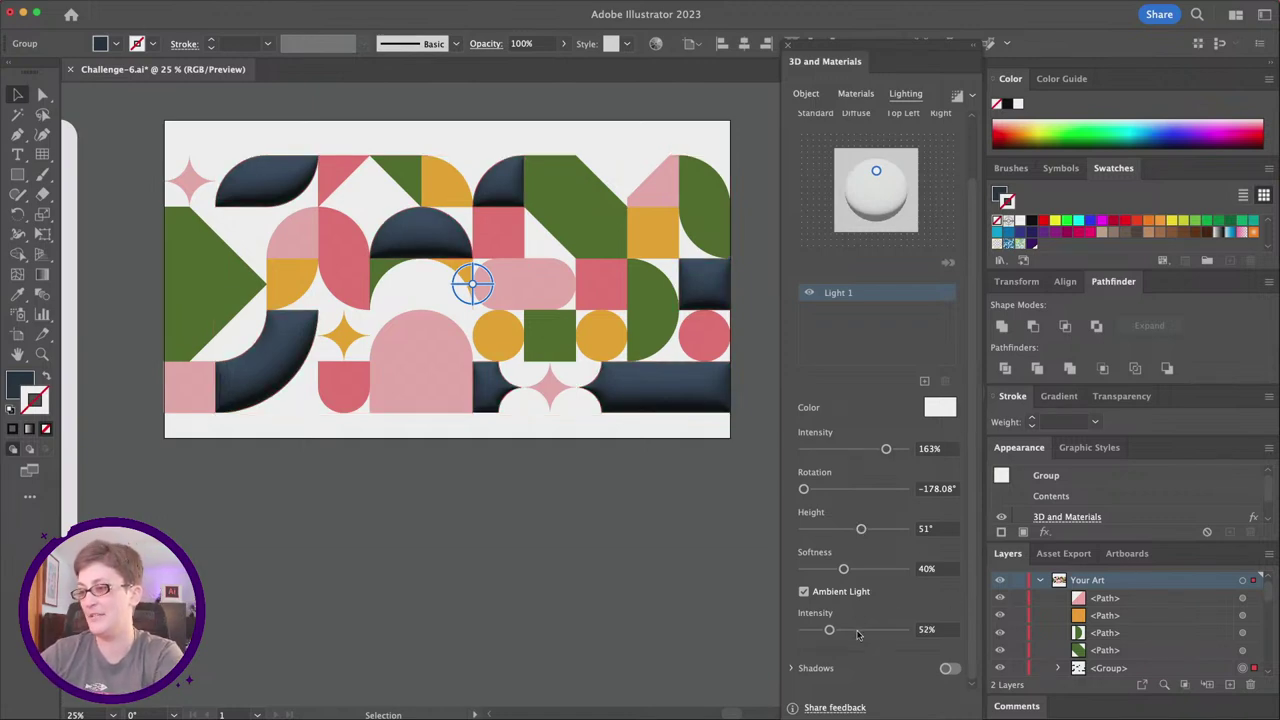
{"action": "mouse_move", "coordinate": [845, 570]}
{"action": "left_mouse_down"}
{"action": "mouse_move", "coordinate": [882, 572]}
{"action": "mouse_move", "coordinate": [826, 571]}
{"action": "mouse_move", "coordinate": [866, 570]}
{"action": "left_mouse_up"}
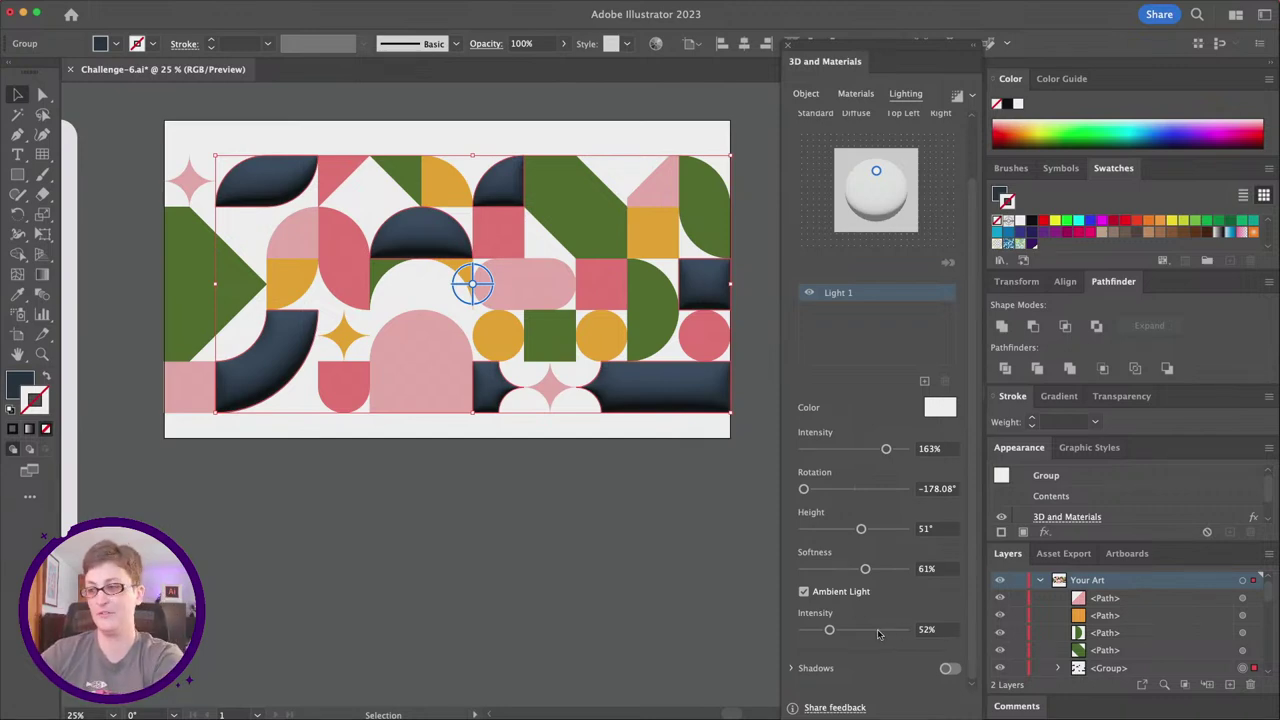
{"action": "left_click", "coordinate": [804, 592]}
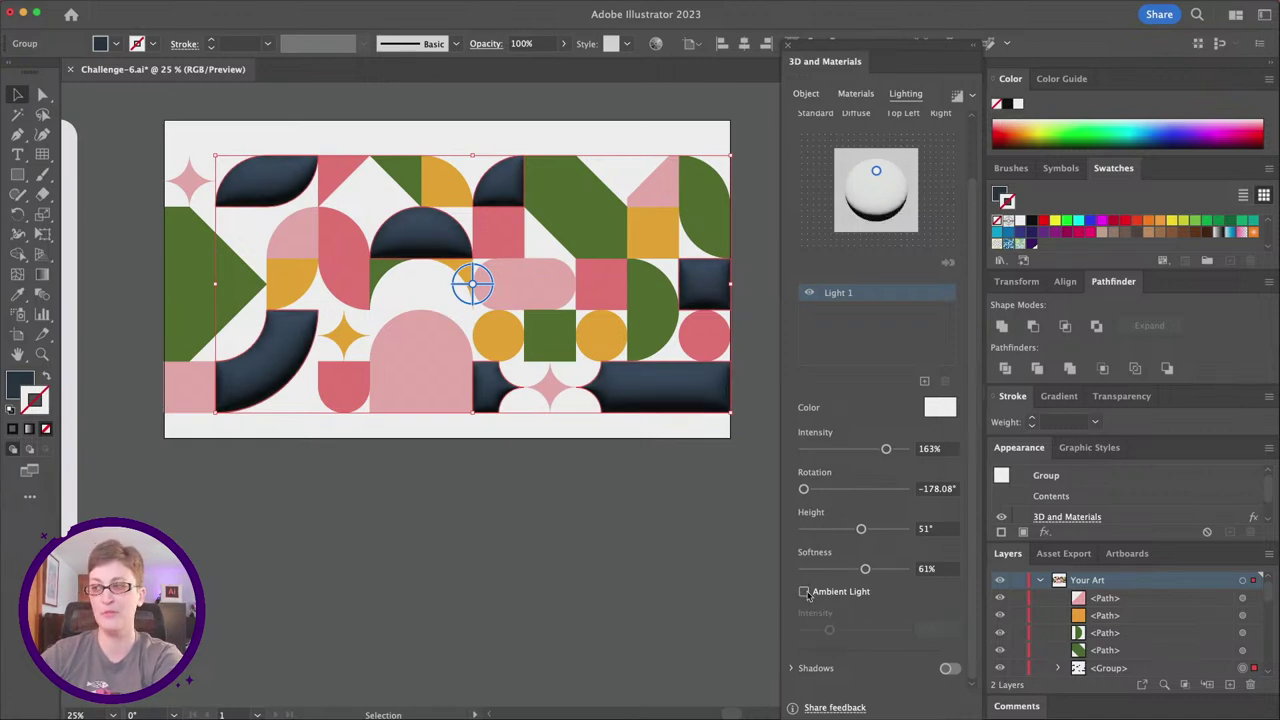
{"action": "left_click", "coordinate": [804, 592]}
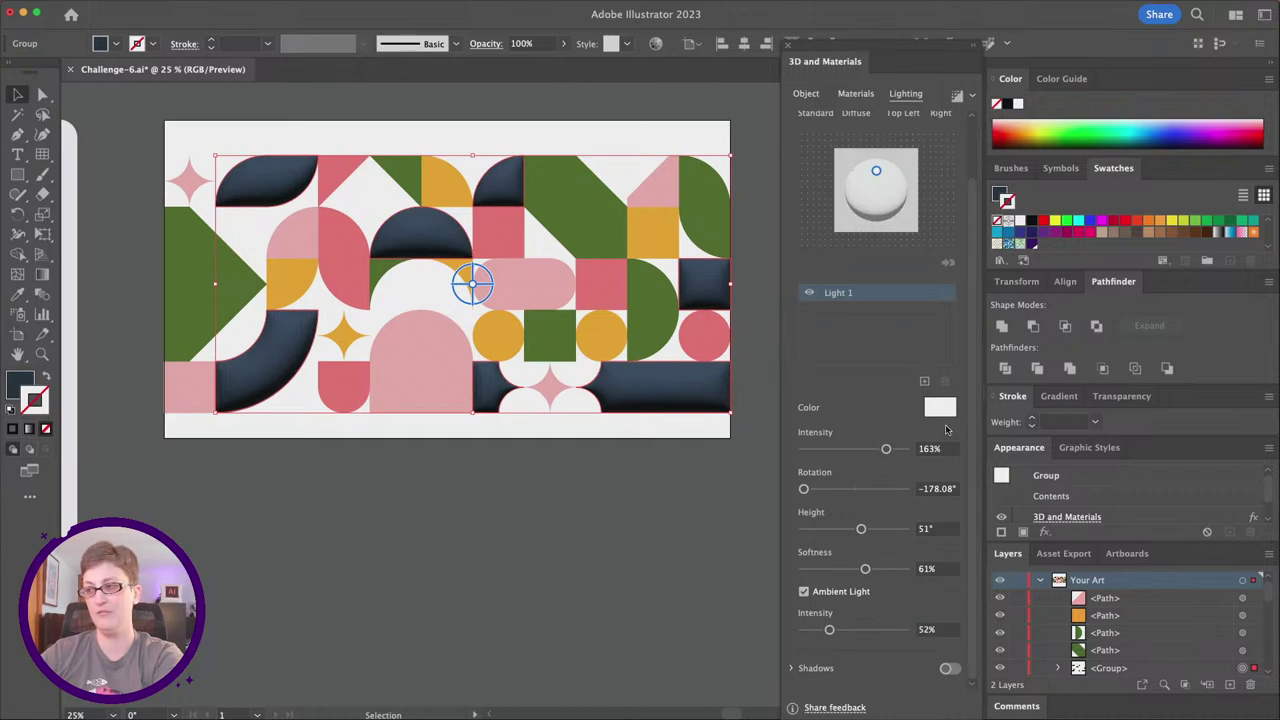
Change the colour of Light 1 to purple 9964FF.
{"action": "left_click", "coordinate": [940, 408]}
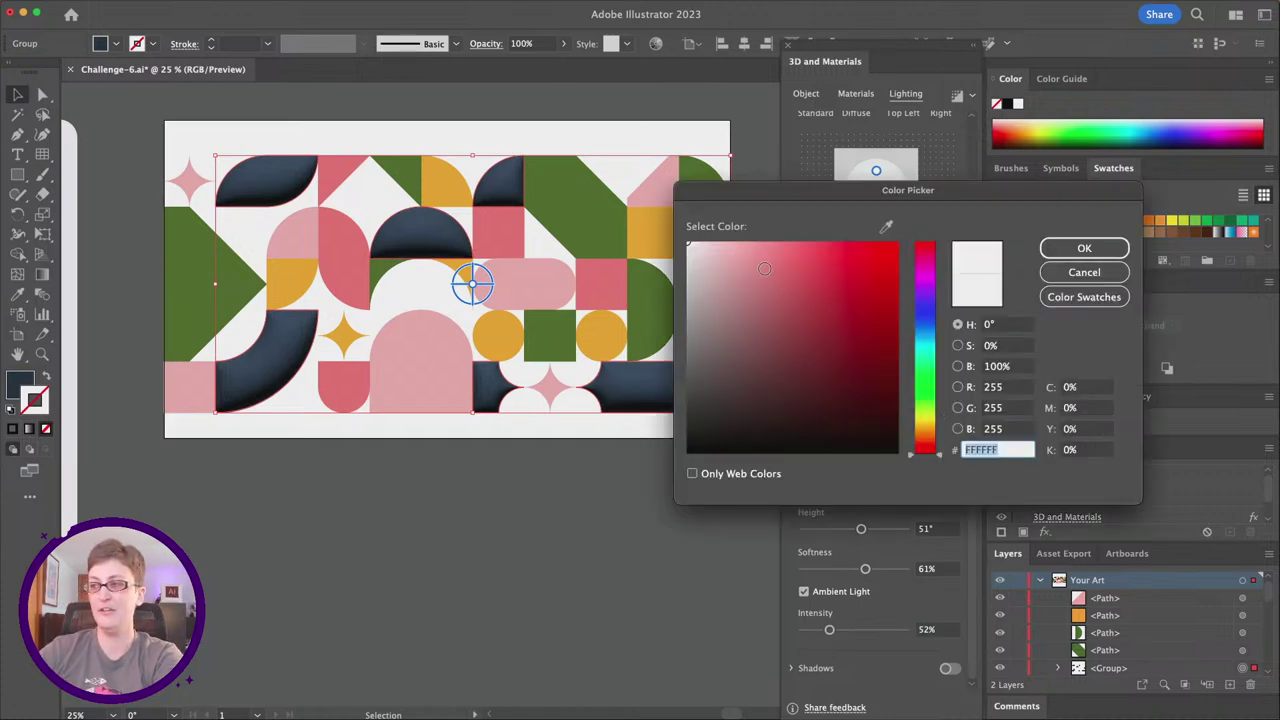
{"action": "left_click_drag", "start_coordinate": [713, 256], "coordinate": [766, 242]}
{"action": "left_click_drag", "start_coordinate": [918, 415], "coordinate": [928, 300]}
{"action": "left_click_drag", "start_coordinate": [715, 239], "coordinate": [815, 242]}
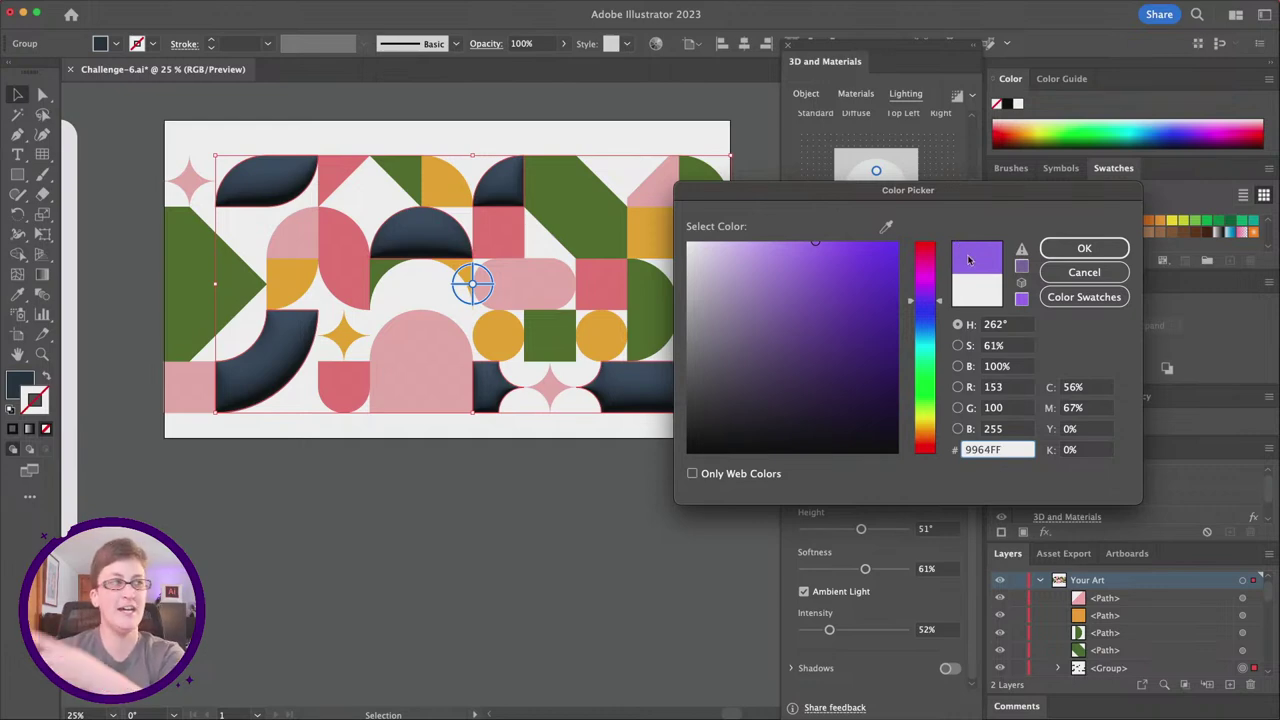
{"action": "left_click", "coordinate": [1084, 248]}
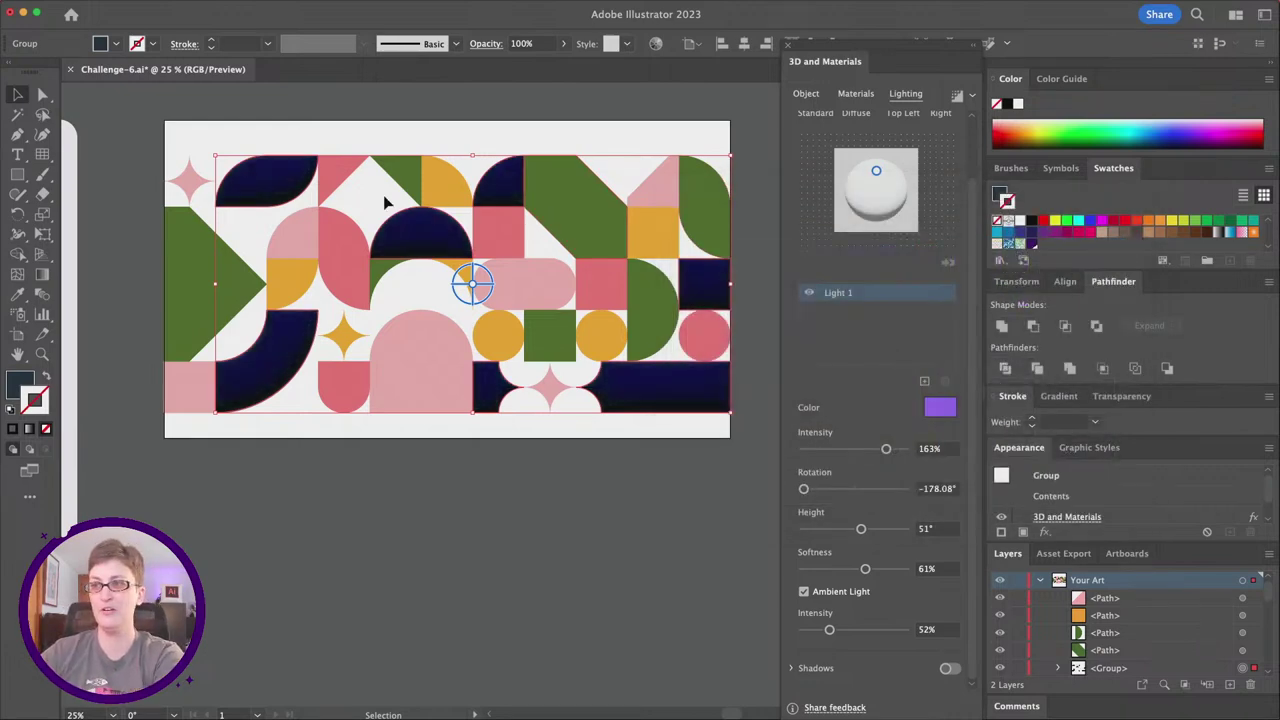
Add a second light to the navy group, place it at the sphere's bottom centre and set its intensity to 184%.
{"action": "scroll", "coordinate": [500, 266], "scroll_direction": "right", "scroll_amount": 3}
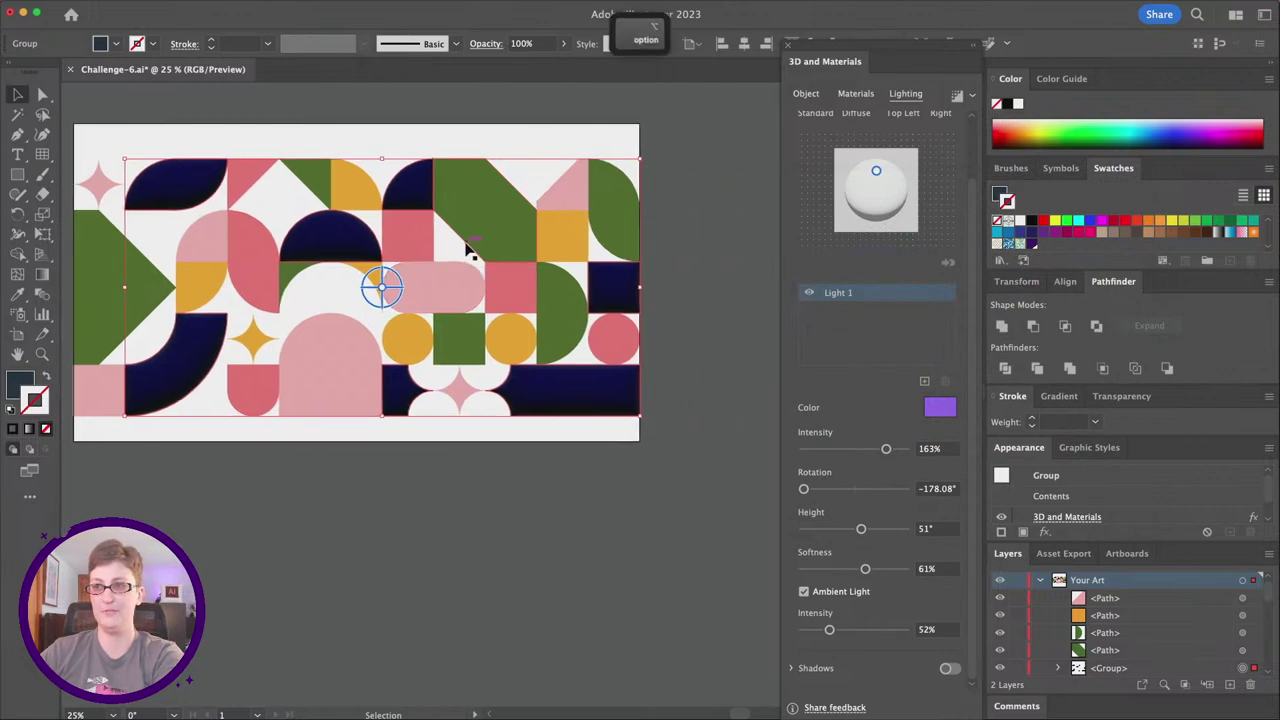
{"action": "scroll", "coordinate": [470, 250], "scroll_direction": "up", "scroll_amount": 1, "text": "alt"}
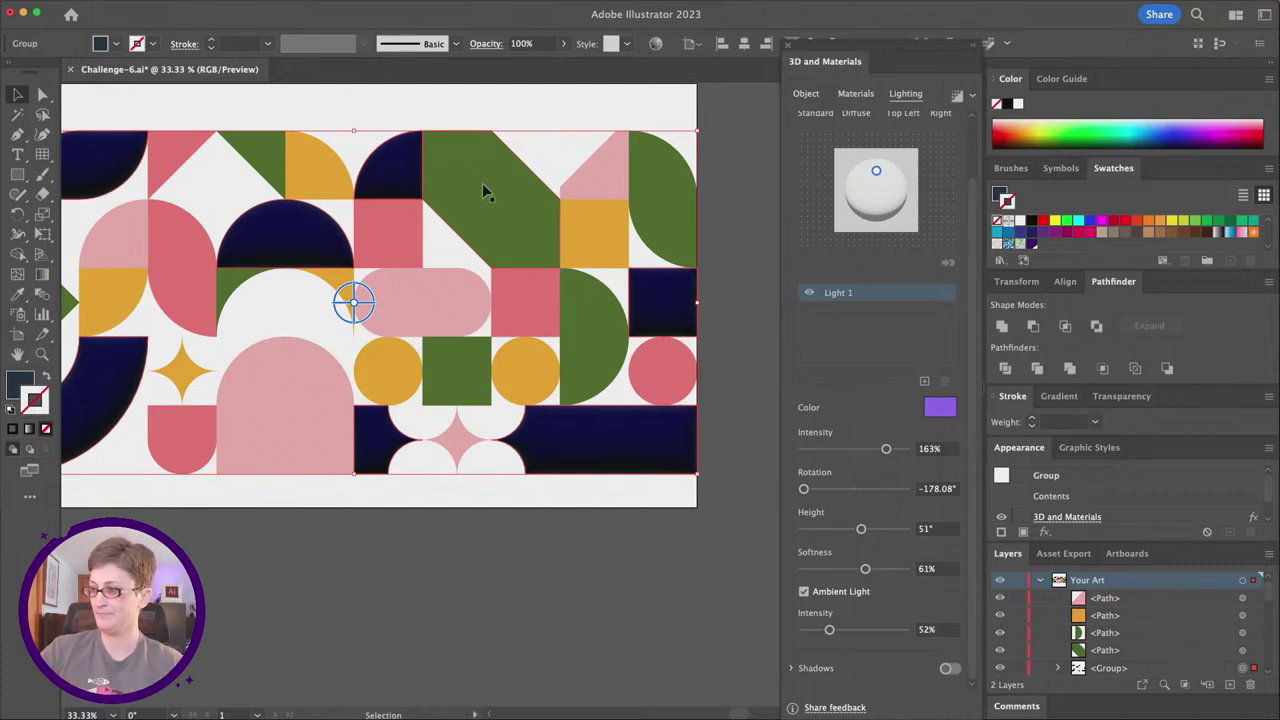
{"action": "left_click", "coordinate": [925, 383]}
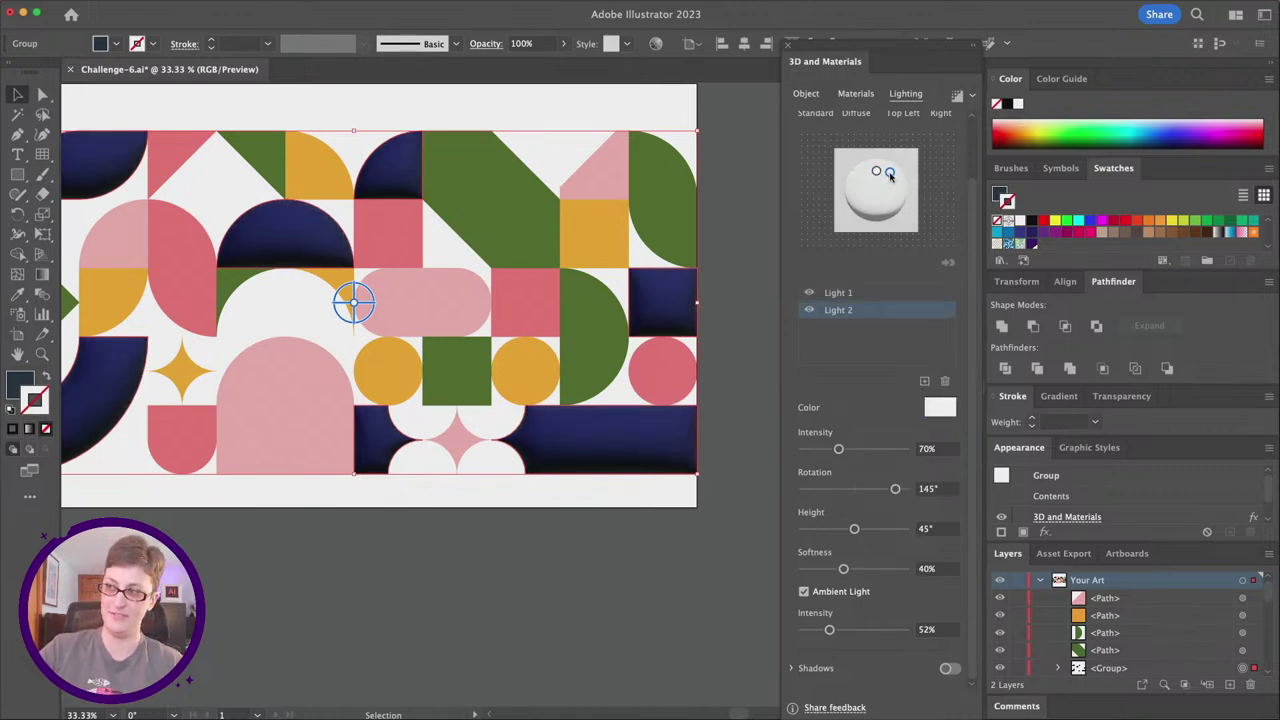
{"action": "mouse_move", "coordinate": [890, 174]}
{"action": "left_mouse_down"}
{"action": "mouse_move", "coordinate": [893, 207]}
{"action": "mouse_move", "coordinate": [868, 198]}
{"action": "left_mouse_up"}
{"action": "left_click", "coordinate": [866, 449]}
{"action": "left_click_drag", "start_coordinate": [868, 451], "coordinate": [897, 449]}
{"action": "mouse_move", "coordinate": [866, 198]}
{"action": "left_mouse_down"}
{"action": "mouse_move", "coordinate": [858, 186]}
{"action": "mouse_move", "coordinate": [904, 212]}
{"action": "mouse_move", "coordinate": [908, 193]}
{"action": "mouse_move", "coordinate": [873, 213]}
{"action": "left_mouse_up"}
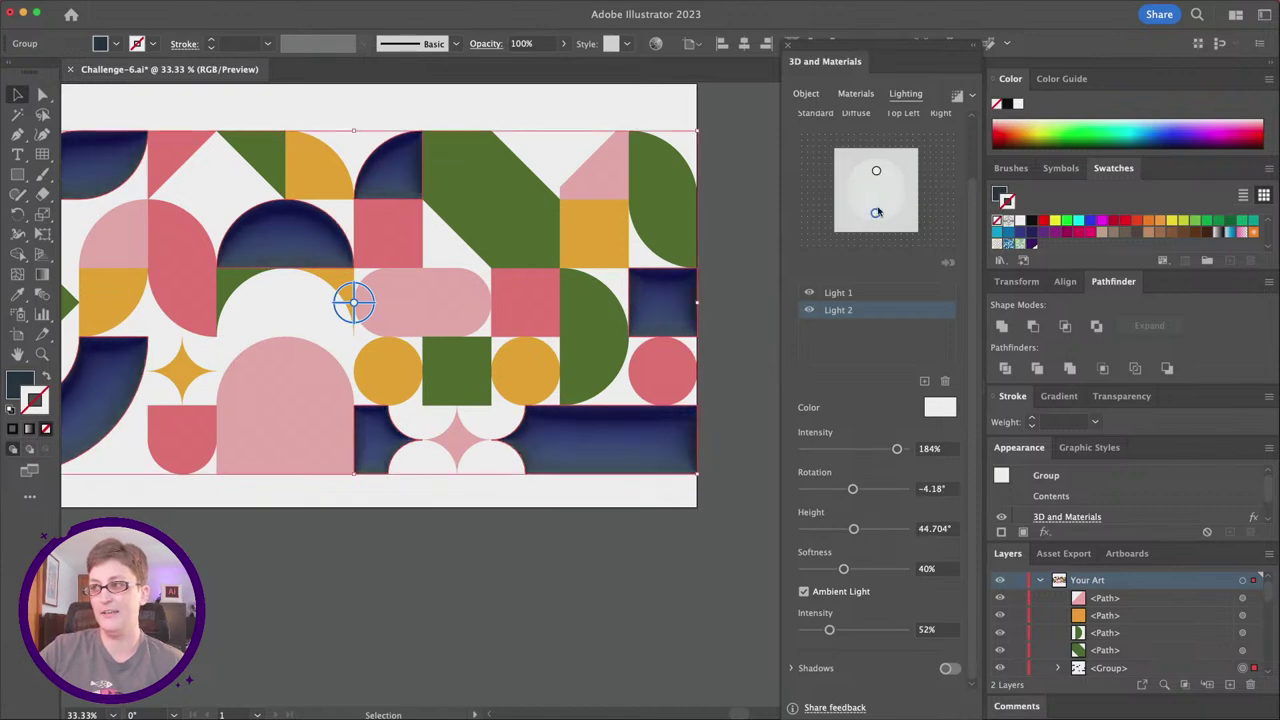
{"action": "left_click_drag", "start_coordinate": [876, 216], "coordinate": [876, 213]}
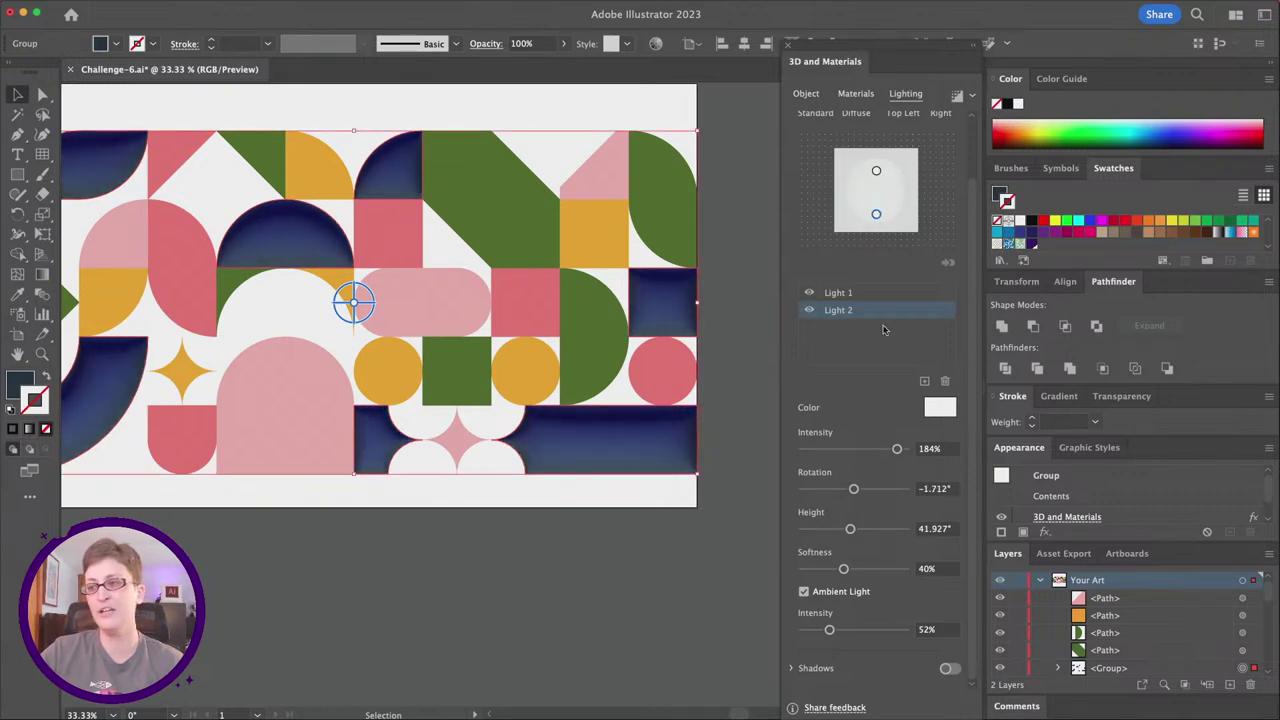
Colour Light 2 pink FF5FE8 and raise its intensity to 200% and its softness to 55%.
{"action": "left_click", "coordinate": [940, 409]}
{"action": "left_click_drag", "start_coordinate": [750, 252], "coordinate": [820, 240]}
{"action": "left_click_drag", "start_coordinate": [925, 292], "coordinate": [925, 273]}
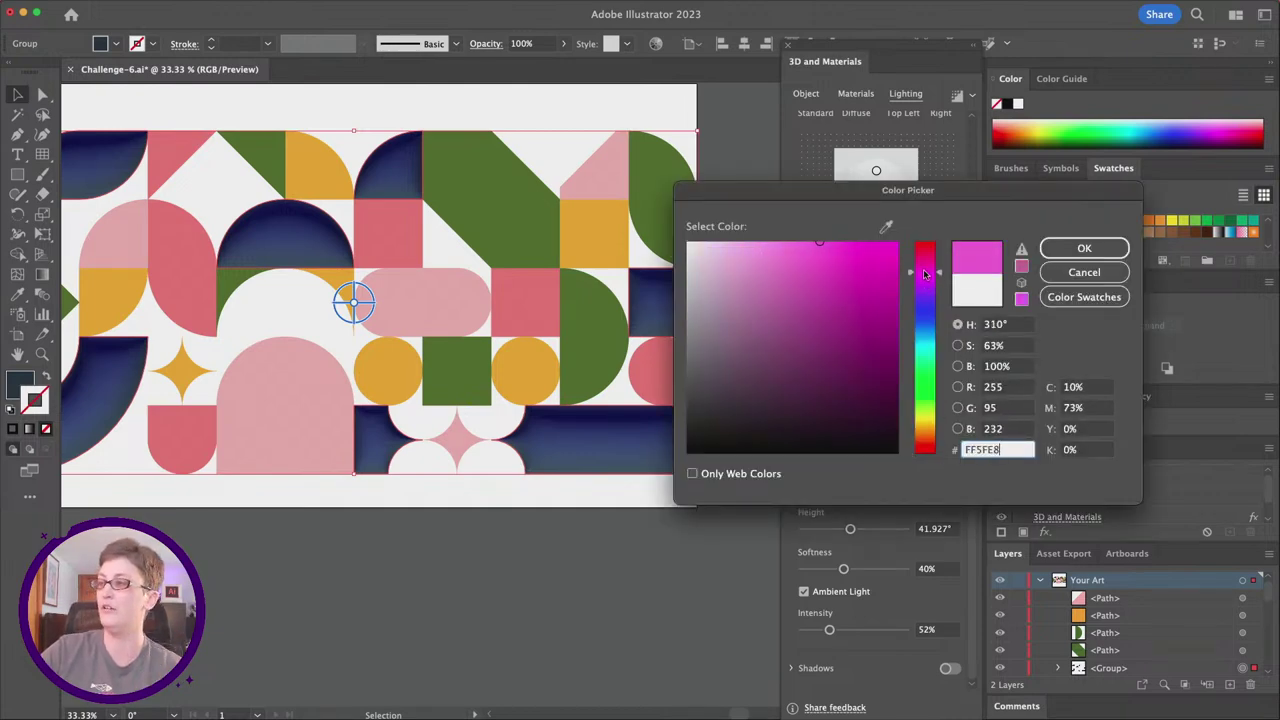
{"action": "left_click", "coordinate": [1084, 248]}
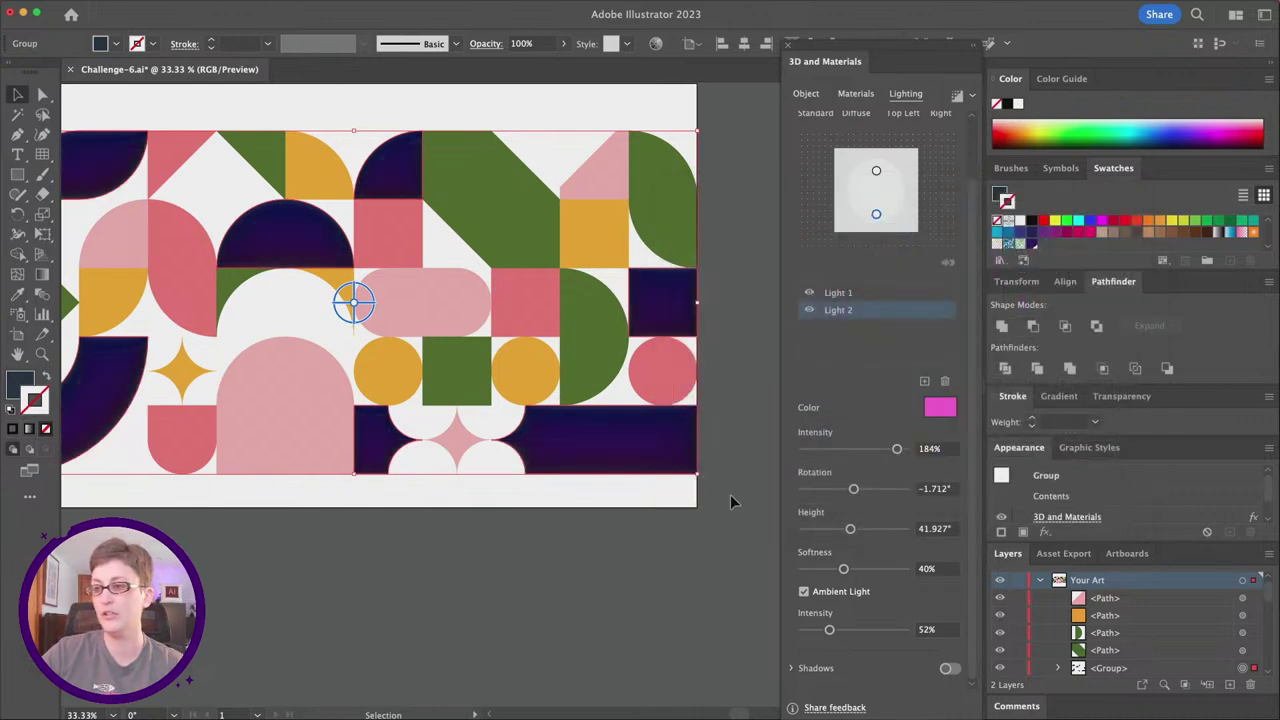
{"action": "left_click_drag", "start_coordinate": [896, 449], "coordinate": [958, 450]}
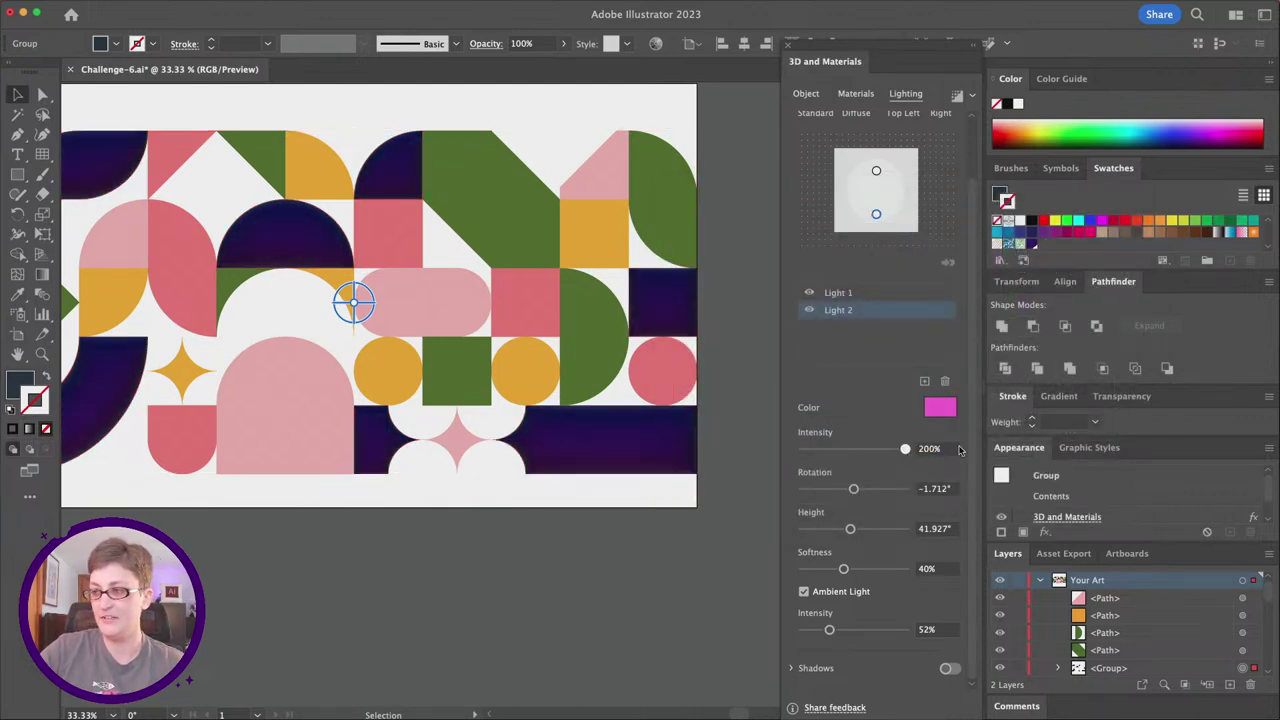
{"action": "left_click_drag", "start_coordinate": [843, 569], "coordinate": [860, 569]}
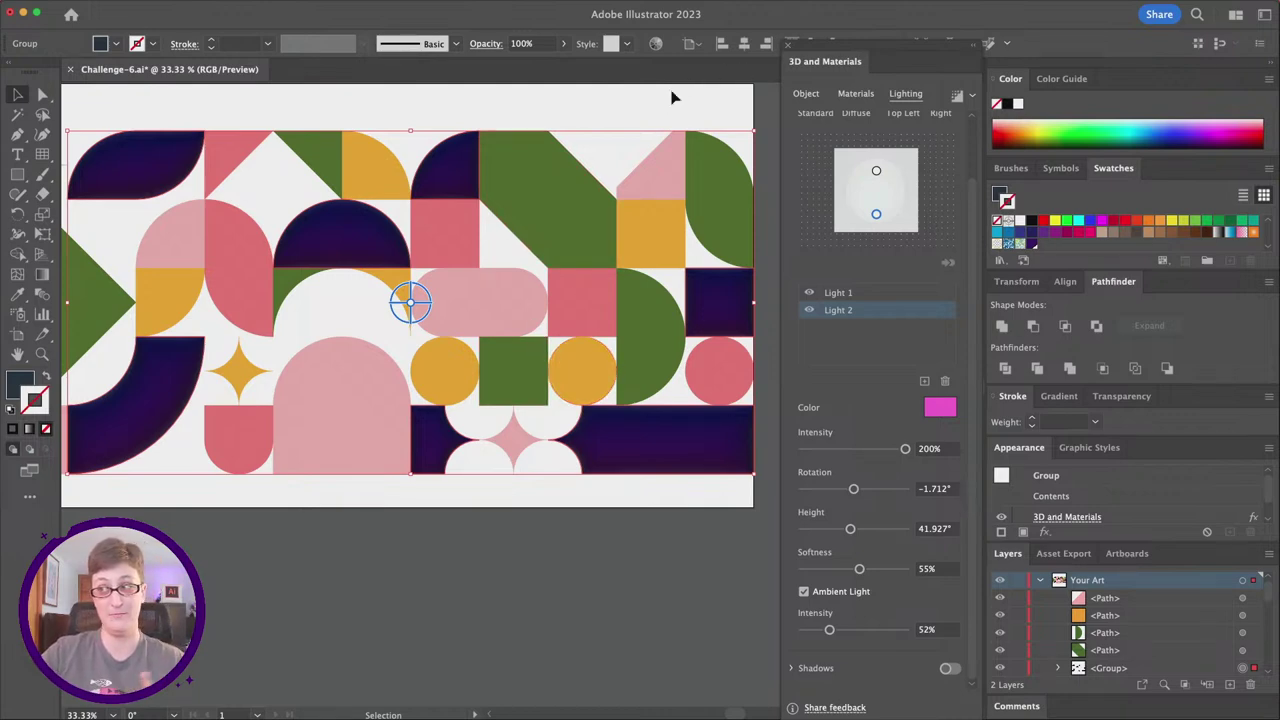
Render the navy group with ray tracing and increase the softness of Light 2 to 67%.
{"action": "left_click", "coordinate": [958, 98]}
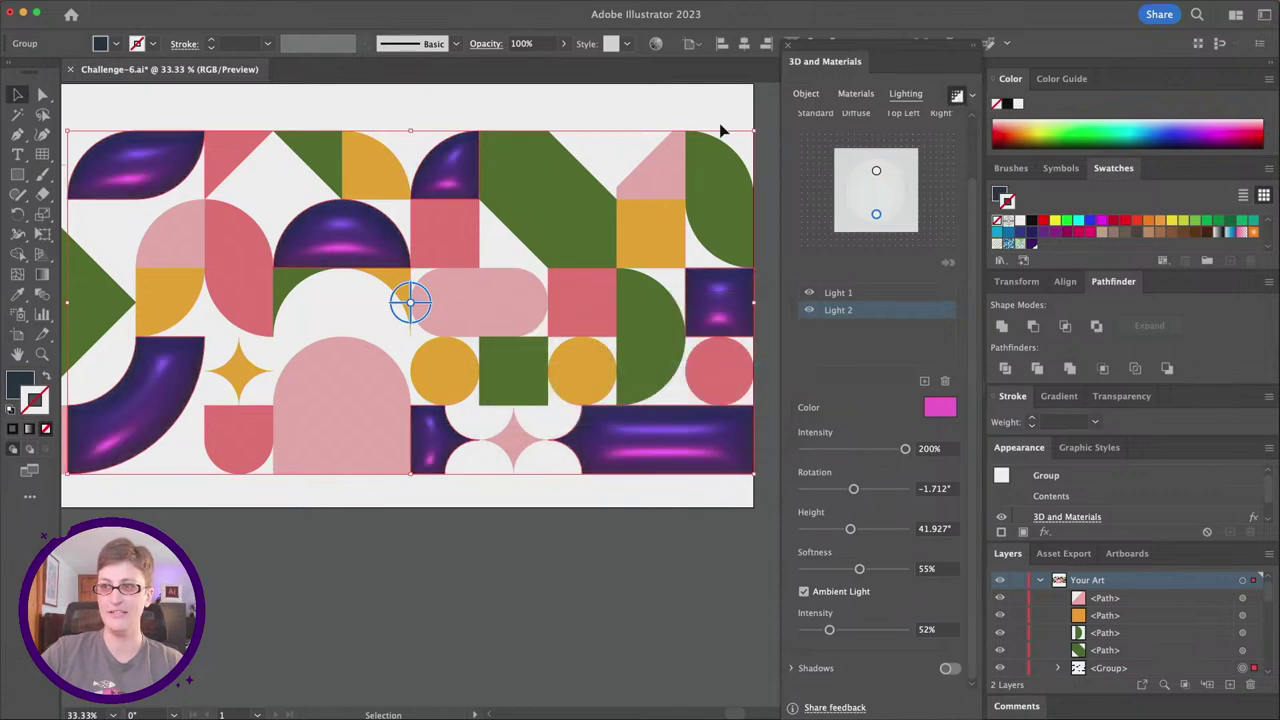
{"action": "scroll", "coordinate": [262, 168], "scroll_direction": "down", "scroll_amount": 2}
{"action": "scroll", "coordinate": [262, 168], "scroll_direction": "left", "scroll_amount": 2}
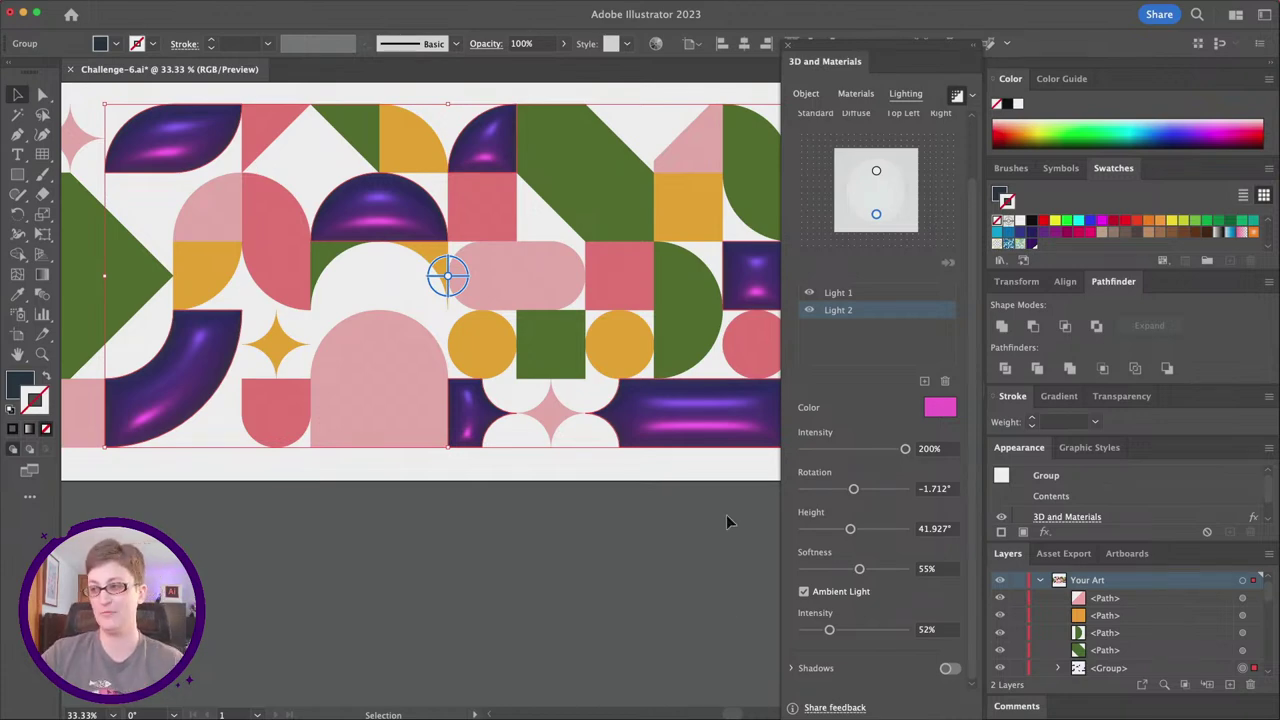
{"action": "left_click_drag", "start_coordinate": [859, 569], "coordinate": [871, 570]}
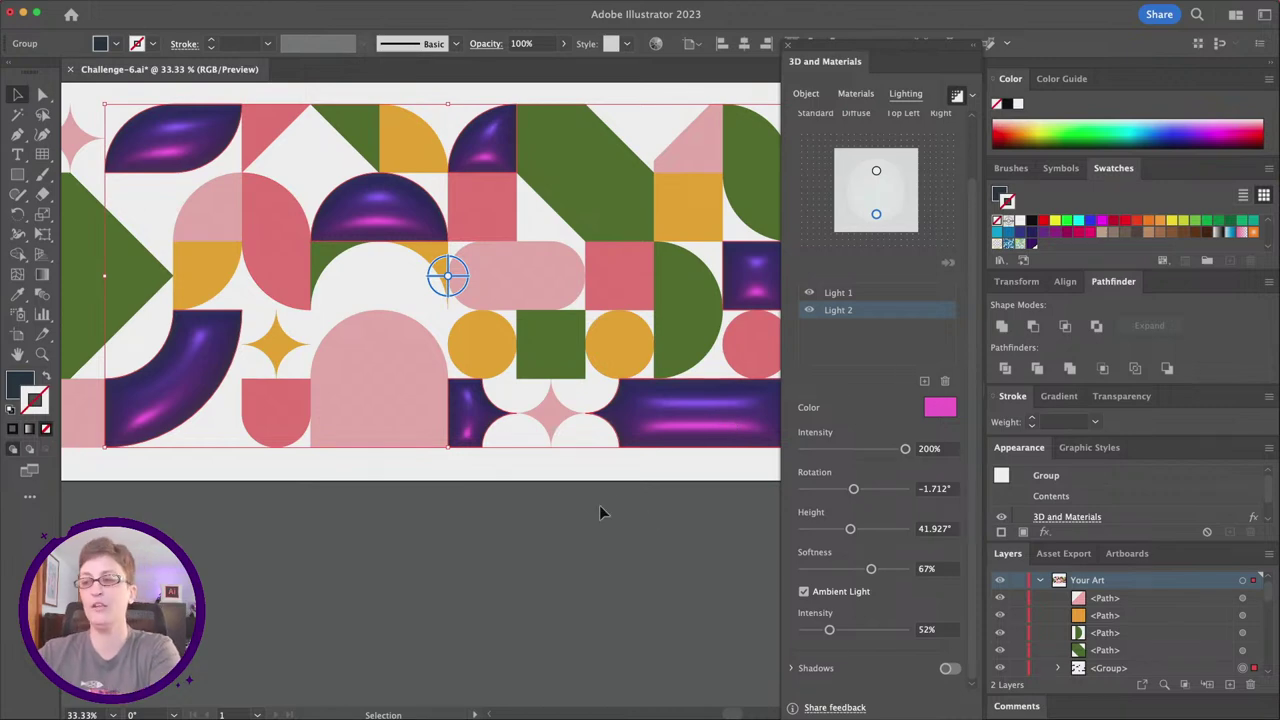
Select all the green shapes by their matching fill colour and group them.
{"action": "scroll", "coordinate": [590, 524], "scroll_direction": "down", "scroll_amount": 1, "text": "alt"}
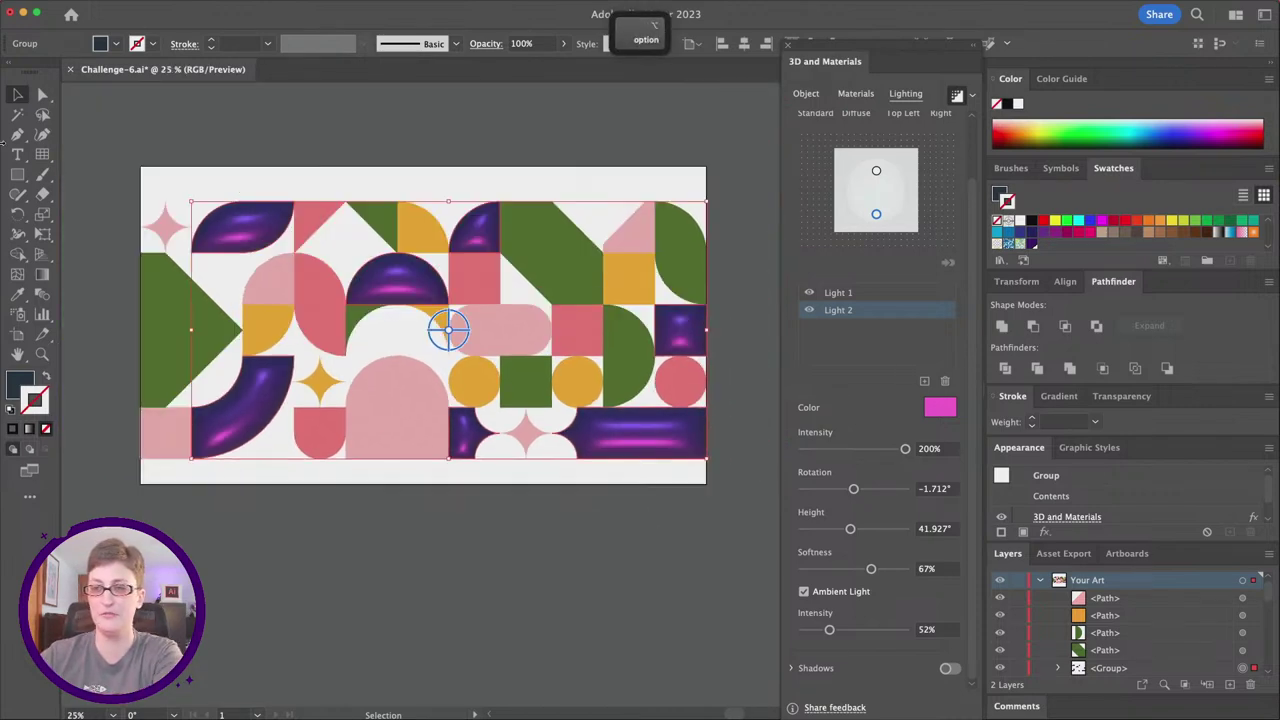
{"action": "left_click", "coordinate": [686, 265]}
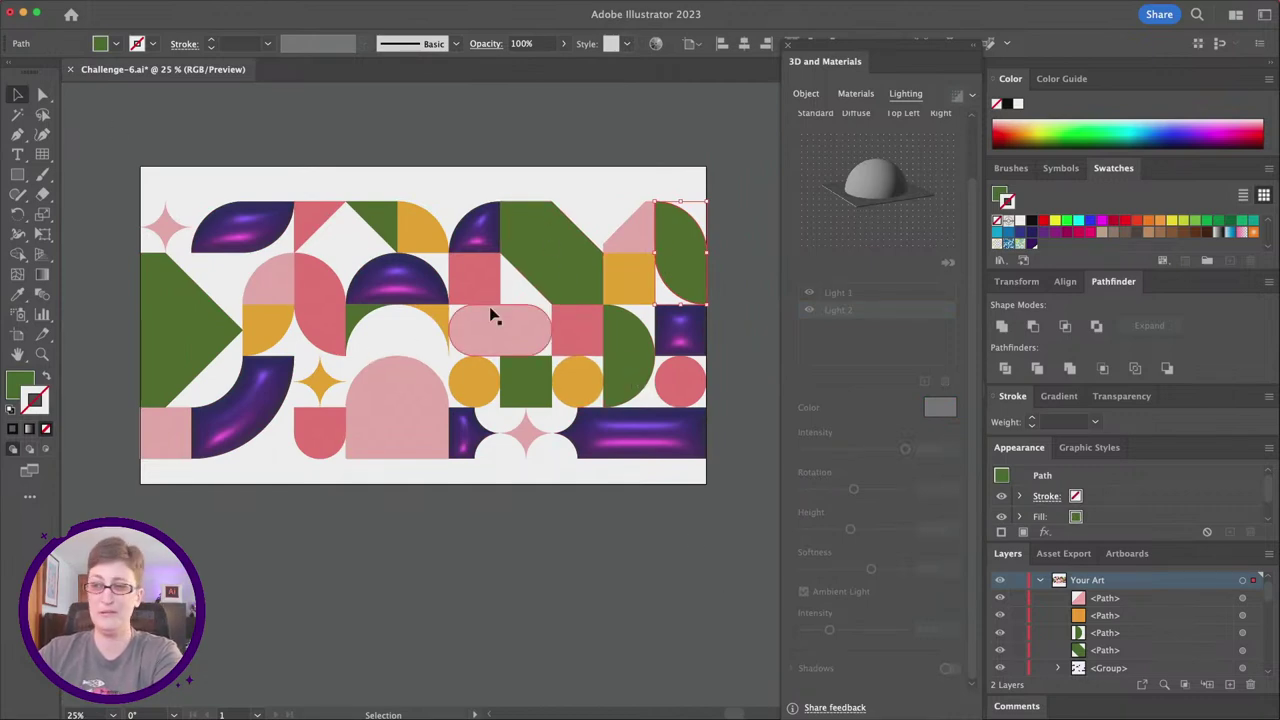
{"action": "mouse_move", "coordinate": [178, 5]}
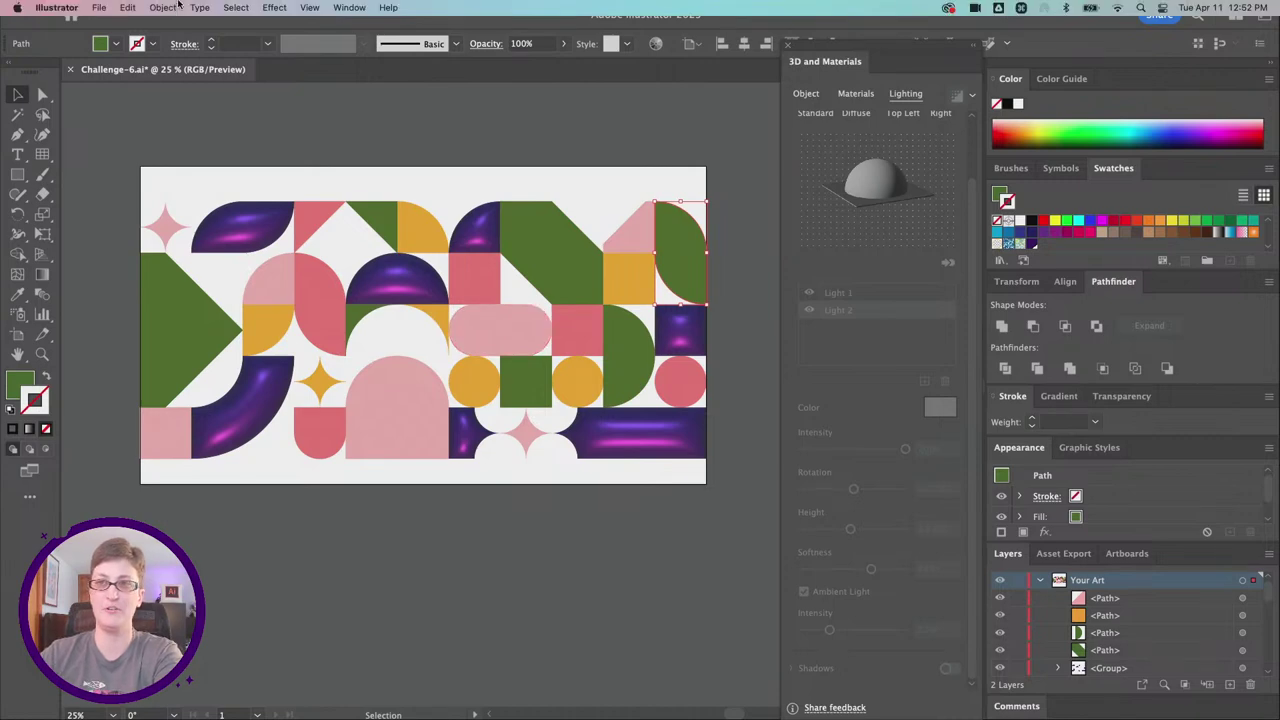
{"action": "left_click", "coordinate": [236, 7]}
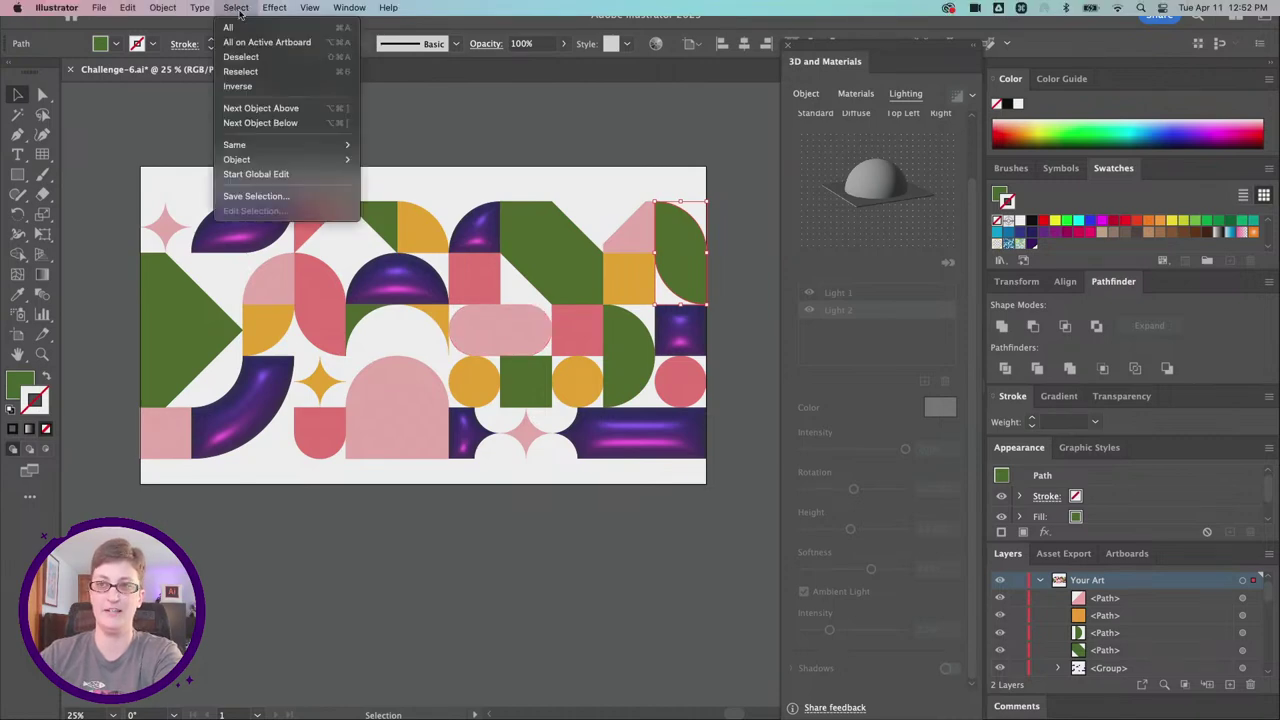
{"action": "mouse_move", "coordinate": [290, 145]}
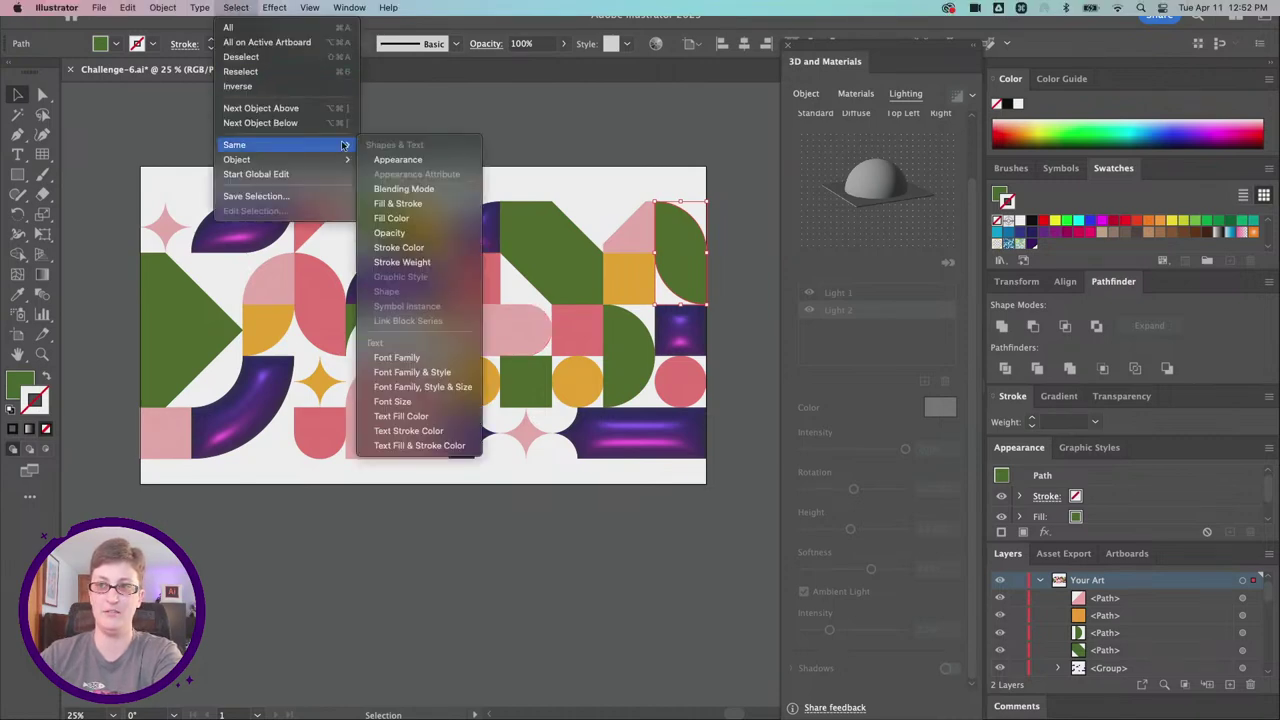
{"action": "left_click", "coordinate": [416, 219]}
{"action": "key", "text": "super+g"}
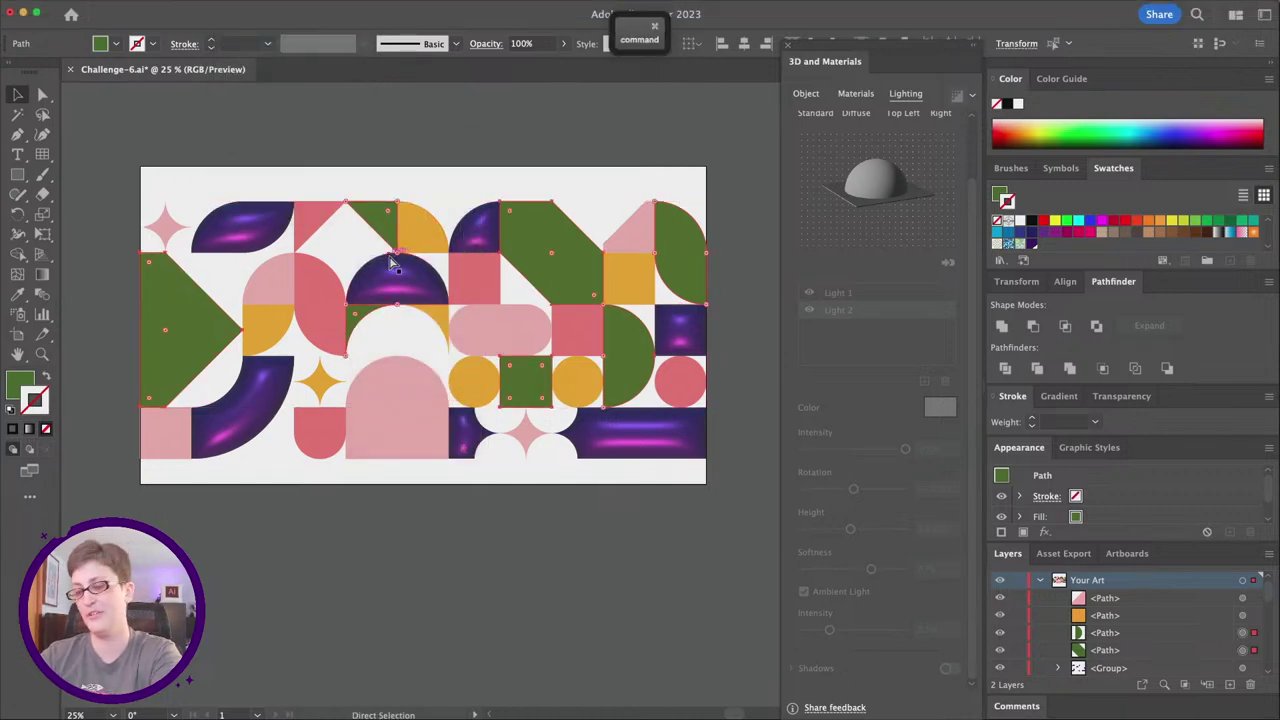
Recolour the fill of the green group to a light periwinkle purple.
{"action": "double_click", "coordinate": [18, 381]}
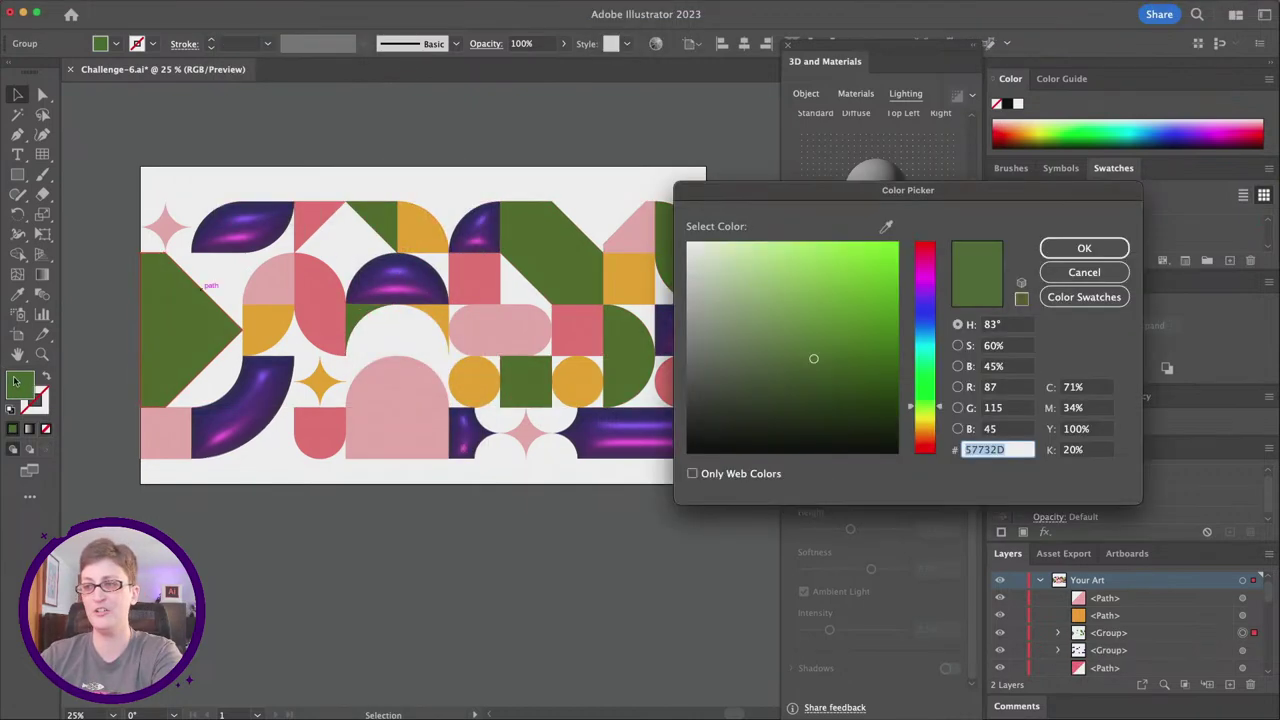
{"action": "type", "text": "6CAAF4"}
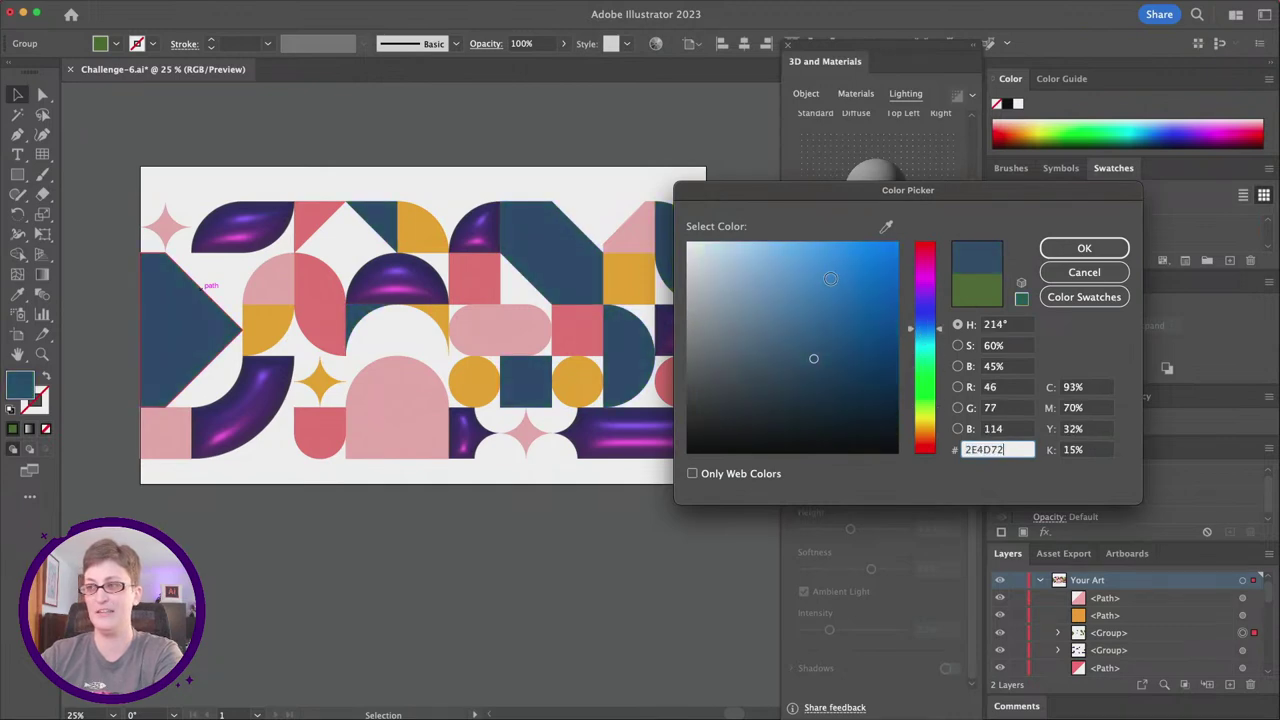
{"action": "left_click_drag", "start_coordinate": [806, 252], "coordinate": [826, 228]}
{"action": "left_click", "coordinate": [914, 324]}
{"action": "left_click_drag", "start_coordinate": [914, 324], "coordinate": [914, 317]}
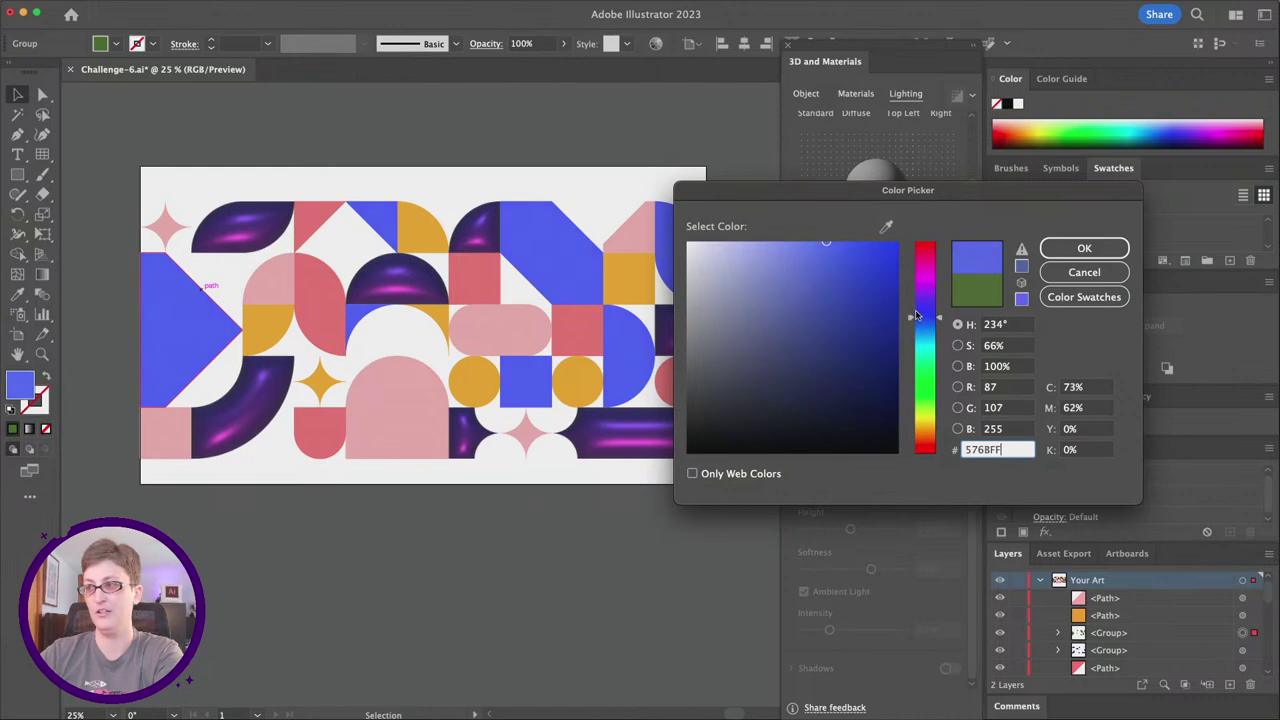
{"action": "left_click", "coordinate": [919, 312]}
{"action": "left_click_drag", "start_coordinate": [826, 245], "coordinate": [798, 242]}
{"action": "left_click", "coordinate": [1045, 250]}
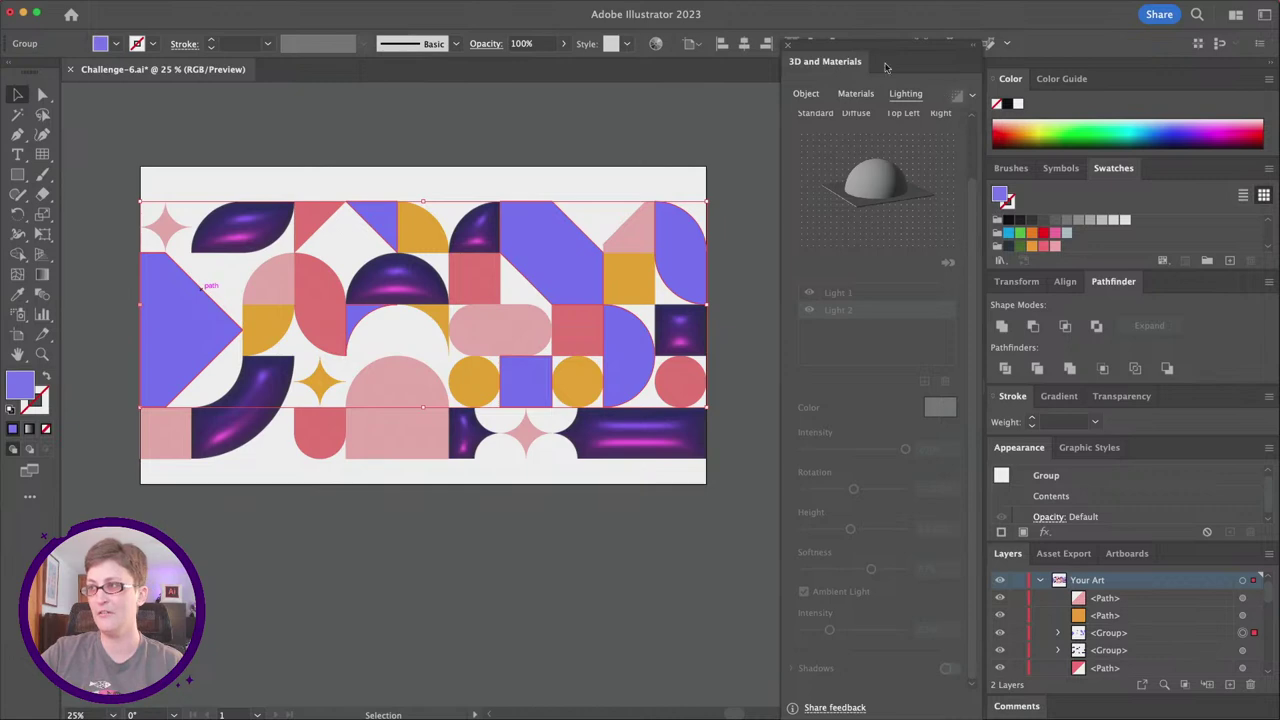
Apply the Inflate 3D effect to the periwinkle group.
{"action": "left_click", "coordinate": [855, 93]}
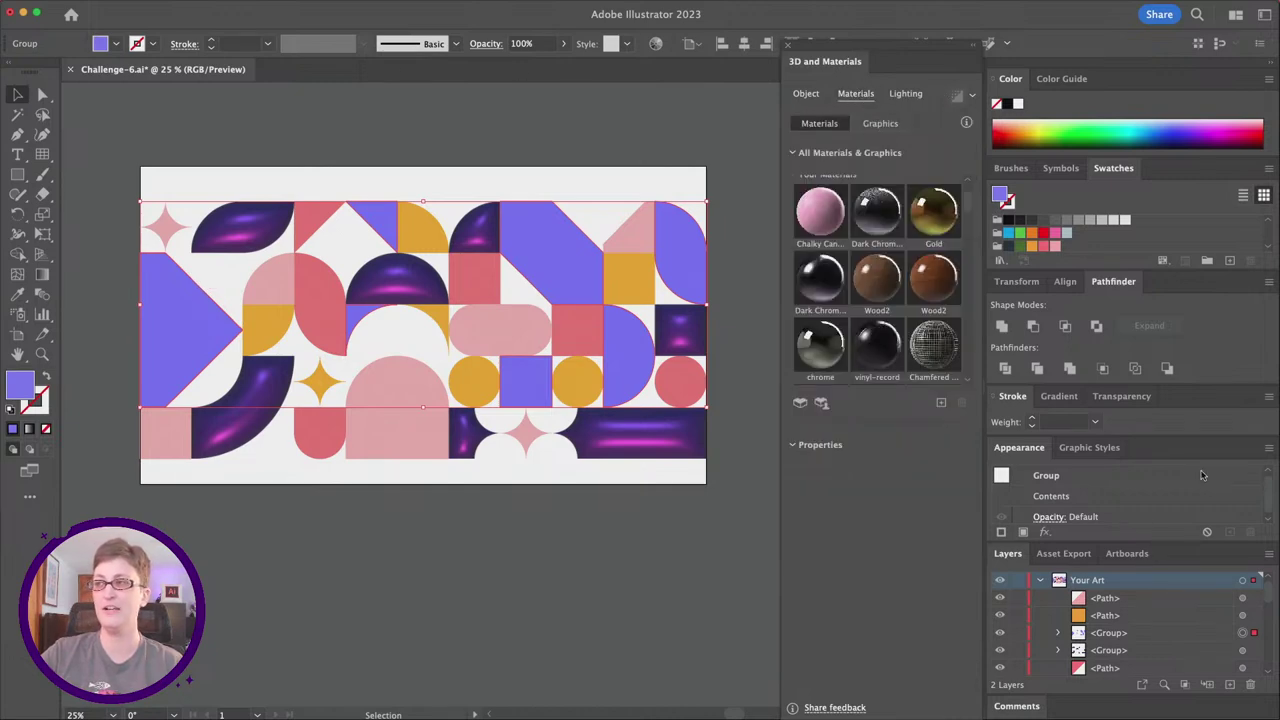
{"action": "scroll", "coordinate": [906, 274], "scroll_direction": "down", "scroll_amount": 3}
{"action": "scroll", "coordinate": [906, 274], "scroll_direction": "up", "scroll_amount": 3}
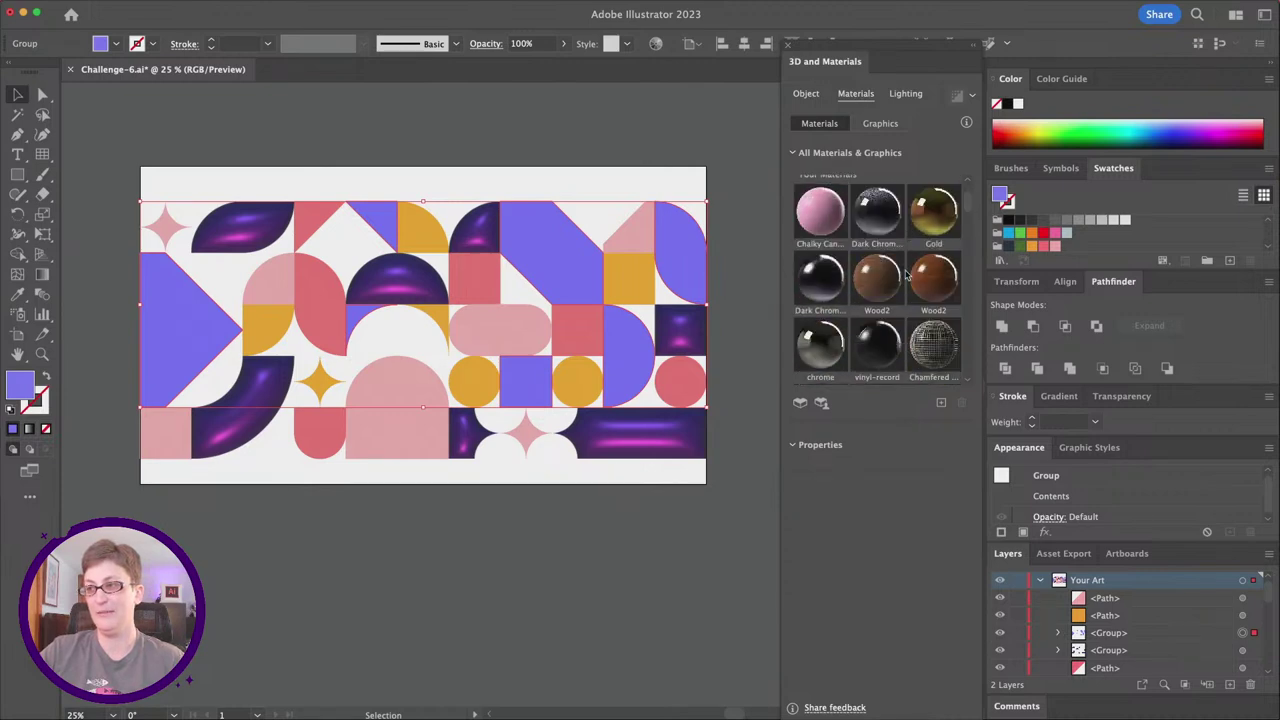
{"action": "left_click", "coordinate": [806, 93]}
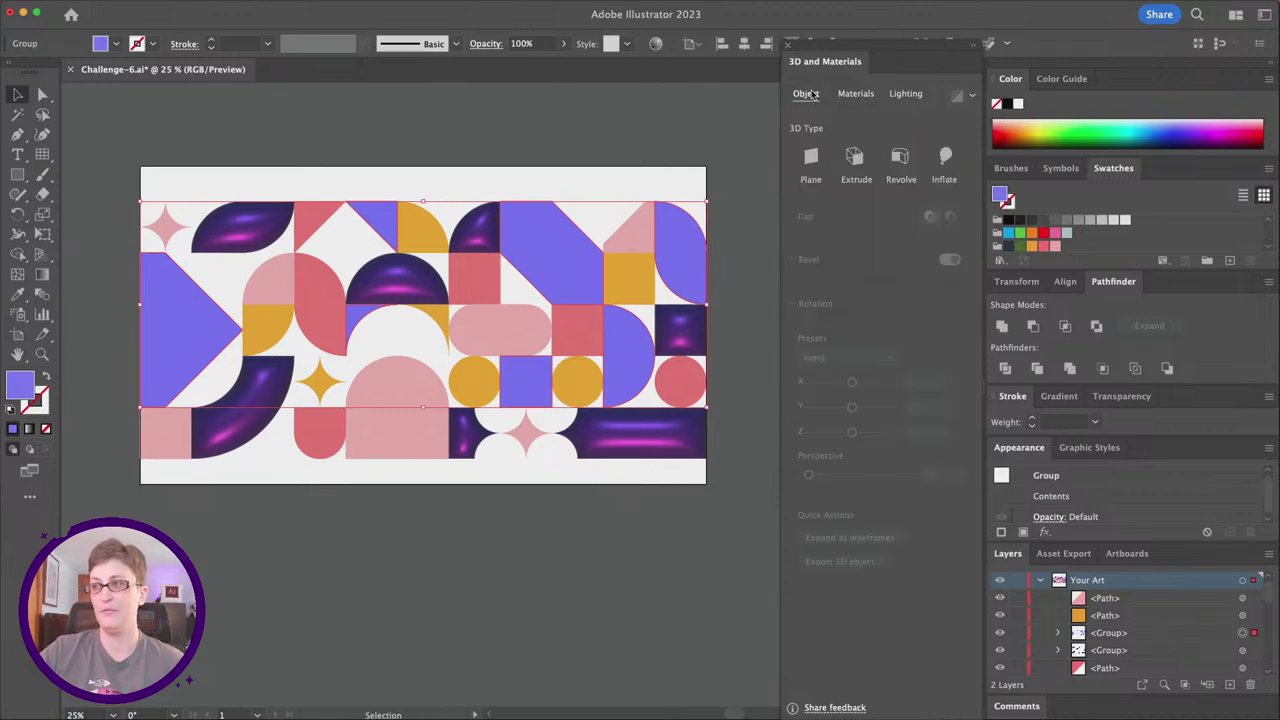
{"action": "left_click", "coordinate": [941, 163]}
Try the Dark Chrome Textured material on the inflated periwinkle group and replace it with Cipollino Marble.
{"action": "left_click", "coordinate": [855, 93]}
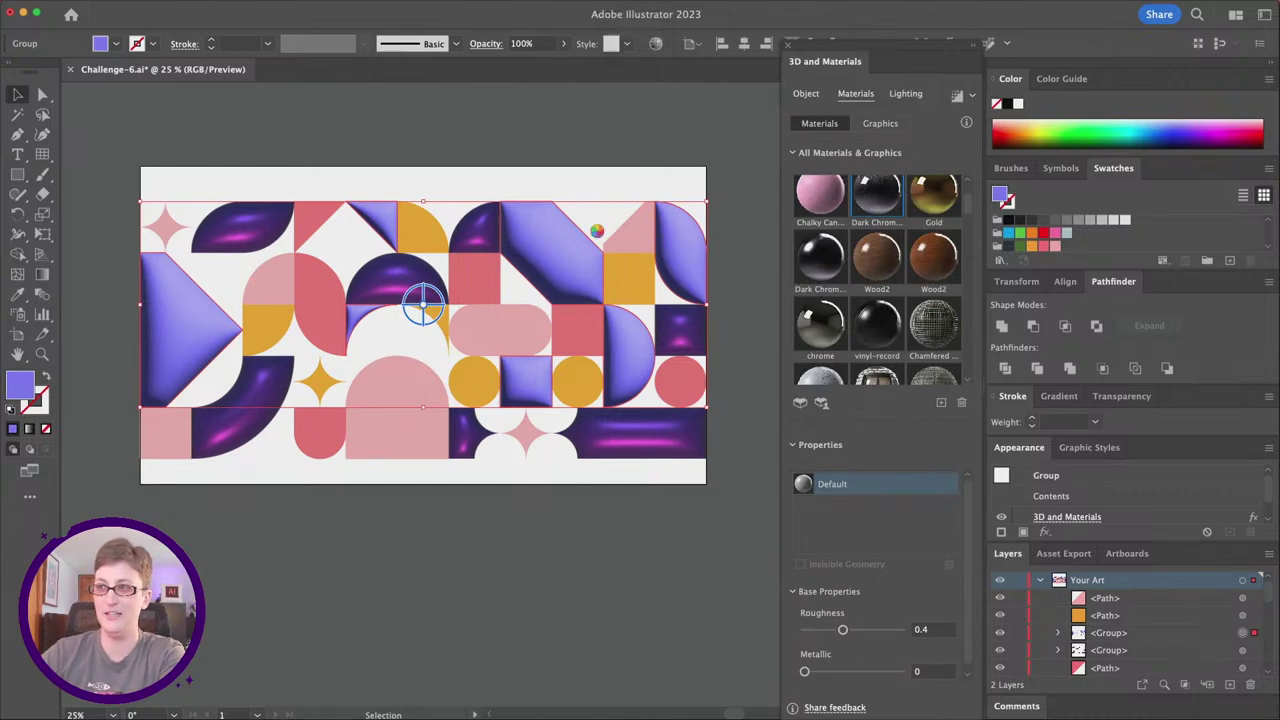
{"action": "scroll", "coordinate": [597, 231], "scroll_direction": "down", "scroll_amount": 2}
{"action": "scroll", "coordinate": [597, 231], "scroll_direction": "left", "scroll_amount": 1}
{"action": "key", "text": "alt"}
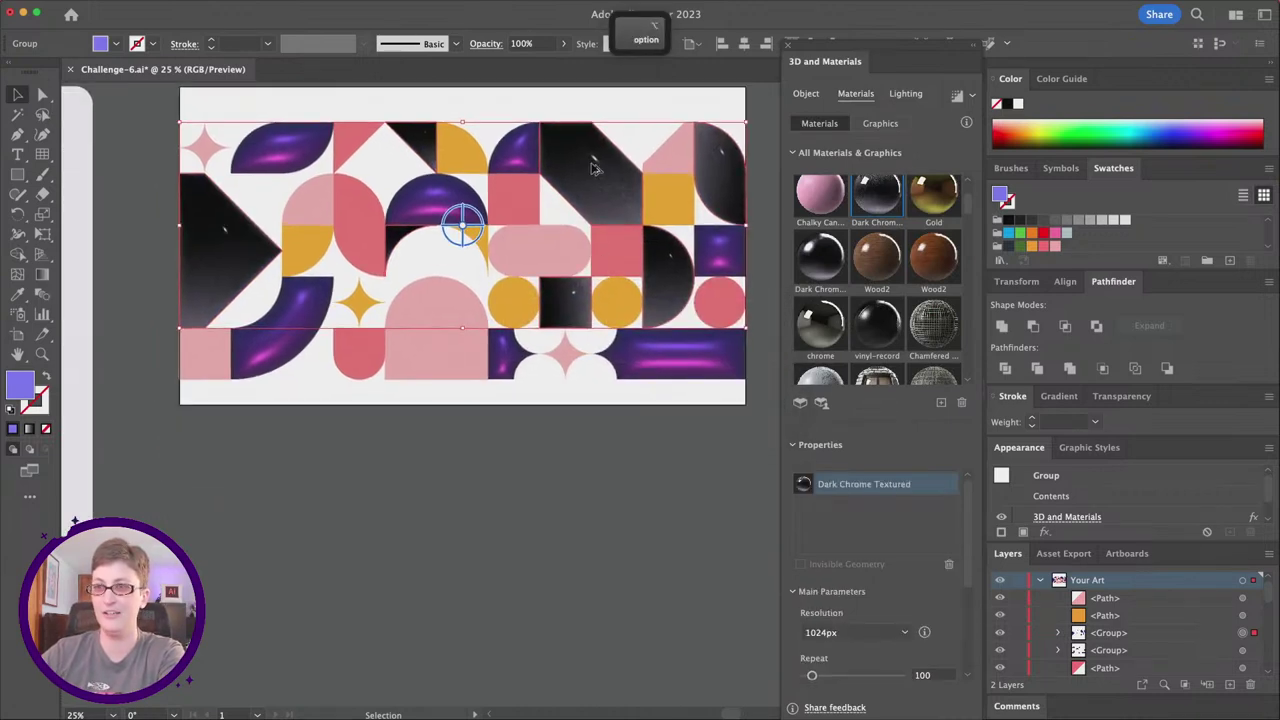
{"action": "scroll", "coordinate": [860, 280], "scroll_direction": "down", "scroll_amount": 5}
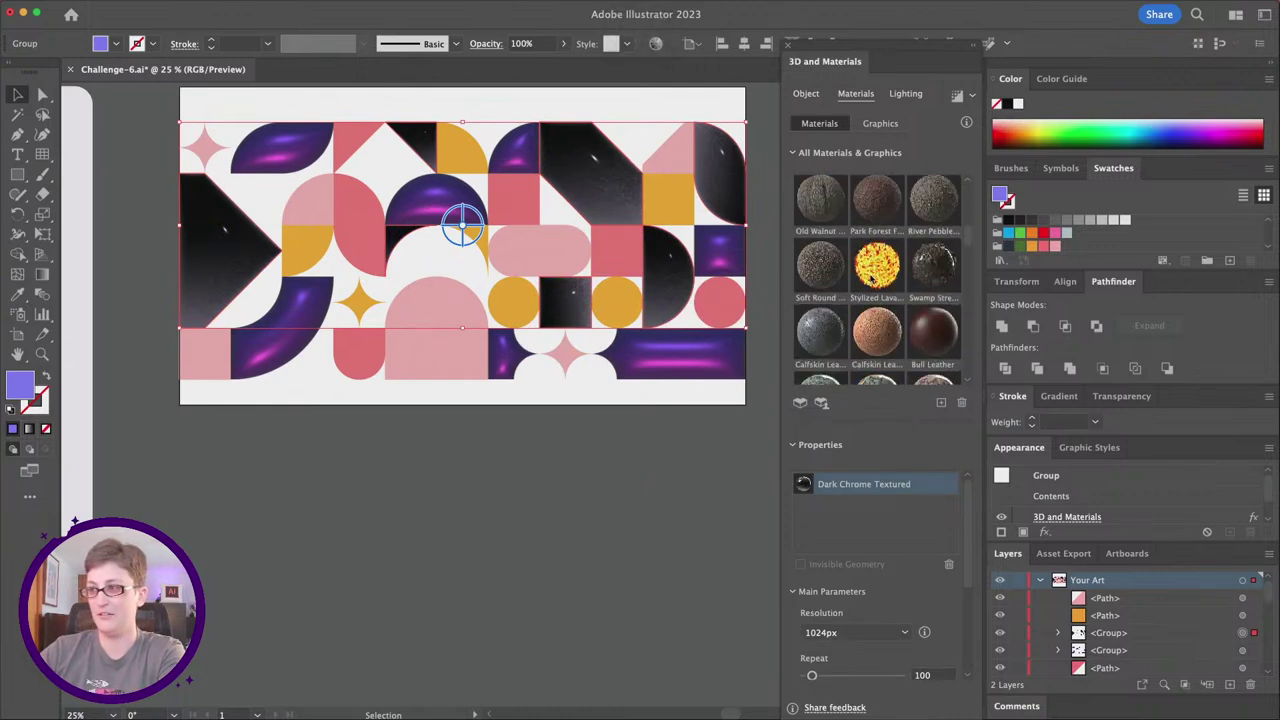
{"action": "scroll", "coordinate": [873, 272], "scroll_direction": "down", "scroll_amount": 3}
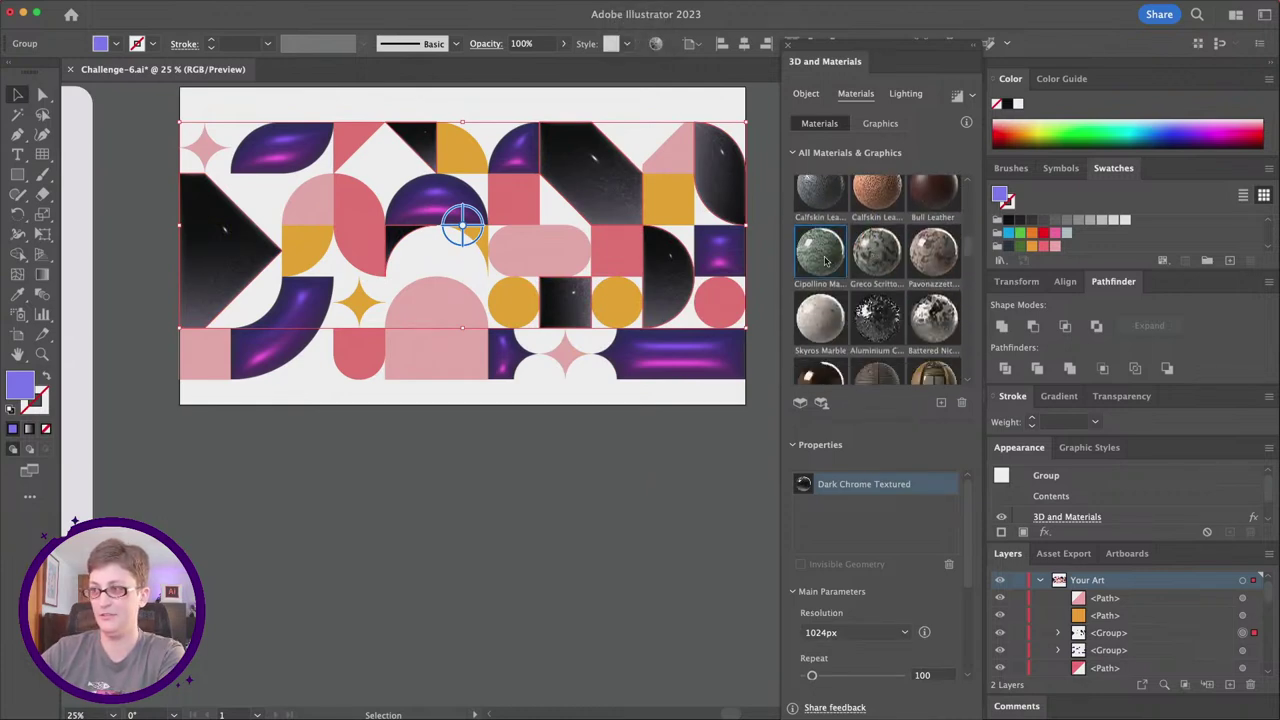
{"action": "left_click", "coordinate": [817, 250]}
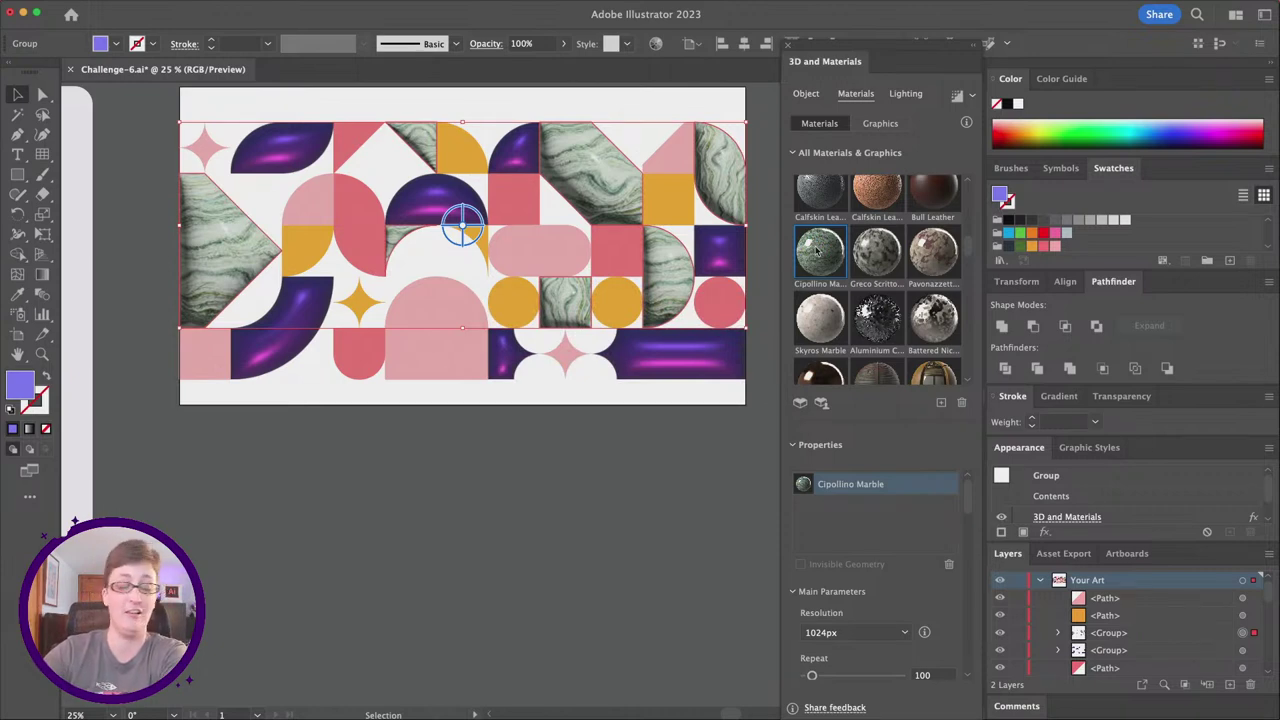
Export the logo artboard for screens as a 1x PNG into the starter files folder and close the folder window.
{"action": "left_click", "coordinate": [572, 504]}
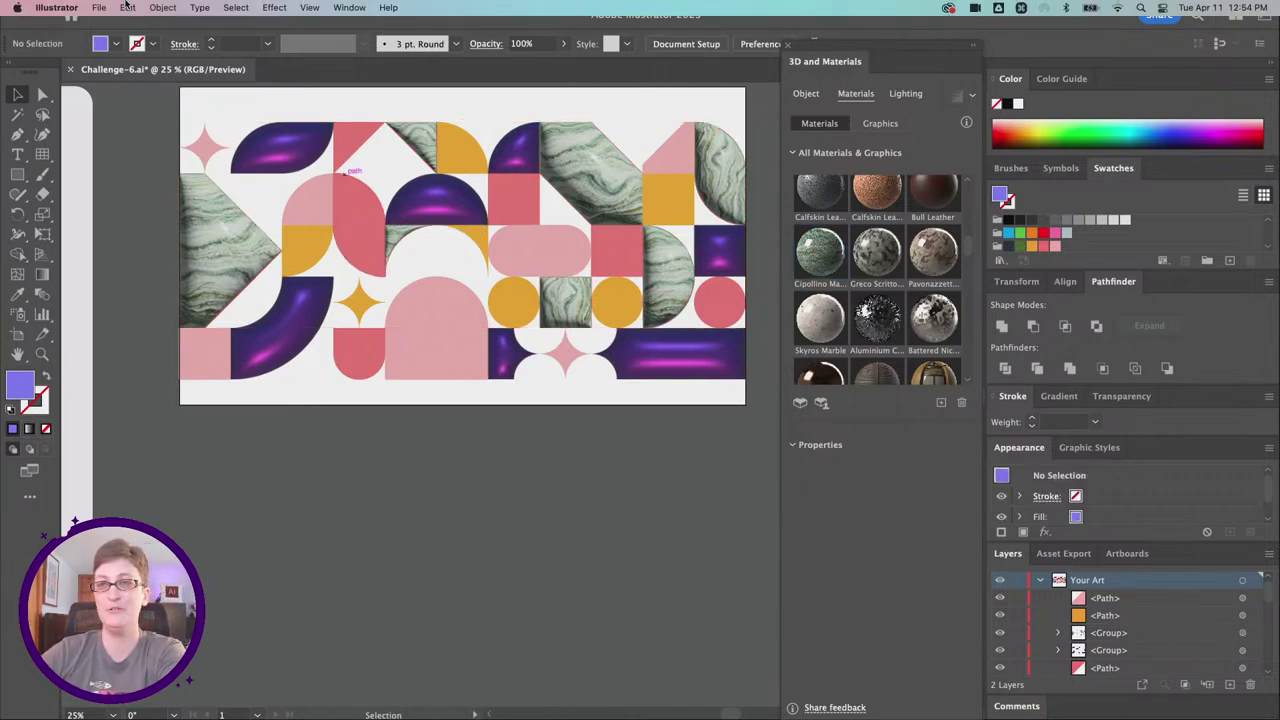
{"action": "left_click", "coordinate": [100, 7]}
{"action": "mouse_move", "coordinate": [195, 307]}
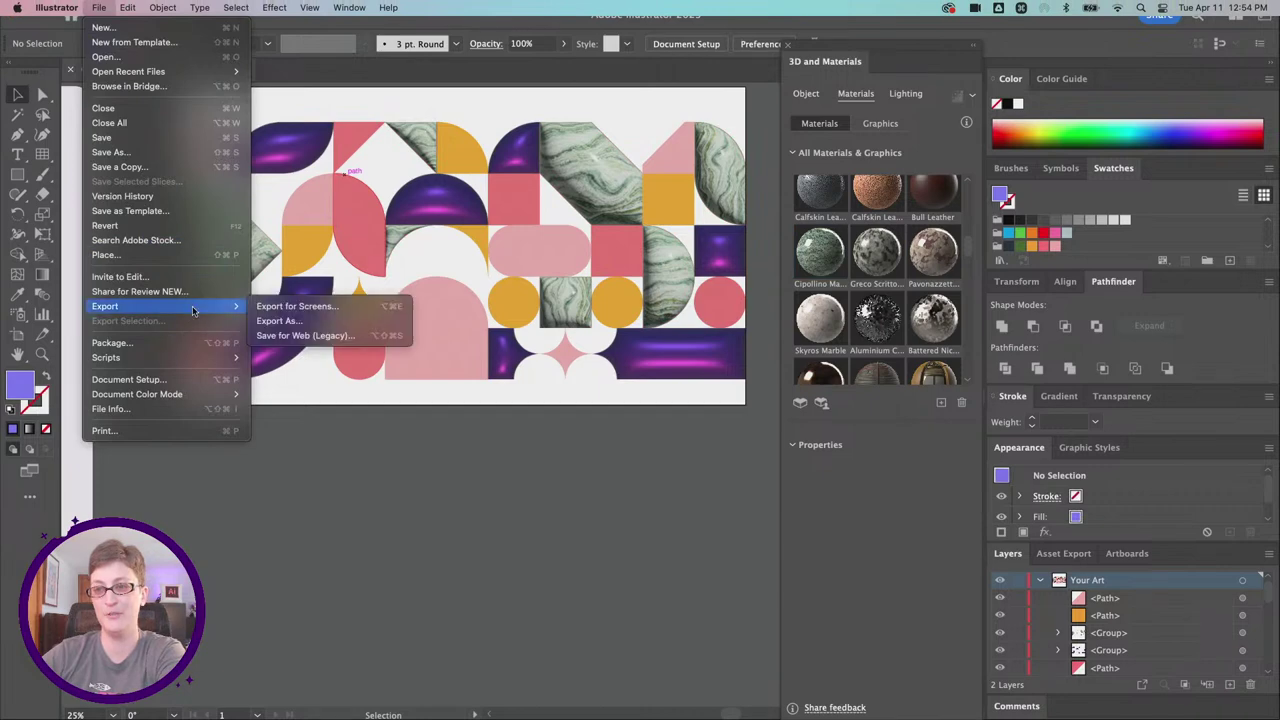
{"action": "left_click", "coordinate": [353, 307]}
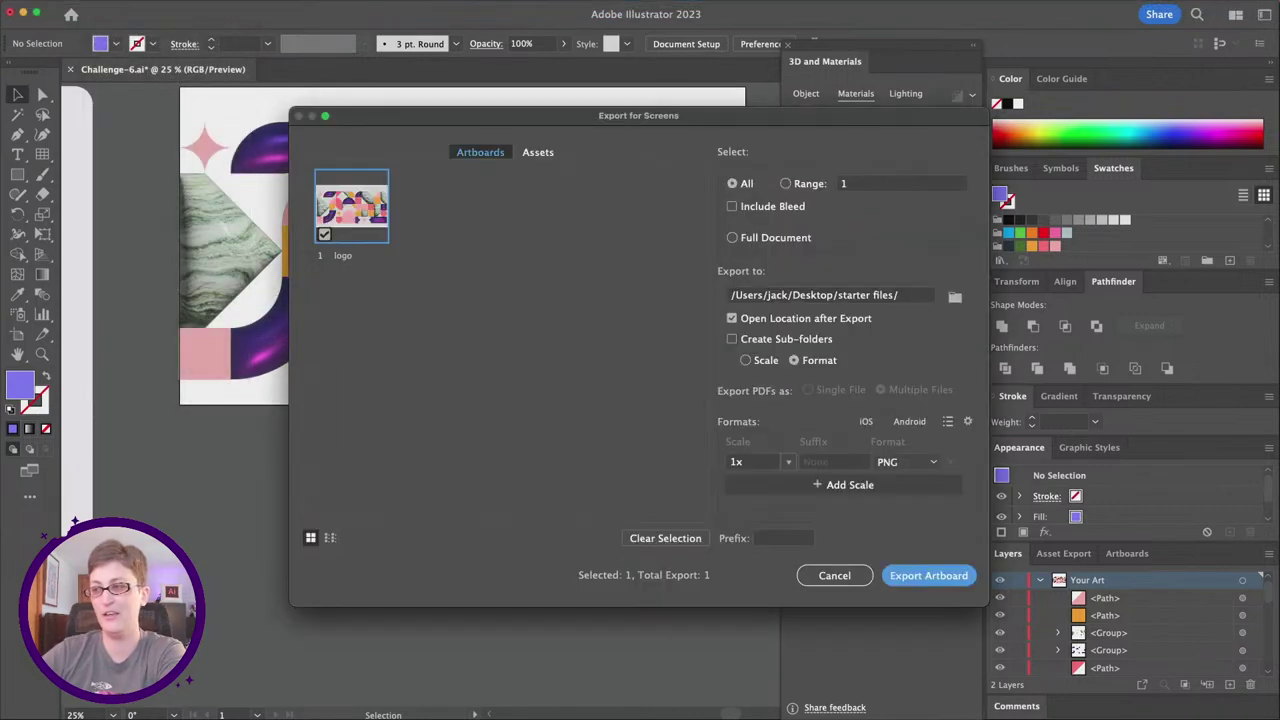
{"action": "left_click", "coordinate": [932, 576]}
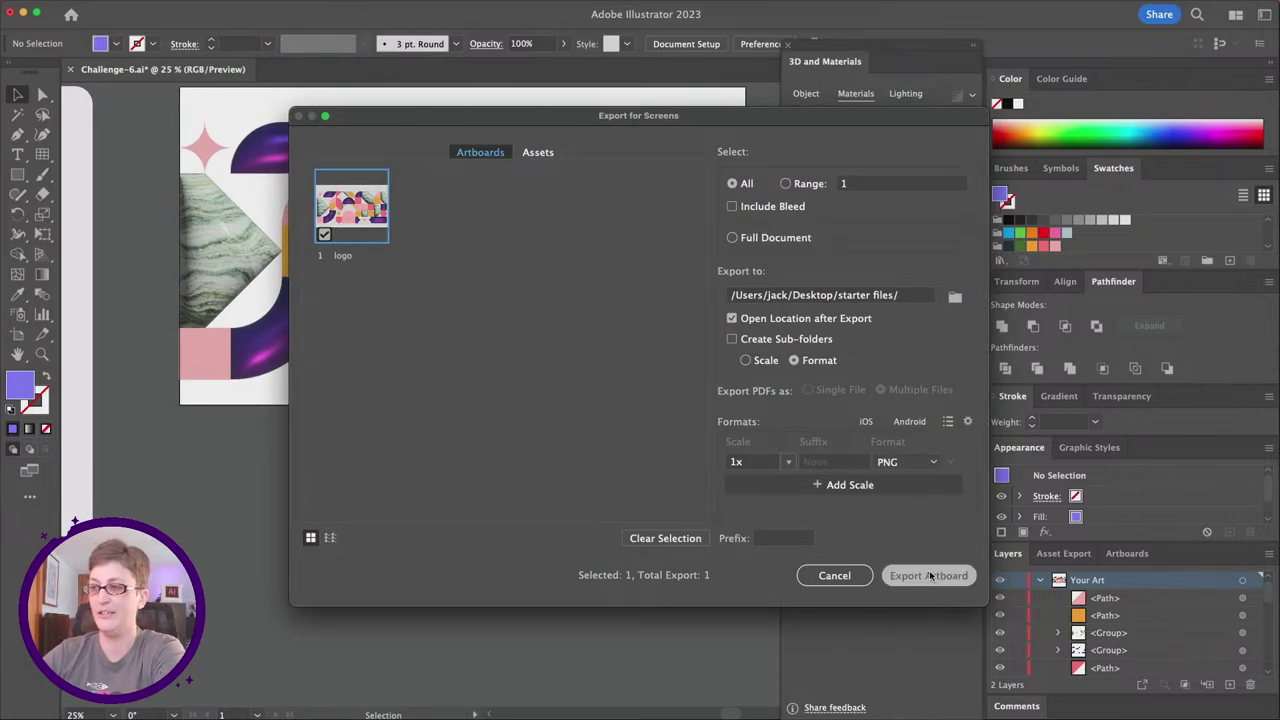
{"action": "left_click", "coordinate": [988, 440]}
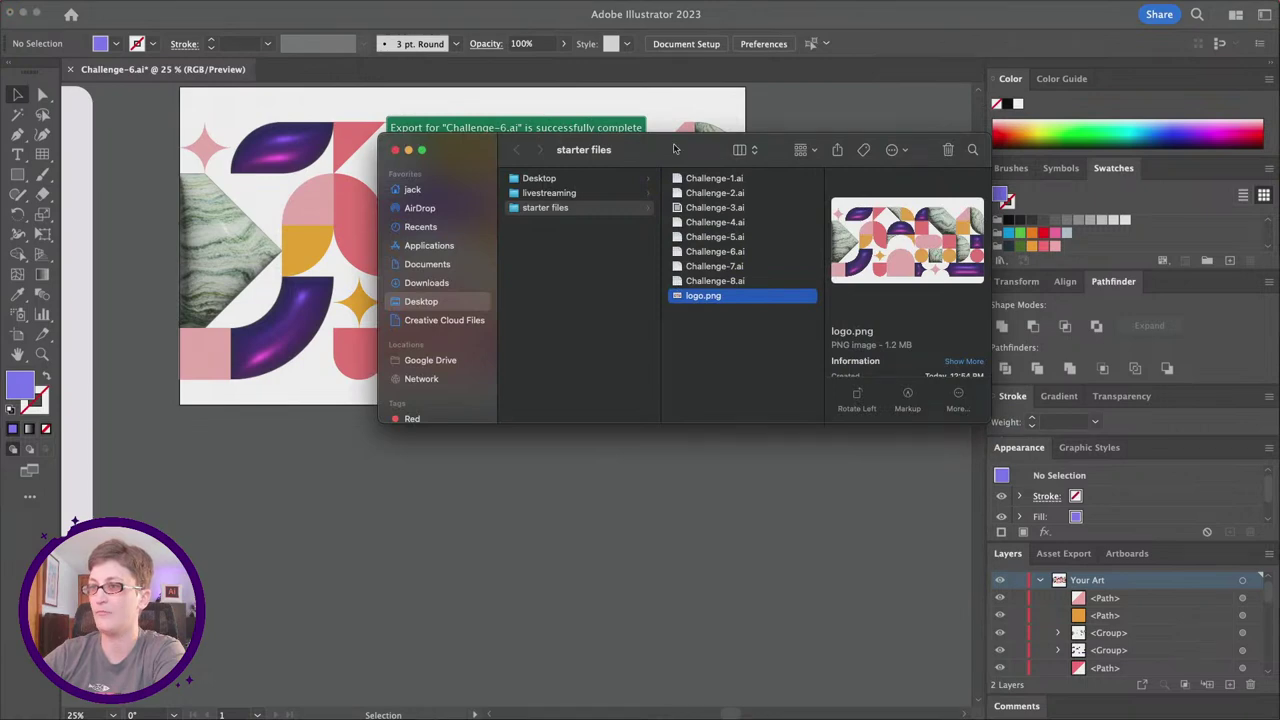
{"action": "key", "text": "super+w"}
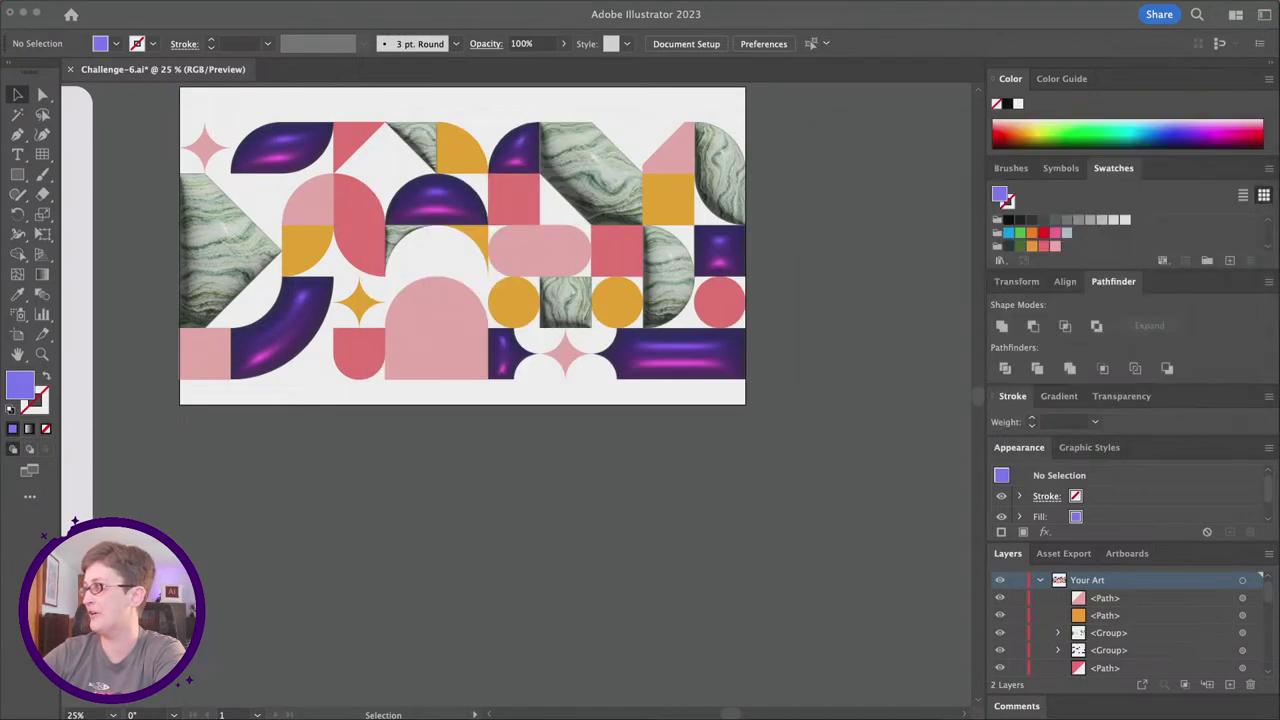
Switch to Discord and play the Kinetic Type Animations video posted in the dcc-feedback channel.
{"action": "key", "text": "super+Tab"}
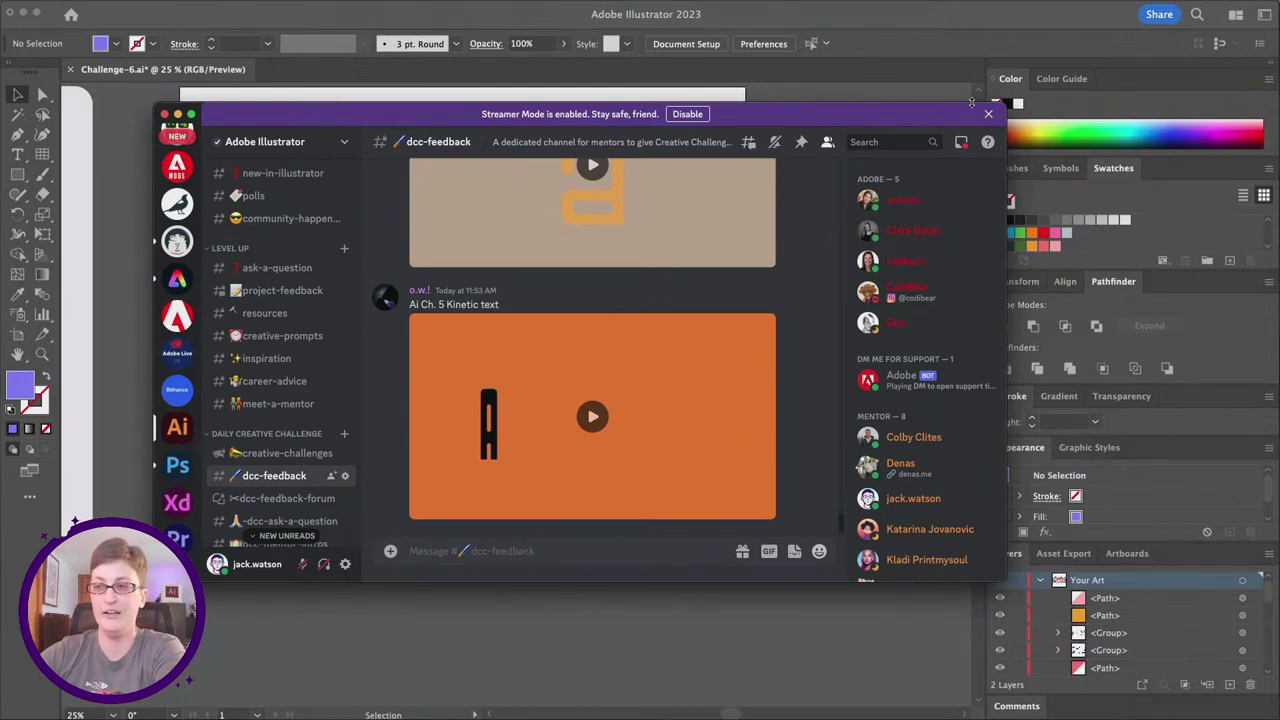
{"action": "scroll", "coordinate": [628, 404], "scroll_direction": "up", "scroll_amount": 3}
{"action": "scroll", "coordinate": [628, 406], "scroll_direction": "up", "scroll_amount": 1}
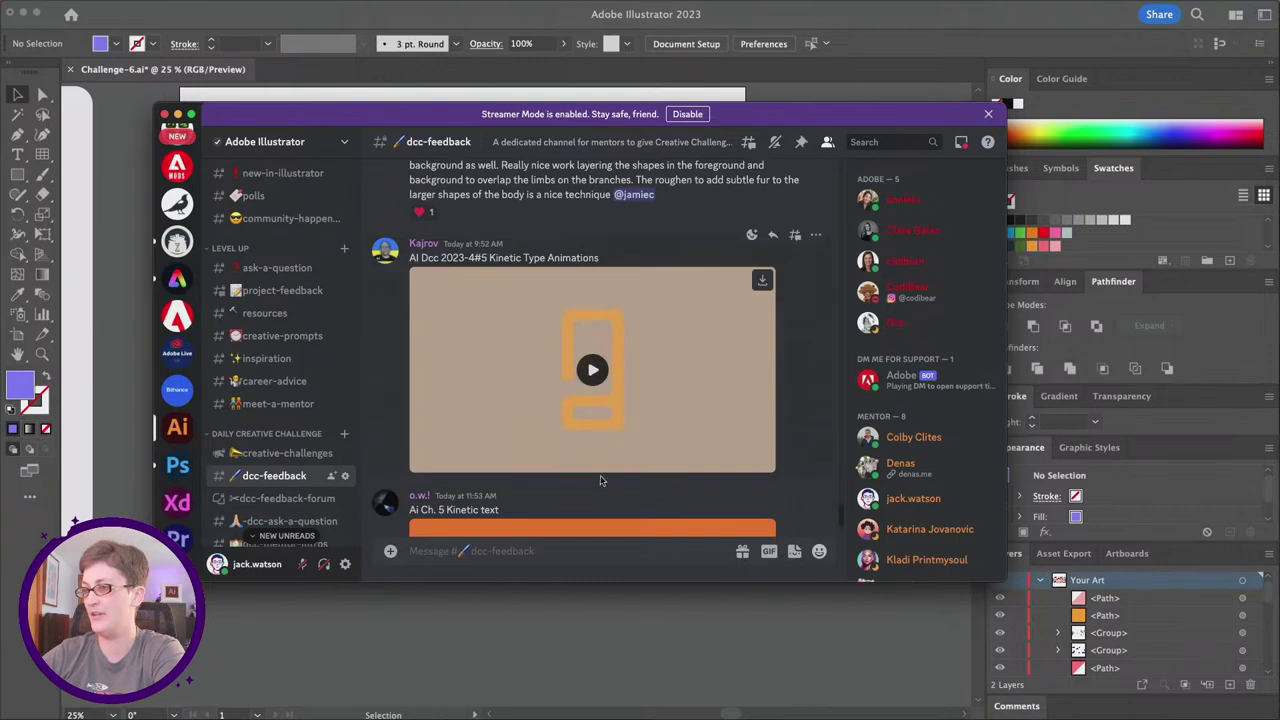
{"action": "left_click", "coordinate": [598, 372]}
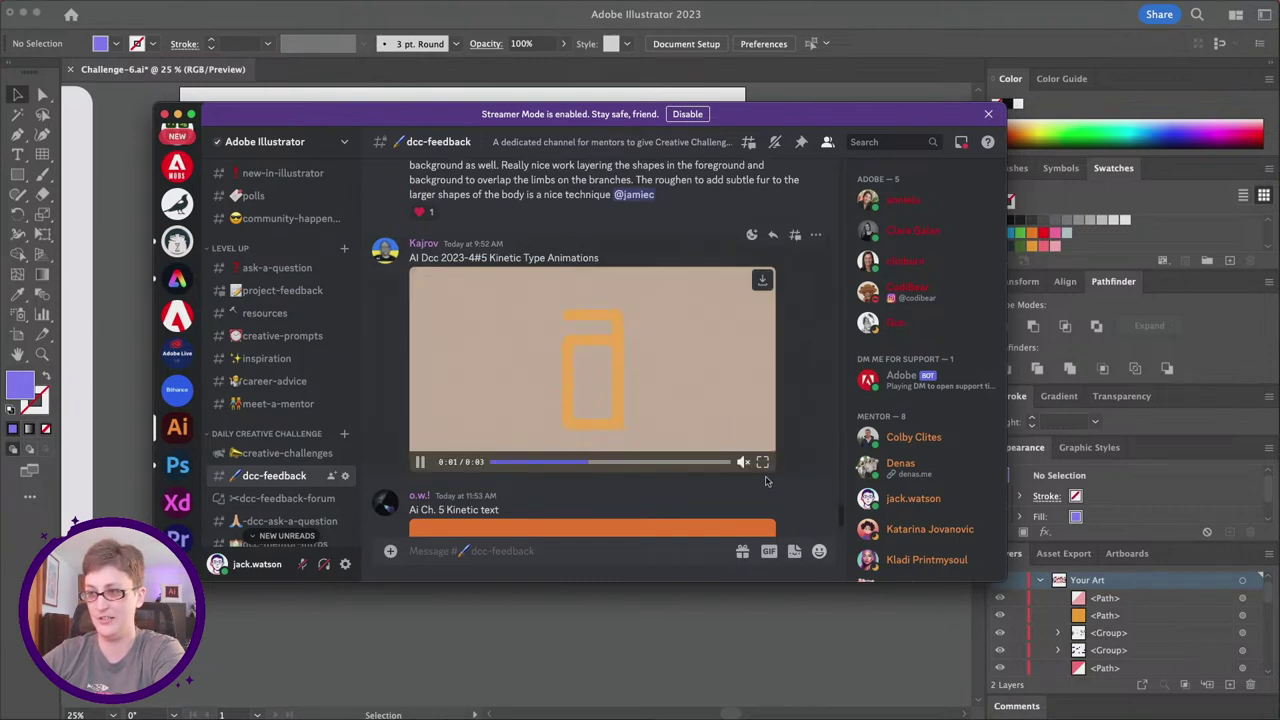
{"action": "left_click", "coordinate": [419, 462]}
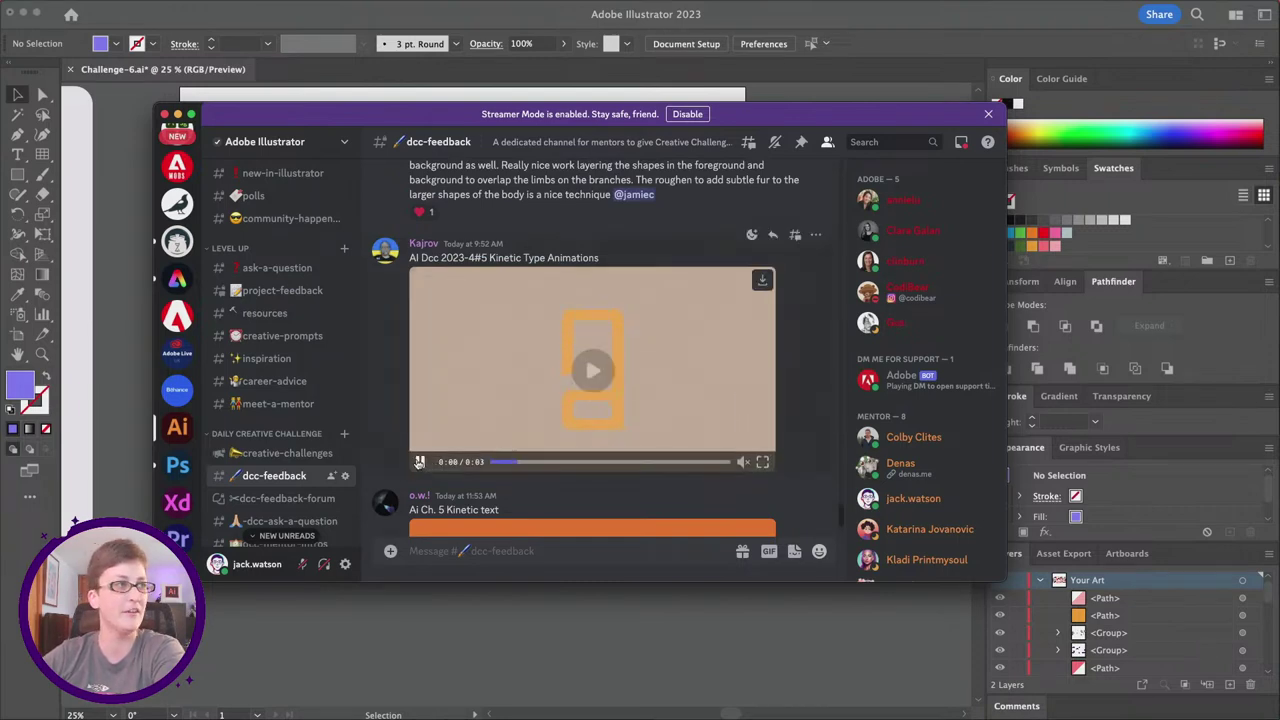
{"action": "left_click", "coordinate": [419, 462]}
Attach logo.png in the dcc-feedback channel and post it with the message "2d 3d geometric illustration!".
{"action": "left_click_drag", "start_coordinate": [491, 640], "coordinate": [530, 540]}
{"action": "mouse_move", "coordinate": [540, 718]}
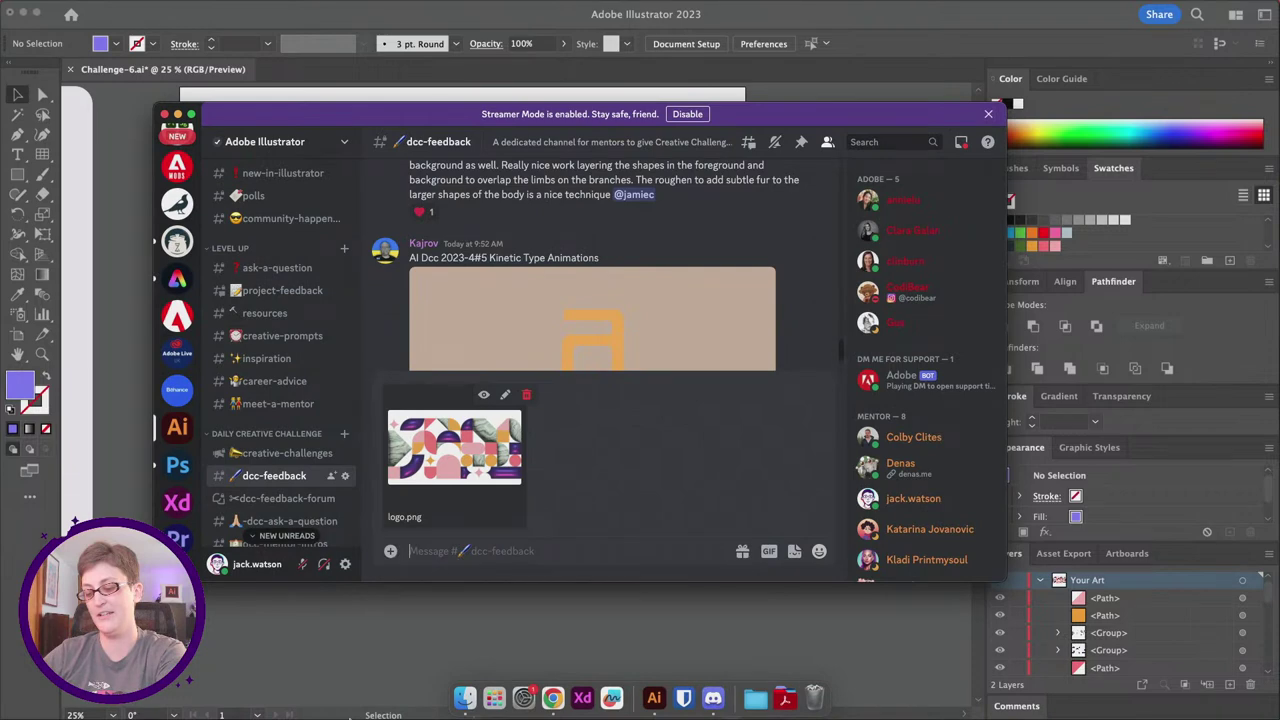
{"action": "type", "text": "2d 3d c"}
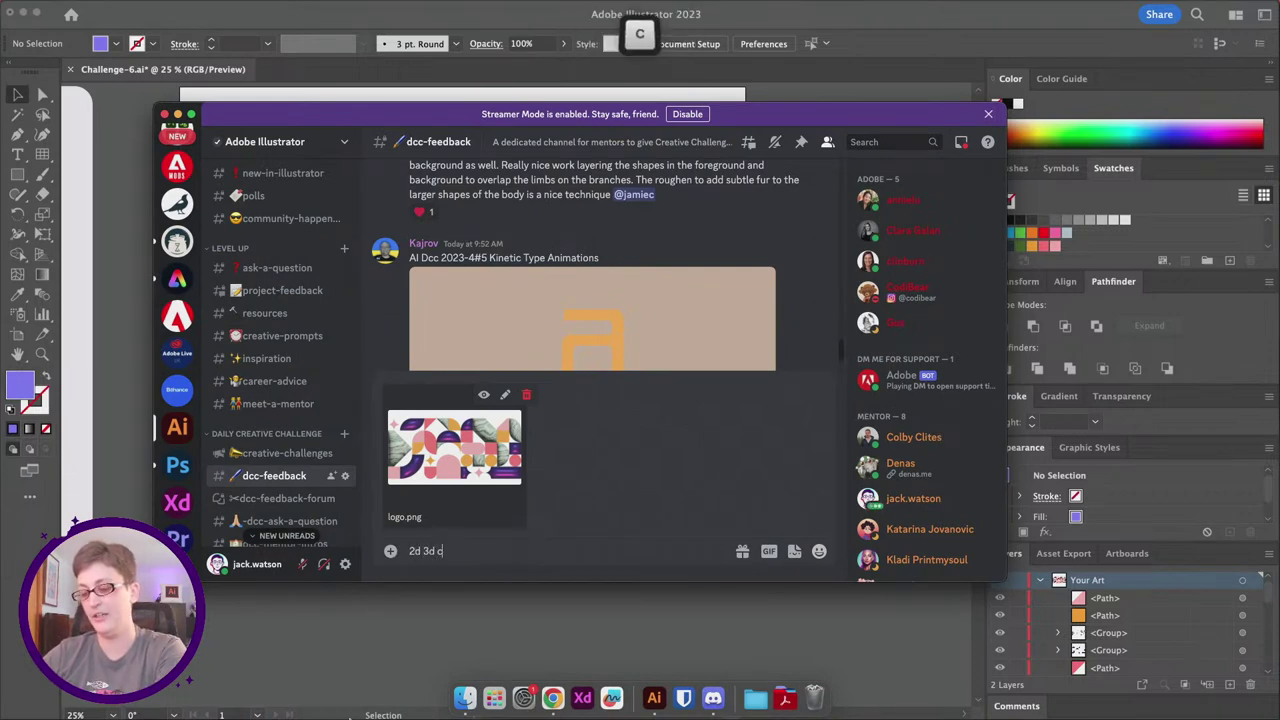
{"action": "key", "text": "BackSpace"}
{"action": "type", "text": "geomt"}
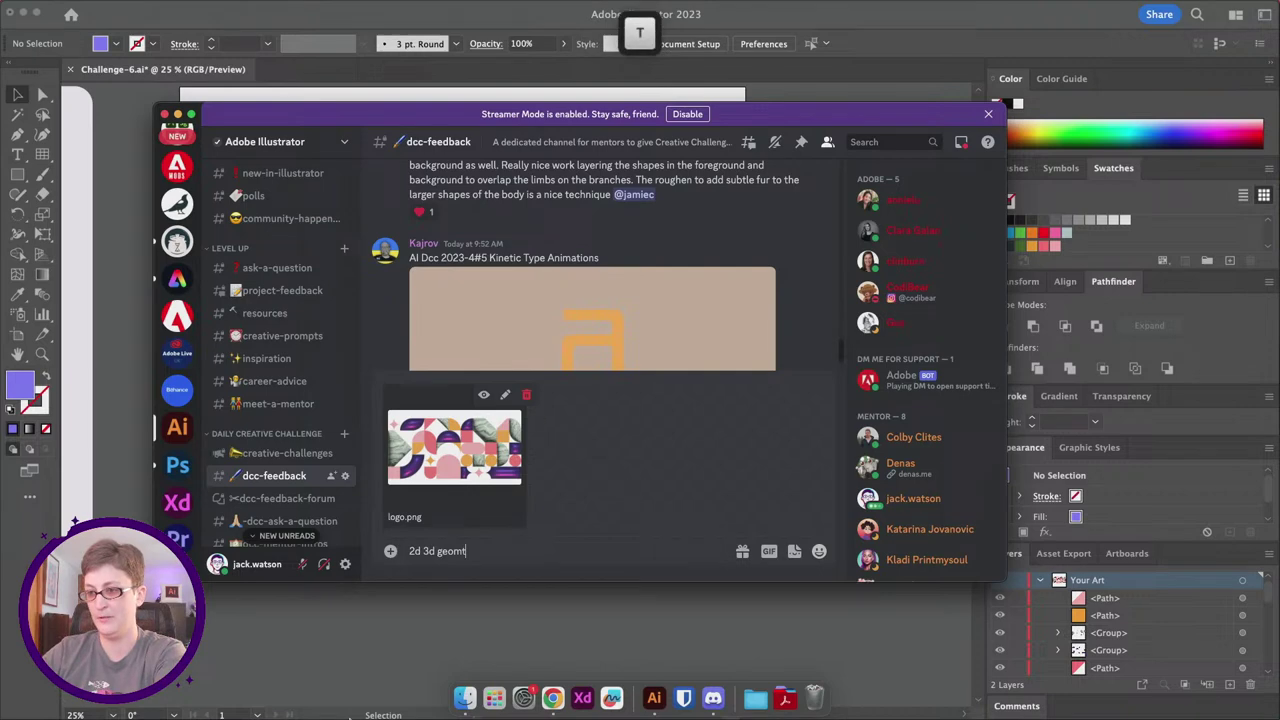
{"action": "key", "text": "BackSpace"}
{"action": "type", "text": "etr"}
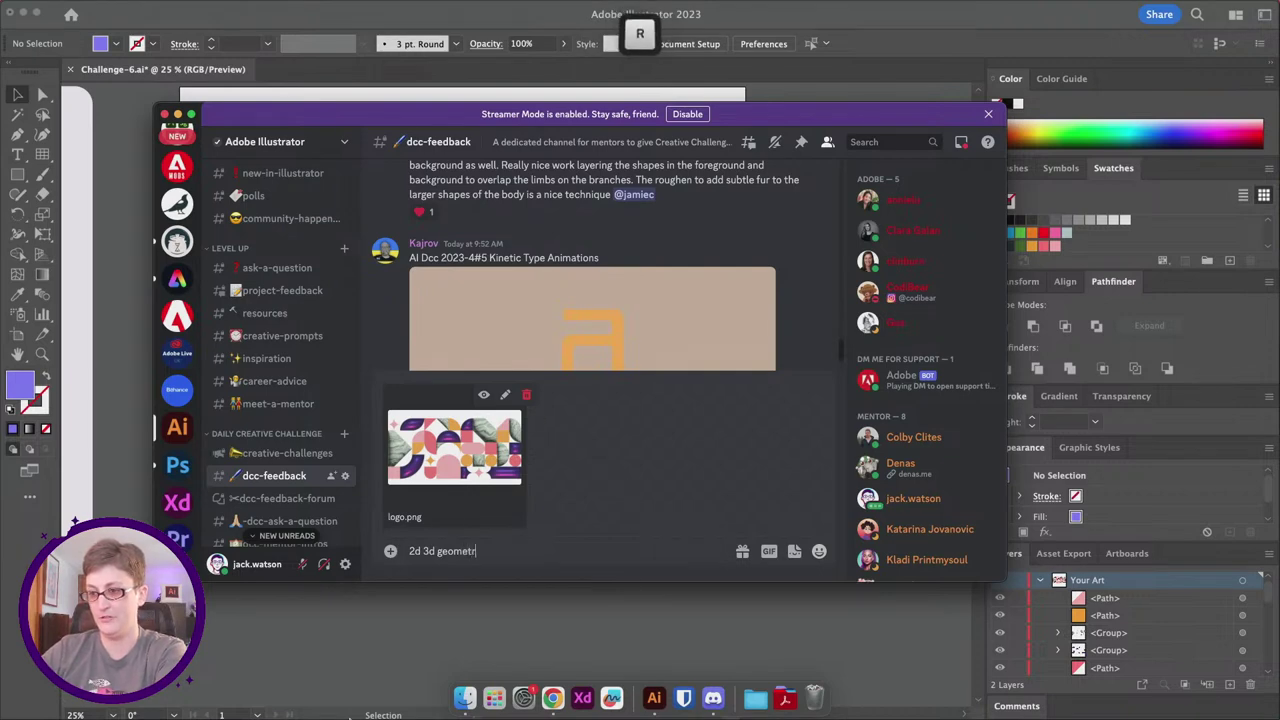
{"action": "type", "text": "ic illustration!"}
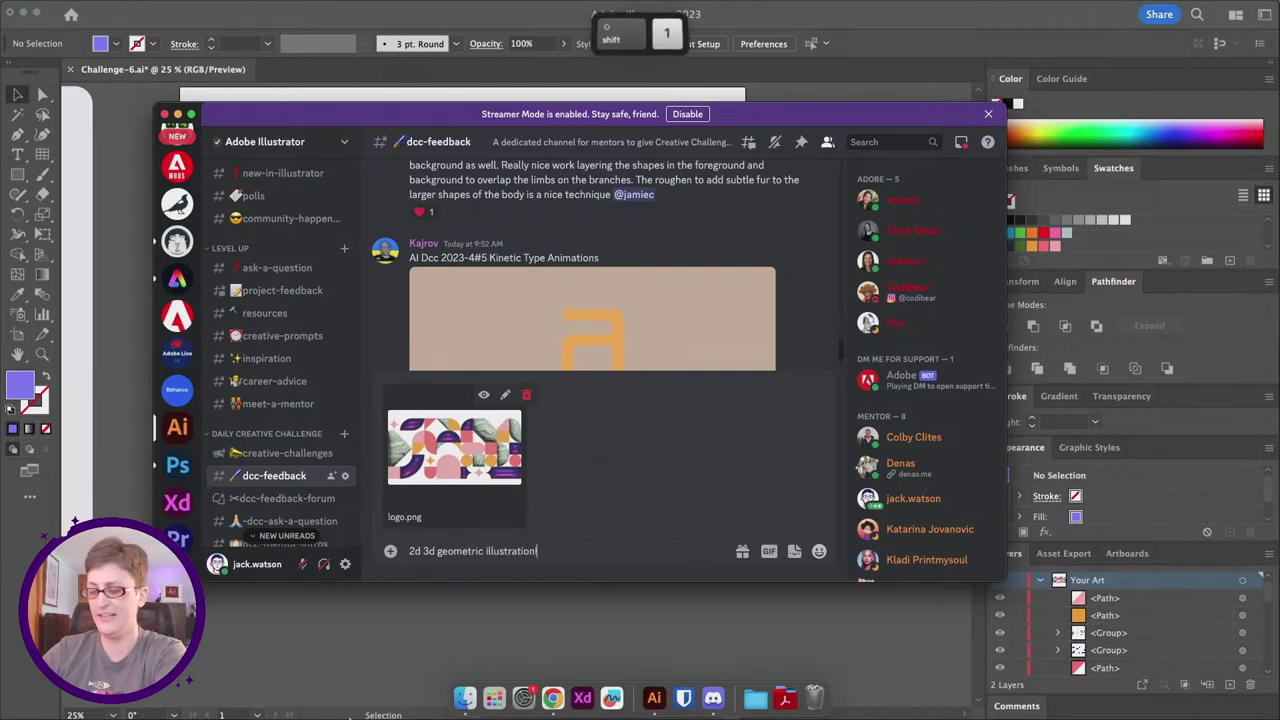
{"action": "key", "text": "Return"}
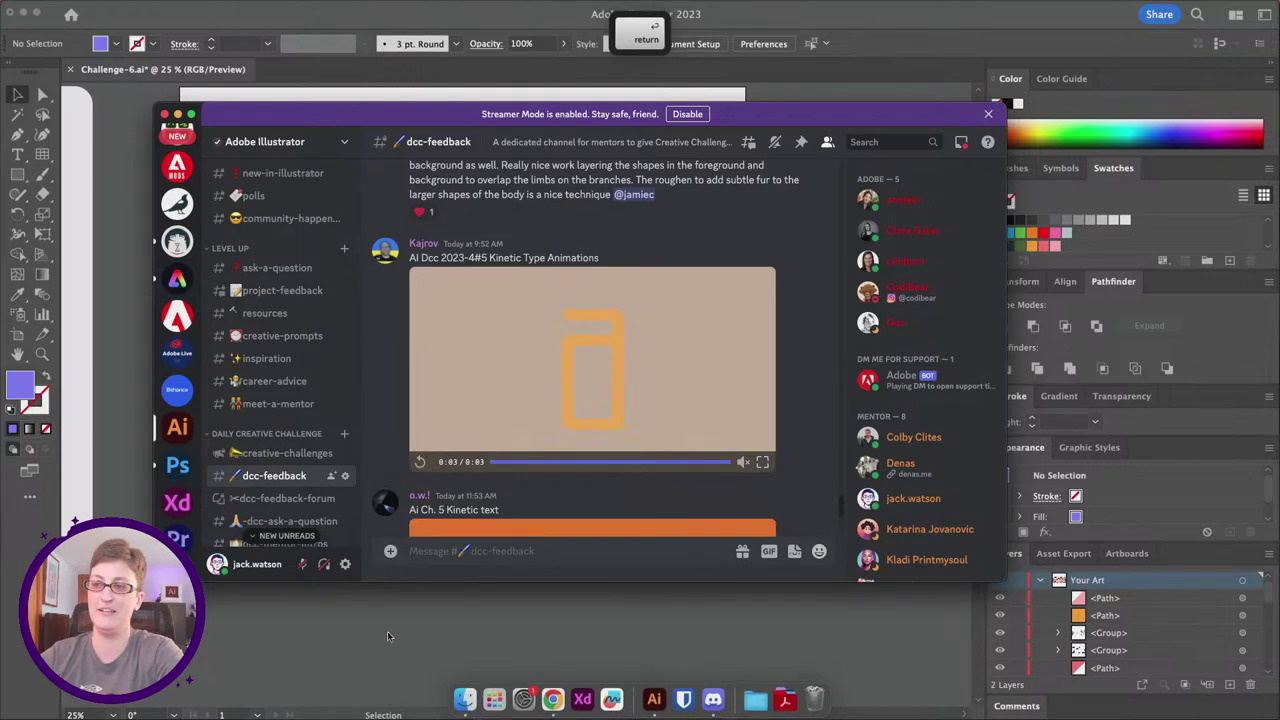